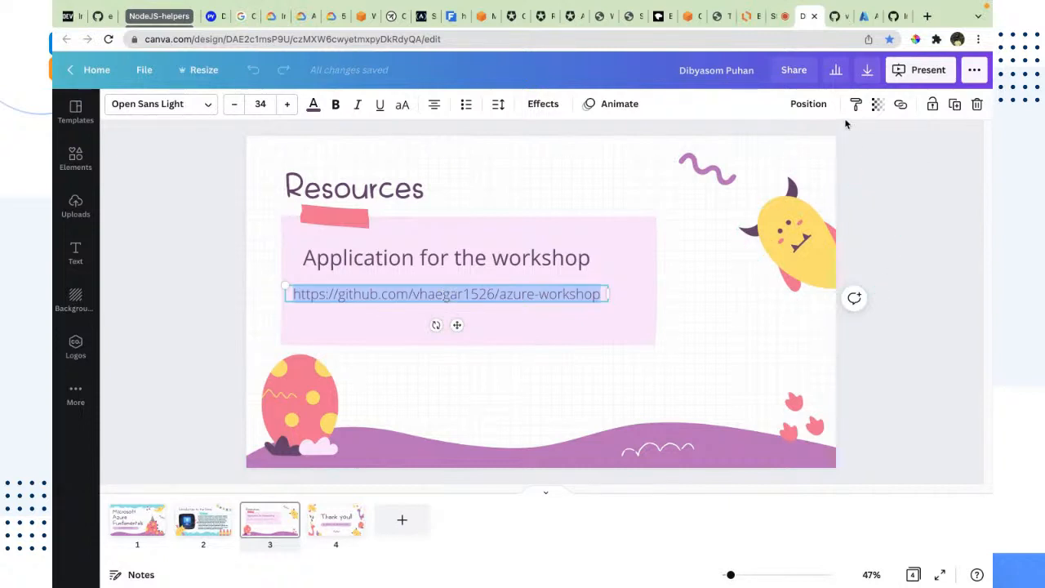
# Switch to the azure-workshop GitHub repository tab and select its page address for copying
pyautogui.click(837, 16)
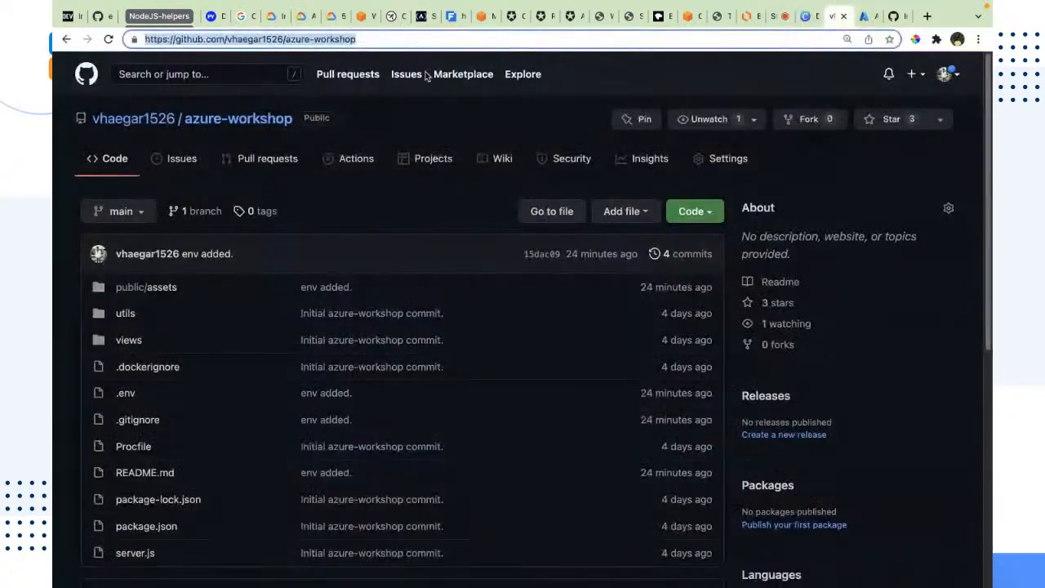
pyautogui.click(380, 255)
pyautogui.scroll(-3, 385, 256)
pyautogui.scroll(3, 385, 255)
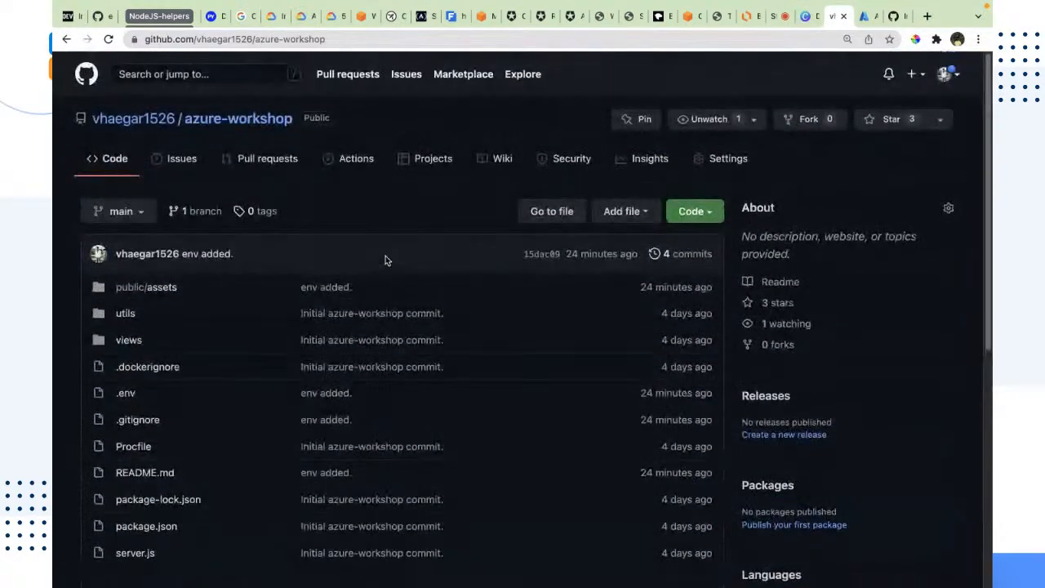
pyautogui.scroll(-3, 385, 256)
pyautogui.scroll(3, 386, 256)
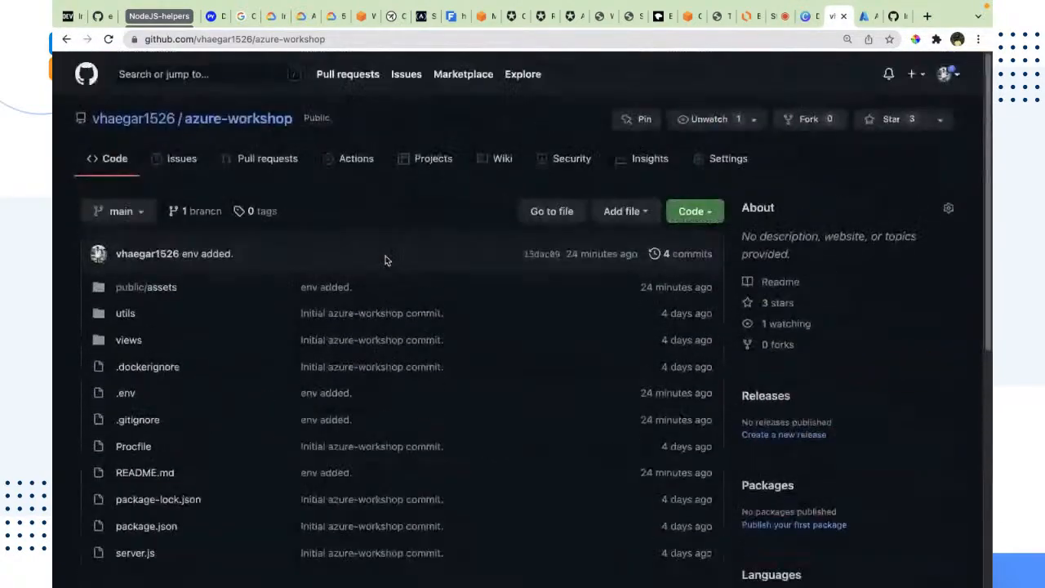
pyautogui.click(347, 39)
pyautogui.press('super+c')
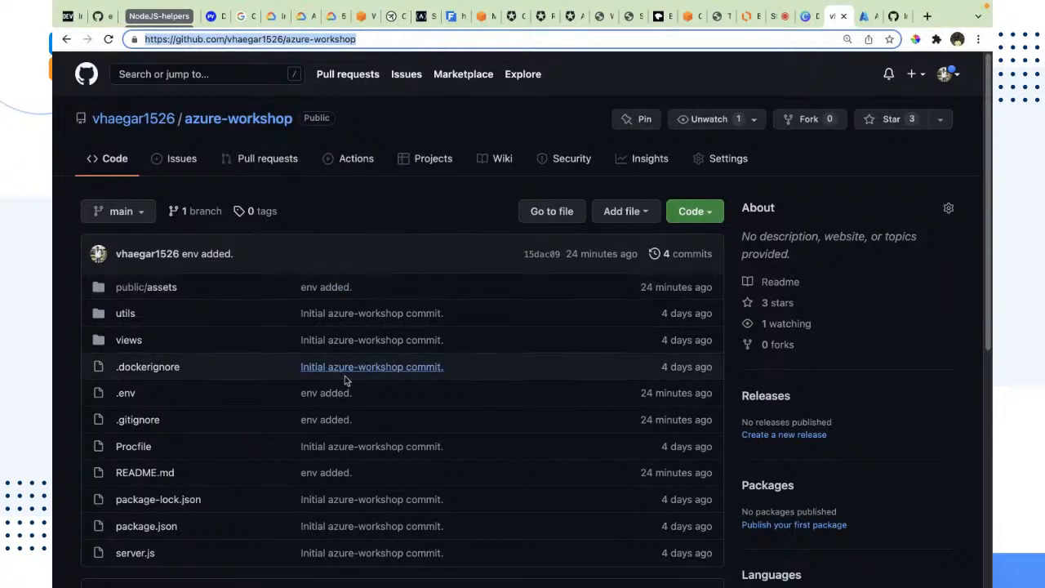
# Download the azure-workshop repository as a ZIP file
pyautogui.click(694, 210)
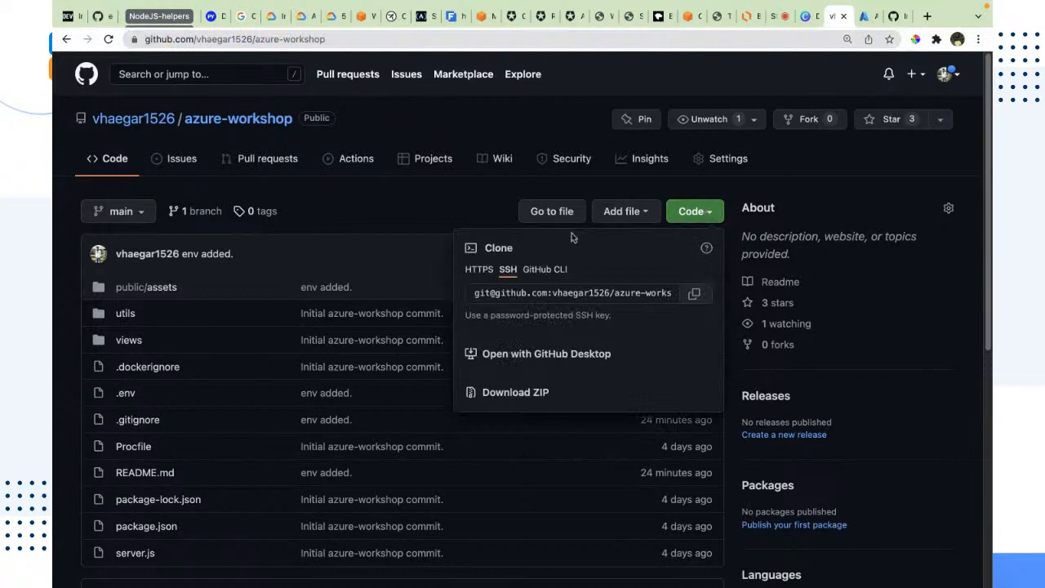
pyautogui.click(509, 397)
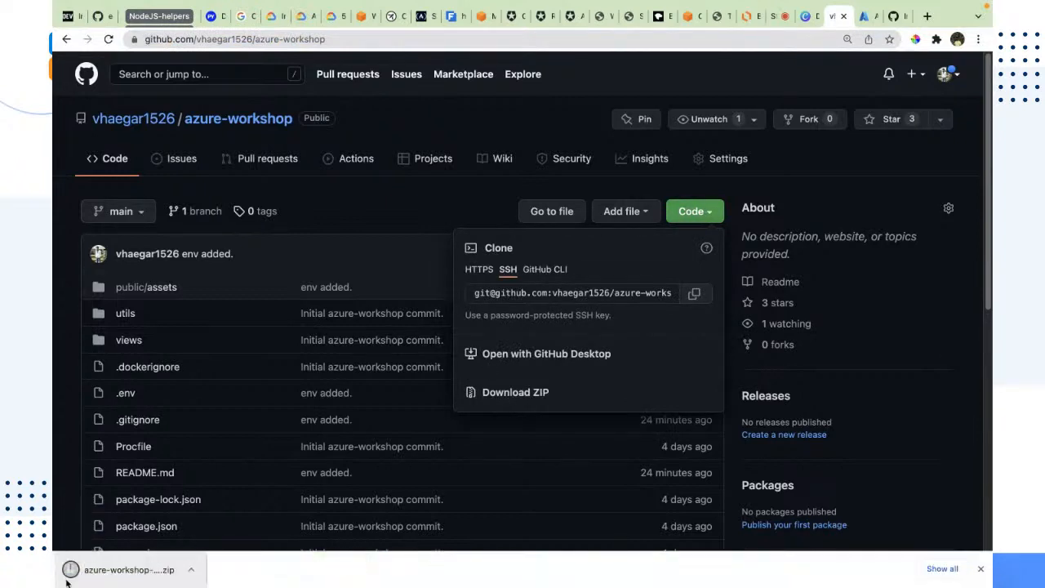
pyautogui.click(422, 229)
# Switch to the terminal and change to the parent directory with cd ../
pyautogui.hotkey('ctrl', 'Right')
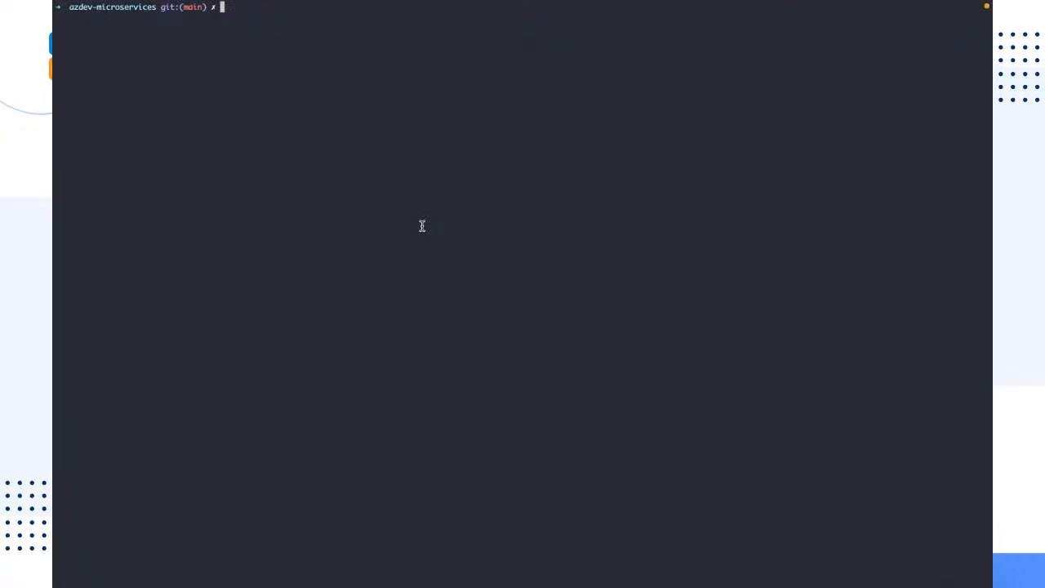
pyautogui.write('cd ../')
pyautogui.press('Return')
pyautogui.hotkey('ctrl', 'l')
pyautogui.write('git clone')
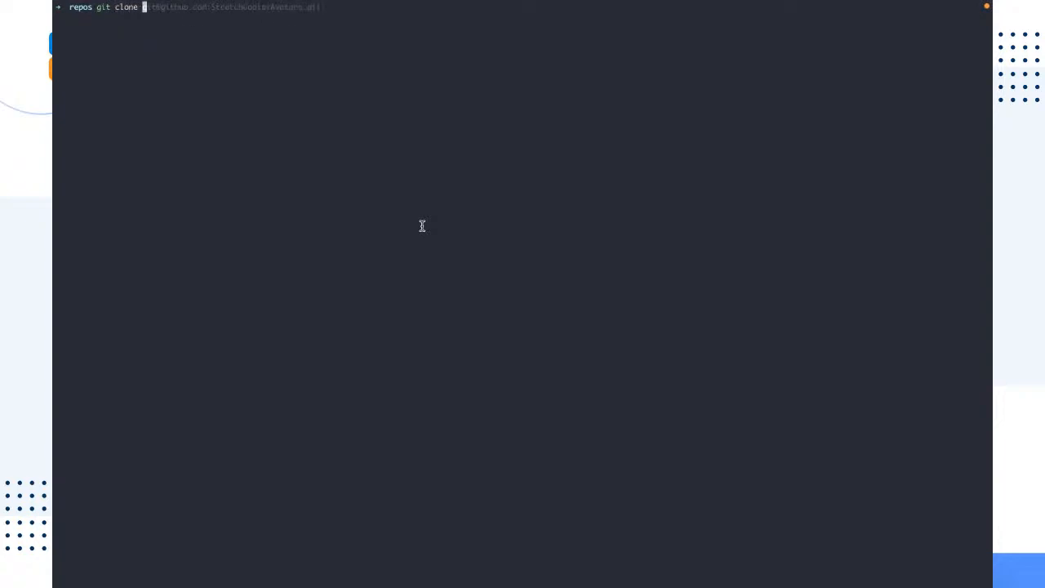
pyautogui.press('super+v')
pyautogui.press('super+v')
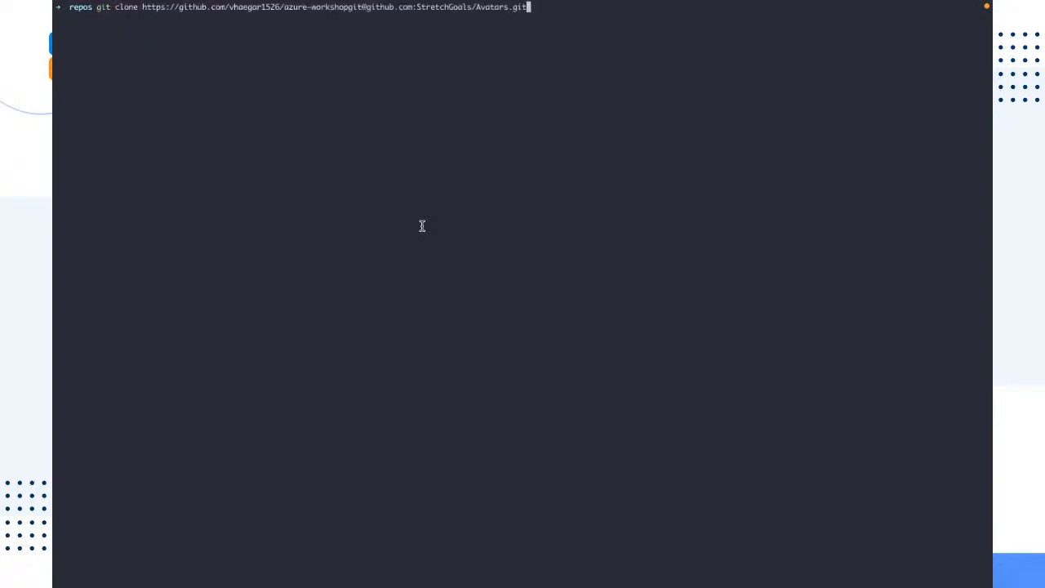
pyautogui.press('Return')
pyautogui.hotkey('ctrl', 'l')
pyautogui.write('cd ../')
pyautogui.press('BackSpace')
pyautogui.press('BackSpace')
pyautogui.press('BackSpace')
pyautogui.press('BackSpace')
pyautogui.press('BackSpace')
pyautogui.press('BackSpace')
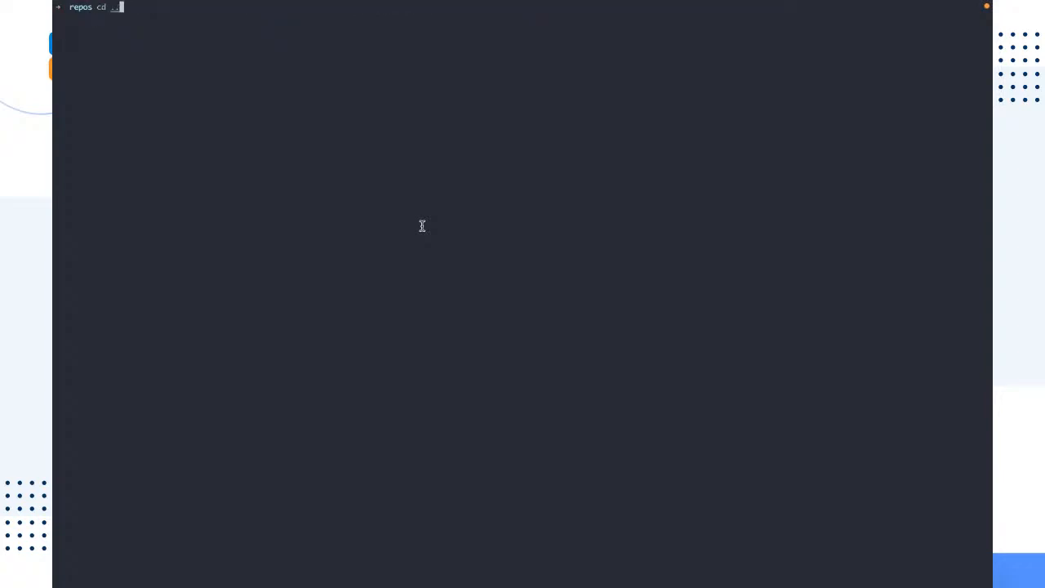
pyautogui.write('git clopne')
pyautogui.press('BackSpace')
pyautogui.press('BackSpace')
pyautogui.press('BackSpace')
pyautogui.press('BackSpace')
pyautogui.write('ne')
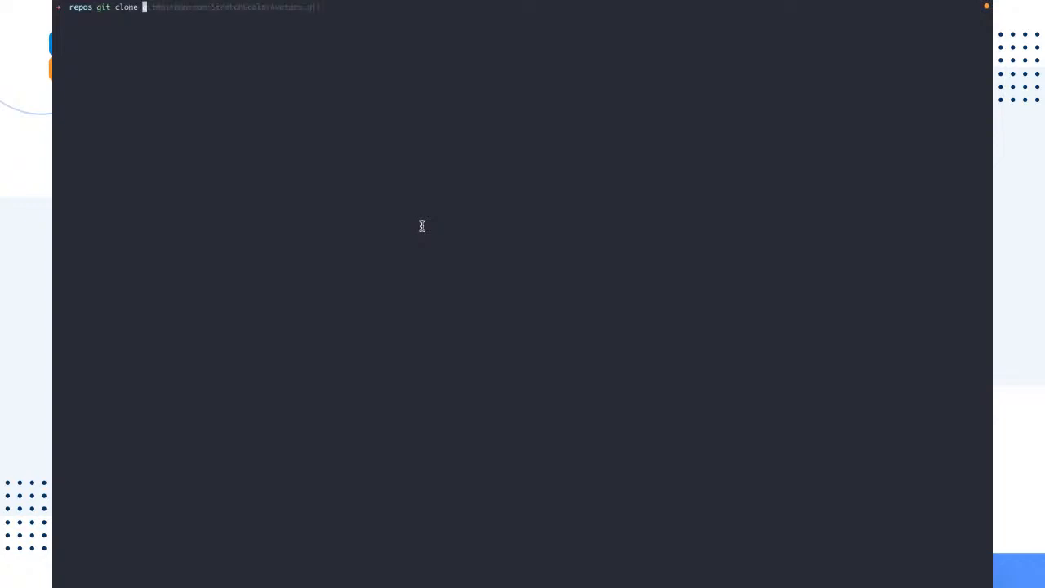
pyautogui.press('super+equal')
pyautogui.press('super+equal')
pyautogui.press('super+equal')
pyautogui.press('super+equal')
pyautogui.press('super+equal')
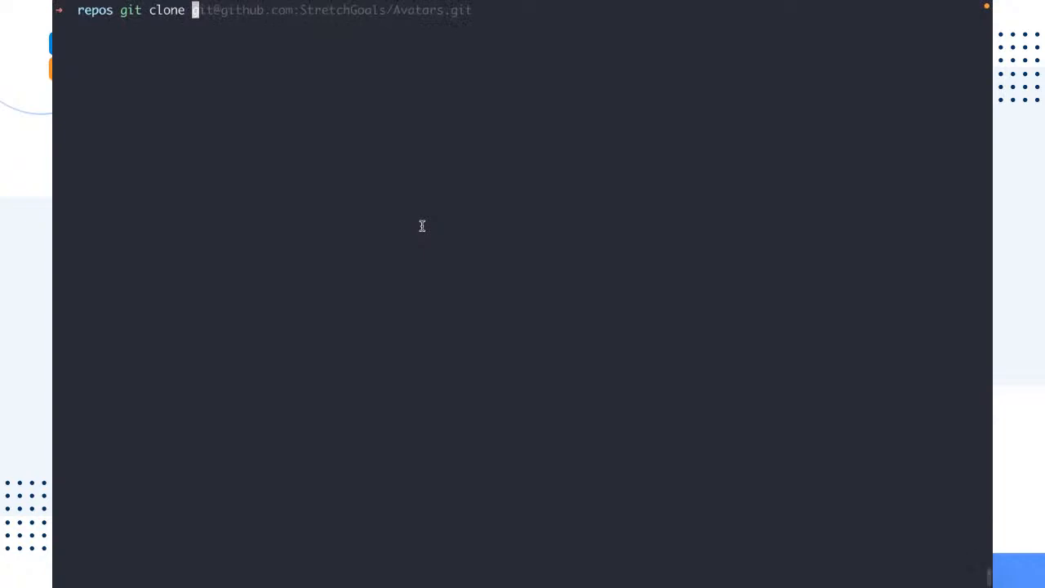
pyautogui.press('super+equal')
pyautogui.press('super+v')
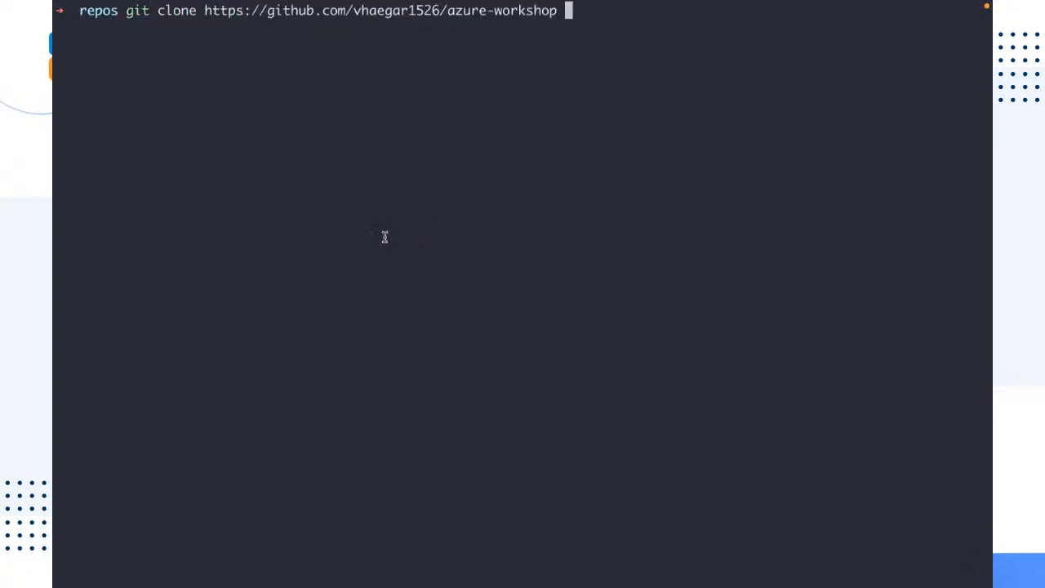
pyautogui.press('Return')
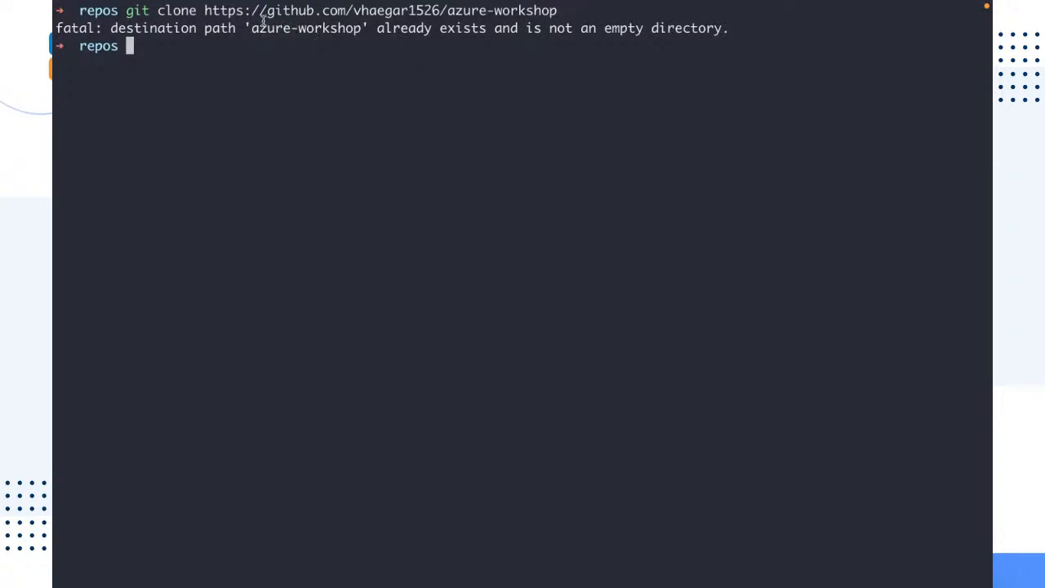
# Change into the existing azure-workshop directory
pyautogui.moveTo(251, 28); pyautogui.dragTo(362, 29)
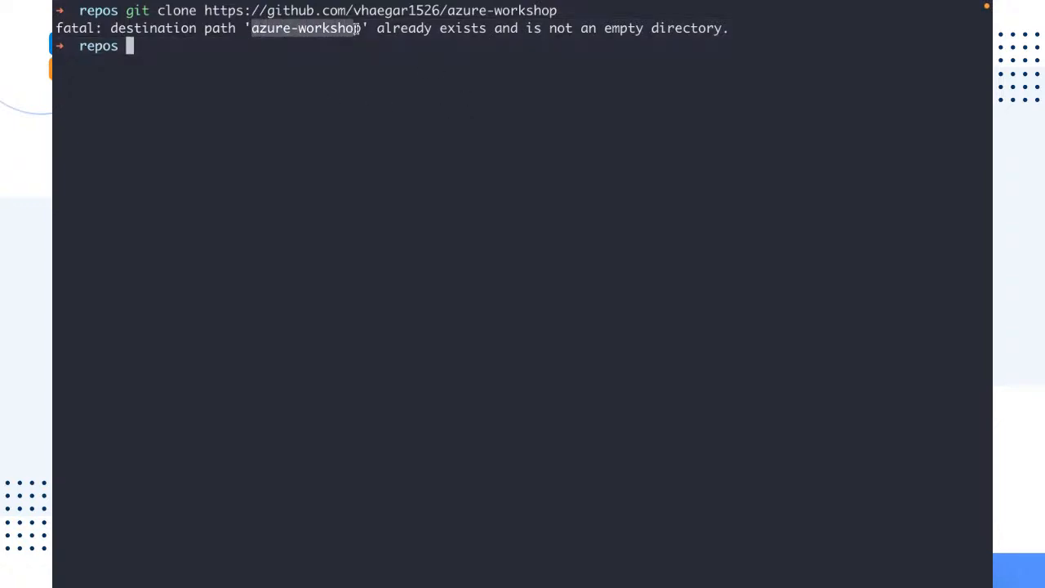
pyautogui.click(356, 79)
pyautogui.write('cd az')
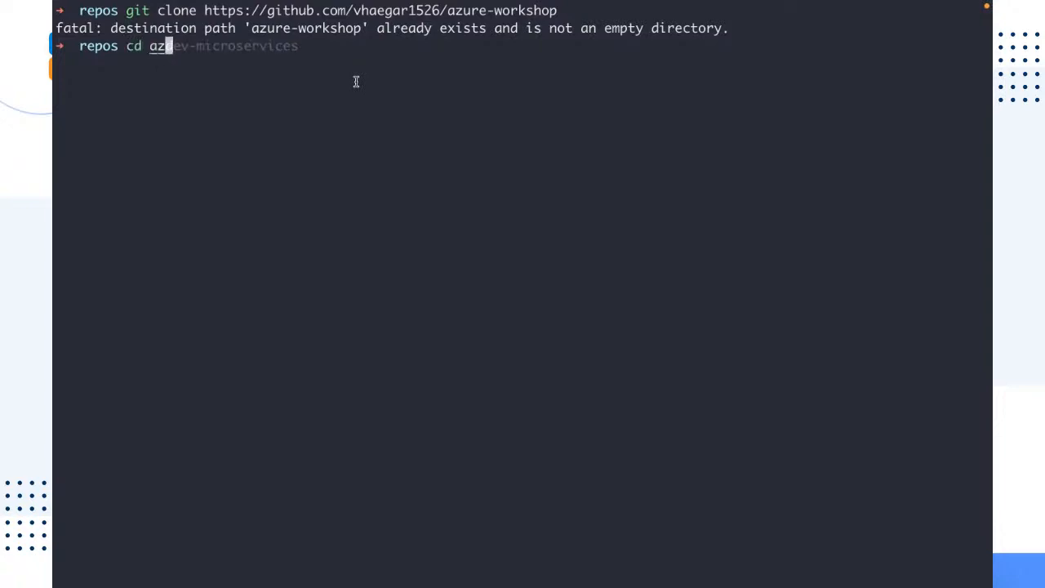
pyautogui.write('ure-w')
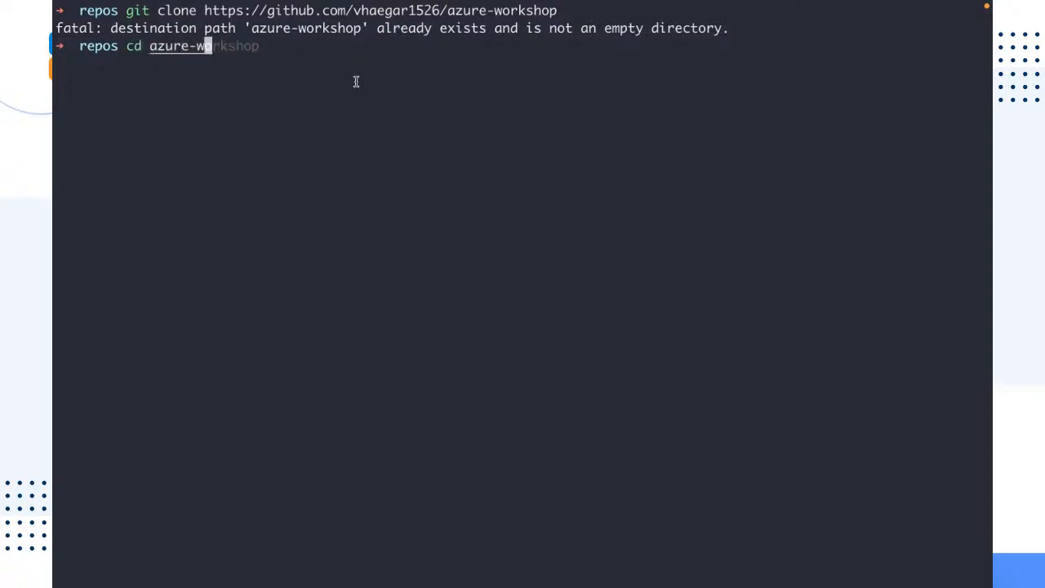
pyautogui.press('Tab')
pyautogui.press('Return')
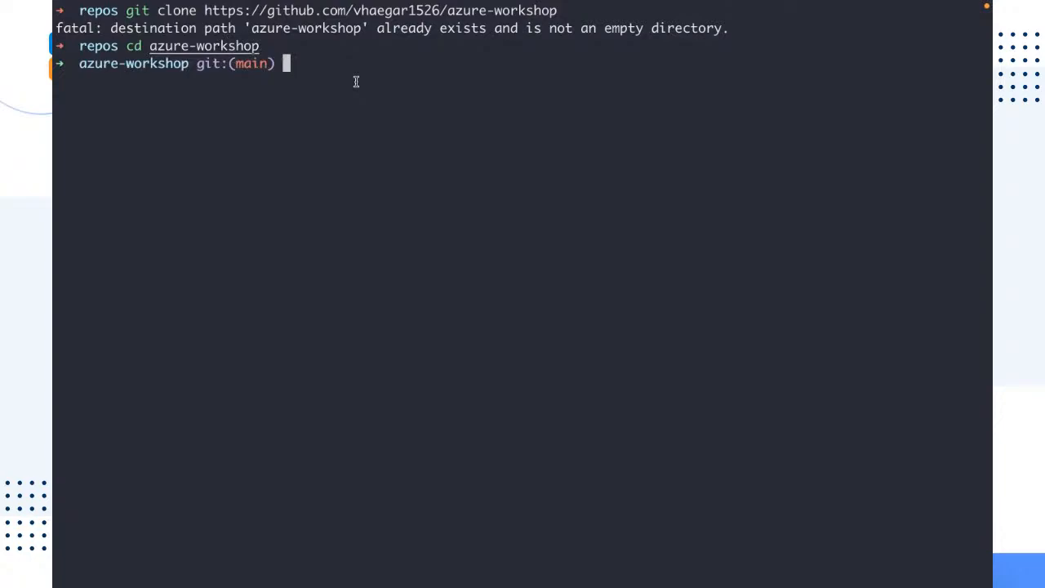
# Clear the terminal and open server.js in the code editor
pyautogui.hotkey('ctrl', 'l')
pyautogui.hotkey('ctrl', 'Right')
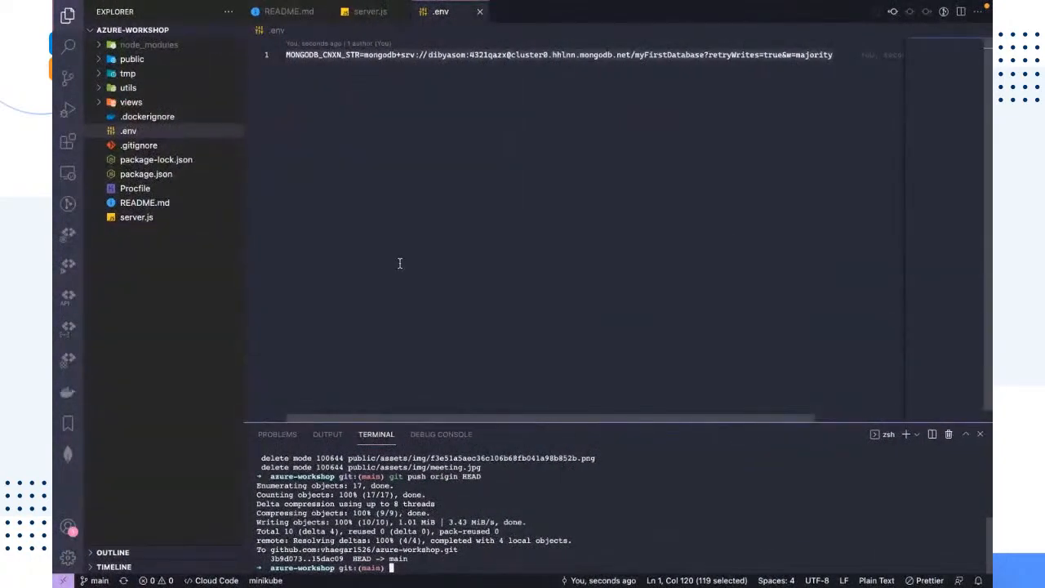
pyautogui.click(389, 18)
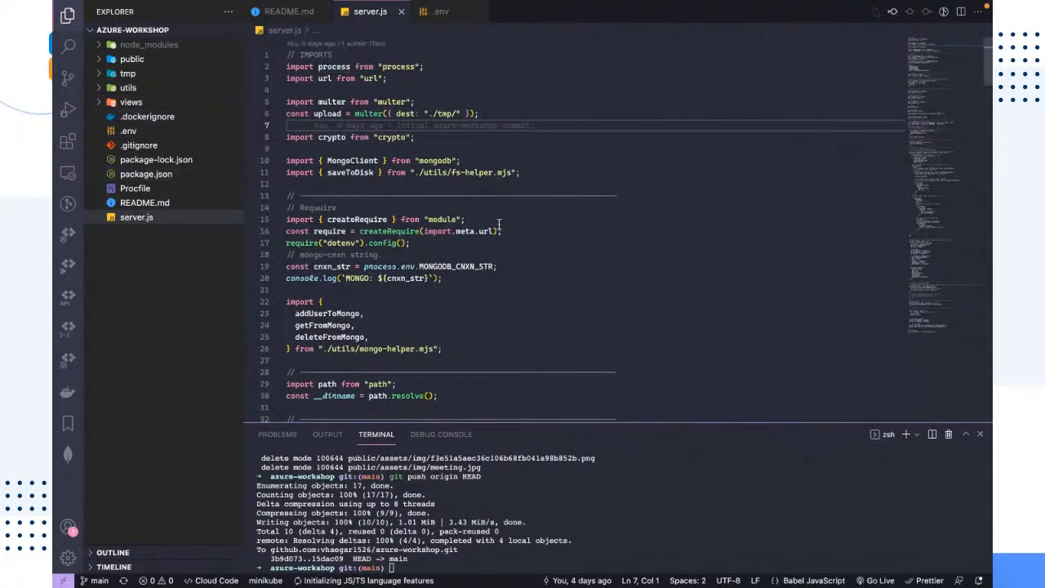
# Examine the imports, require setup and Mongo helper imports in server.js
pyautogui.moveTo(478, 347); pyautogui.dragTo(284, 66)
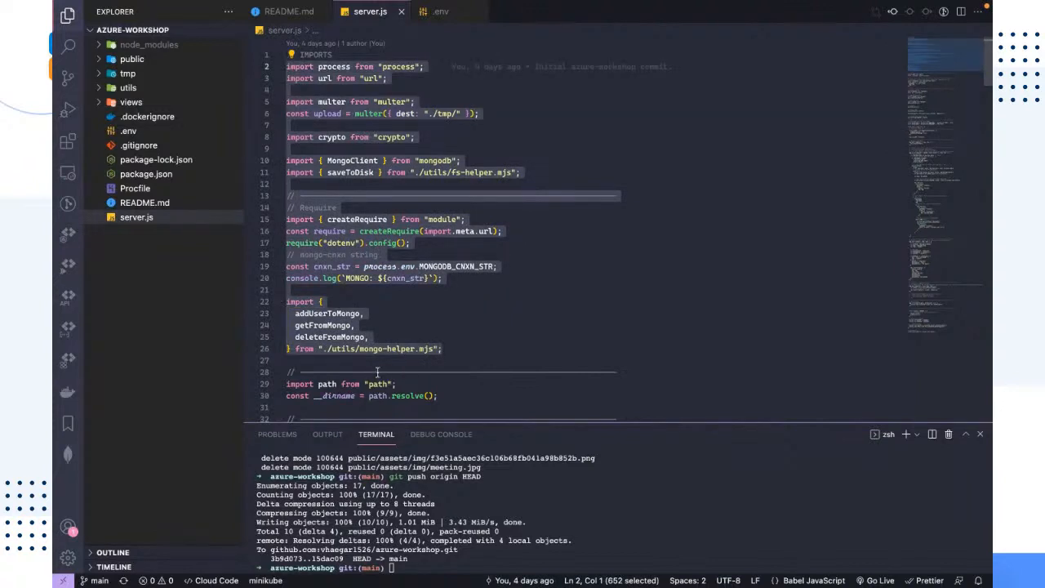
pyautogui.click(460, 358)
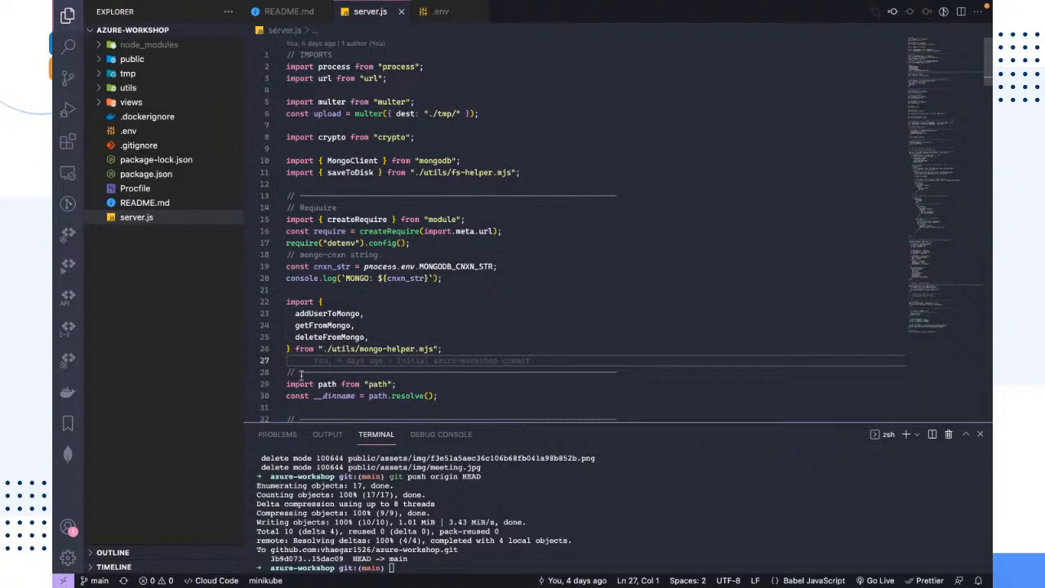
pyautogui.moveTo(293, 357)
pyautogui.click(368, 291)
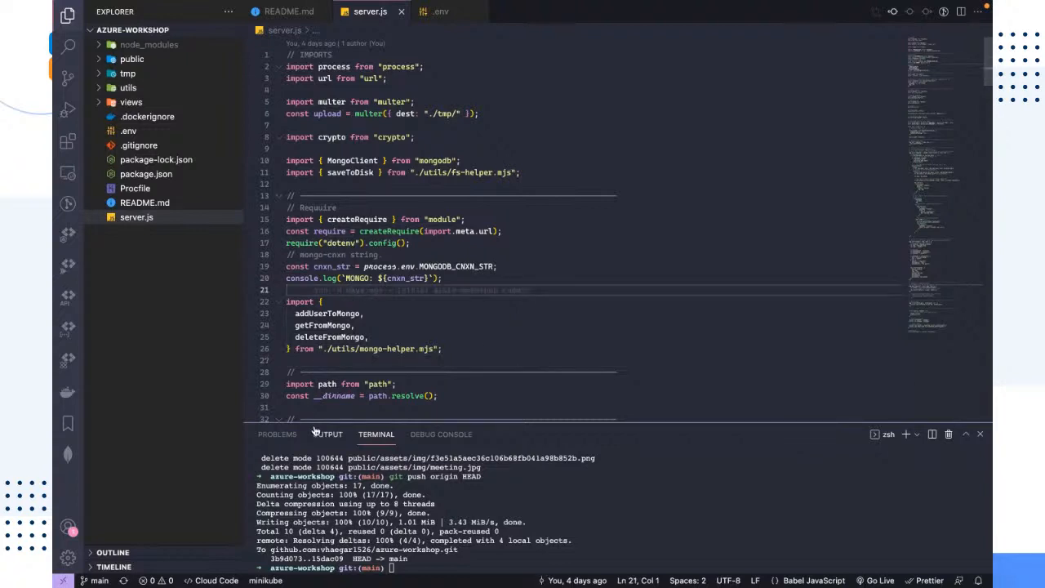
pyautogui.click(302, 361)
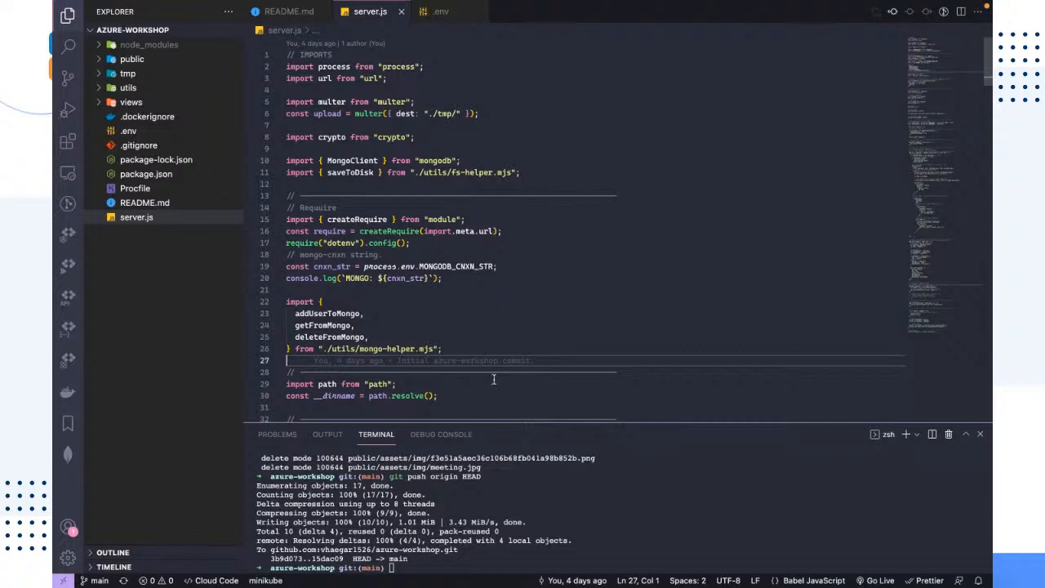
pyautogui.moveTo(487, 396); pyautogui.dragTo(262, 380)
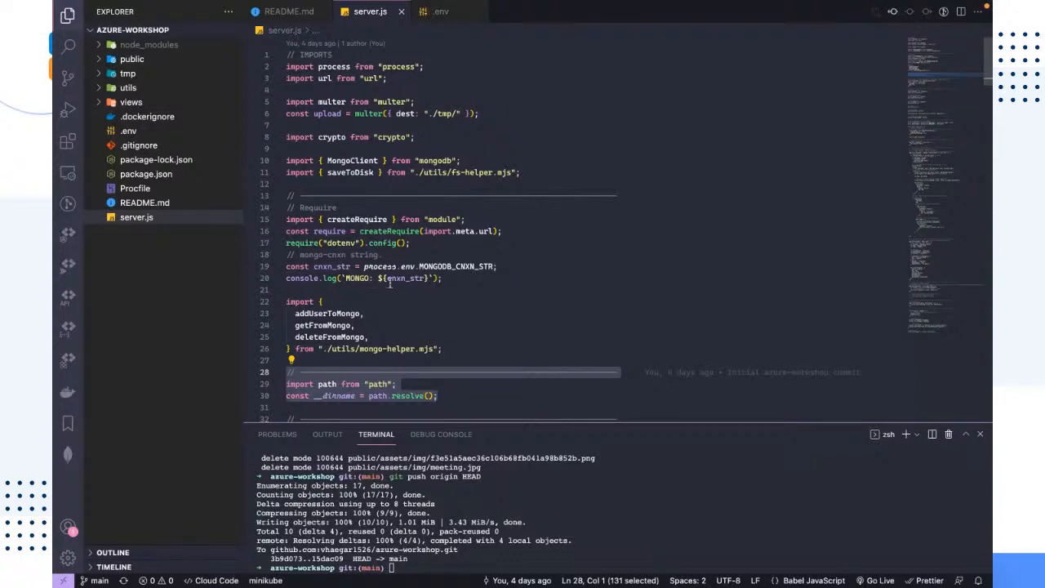
pyautogui.keyDown('shift'); pyautogui.click(299, 173); pyautogui.keyUp('shift')
pyautogui.keyDown('shift'); pyautogui.click(281, 161); pyautogui.keyUp('shift')
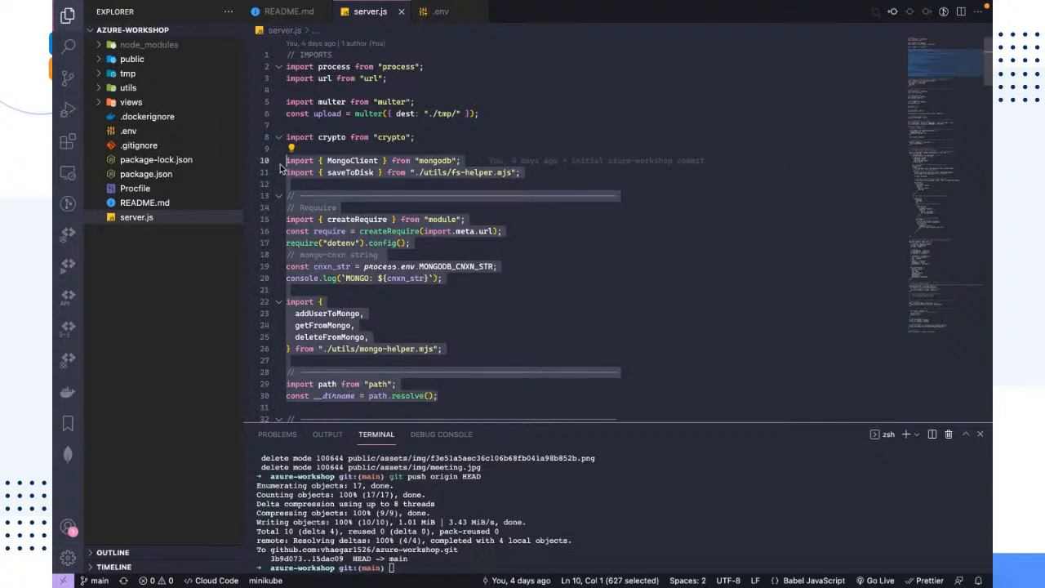
pyautogui.click(562, 289)
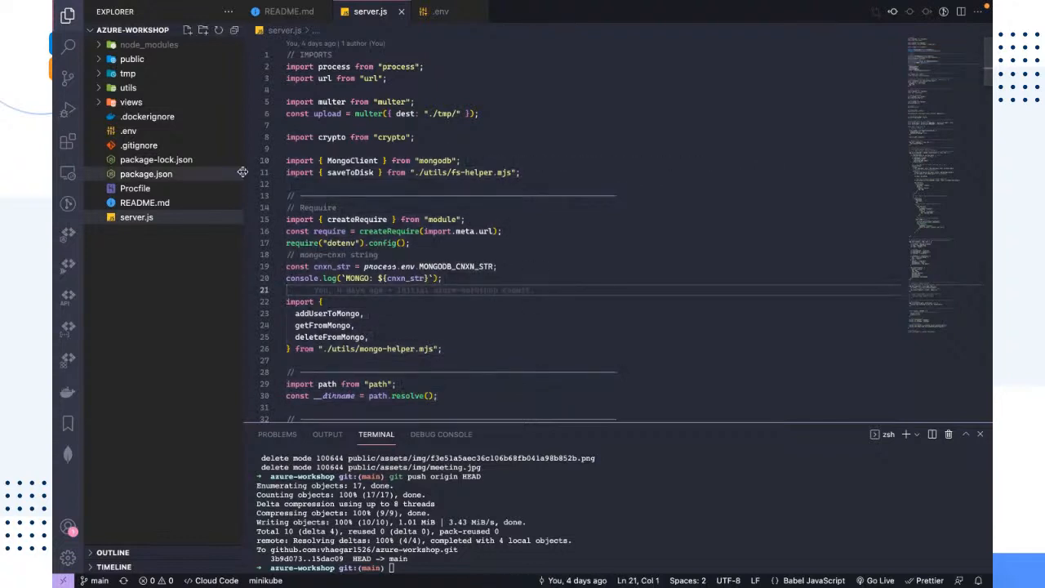
pyautogui.moveTo(649, 357); pyautogui.dragTo(230, 103)
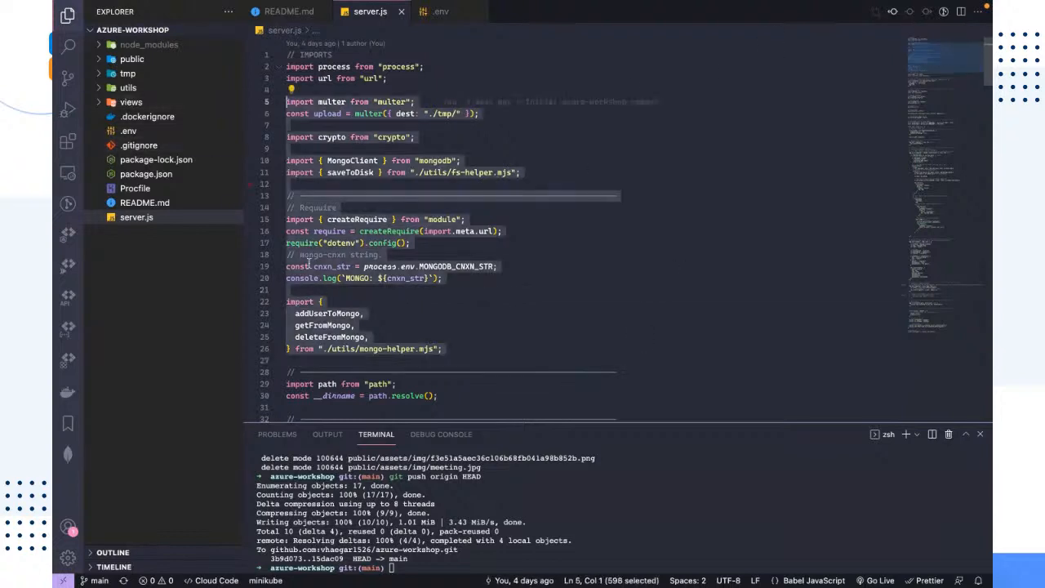
pyautogui.click(530, 342)
pyautogui.click(316, 363)
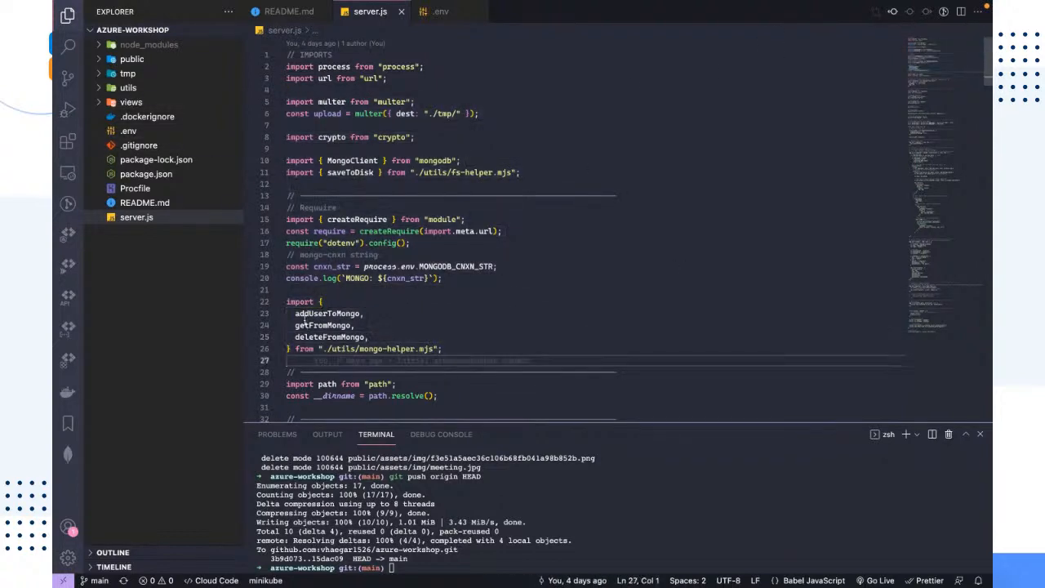
pyautogui.click(293, 289)
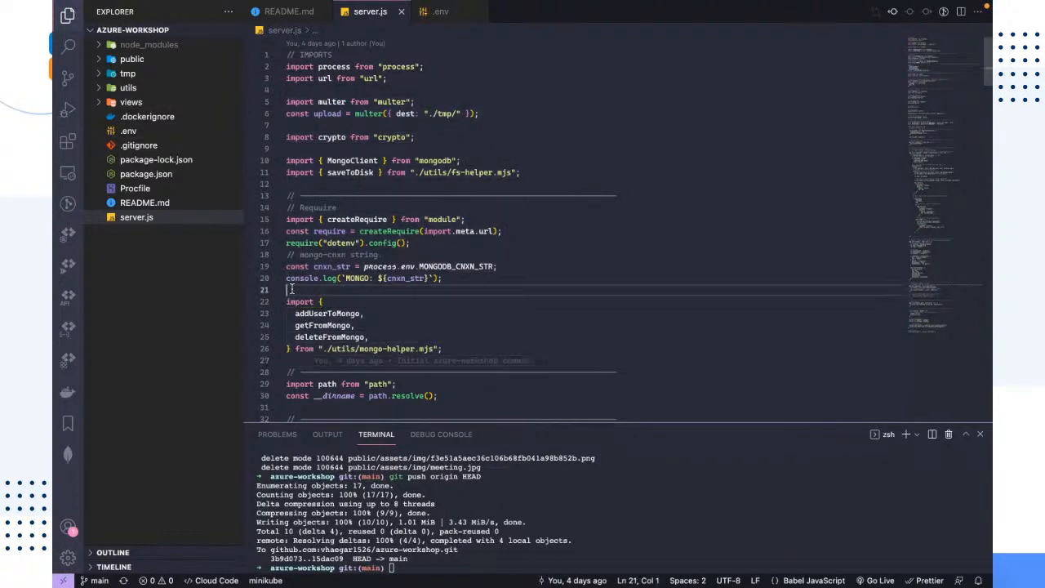
# Open package.json and review its dependencies list
pyautogui.click(145, 173)
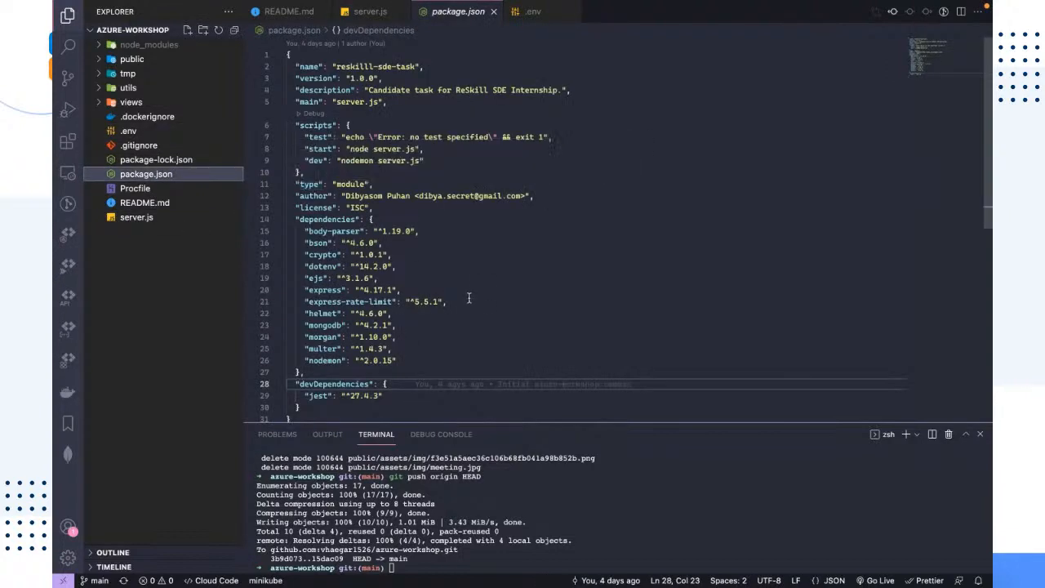
pyautogui.click(295, 220)
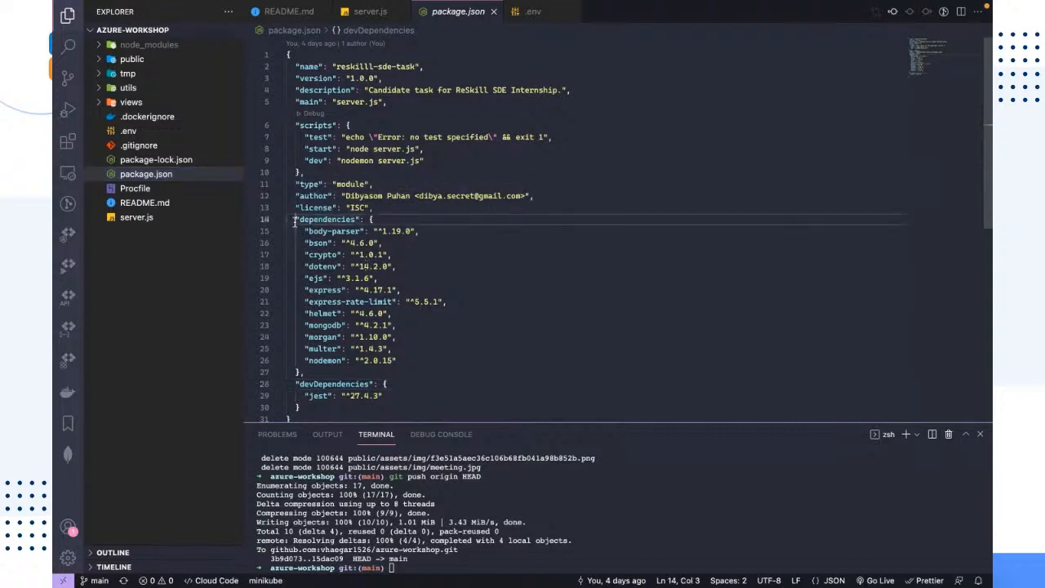
pyautogui.moveTo(294, 220); pyautogui.dragTo(399, 366)
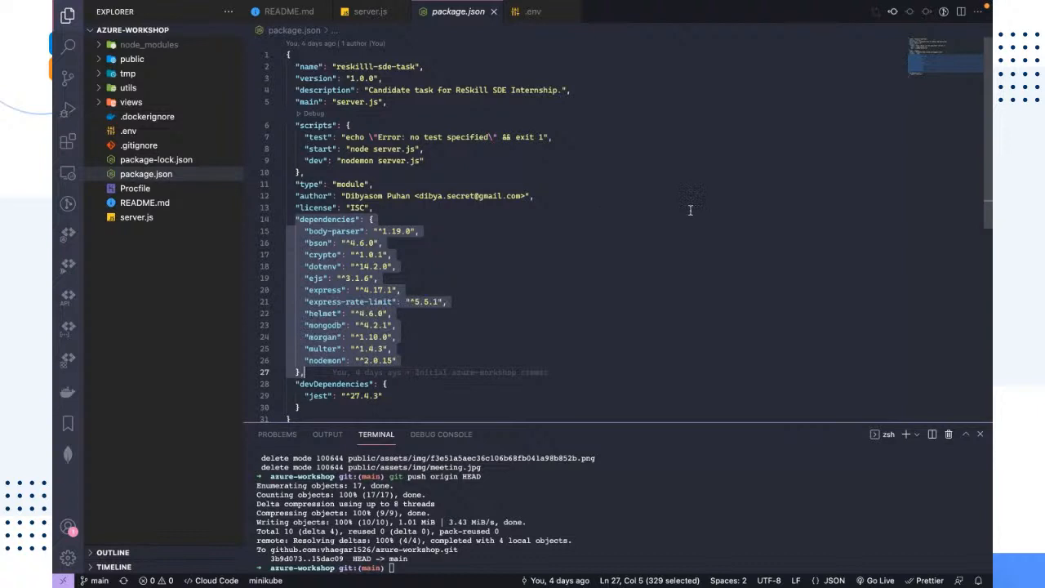
pyautogui.moveTo(409, 361); pyautogui.dragTo(270, 235)
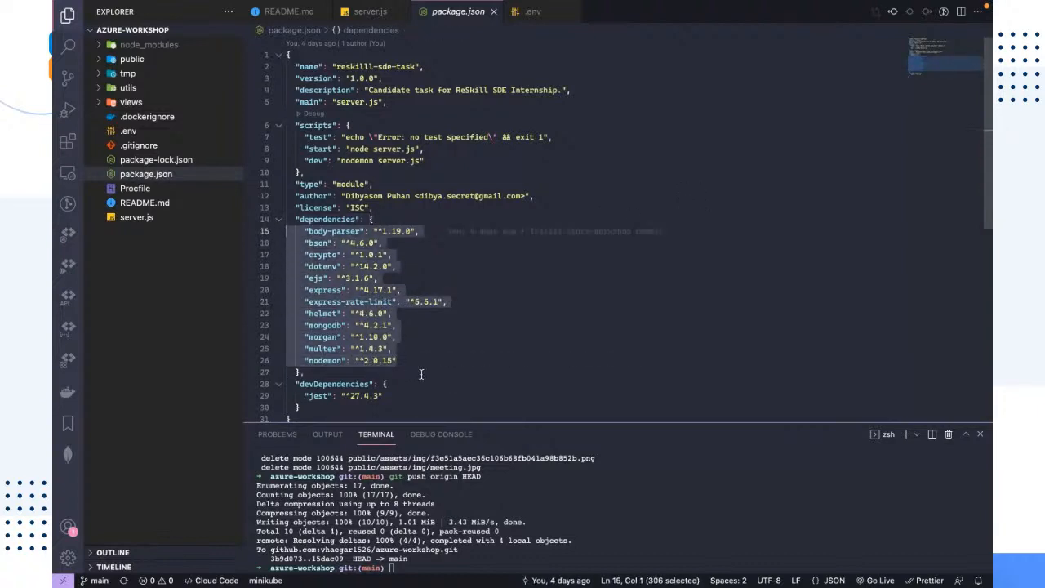
pyautogui.moveTo(423, 365); pyautogui.dragTo(246, 240)
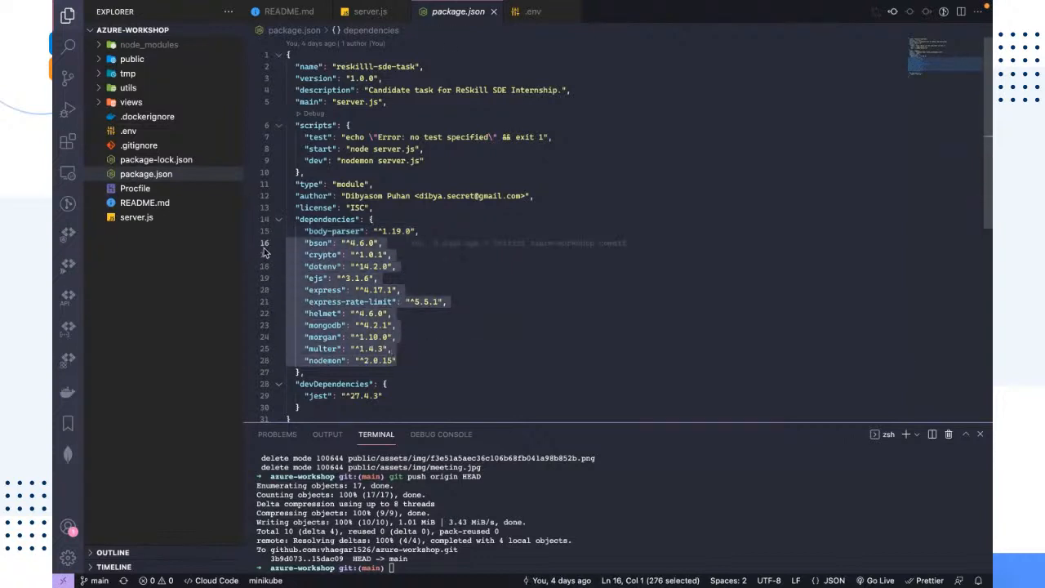
# Switch to the terminal and install the project's dependencies with npm ci
pyautogui.click(653, 304)
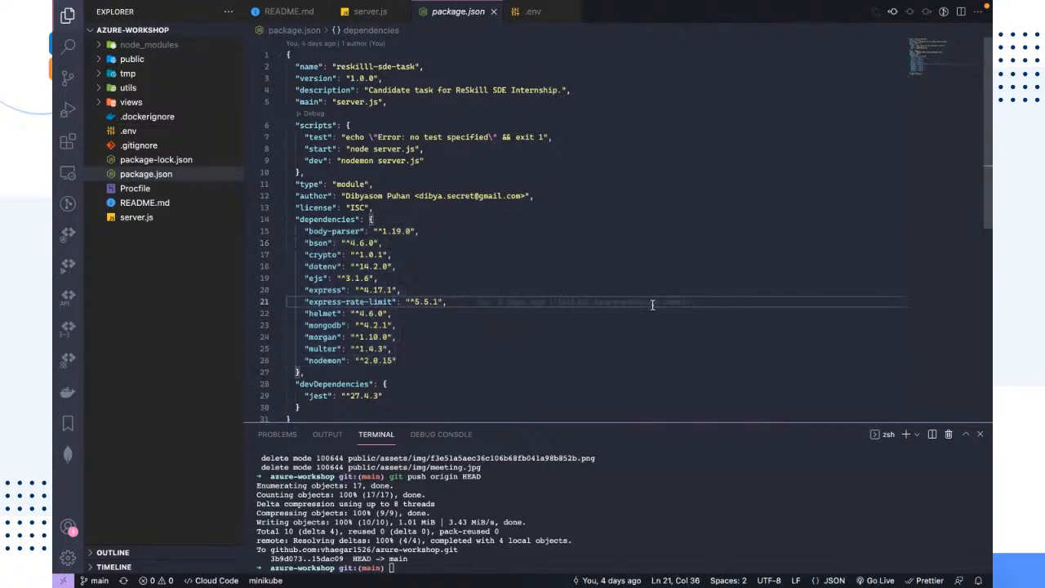
pyautogui.hotkey('ctrl', 'Left')
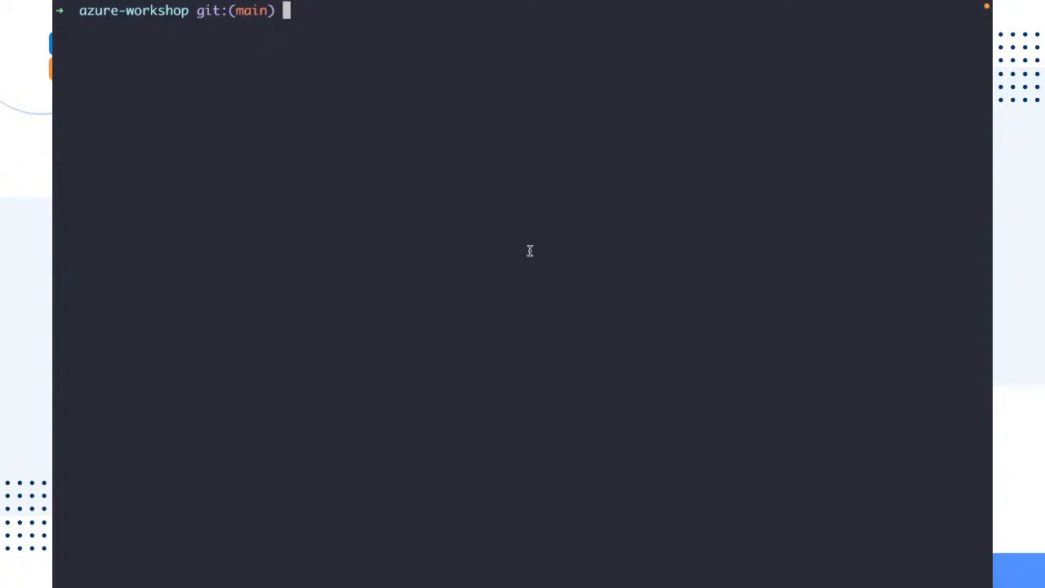
pyautogui.write('npm ci')
pyautogui.press('Return')
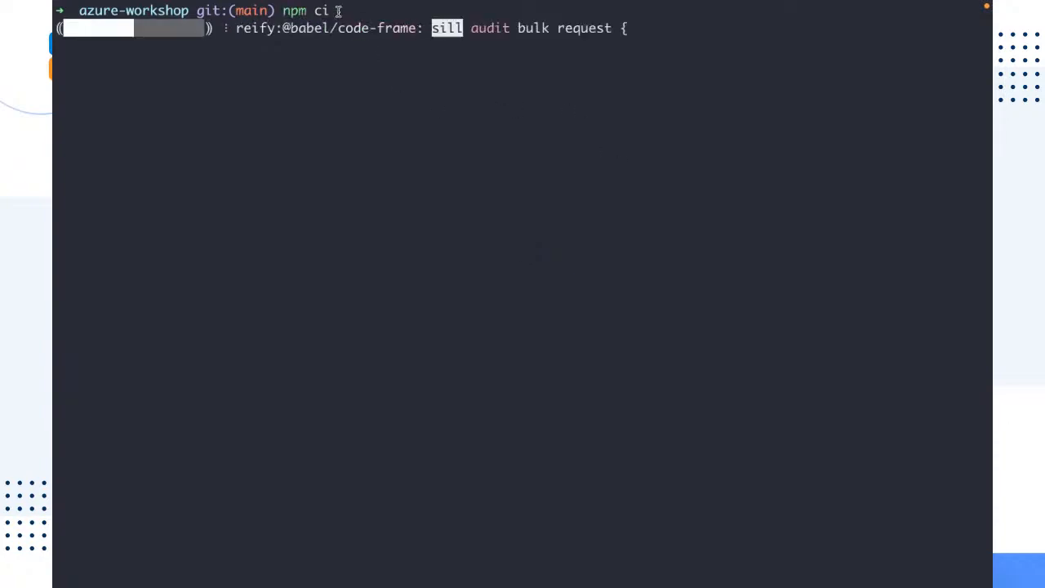
pyautogui.moveTo(337, 11); pyautogui.dragTo(283, 8)
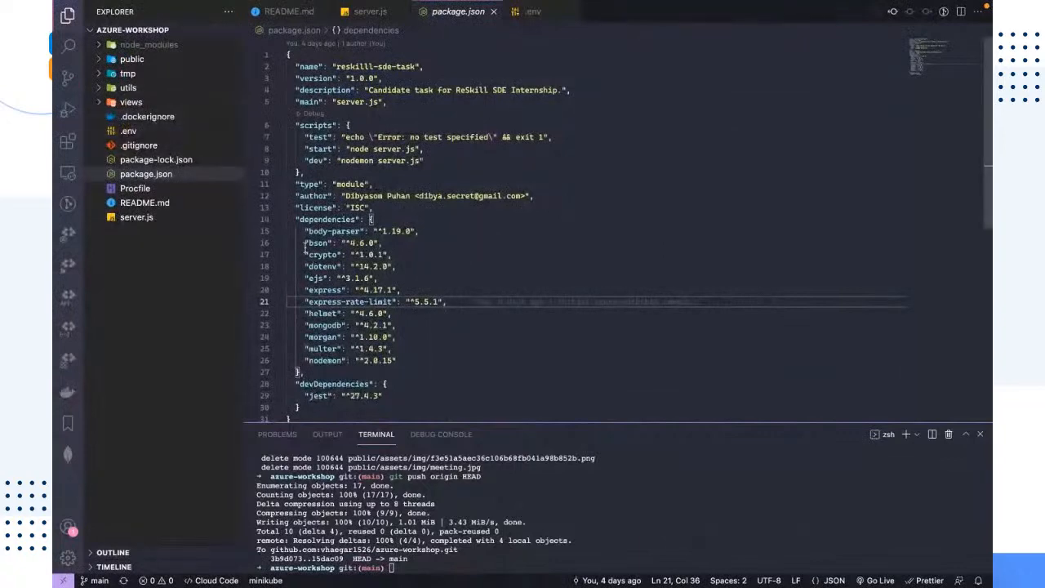
pyautogui.moveTo(305, 242); pyautogui.dragTo(413, 366)
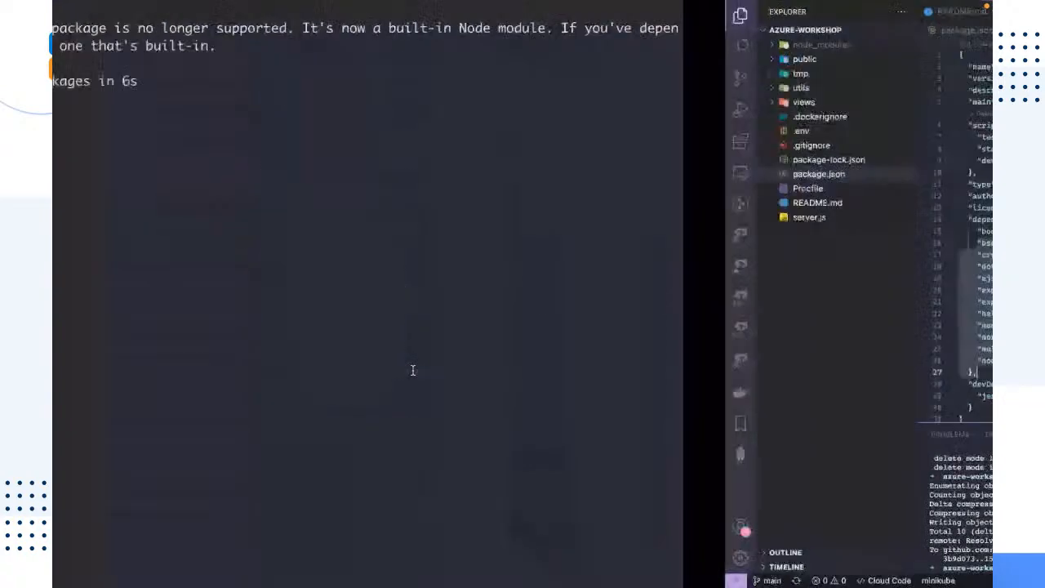
pyautogui.moveTo(60, 78); pyautogui.dragTo(517, 76)
pyautogui.click(457, 230)
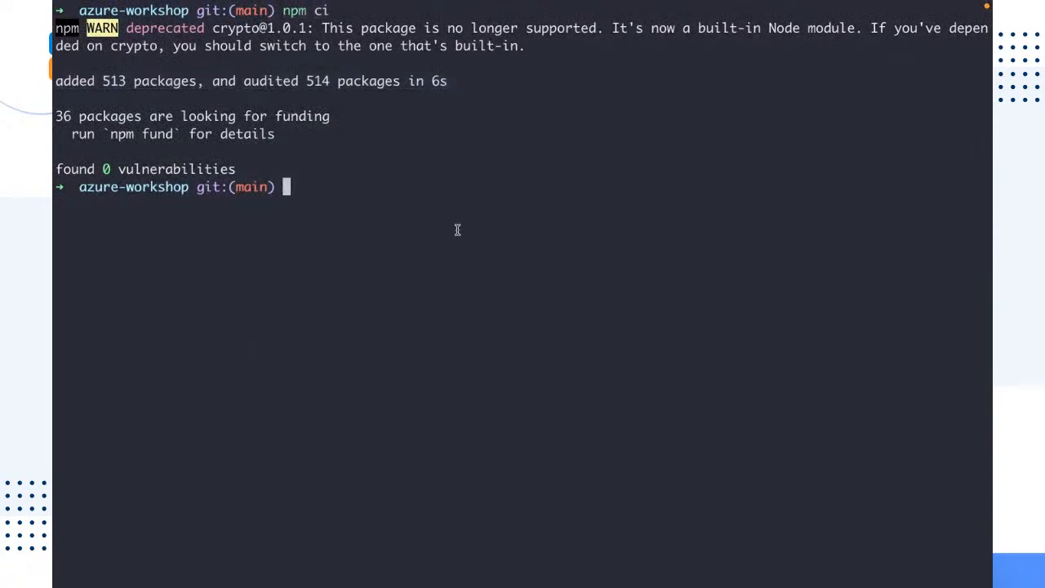
pyautogui.write('npm start')
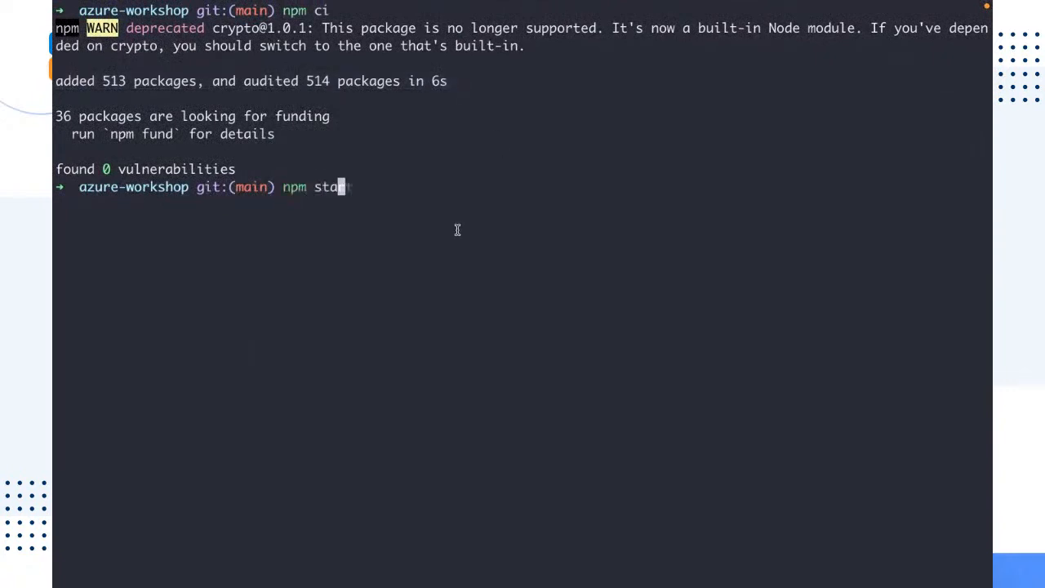
pyautogui.press('Return')
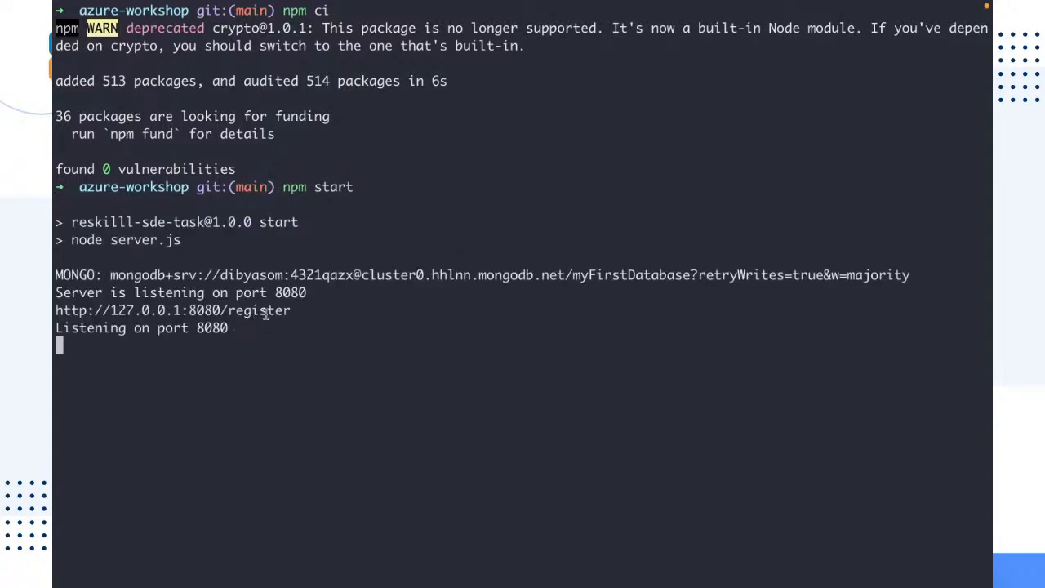
pyautogui.moveTo(289, 312); pyautogui.dragTo(54, 321)
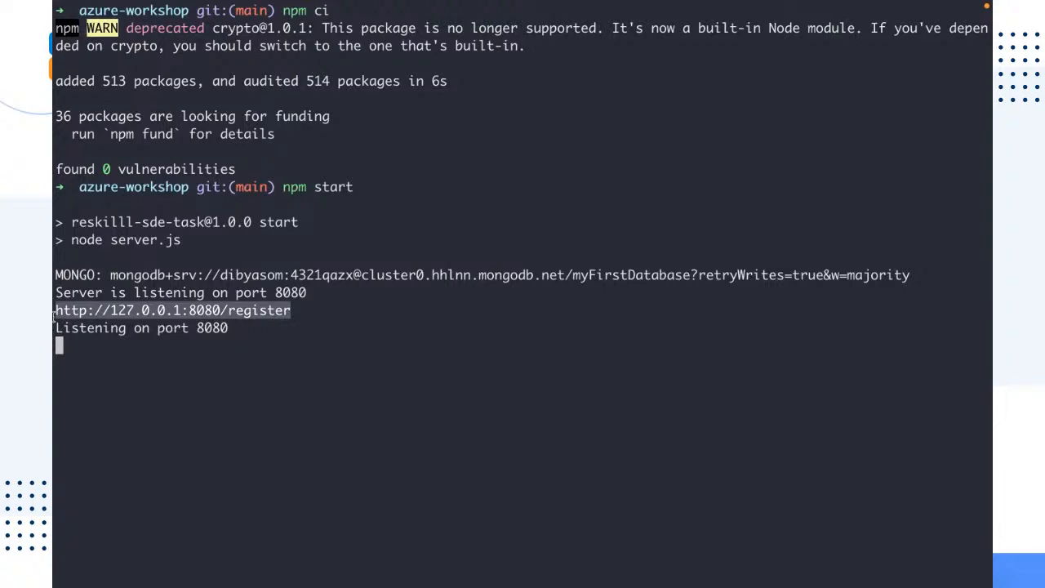
pyautogui.click(350, 359)
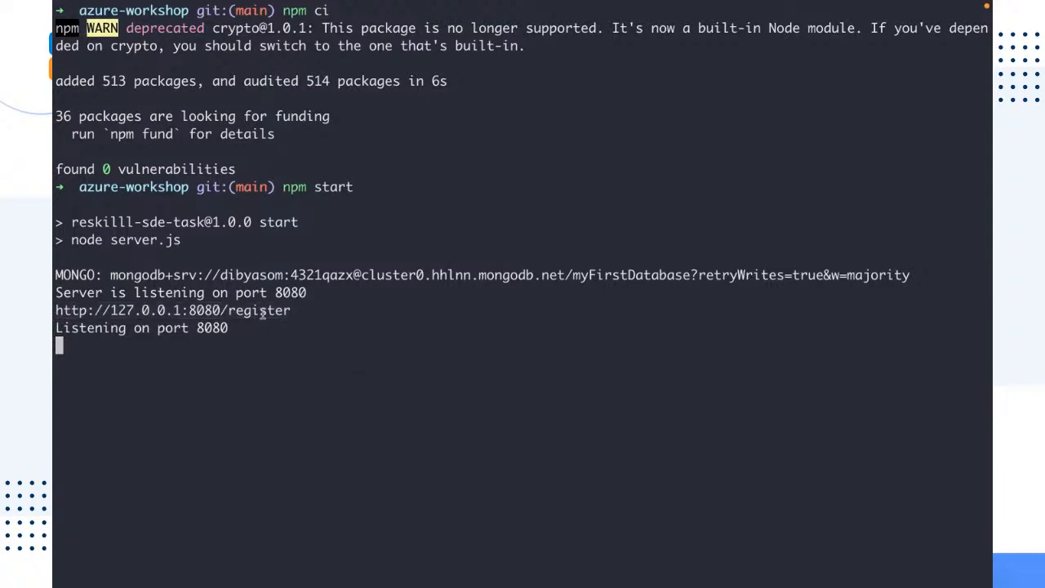
pyautogui.keyDown('super'); pyautogui.click(196, 313); pyautogui.keyUp('super')
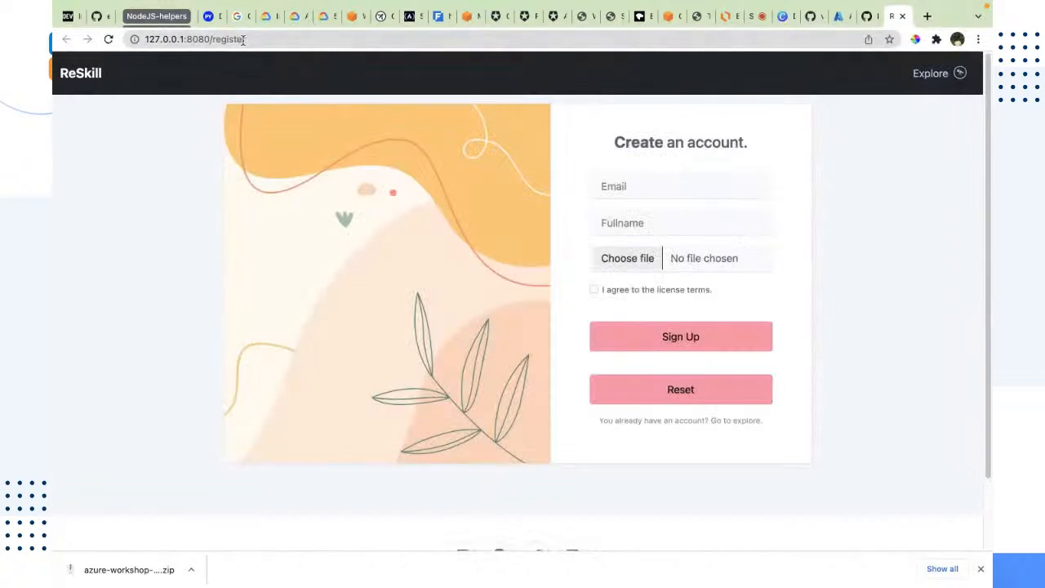
pyautogui.click(243, 39)
pyautogui.click(196, 310)
pyautogui.click(982, 568)
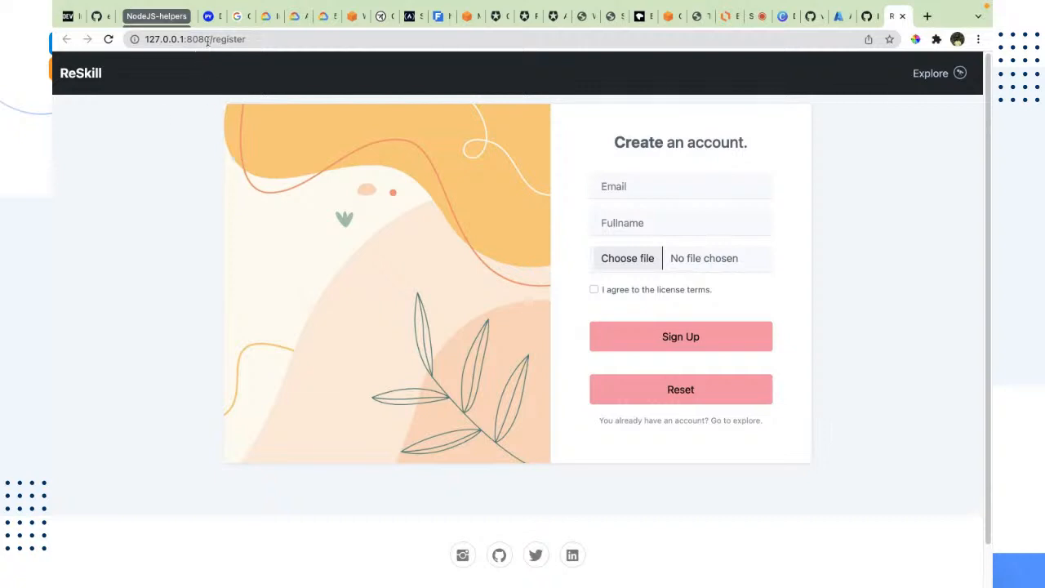
# Examine the register page's address, its host, port 8080 and /register path
pyautogui.moveTo(208, 38); pyautogui.dragTo(140, 39)
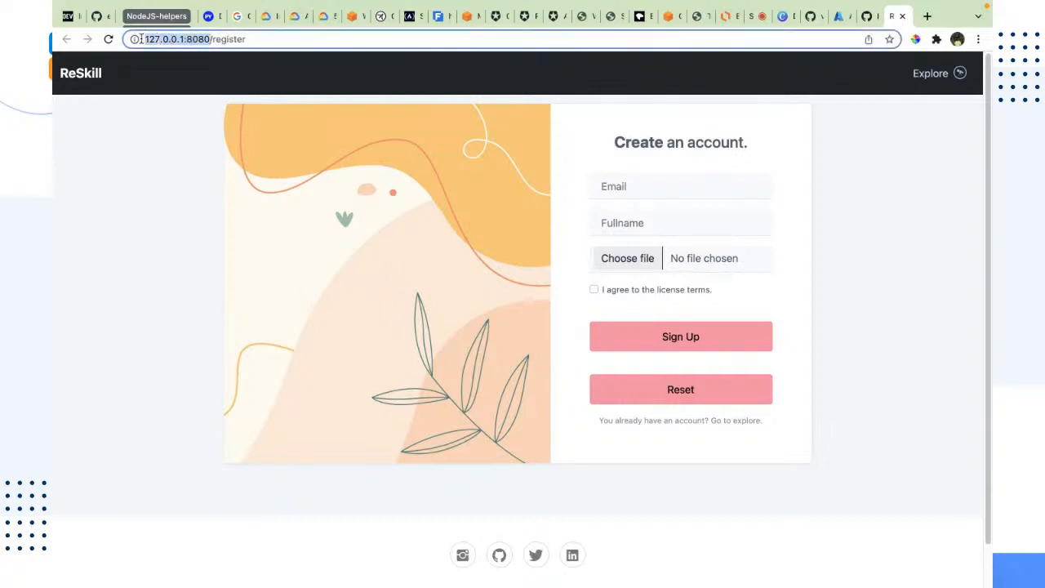
pyautogui.click(137, 182)
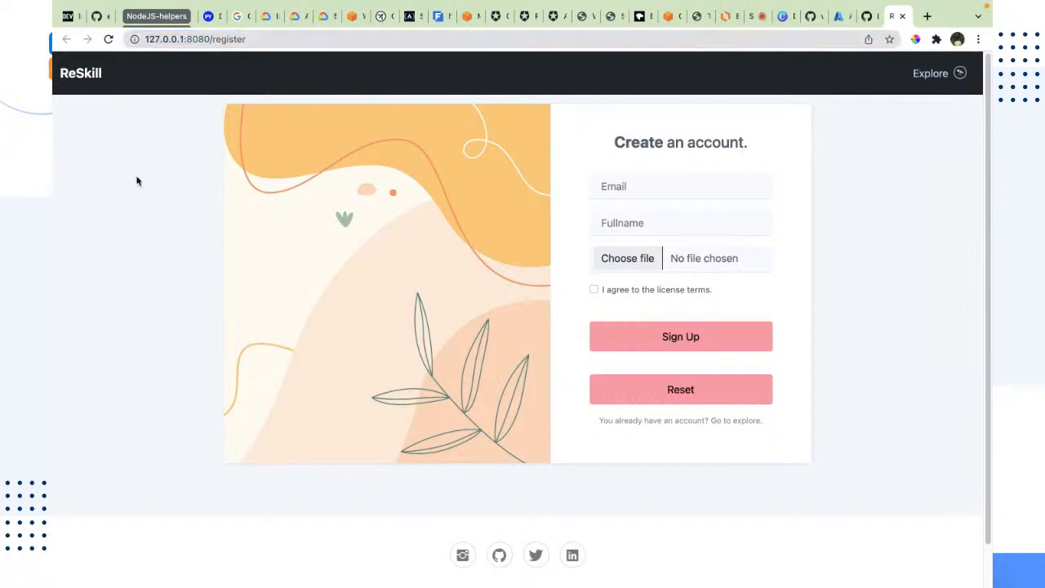
pyautogui.moveTo(184, 39); pyautogui.dragTo(141, 38)
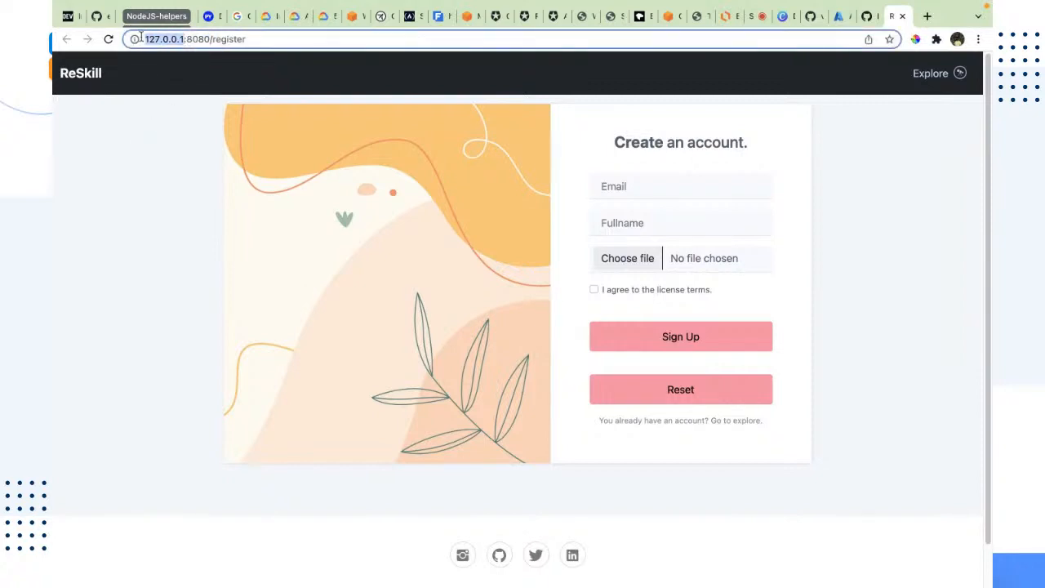
pyautogui.scroll(-1, 363, 480)
pyautogui.scroll(1, 363, 481)
pyautogui.scroll(-1, 363, 481)
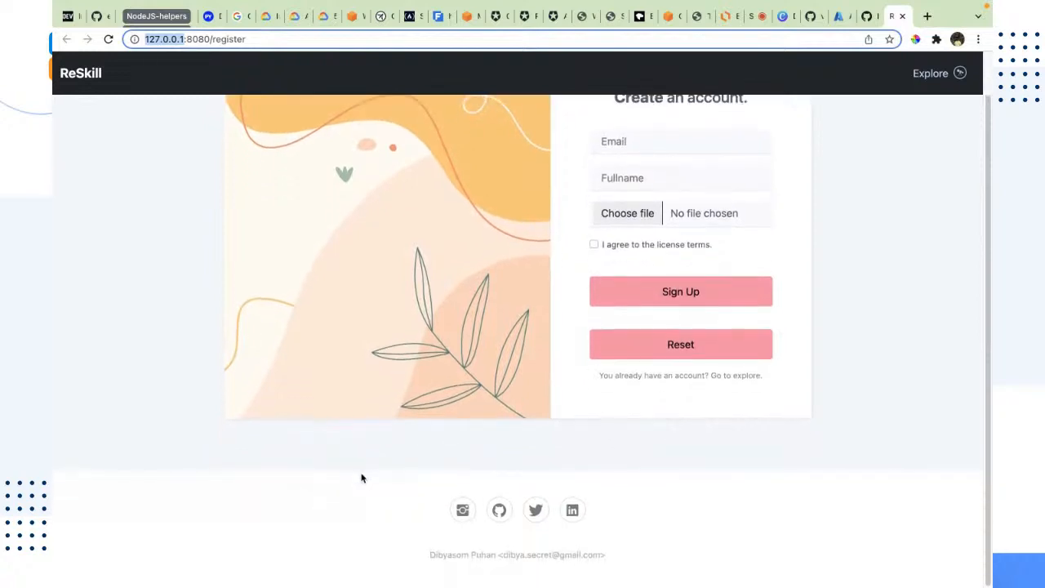
pyautogui.scroll(1, 374, 480)
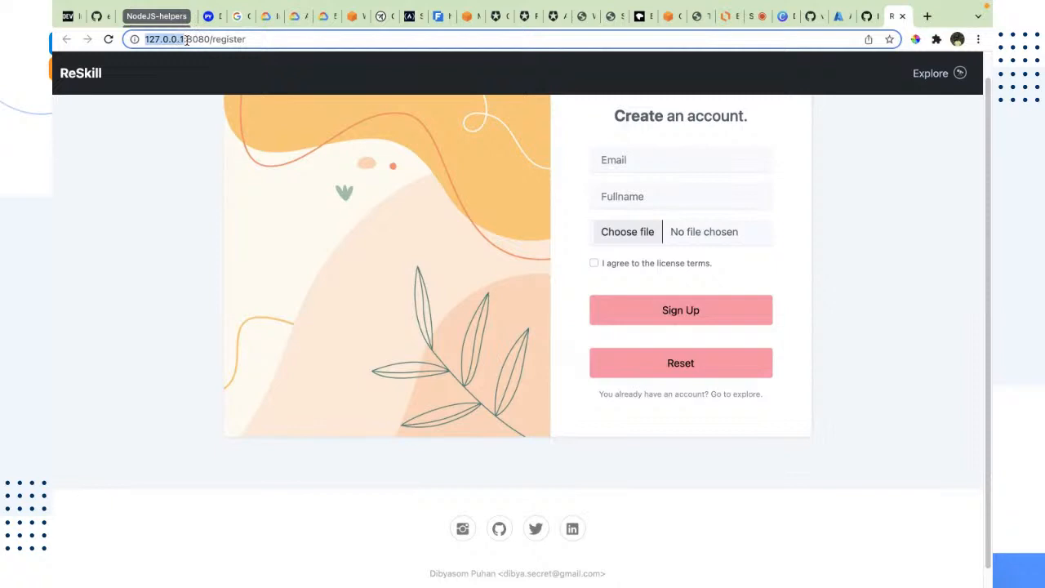
pyautogui.moveTo(186, 39)
pyautogui.mouseDown()
pyautogui.moveTo(253, 34)
pyautogui.moveTo(186, 39)
pyautogui.mouseUp()
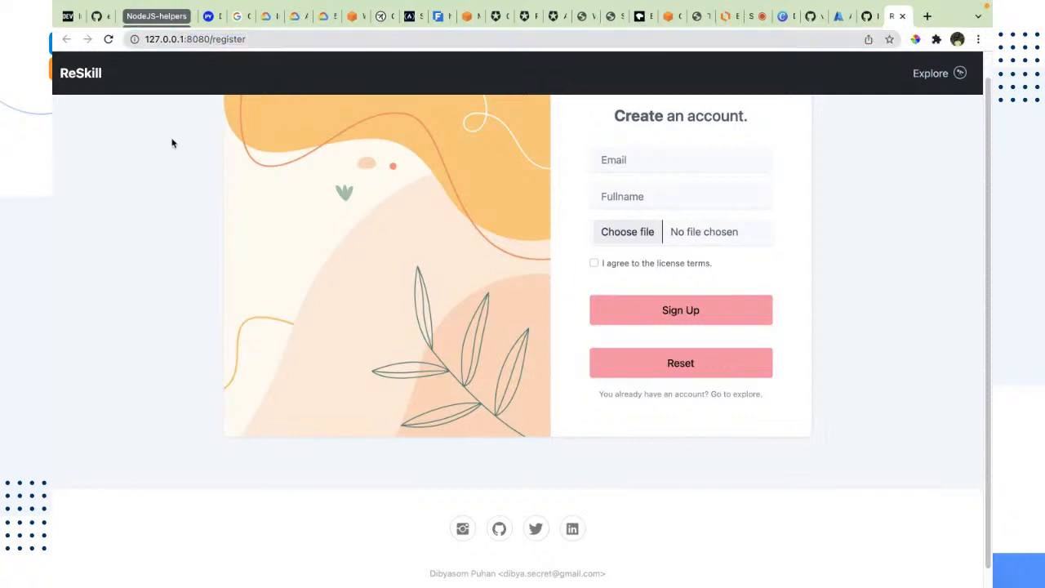
pyautogui.doubleClick(194, 40)
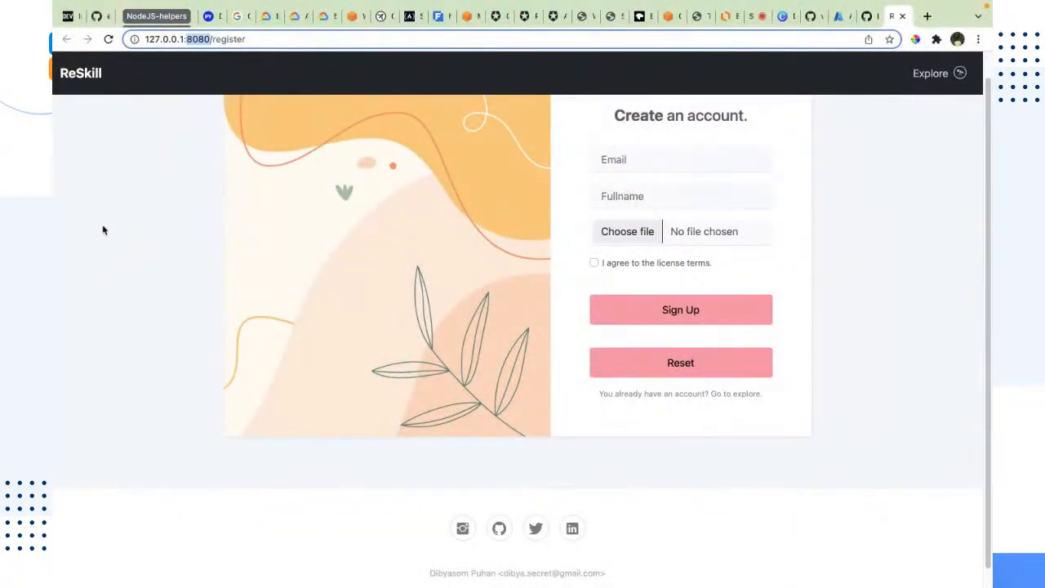
pyautogui.click(139, 159)
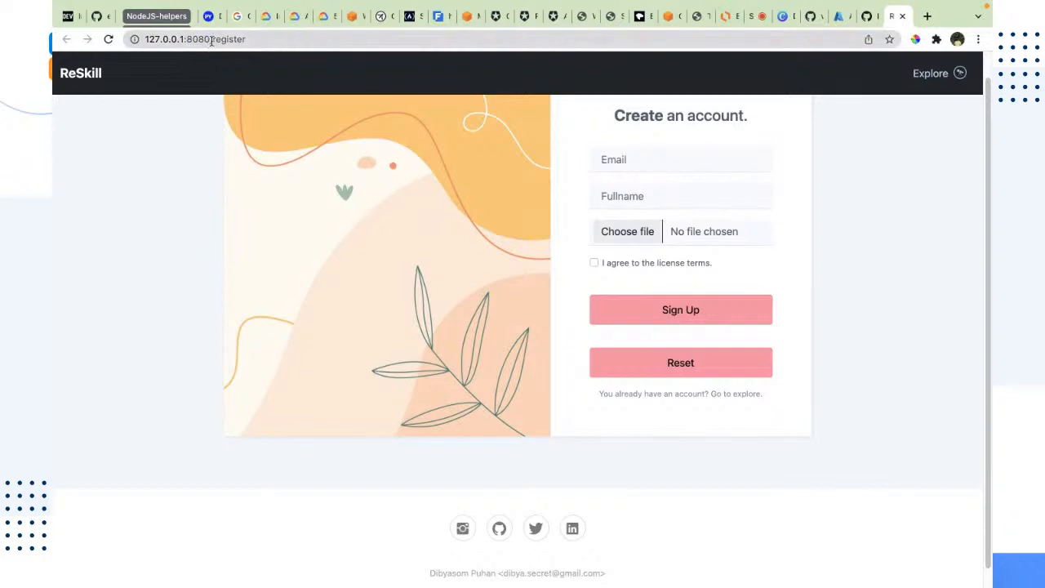
pyautogui.moveTo(210, 39); pyautogui.dragTo(143, 47)
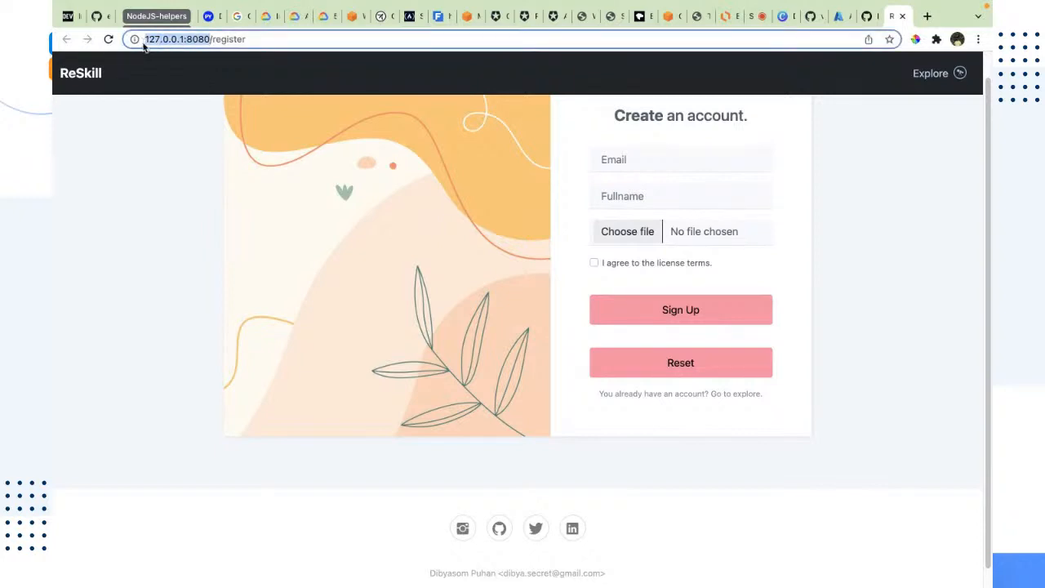
pyautogui.click(137, 151)
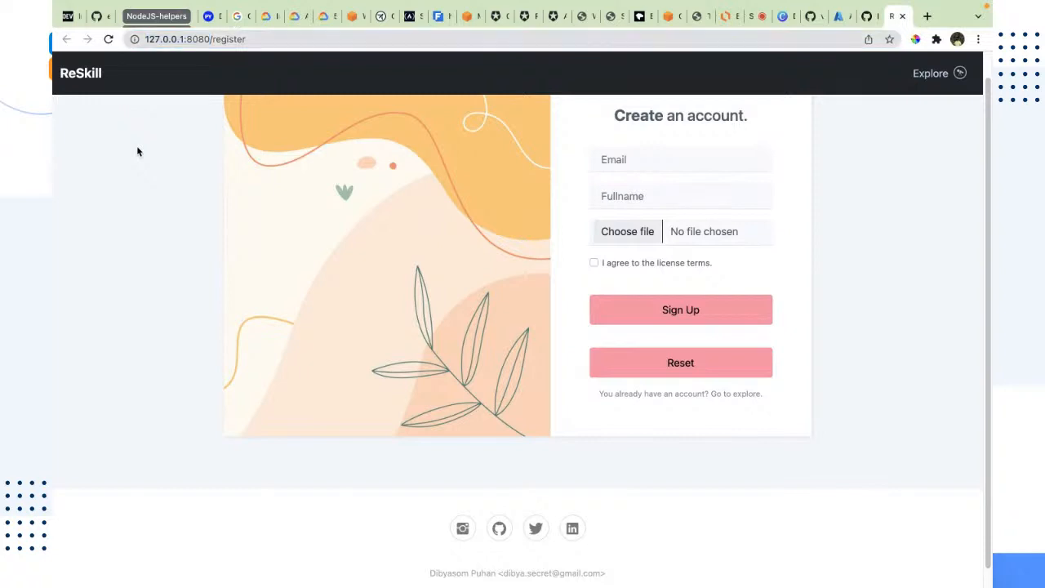
pyautogui.doubleClick(205, 38)
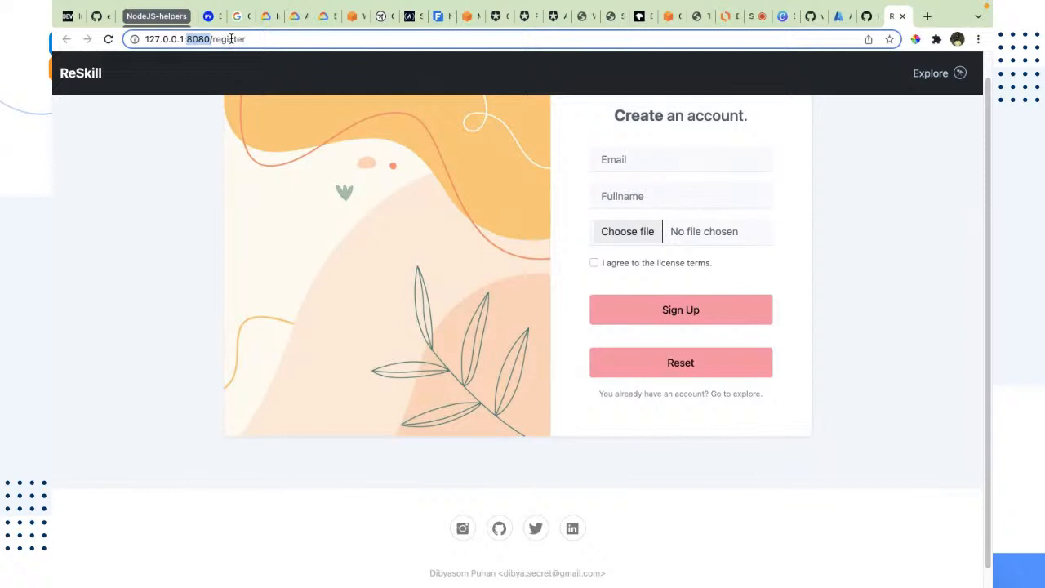
pyautogui.doubleClick(231, 39)
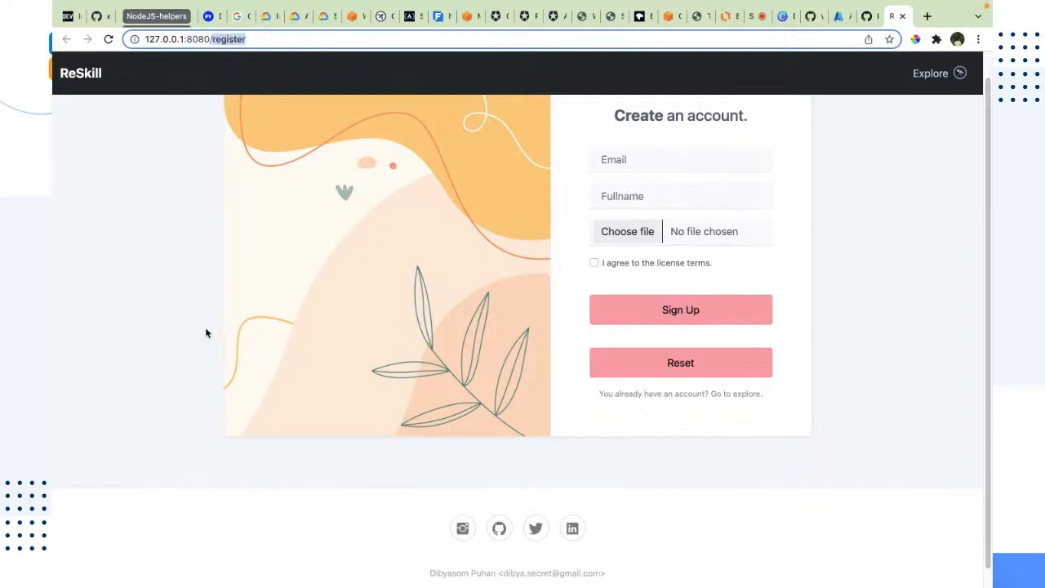
pyautogui.scroll(1, 474, 392)
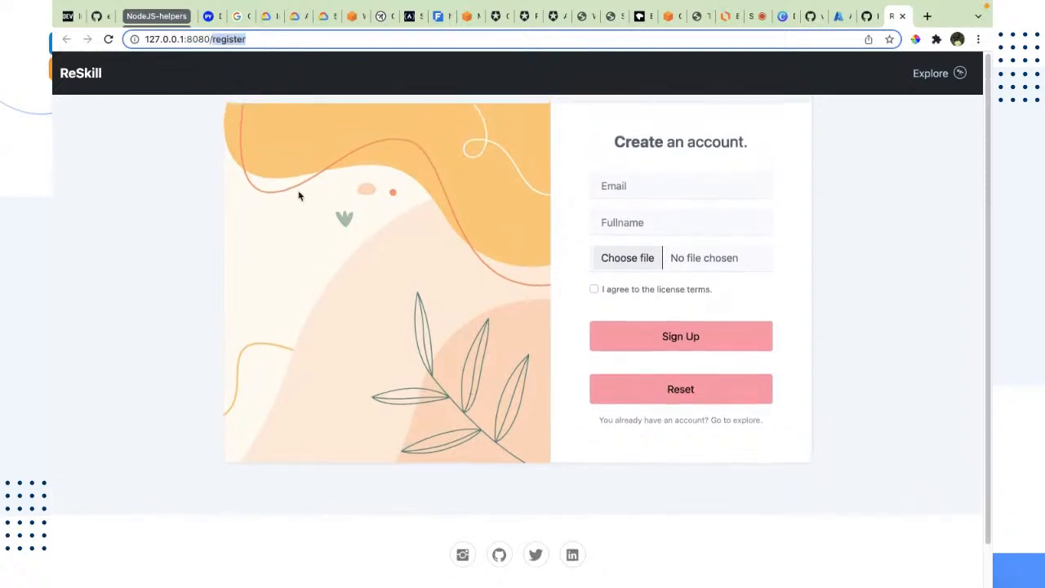
pyautogui.moveTo(213, 137); pyautogui.dragTo(939, 432)
pyautogui.click(940, 432)
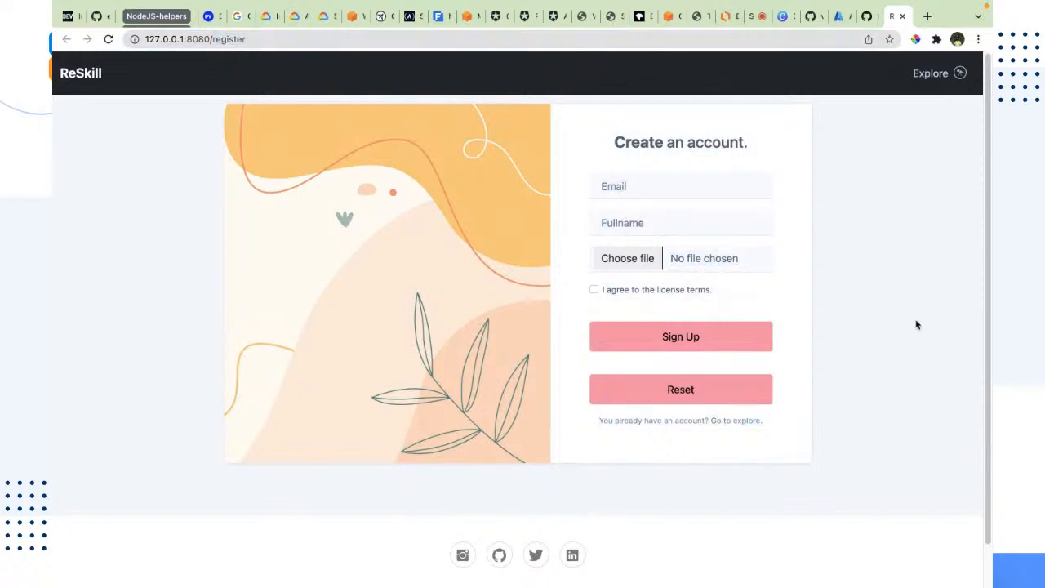
# Fill in the sign-up form's Email field with a sample email address
pyautogui.click(621, 186)
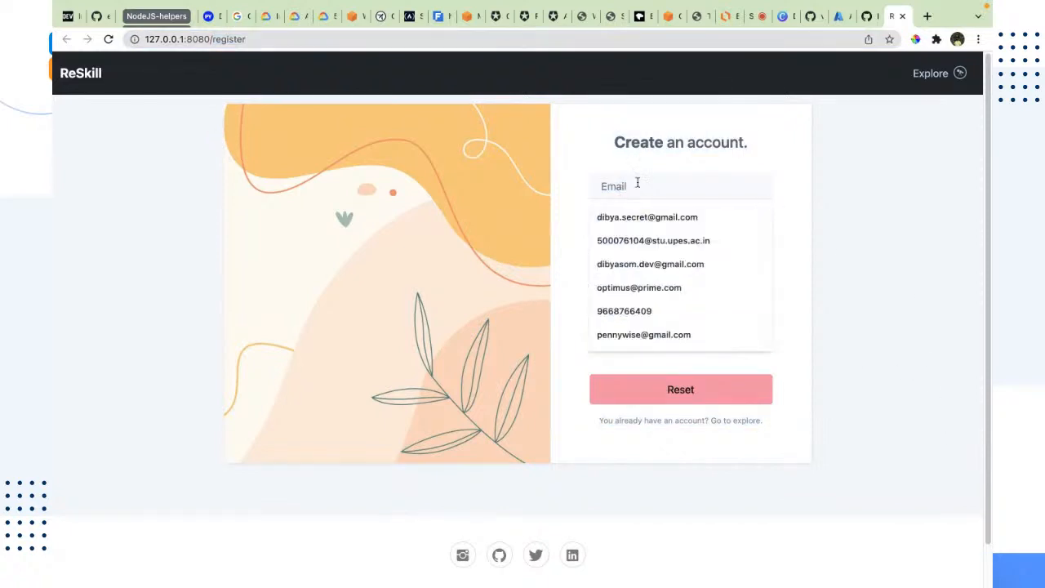
pyautogui.click(641, 312)
pyautogui.doubleClick(635, 182)
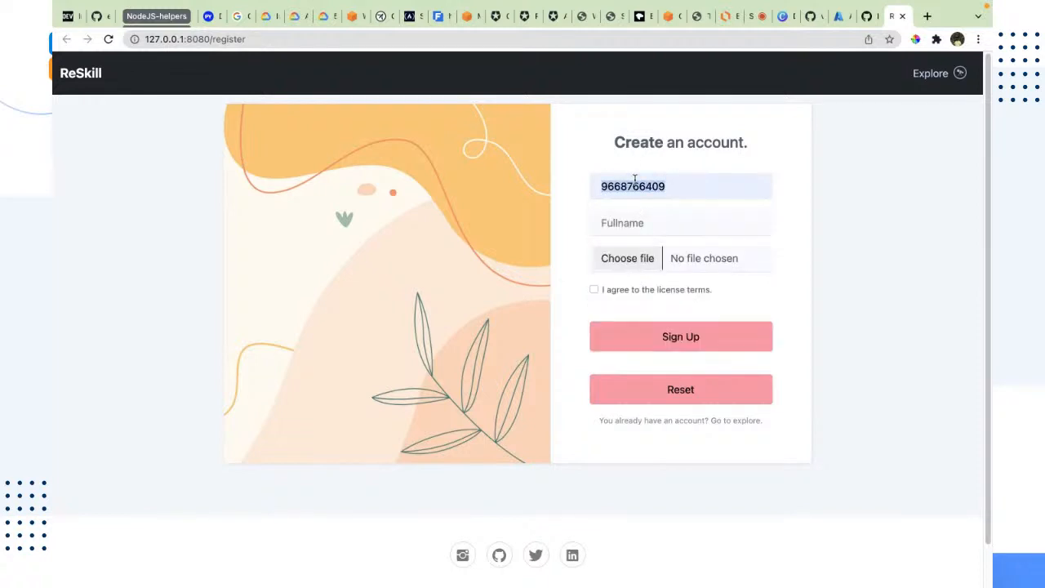
pyautogui.write('exampl')
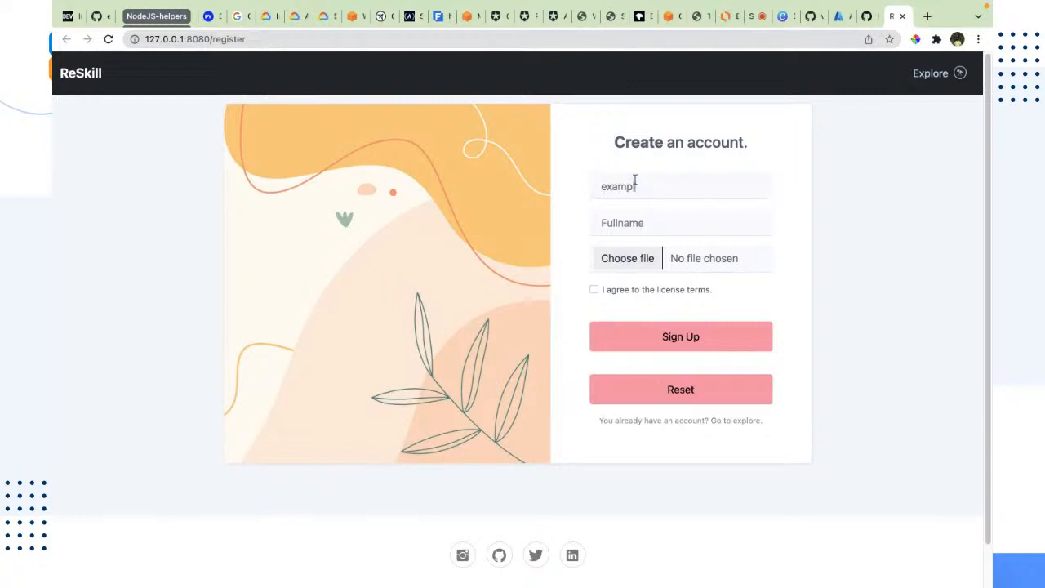
pyautogui.write('@en')
pyautogui.press('BackSpace')
pyautogui.press('BackSpace')
pyautogui.write('email.com')
# Enter Unicorn as the Fullname
pyautogui.press('Tab')
pyautogui.write('Unicro')
pyautogui.press('BackSpace')
pyautogui.press('BackSpace')
pyautogui.write('orn')
# Choose the "—Pngtree—unicorn image_4236208.png" file from Downloads as the profile image
pyautogui.click(645, 260)
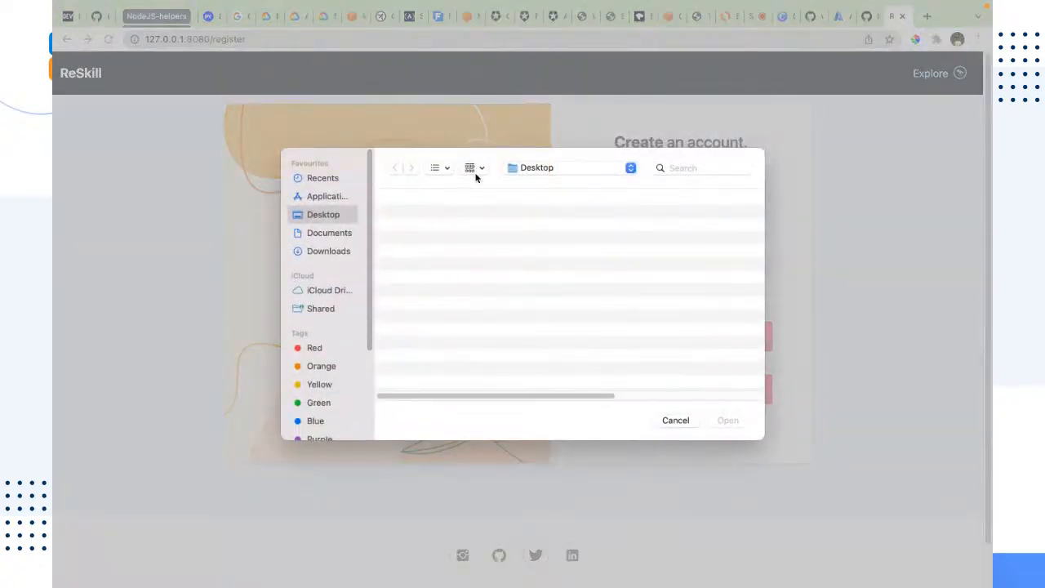
pyautogui.click(320, 253)
pyautogui.scroll(-10, 483, 329)
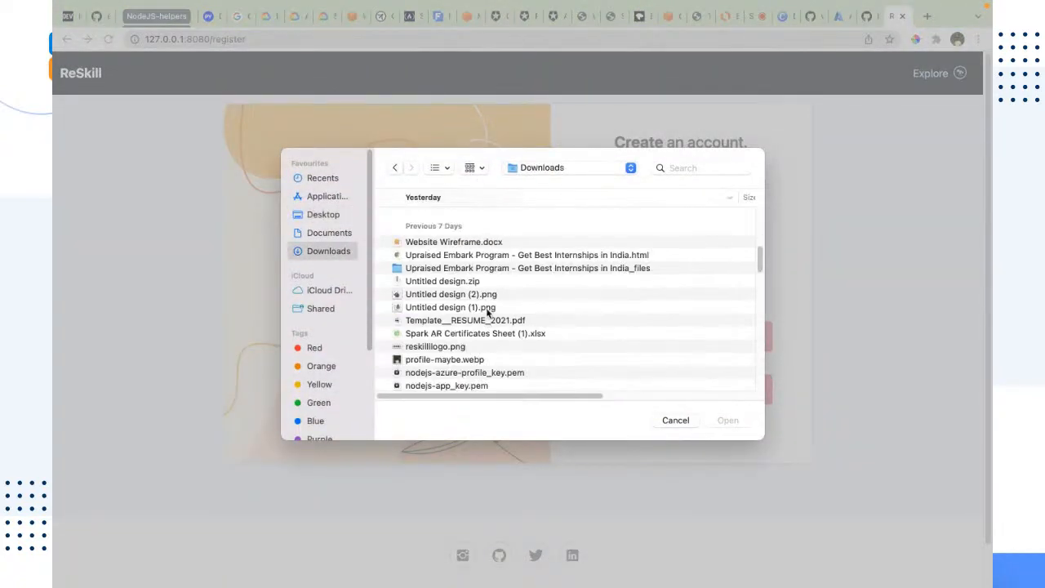
pyautogui.scroll(1, 486, 331)
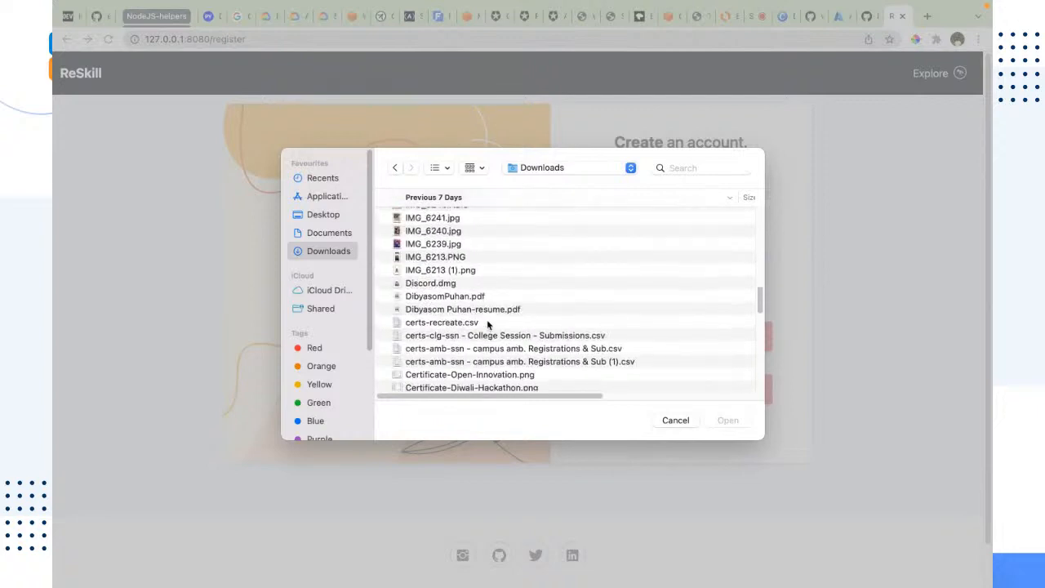
pyautogui.scroll(-12, 488, 323)
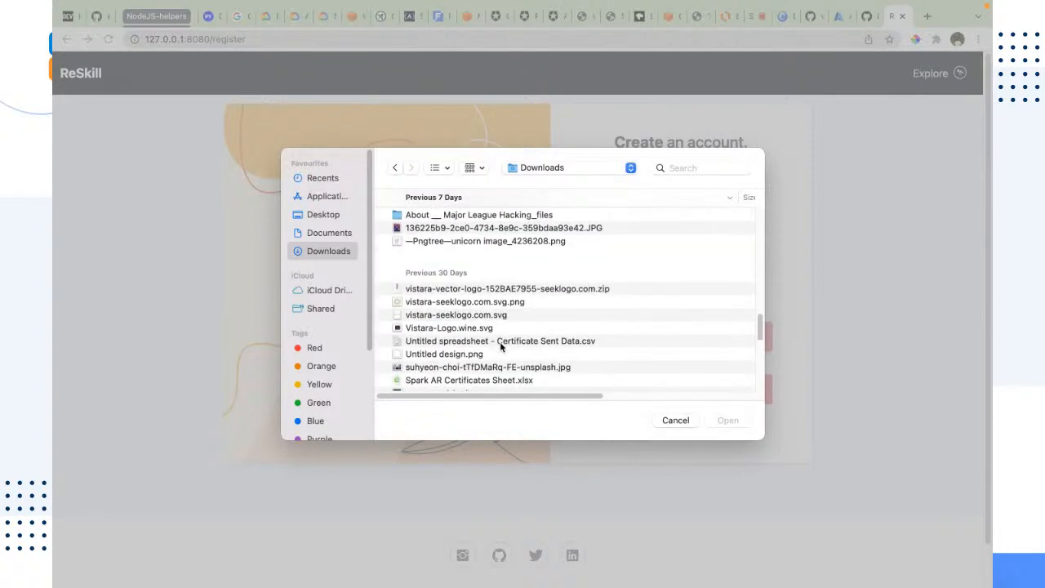
pyautogui.doubleClick(486, 241)
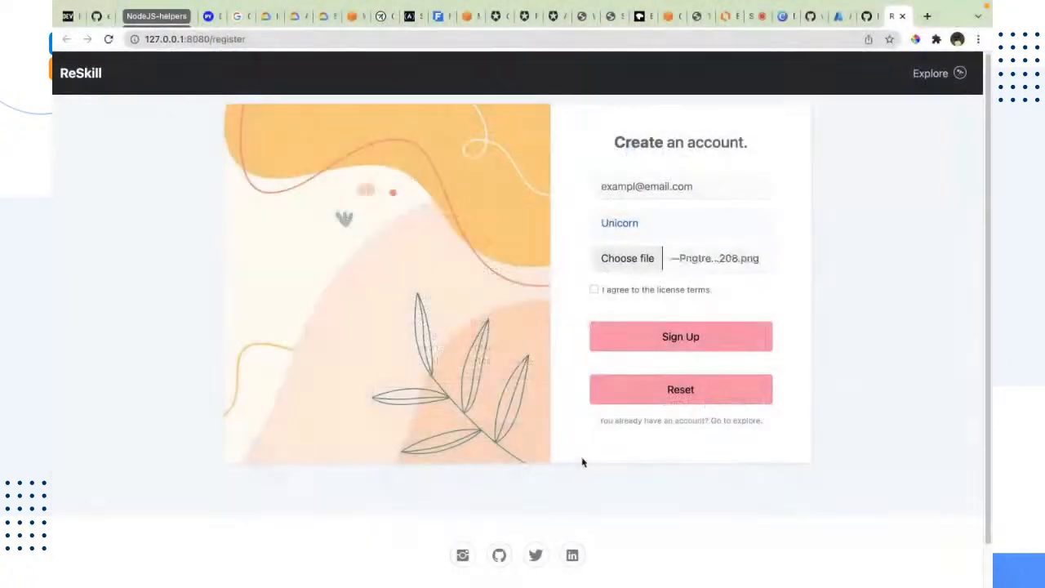
# Accept the license terms and submit the sign-up form
pyautogui.click(637, 291)
pyautogui.click(664, 347)
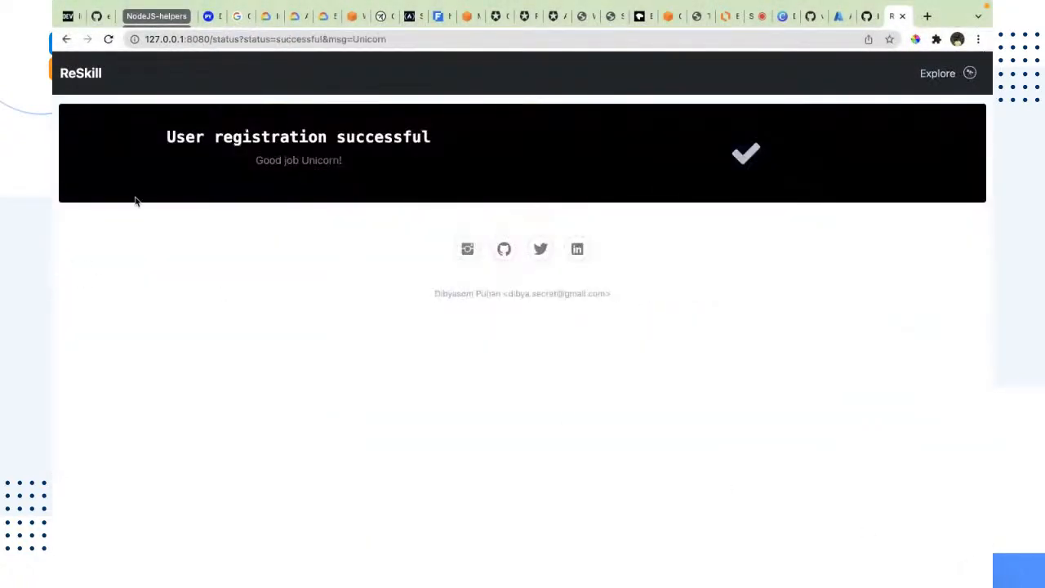
# Examine the registration success message on the status page
pyautogui.moveTo(166, 137); pyautogui.dragTo(380, 155)
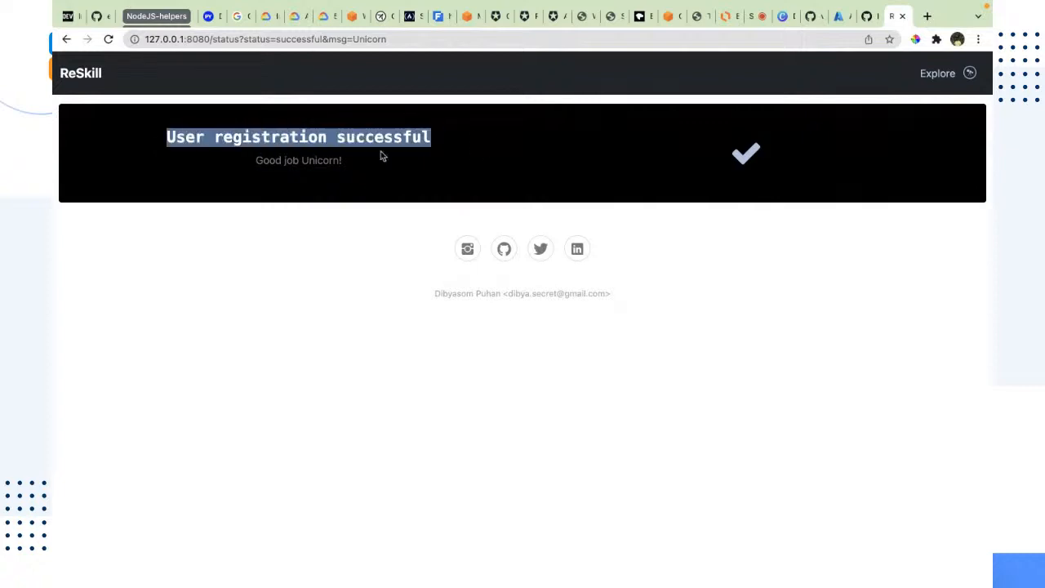
pyautogui.click(747, 160)
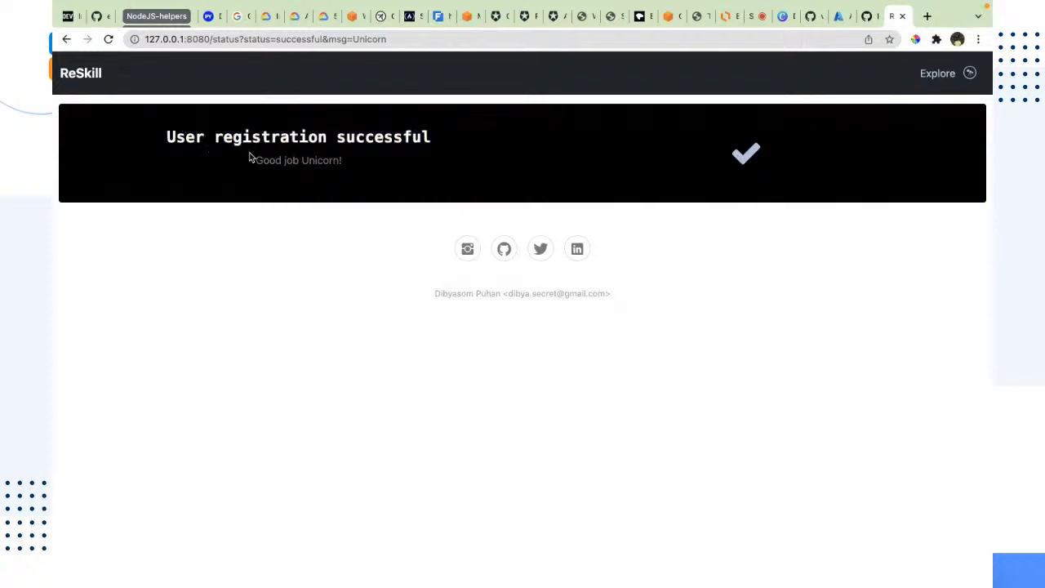
pyautogui.moveTo(249, 157); pyautogui.dragTo(619, 196)
pyautogui.click(564, 371)
# Open the Explore page and review the newly registered Unicorn user's entry and profile image
pyautogui.click(939, 74)
pyautogui.scroll(-6, 509, 350)
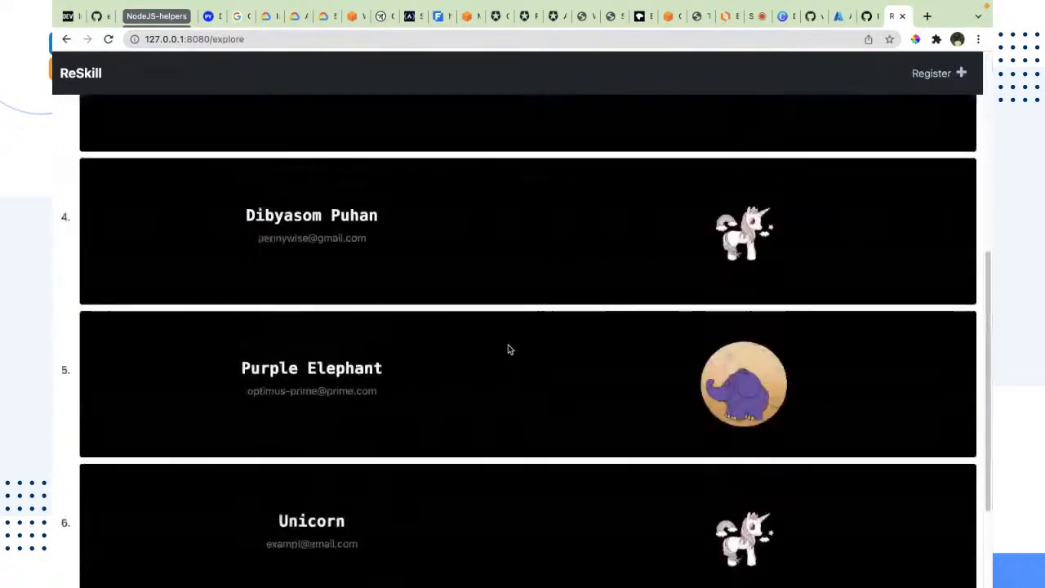
pyautogui.moveTo(258, 367); pyautogui.dragTo(446, 408)
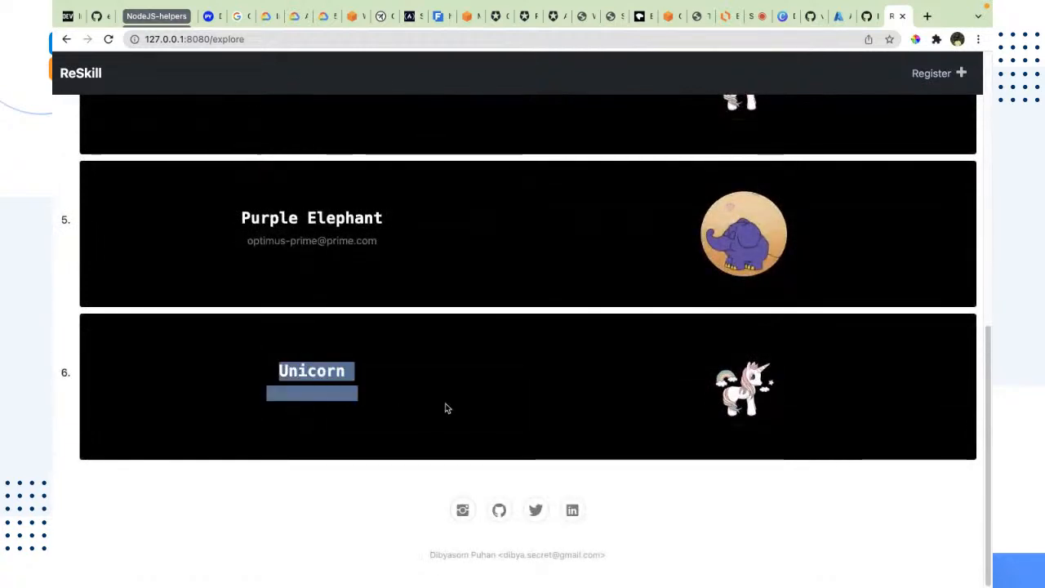
pyautogui.click(479, 431)
pyautogui.moveTo(250, 397); pyautogui.dragTo(396, 398)
pyautogui.click(563, 402)
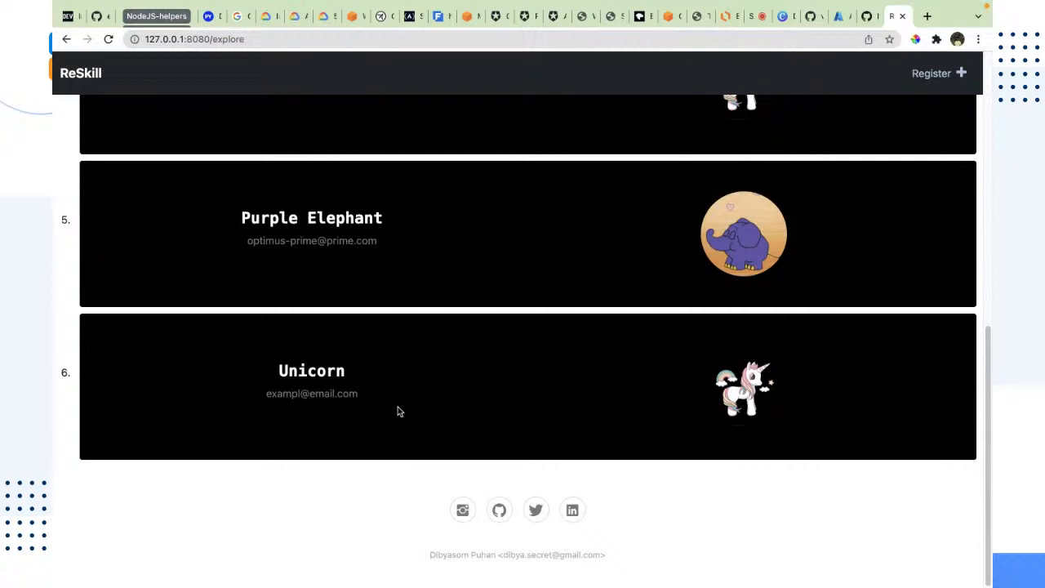
pyautogui.moveTo(706, 386); pyautogui.dragTo(890, 422)
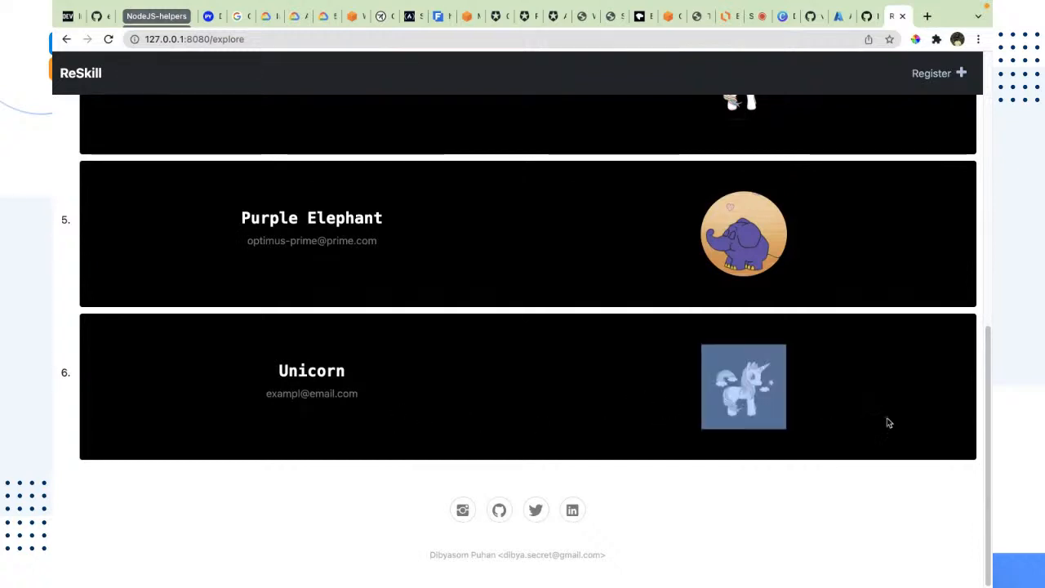
pyautogui.click(939, 425)
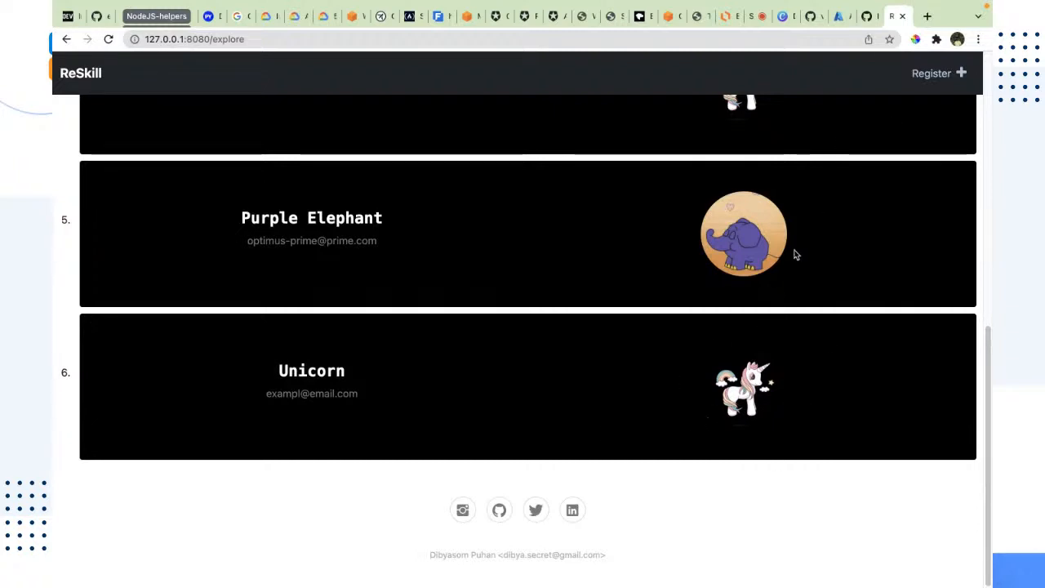
# Inspect the Explore page's local address and the full list of registered users
pyautogui.doubleClick(170, 38)
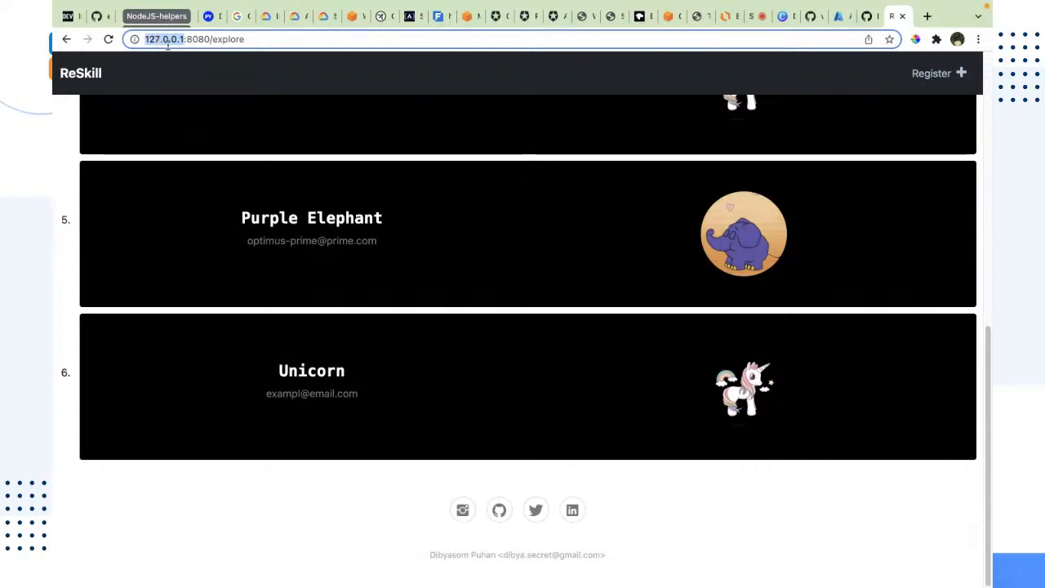
pyautogui.moveTo(276, 38); pyautogui.dragTo(104, 45)
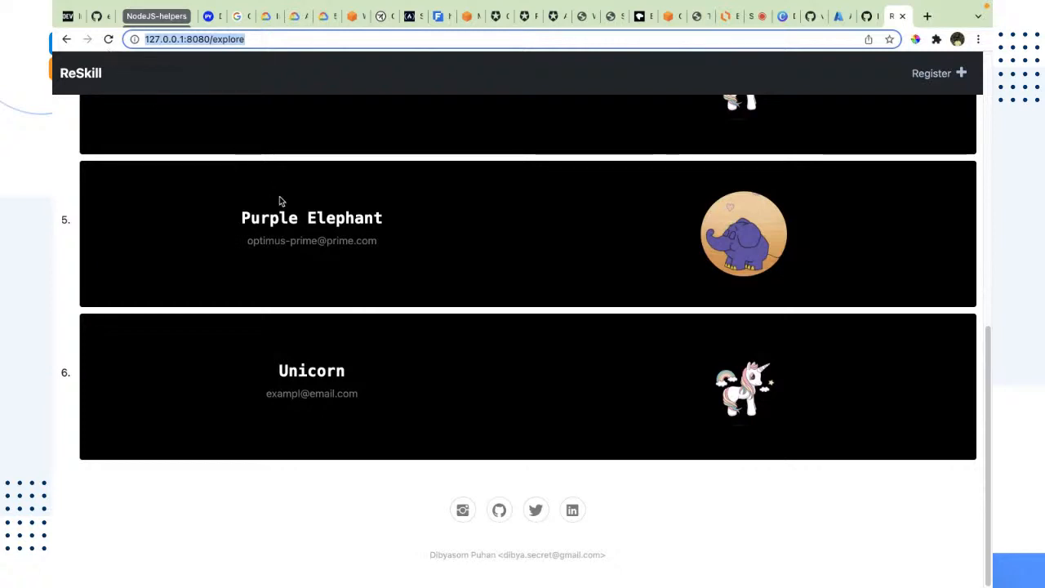
pyautogui.moveTo(186, 40); pyautogui.dragTo(146, 39)
pyautogui.click(184, 41)
pyautogui.click(186, 39)
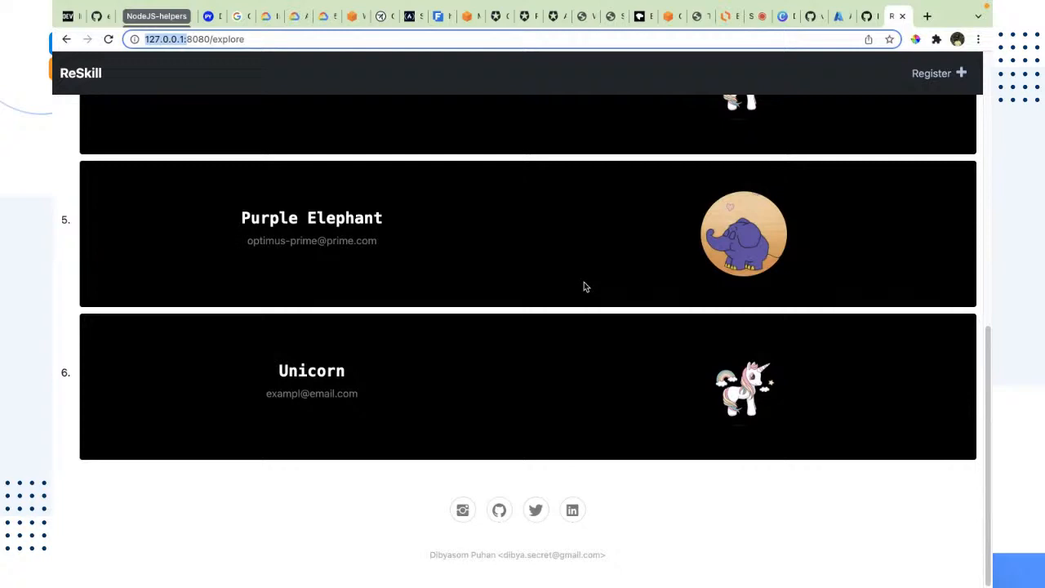
pyautogui.scroll(10, 584, 287)
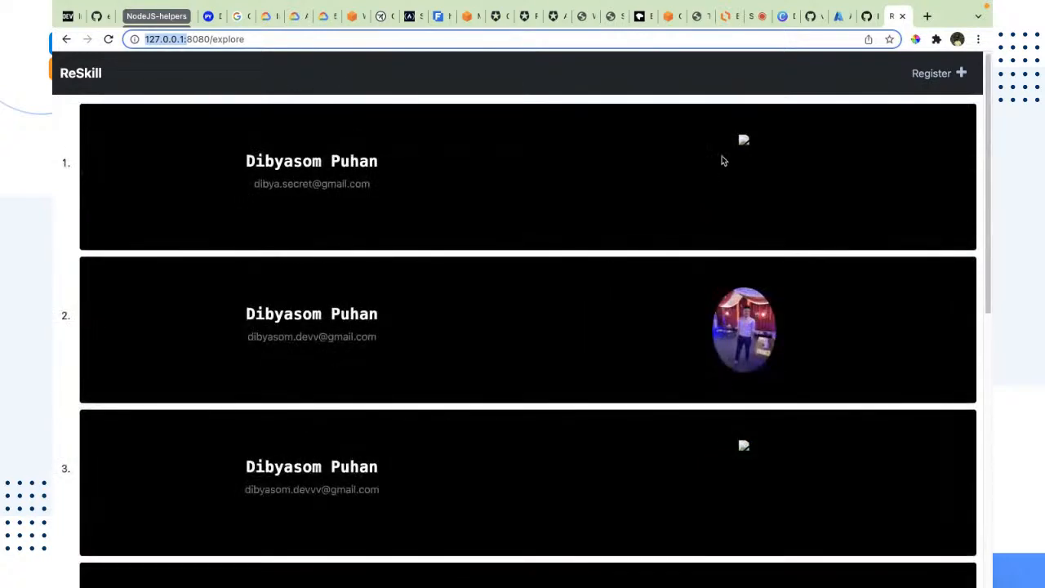
# Stop the running local Node.js server in the terminal and return to the browser
pyautogui.click(901, 16)
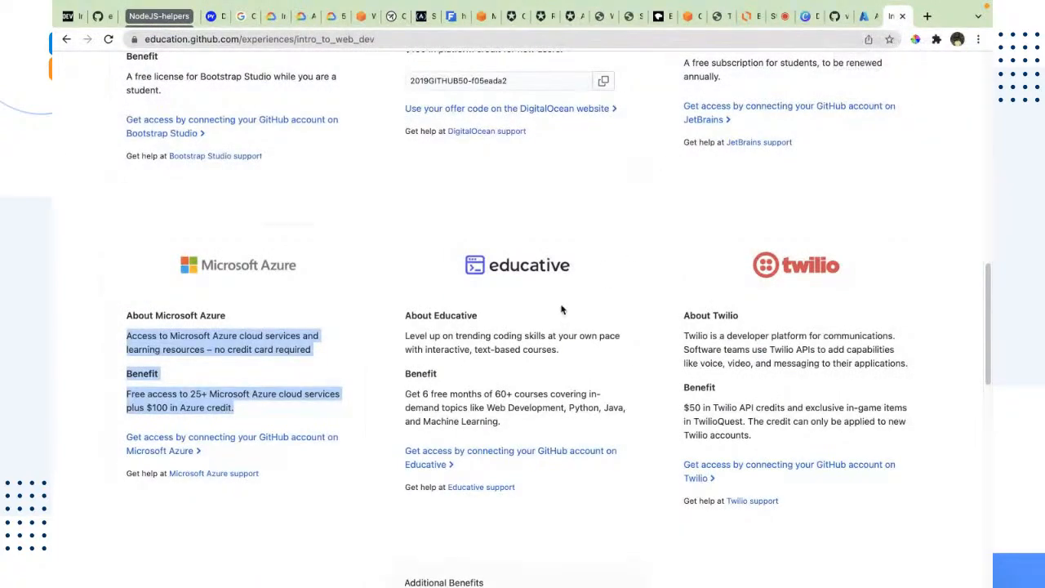
pyautogui.hotkey('ctrl', 'Left')
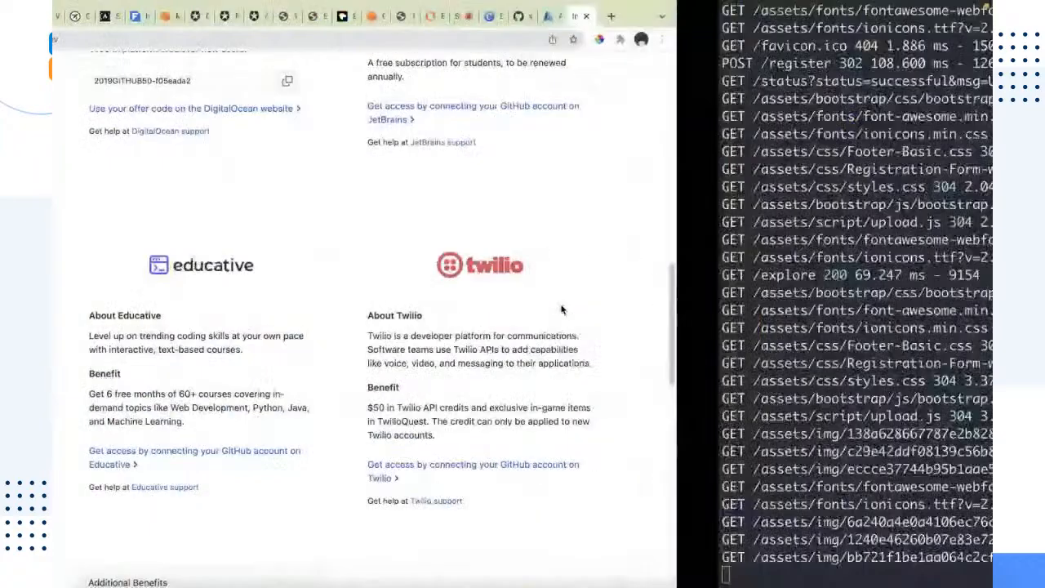
pyautogui.hotkey('ctrl', 'c')
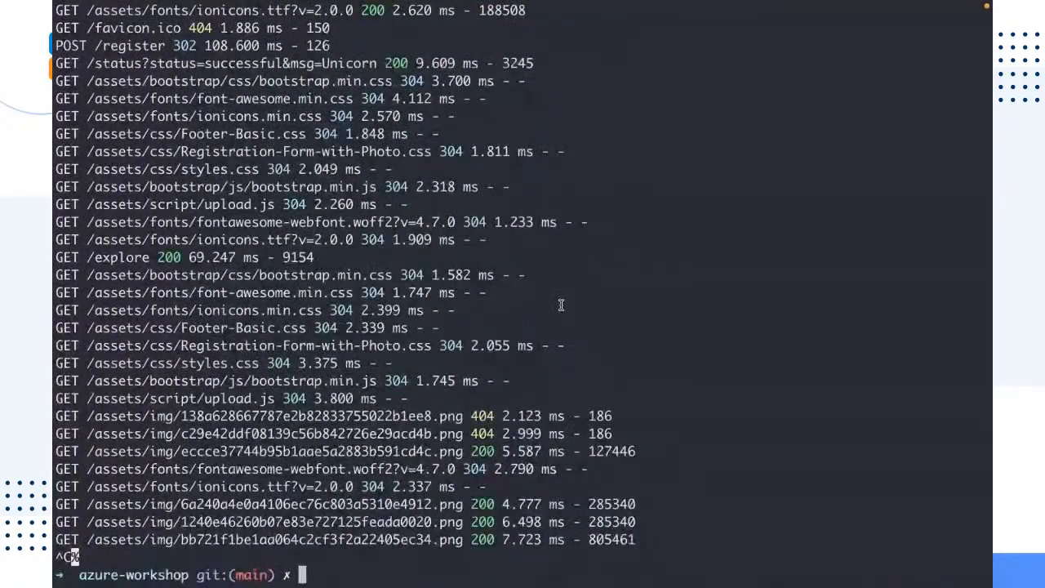
pyautogui.hotkey('ctrl', 'Right')
# Open the Virtual machines page in the Azure portal through the All services Compute category
pyautogui.scroll(10, 572, 311)
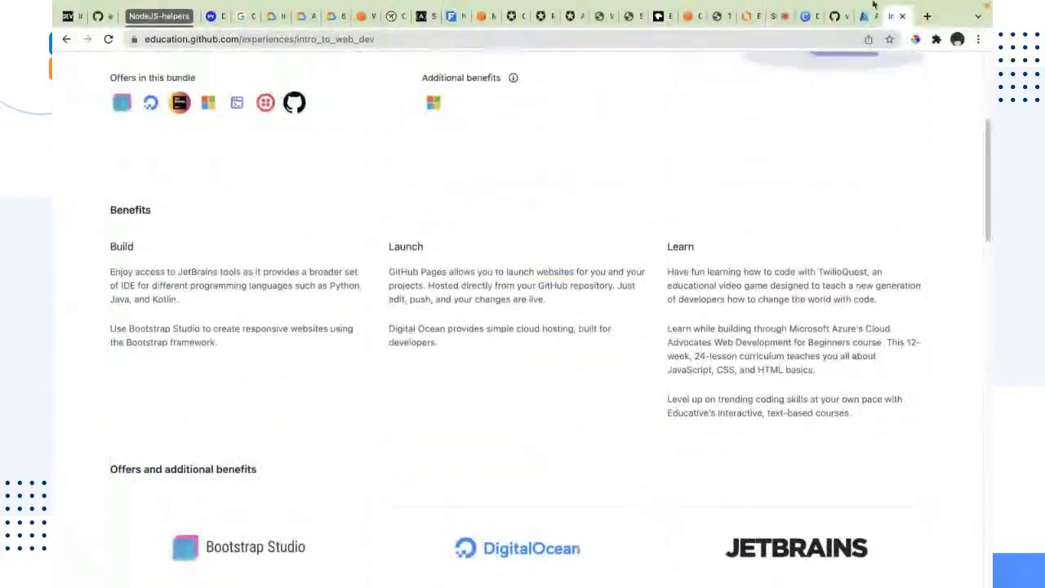
pyautogui.scroll(5, 907, 170)
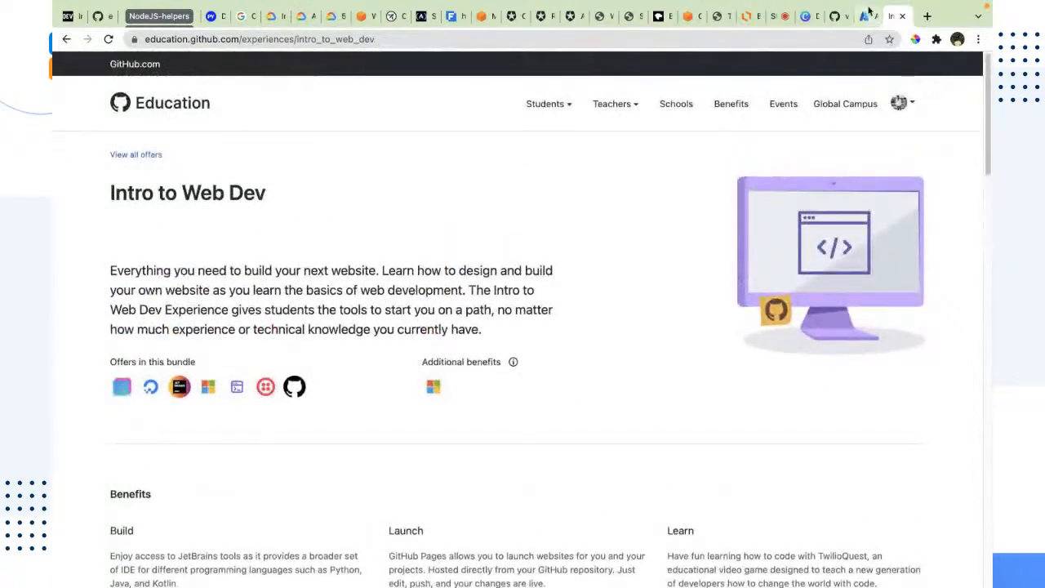
pyautogui.click(867, 14)
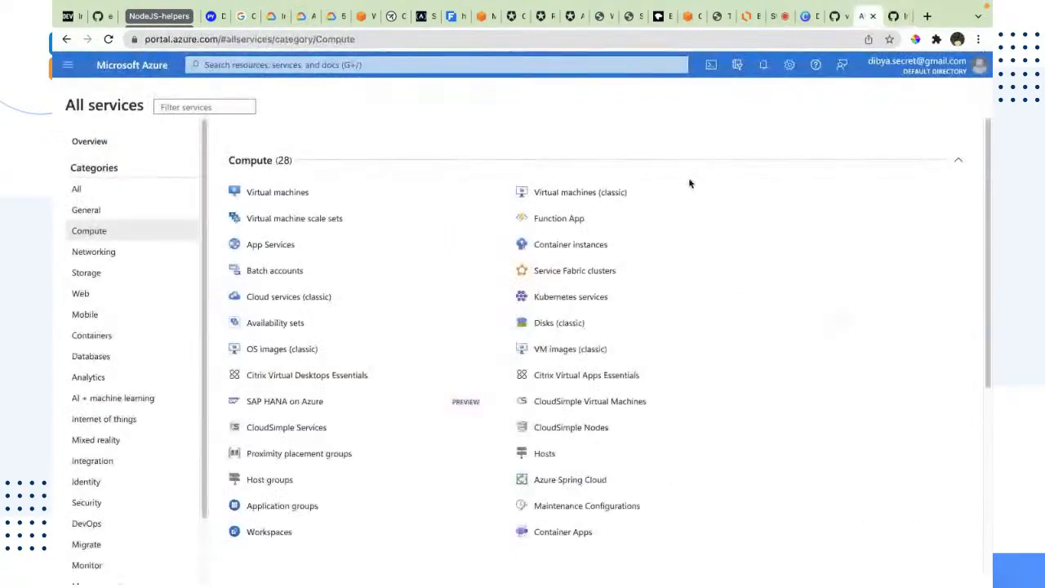
pyautogui.click(276, 193)
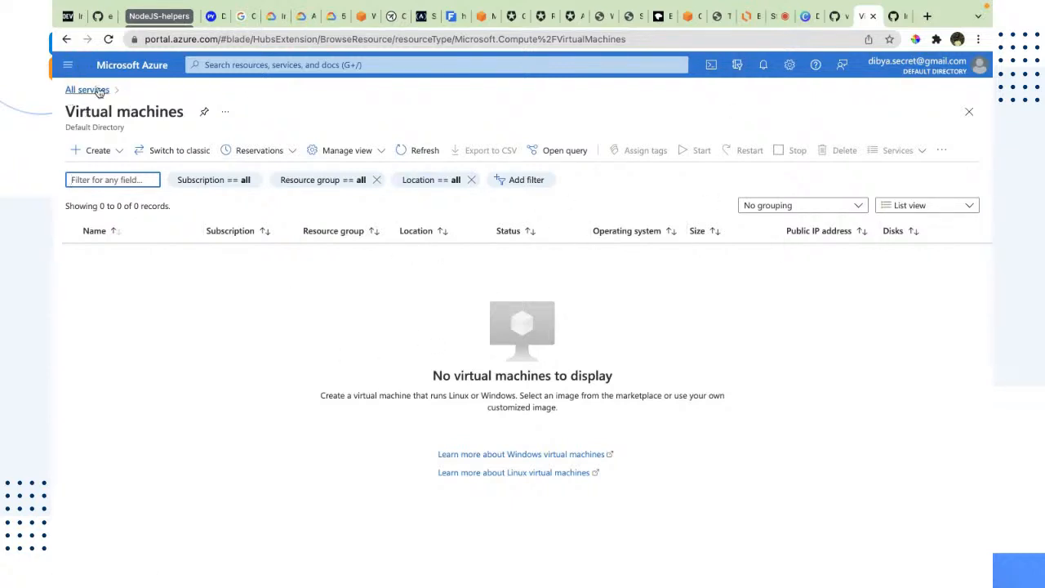
pyautogui.click(68, 65)
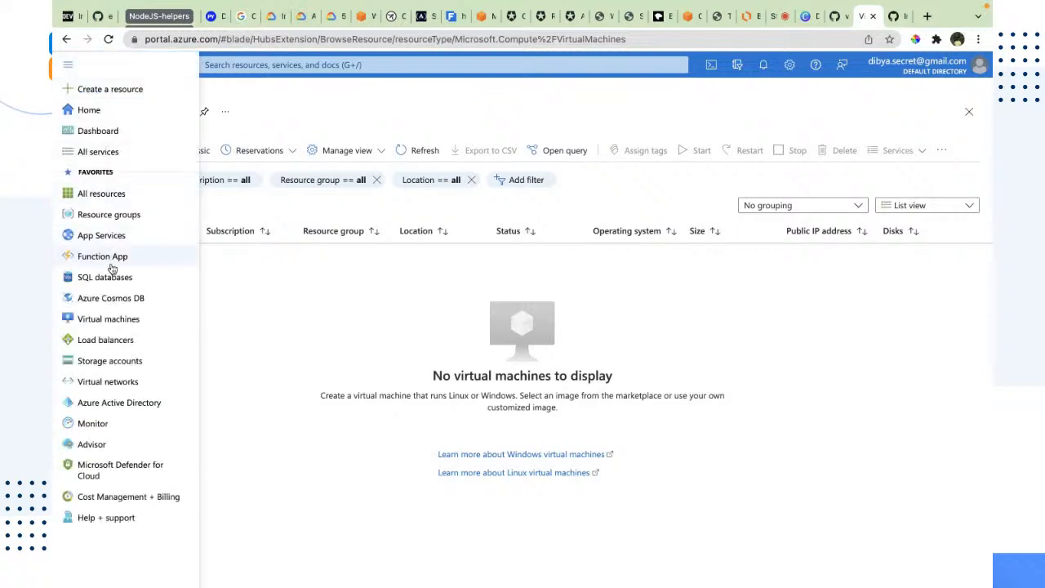
pyautogui.click(107, 149)
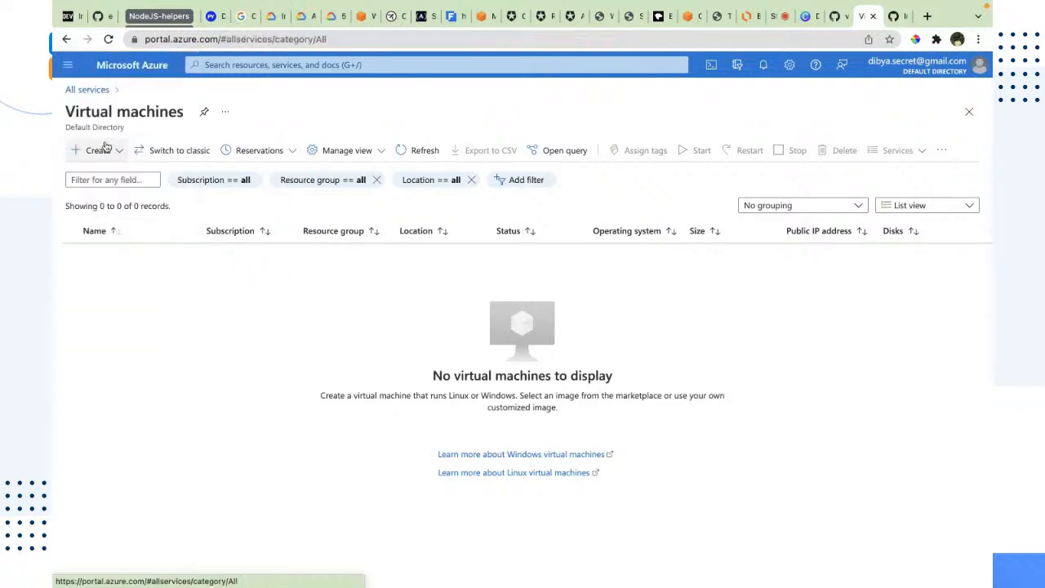
pyautogui.click(81, 210)
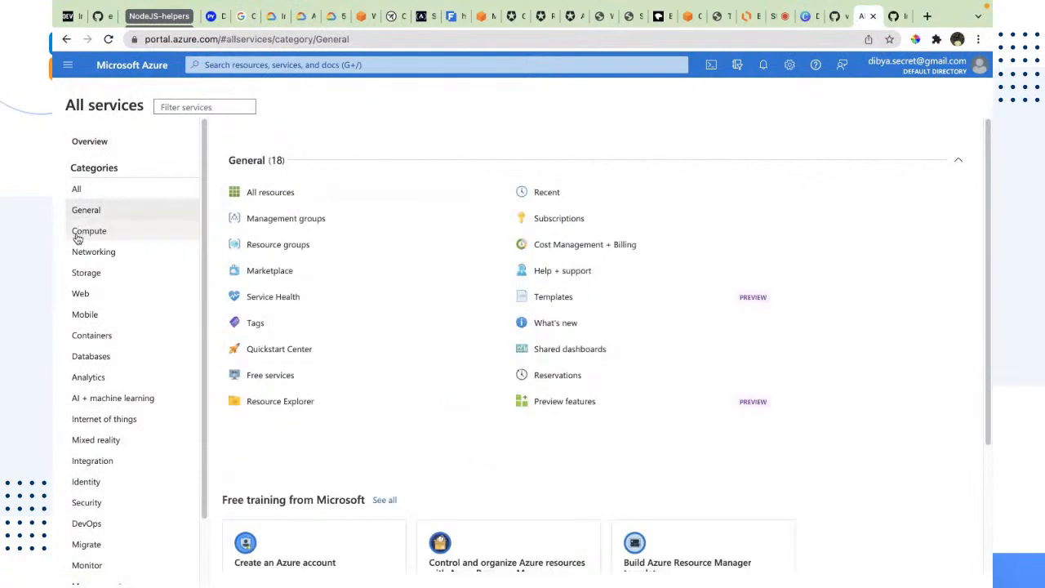
pyautogui.click(82, 232)
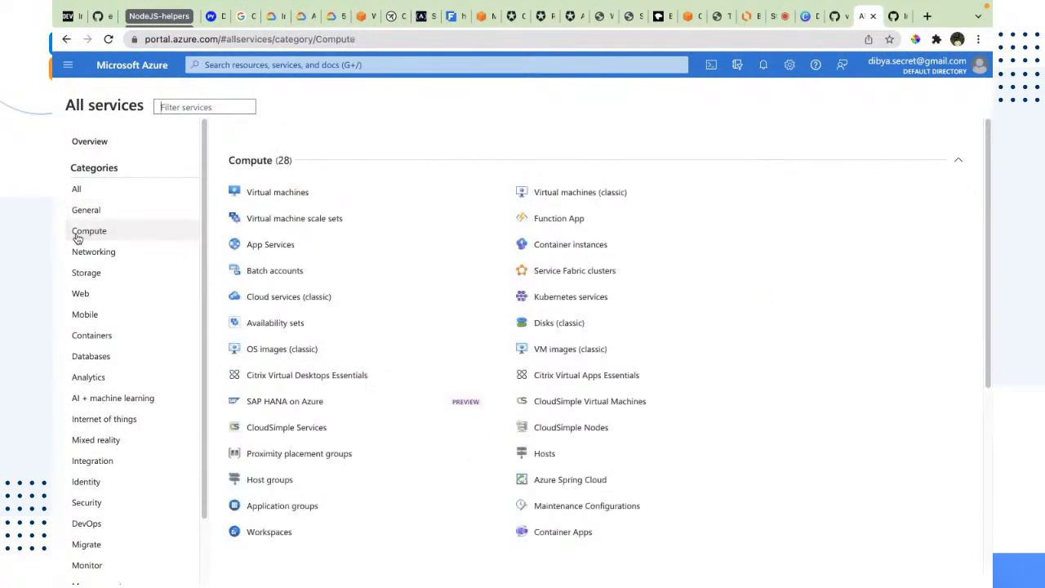
pyautogui.click(292, 192)
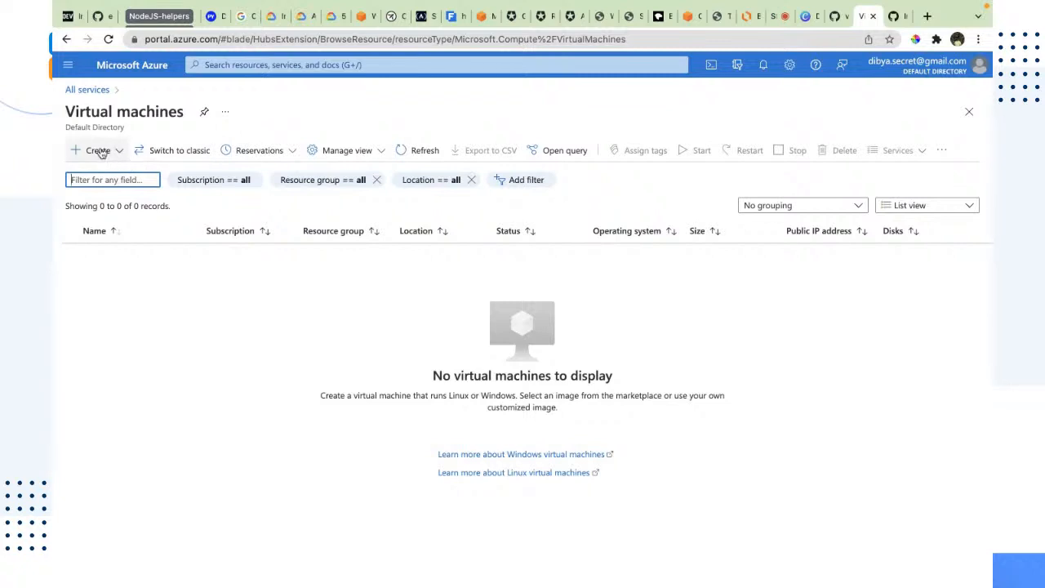
# Browse the other open tabs: the stream comments, the slides, the GitHub repository and the education page
pyautogui.click(774, 16)
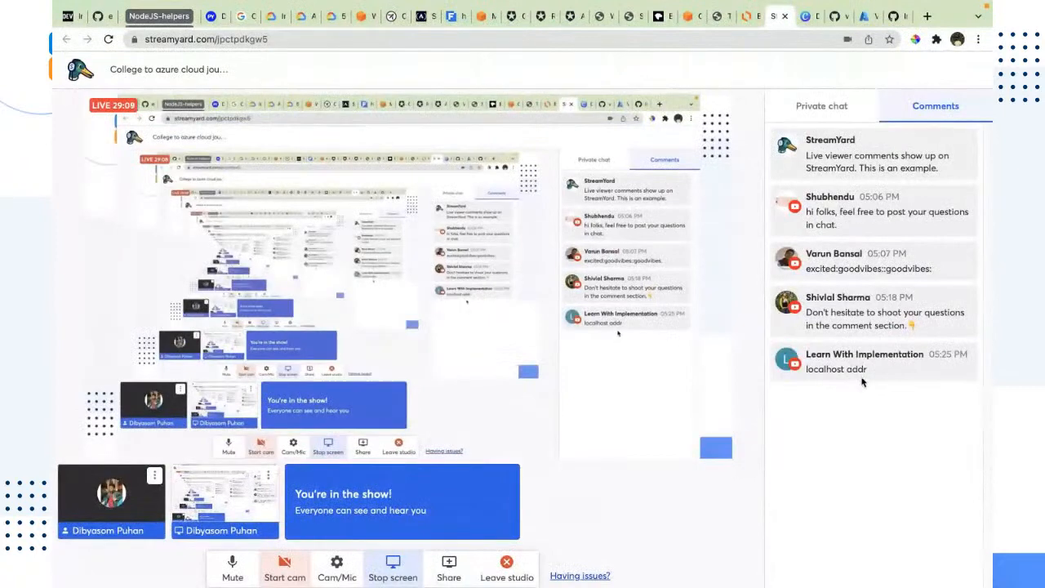
pyautogui.hotkey('ctrl', 'a')
pyautogui.click(809, 432)
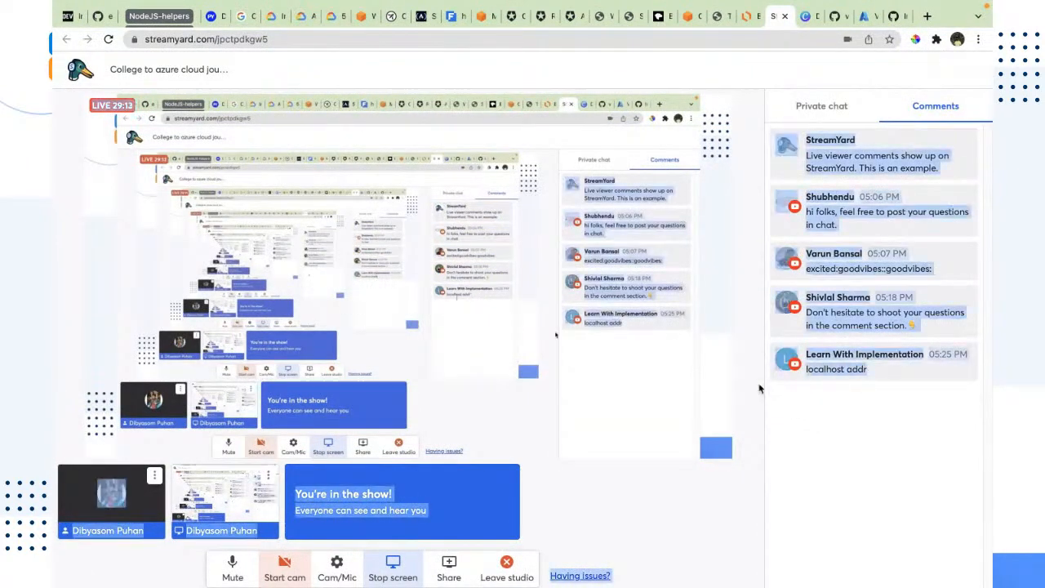
pyautogui.click(807, 17)
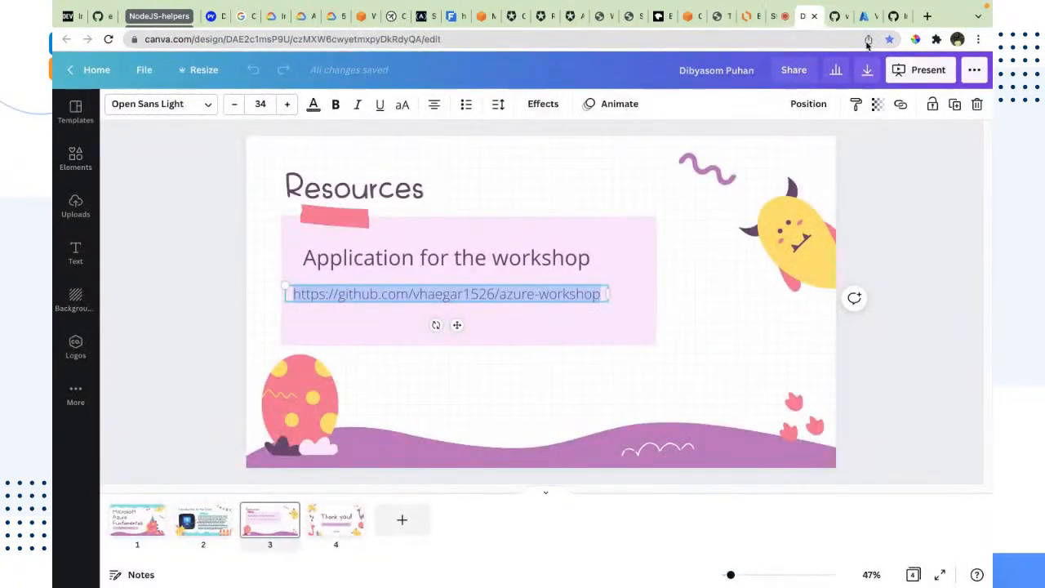
pyautogui.click(839, 17)
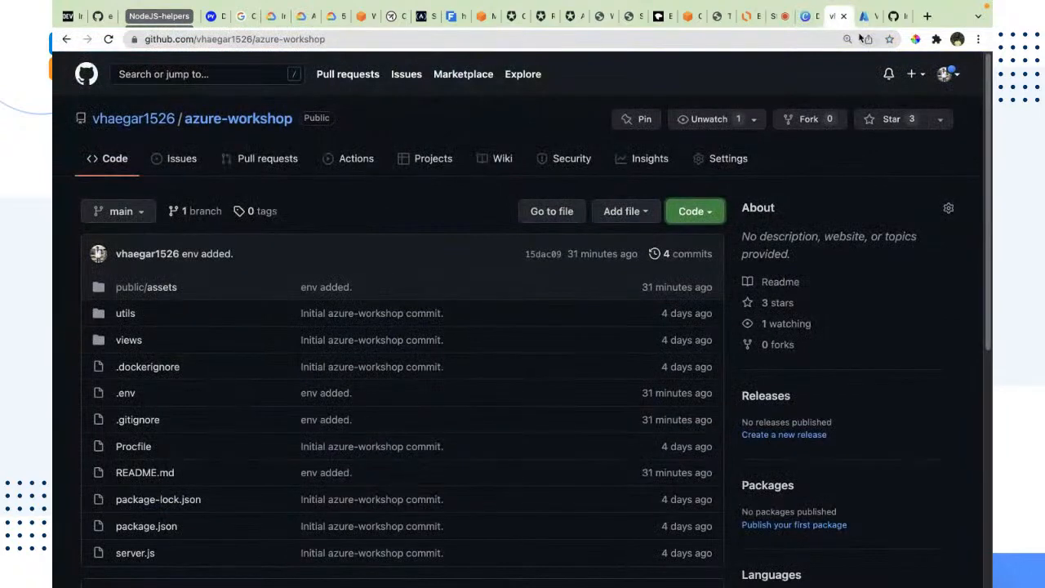
pyautogui.click(866, 16)
pyautogui.click(894, 17)
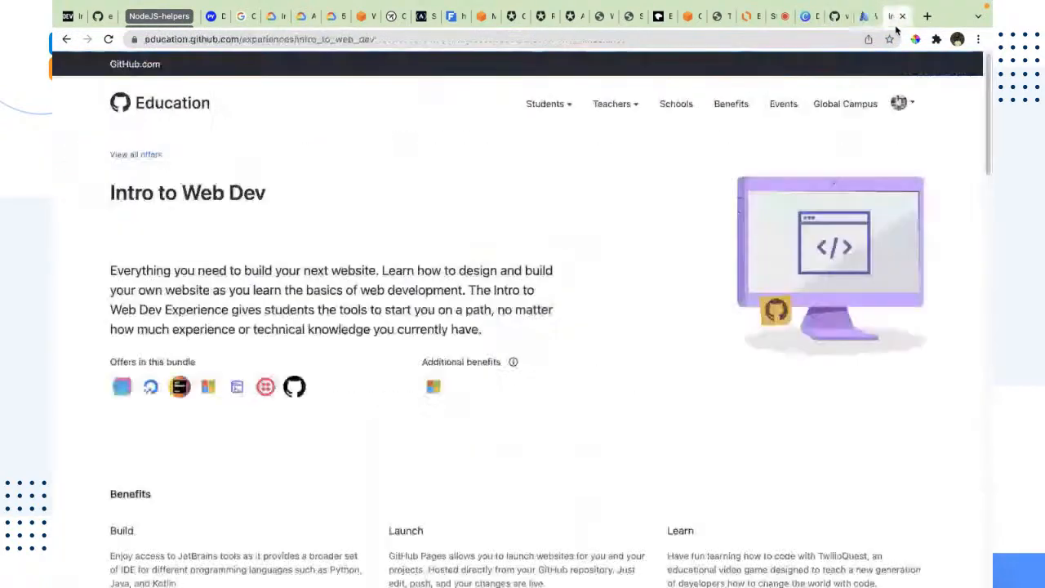
pyautogui.click(864, 17)
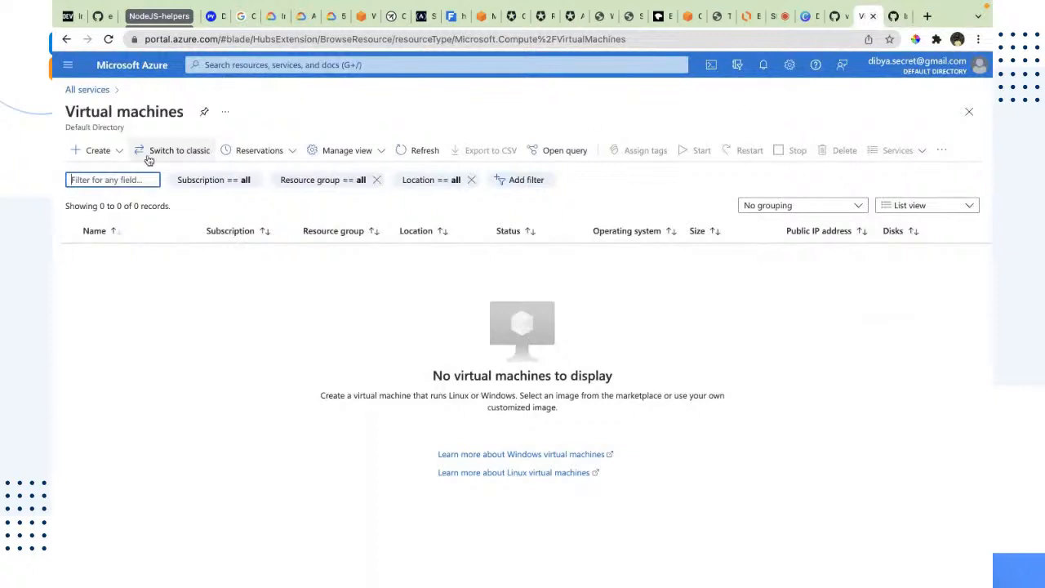
# Start creating a new virtual machine and choose the Azure-workshop resource group
pyautogui.click(89, 154)
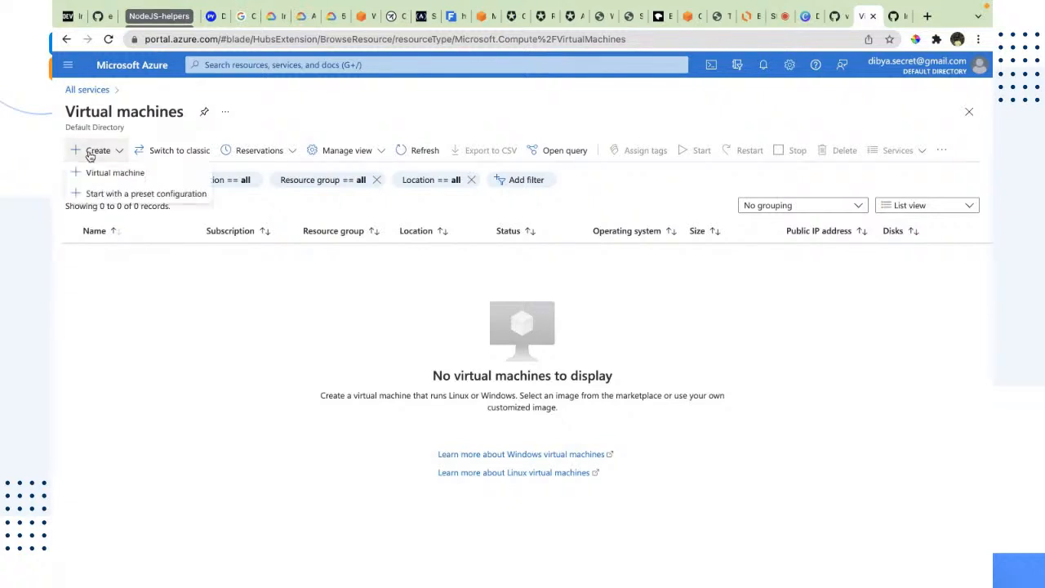
pyautogui.click(100, 171)
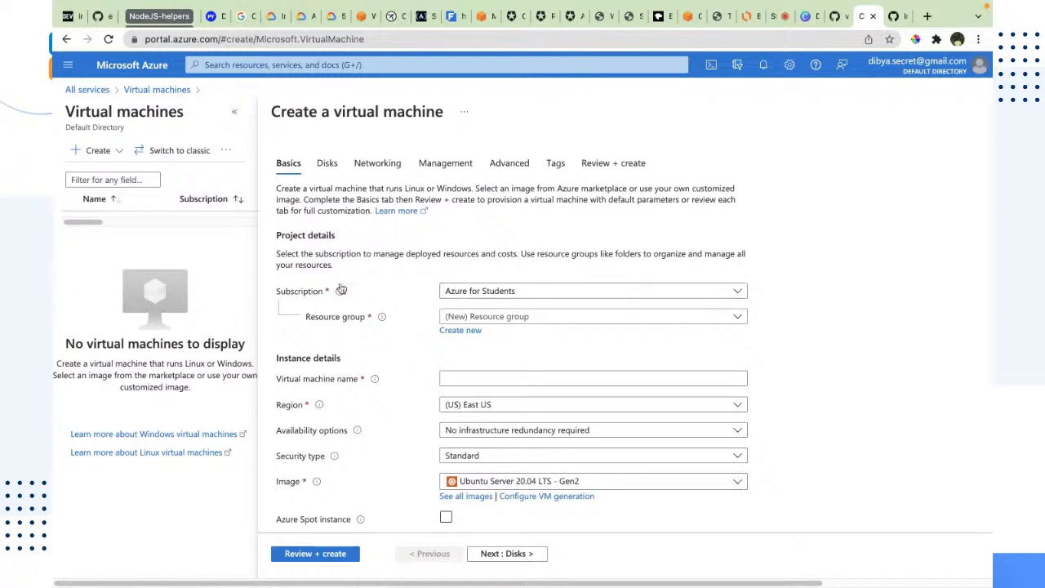
pyautogui.scroll(-1, 381, 235)
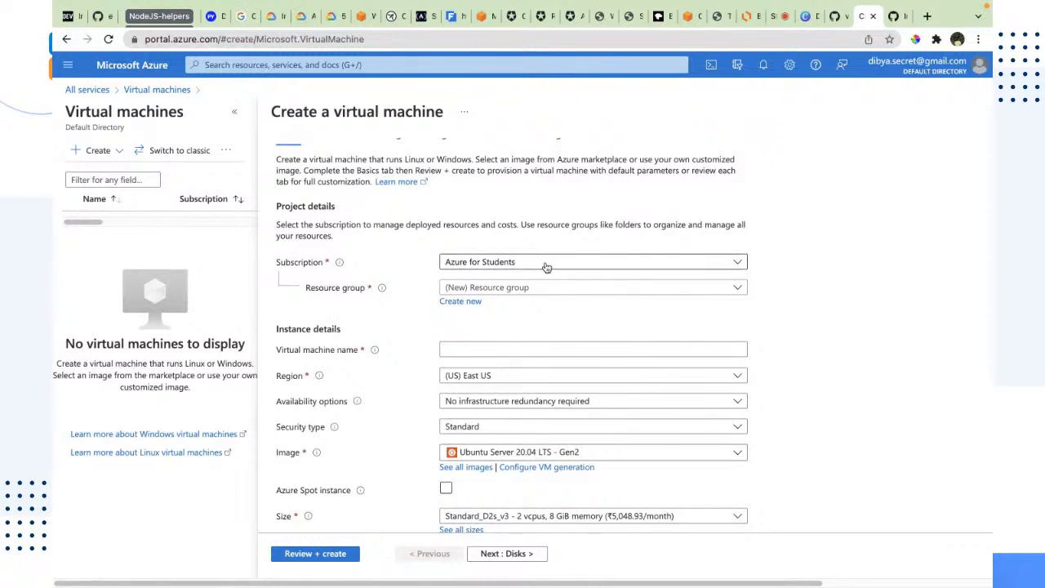
pyautogui.scroll(-1, 546, 267)
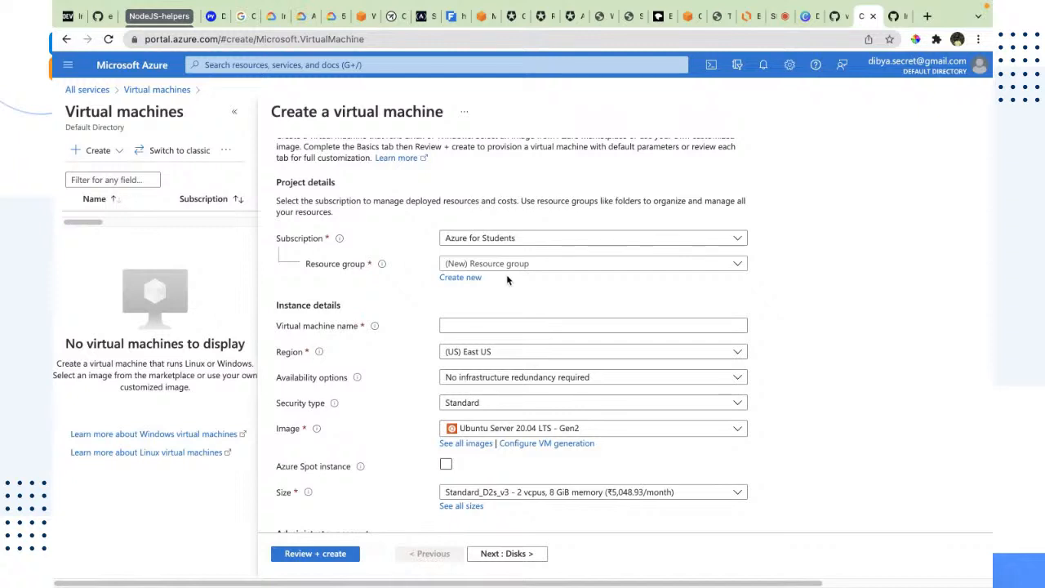
pyautogui.click(580, 269)
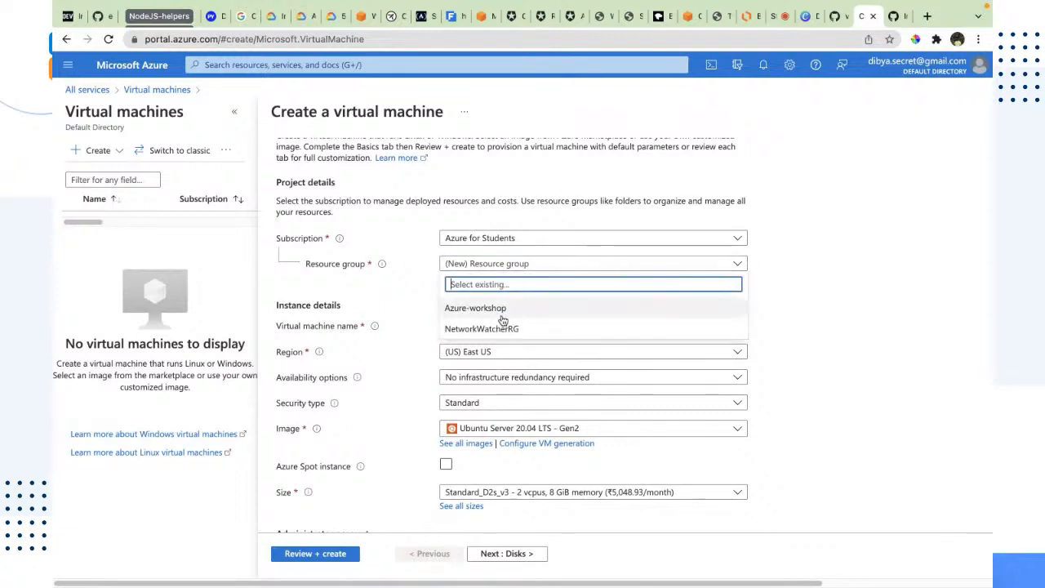
pyautogui.click(465, 309)
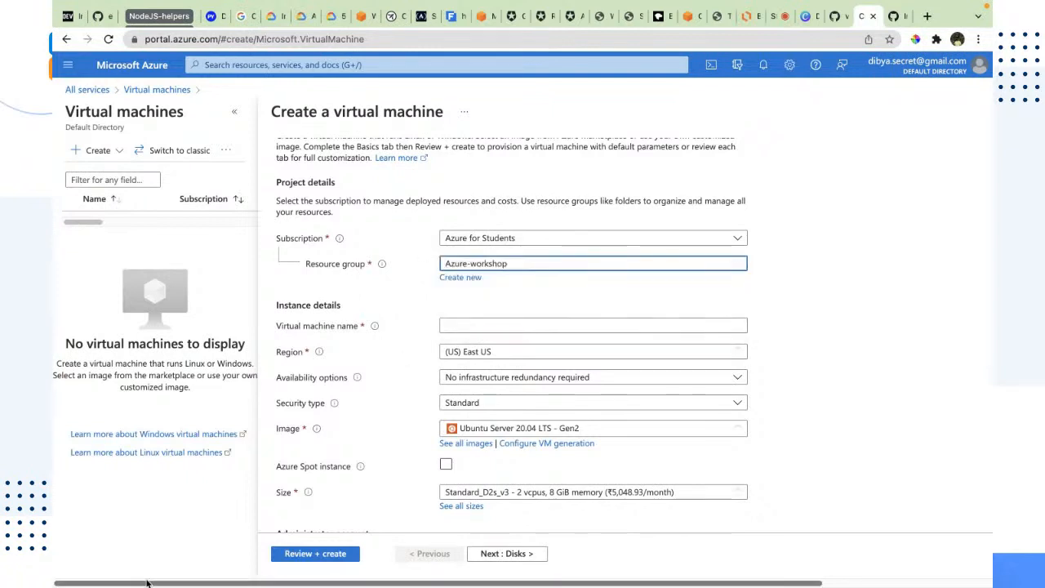
pyautogui.click(472, 279)
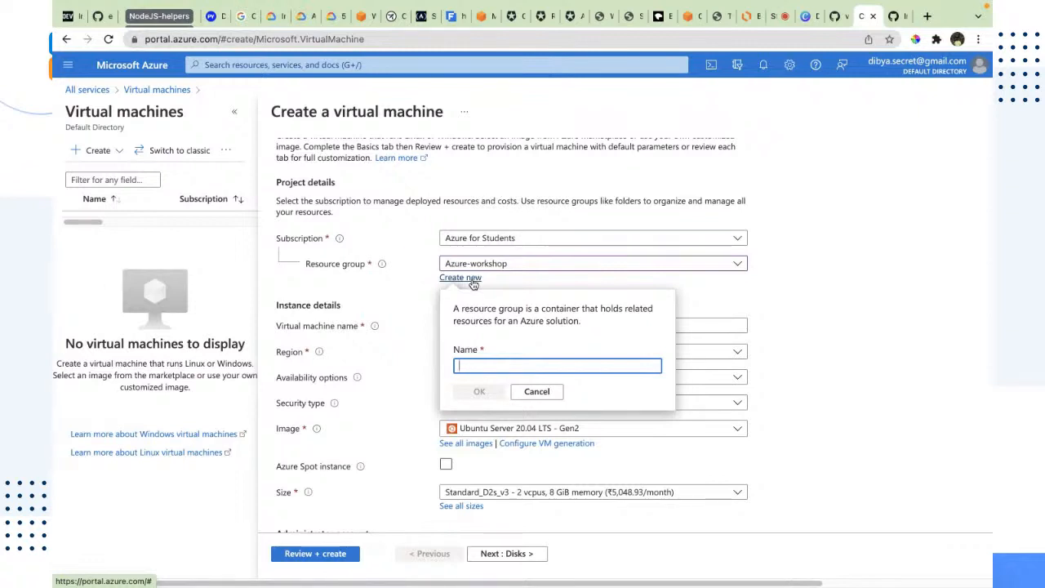
pyautogui.write('B')
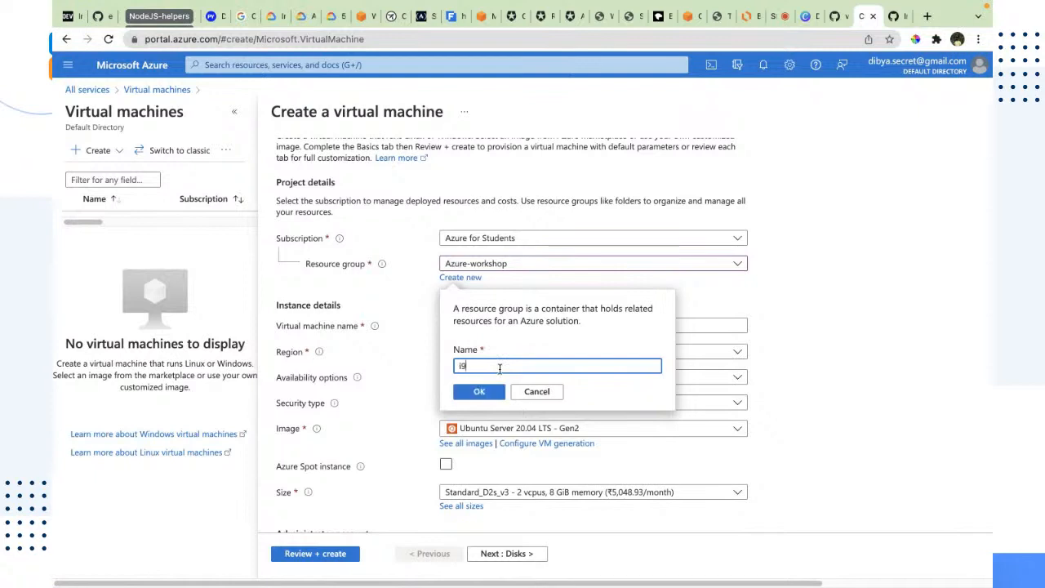
pyautogui.write('jii')
pyautogui.press('BackSpace')
pyautogui.press('BackSpace')
pyautogui.press('BackSpace')
pyautogui.press('BackSpace')
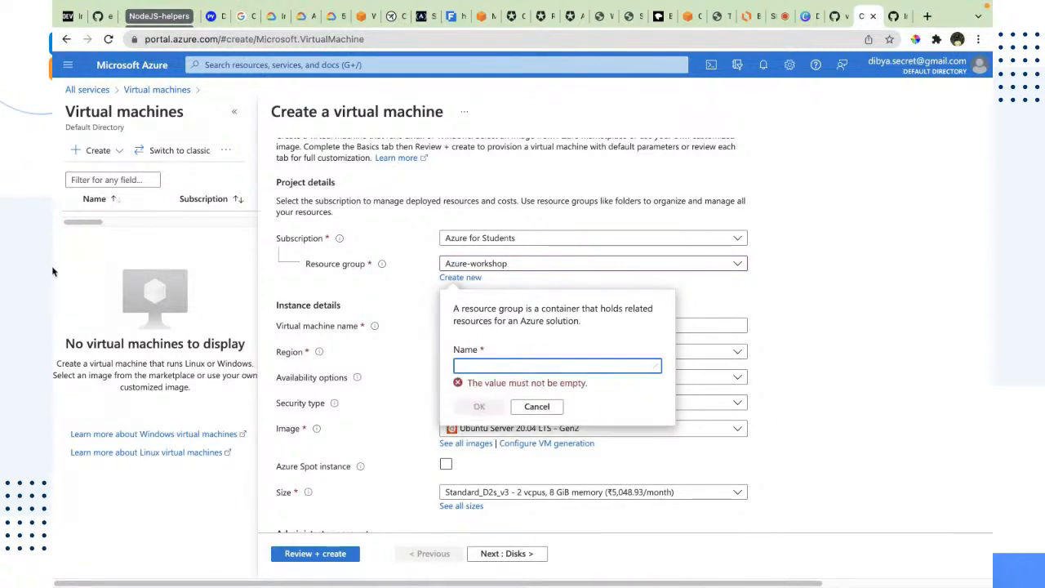
pyautogui.click(537, 406)
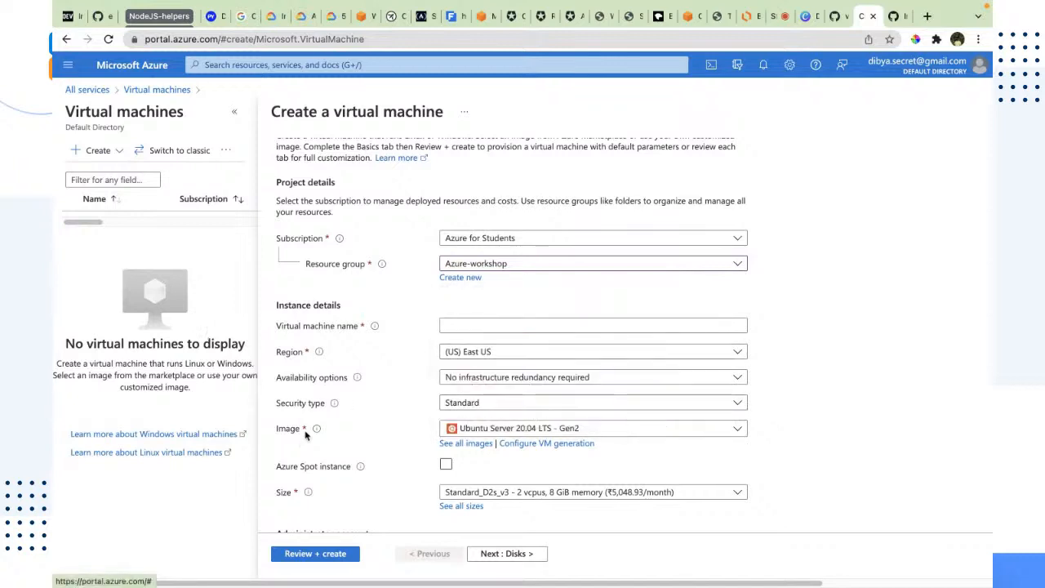
# Name the virtual machine nodejs-profile
pyautogui.scroll(-2, 374, 331)
pyautogui.click(470, 214)
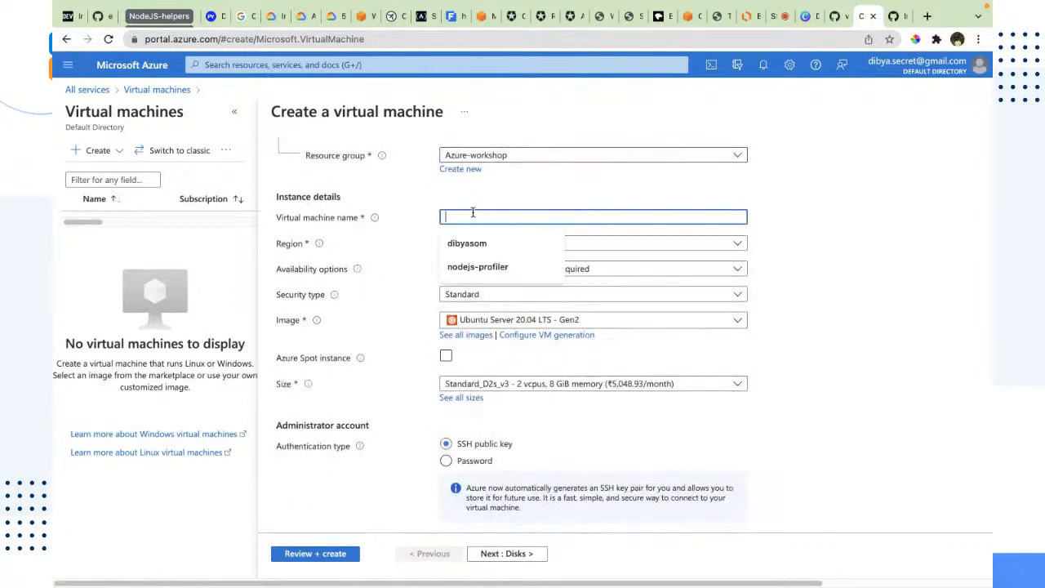
pyautogui.write('no')
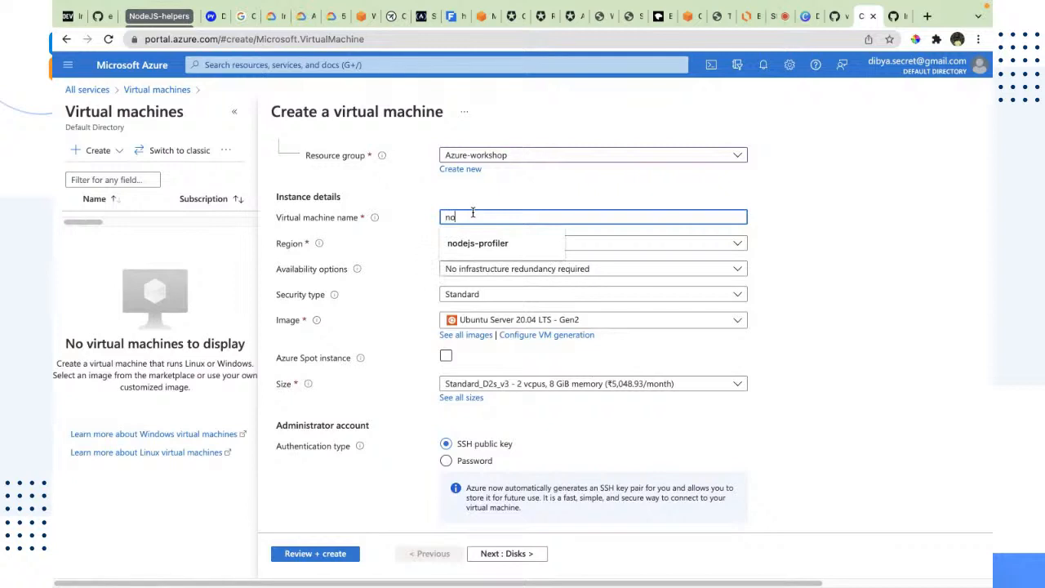
pyautogui.write('dejs-preofil')
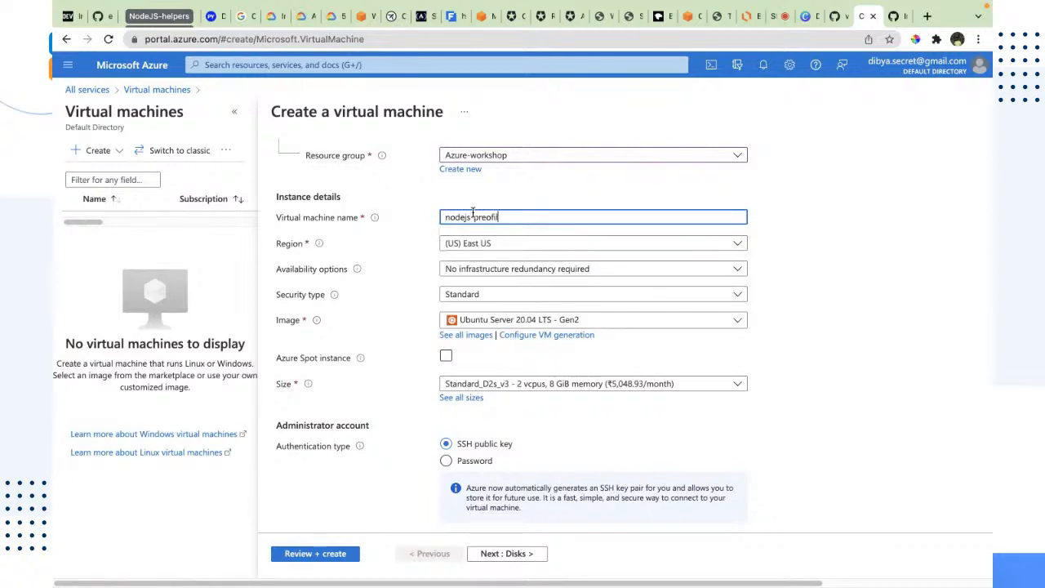
pyautogui.press('BackSpace')
pyautogui.press('BackSpace')
pyautogui.press('BackSpace')
pyautogui.press('BackSpace')
pyautogui.press('BackSpace')
pyautogui.write('o')
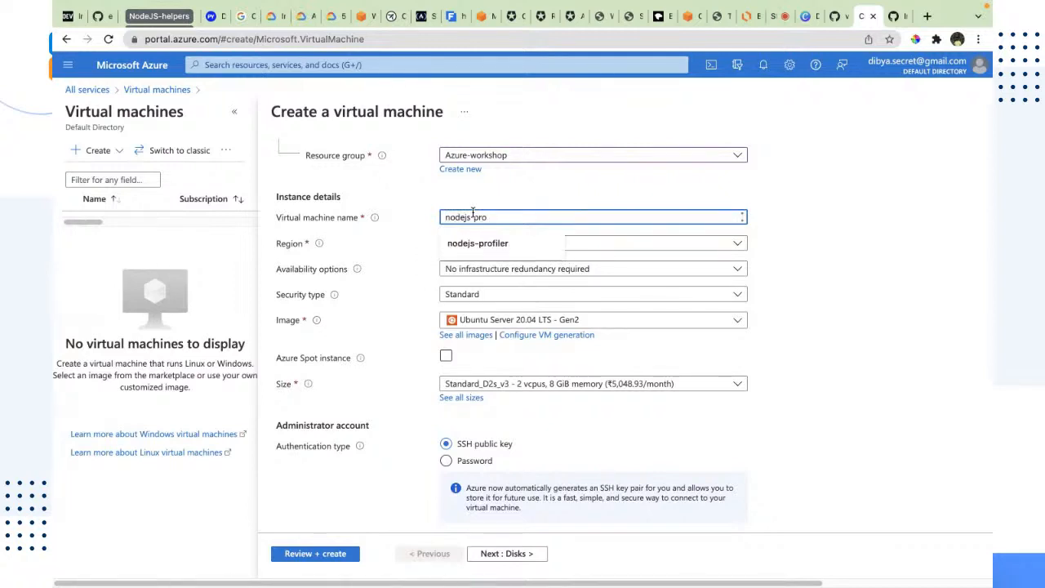
pyautogui.write('file')
pyautogui.click(810, 344)
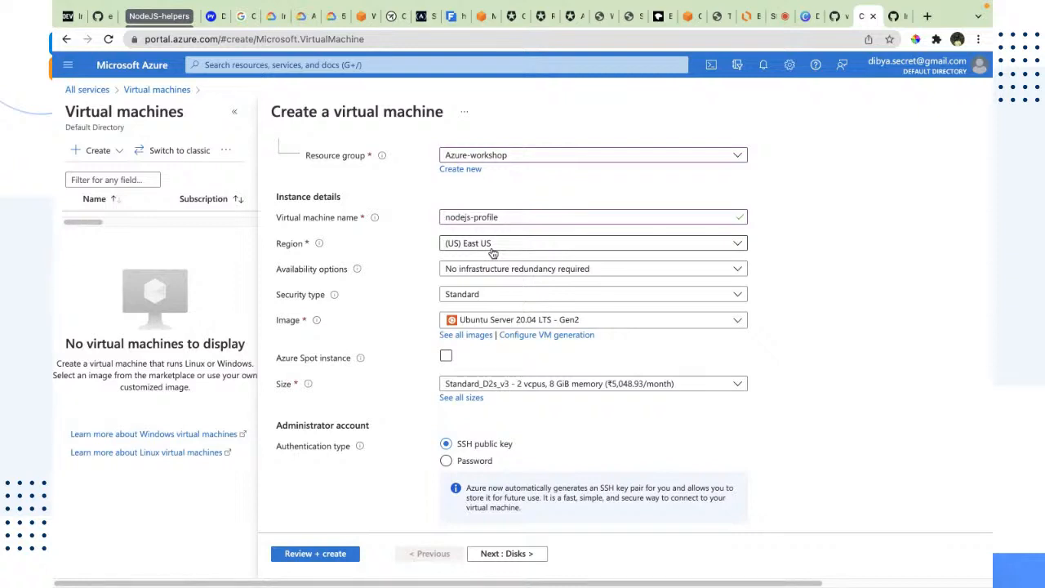
# Set the virtual machine's region to (Asia Pacific) Central India
pyautogui.click(493, 249)
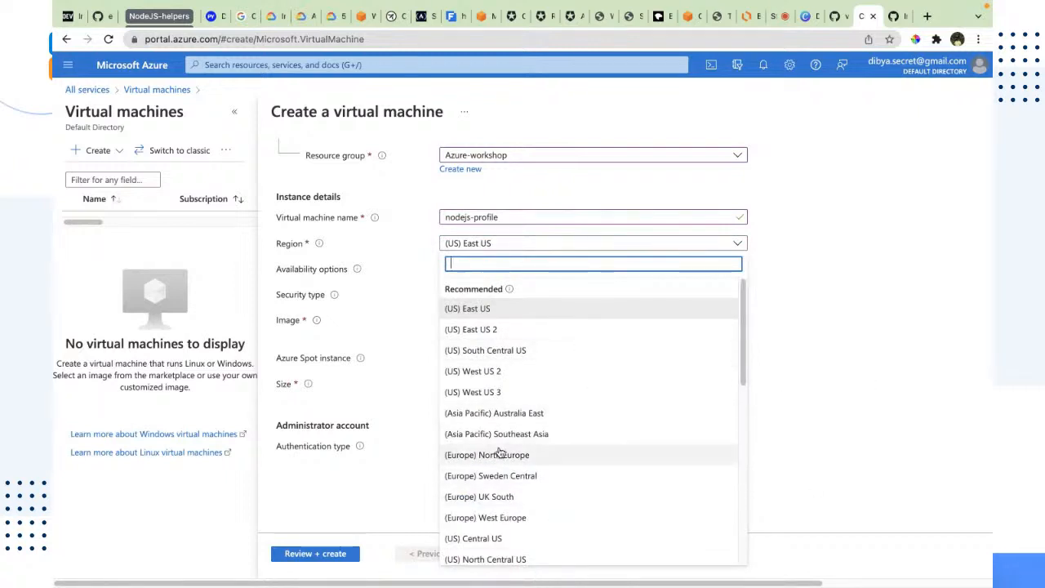
pyautogui.scroll(-3, 490, 453)
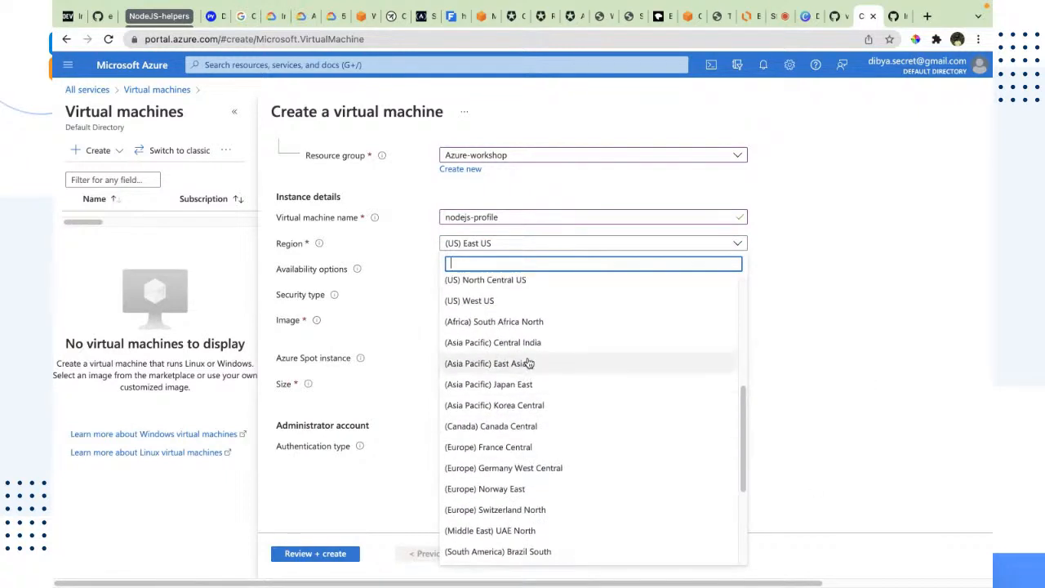
pyautogui.scroll(1, 523, 363)
pyautogui.click(520, 364)
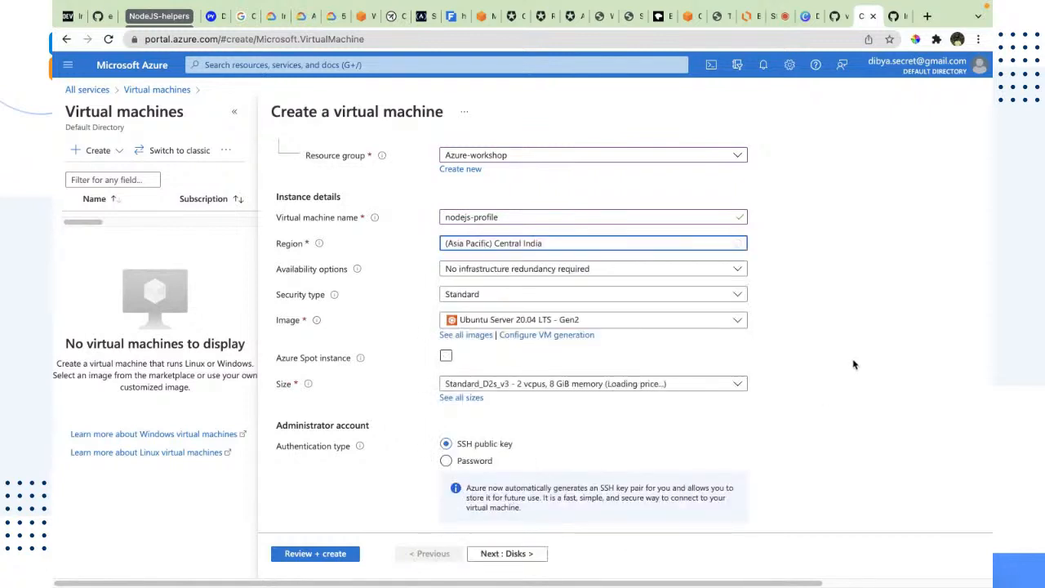
# Browse the marketplace images offered for the virtual machine
pyautogui.scroll(-1, 454, 284)
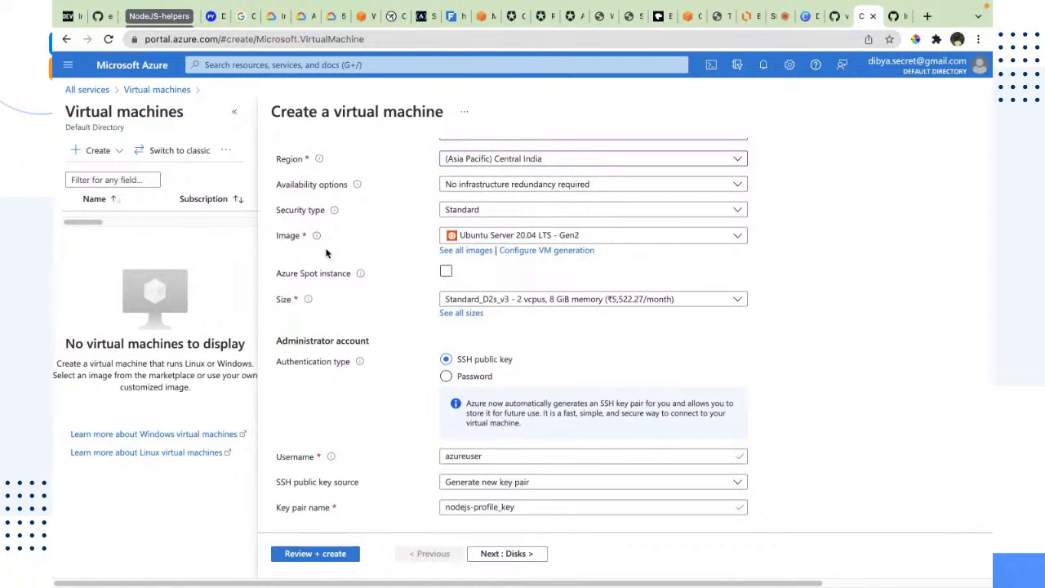
pyautogui.click(453, 239)
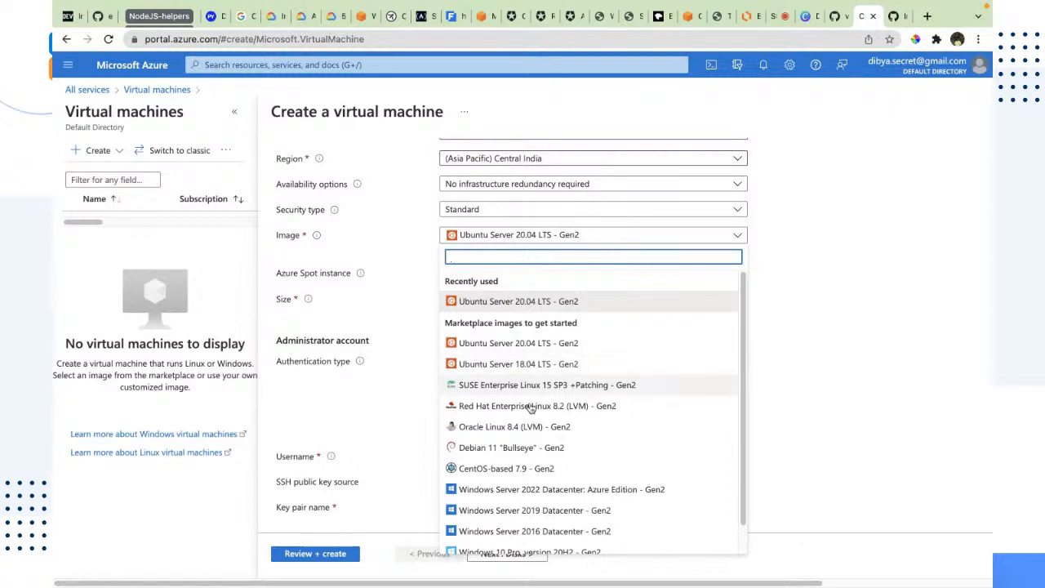
pyautogui.scroll(-1, 535, 470)
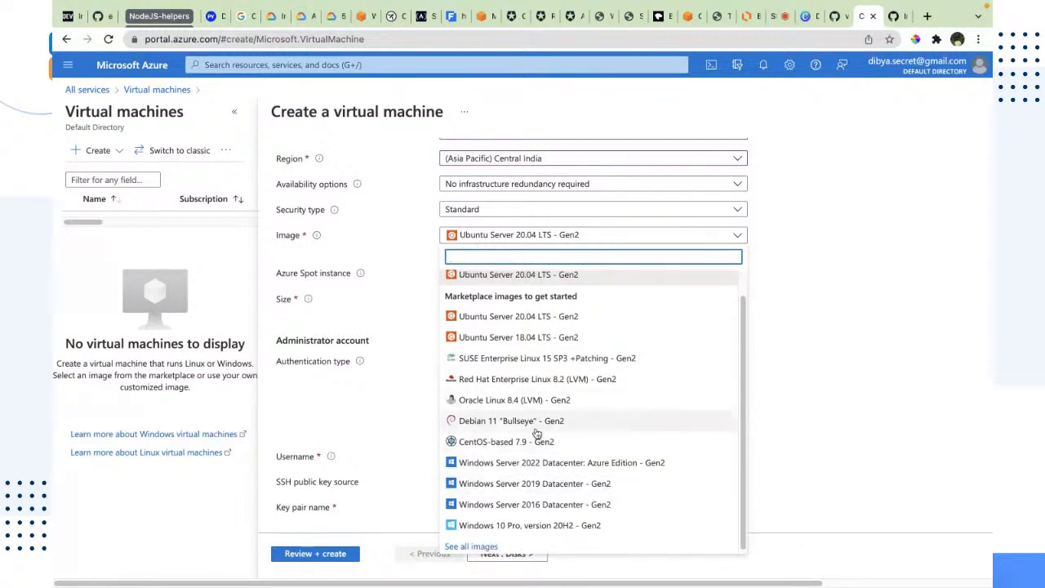
pyautogui.click(946, 264)
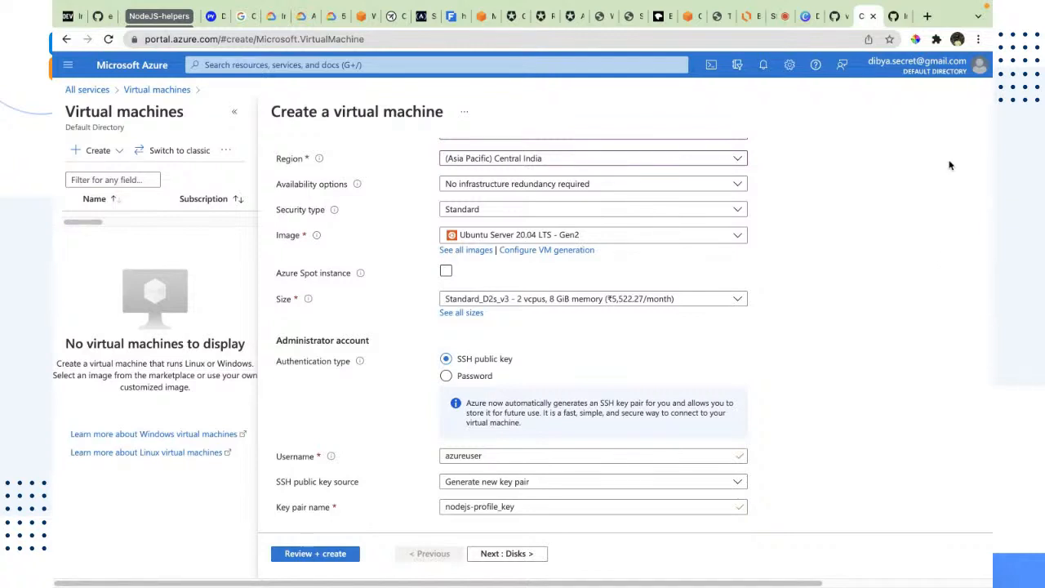
# Open the full list of VM sizes and examine the most-used sizes' specs and monthly costs
pyautogui.click(606, 301)
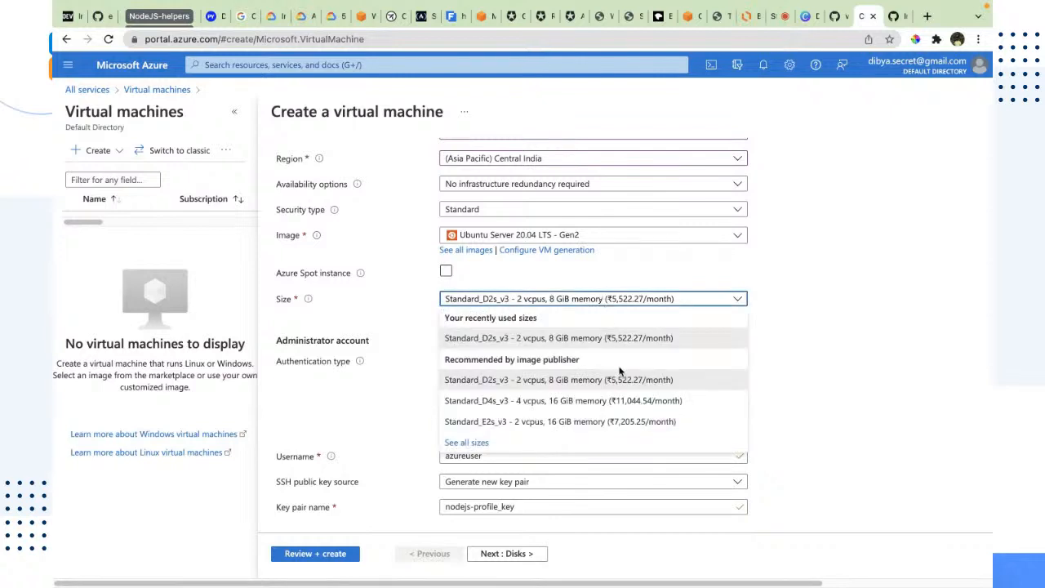
pyautogui.click(467, 442)
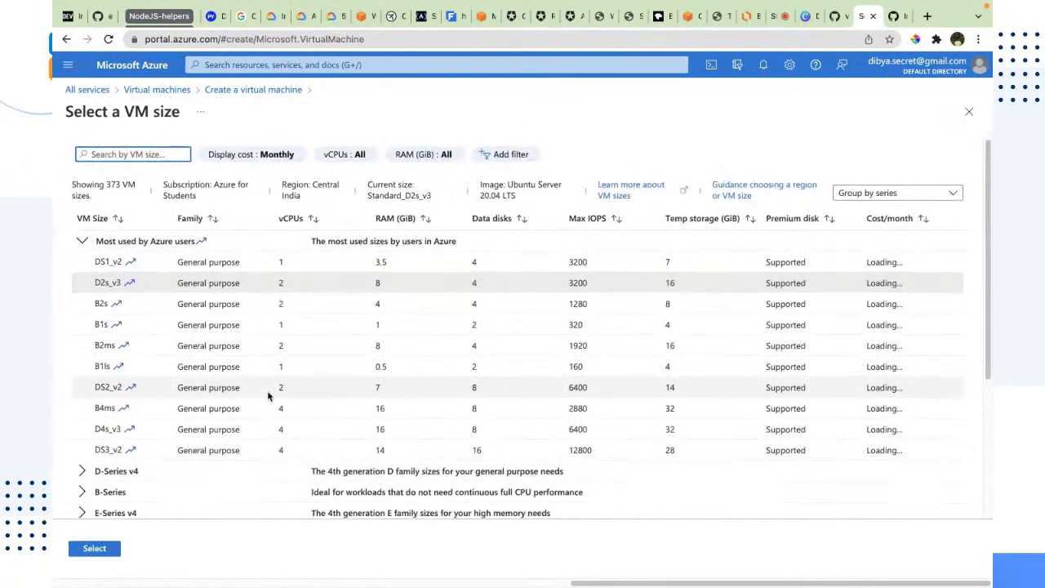
pyautogui.scroll(-1, 269, 397)
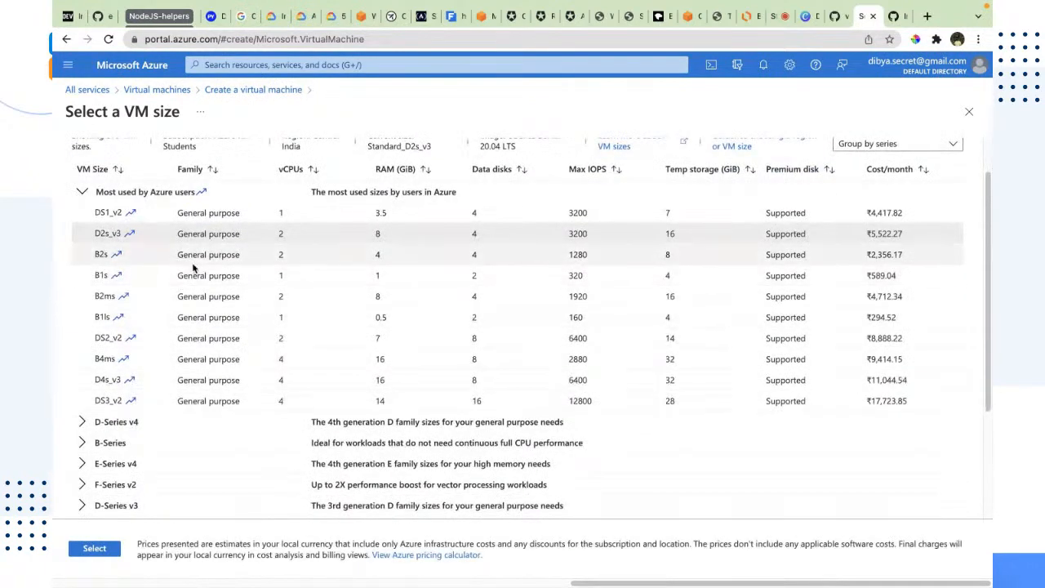
pyautogui.scroll(1, 191, 267)
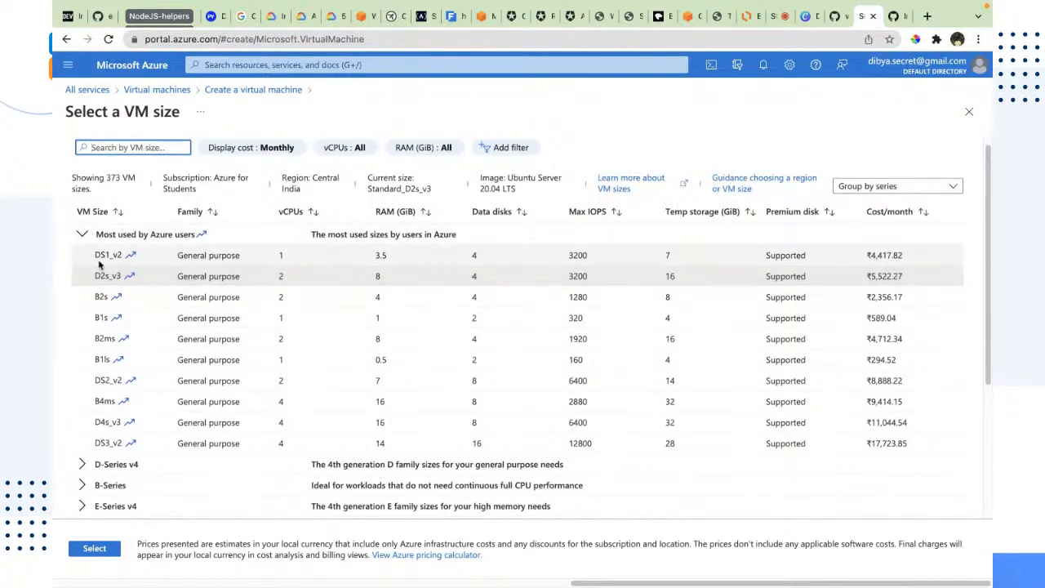
pyautogui.moveTo(91, 256); pyautogui.dragTo(119, 267)
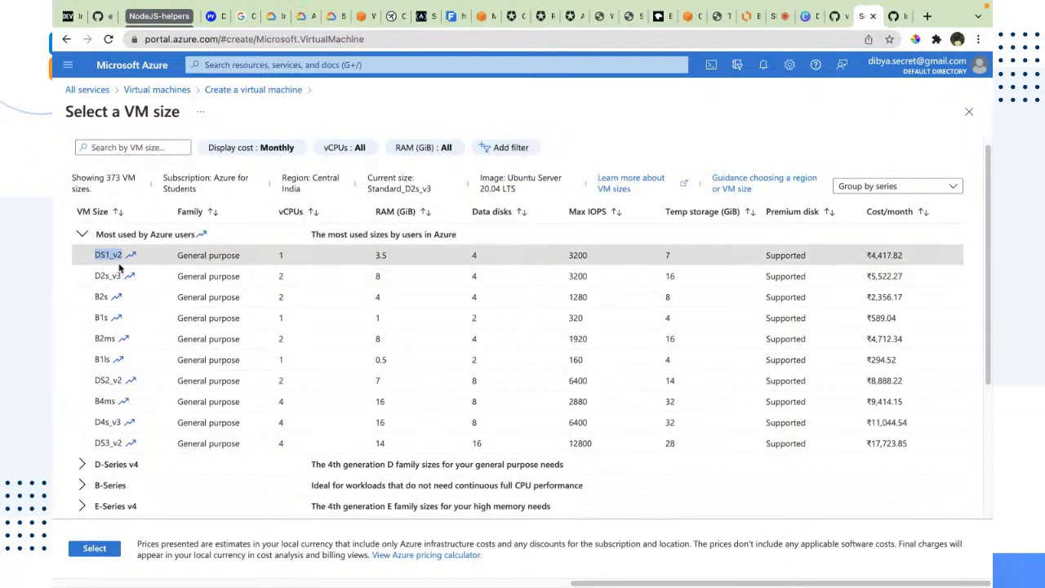
pyautogui.moveTo(277, 254); pyautogui.dragTo(293, 263)
pyautogui.moveTo(373, 255); pyautogui.dragTo(396, 261)
pyautogui.click(474, 254)
pyautogui.moveTo(664, 257); pyautogui.dragTo(677, 260)
pyautogui.moveTo(763, 260); pyautogui.dragTo(806, 253)
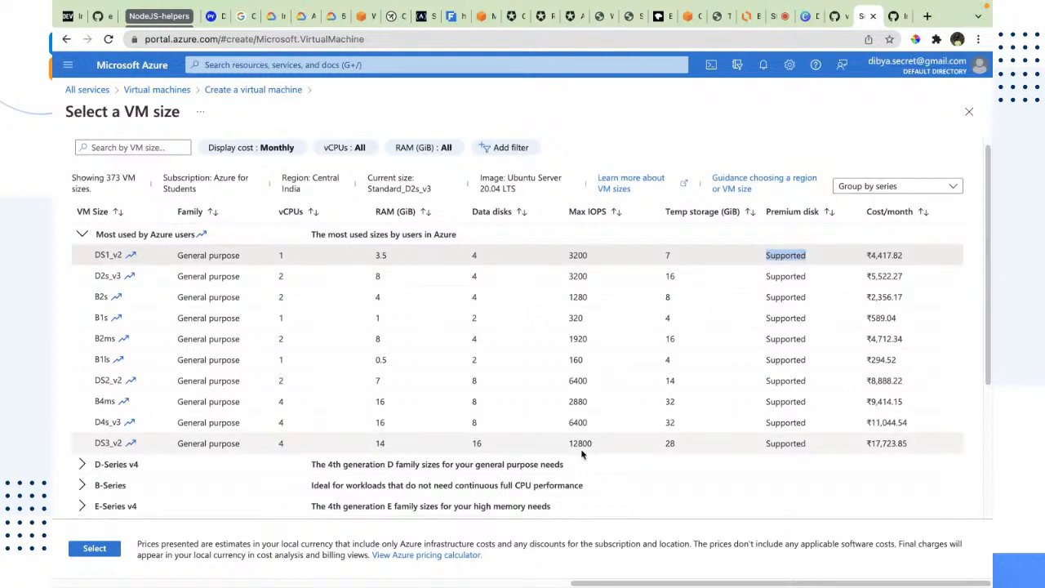
pyautogui.doubleClick(668, 443)
# Expand the VM size series groups one by one and compare their vCPUs, RAM and monthly costs
pyautogui.scroll(-5, 196, 443)
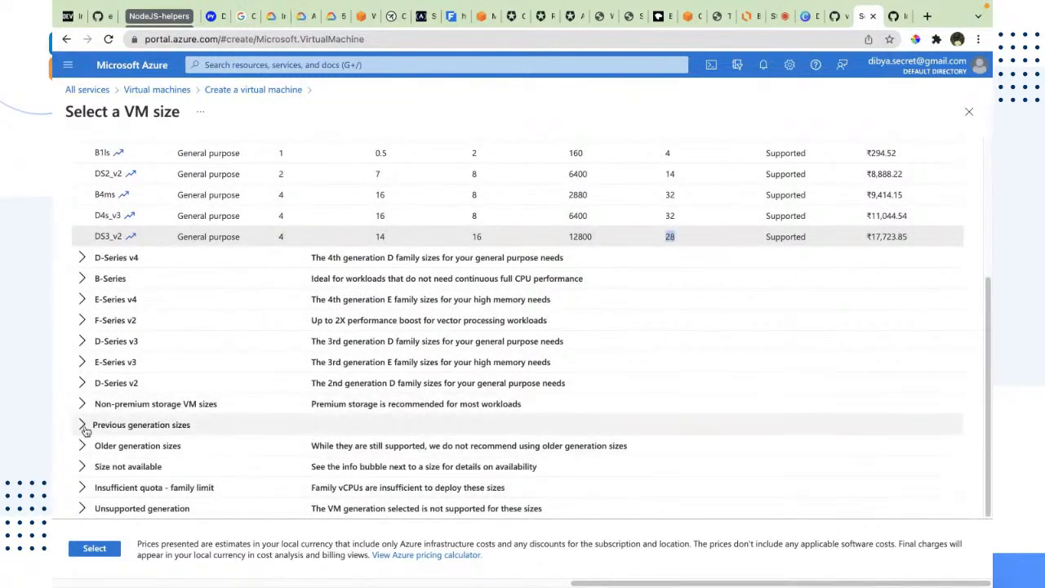
pyautogui.scroll(1, 86, 388)
pyautogui.click(82, 271)
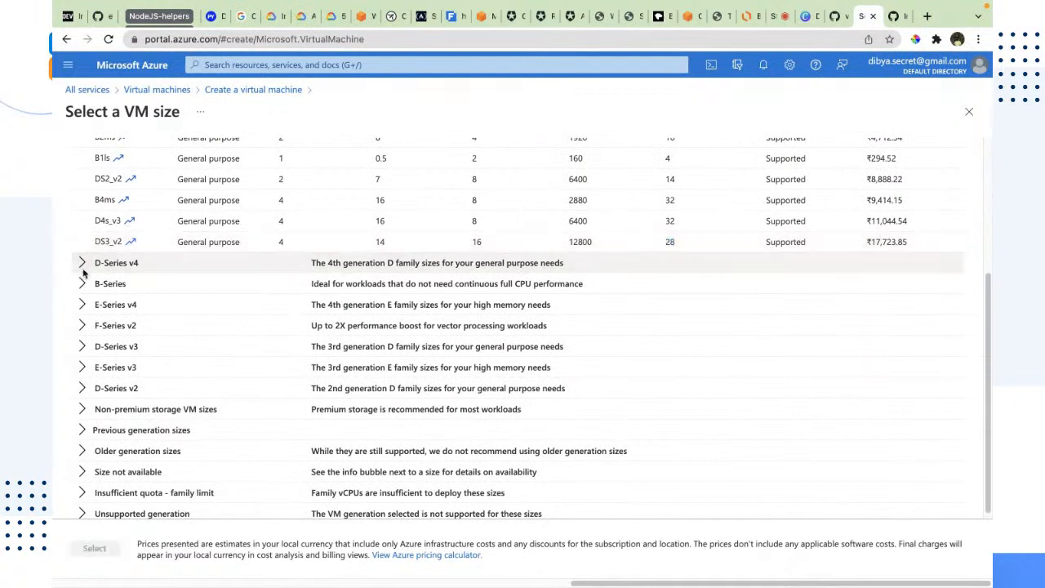
pyautogui.click(83, 262)
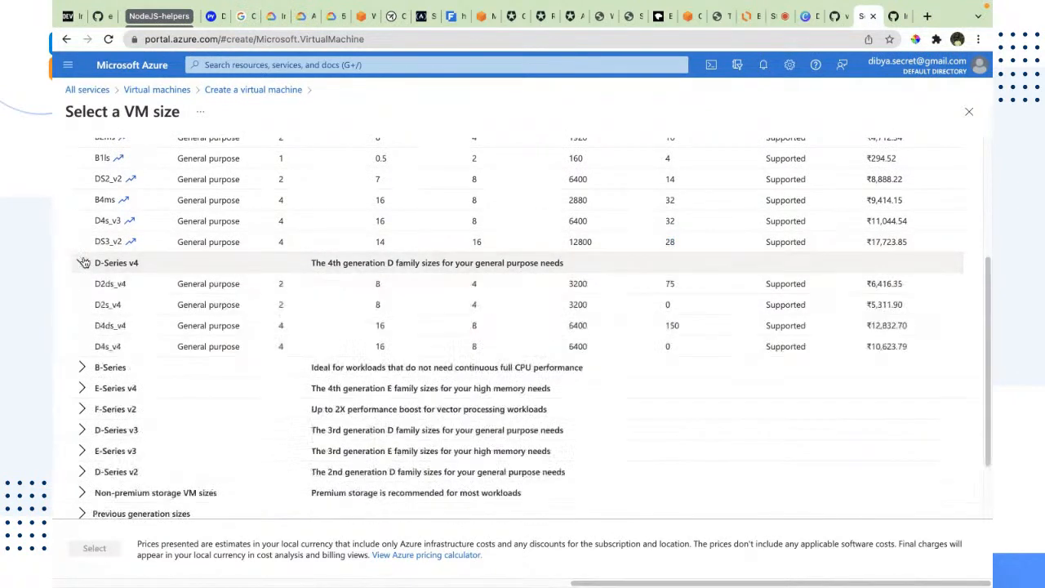
pyautogui.click(73, 368)
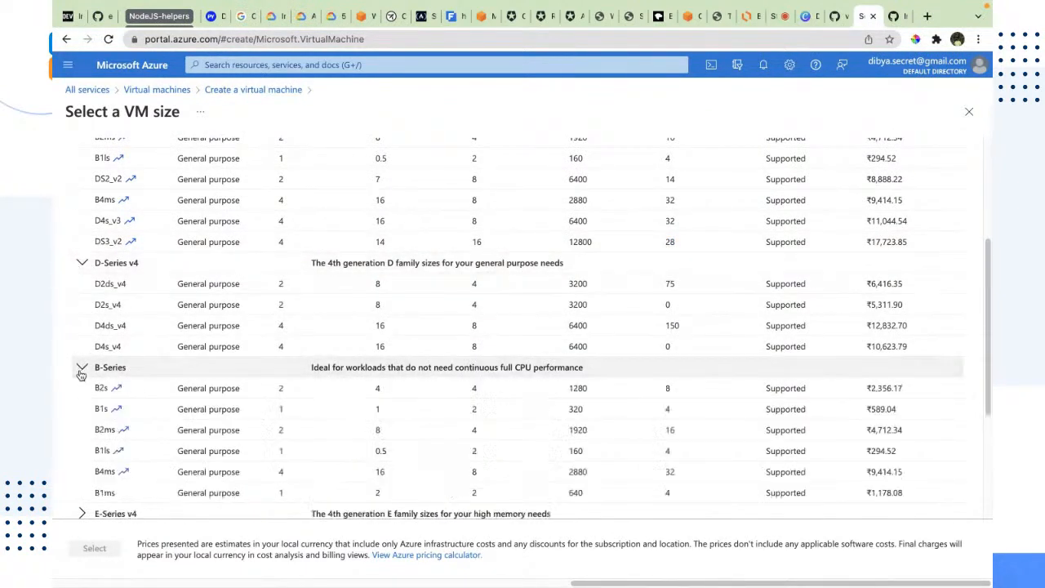
pyautogui.scroll(-3, 78, 400)
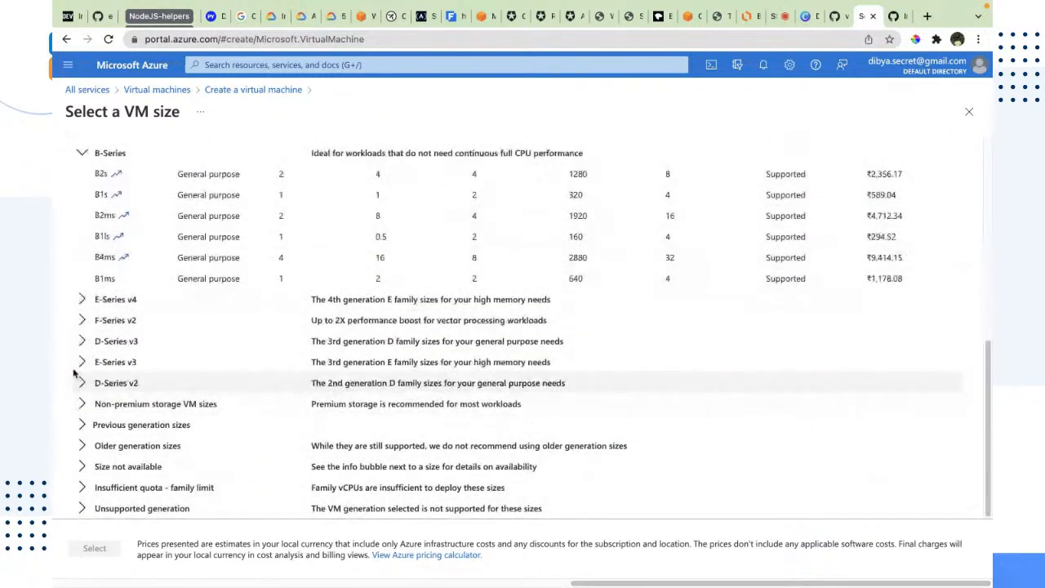
pyautogui.click(83, 300)
pyautogui.scroll(-1, 79, 382)
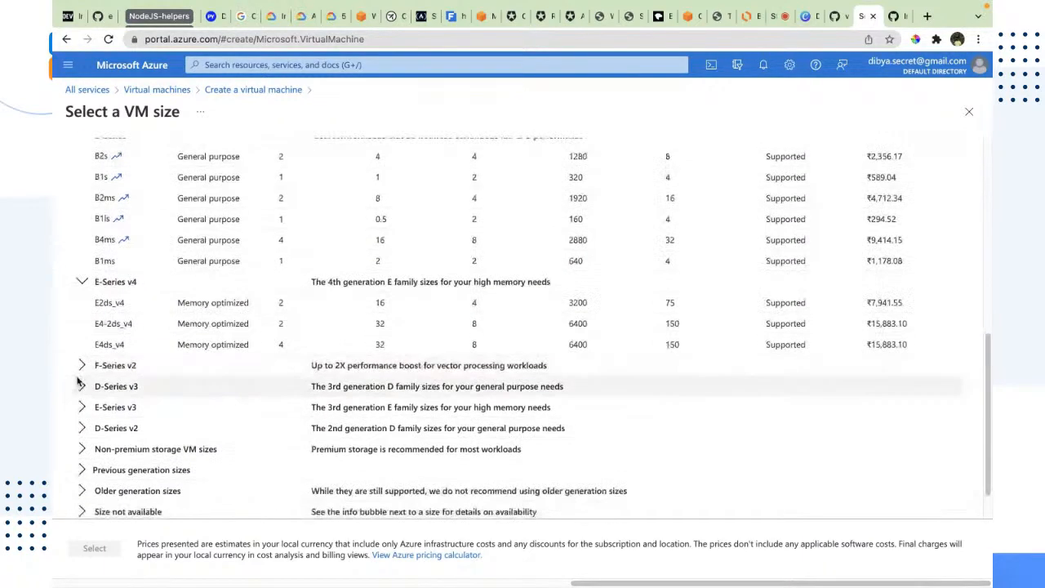
pyautogui.click(81, 364)
pyautogui.scroll(-1, 80, 365)
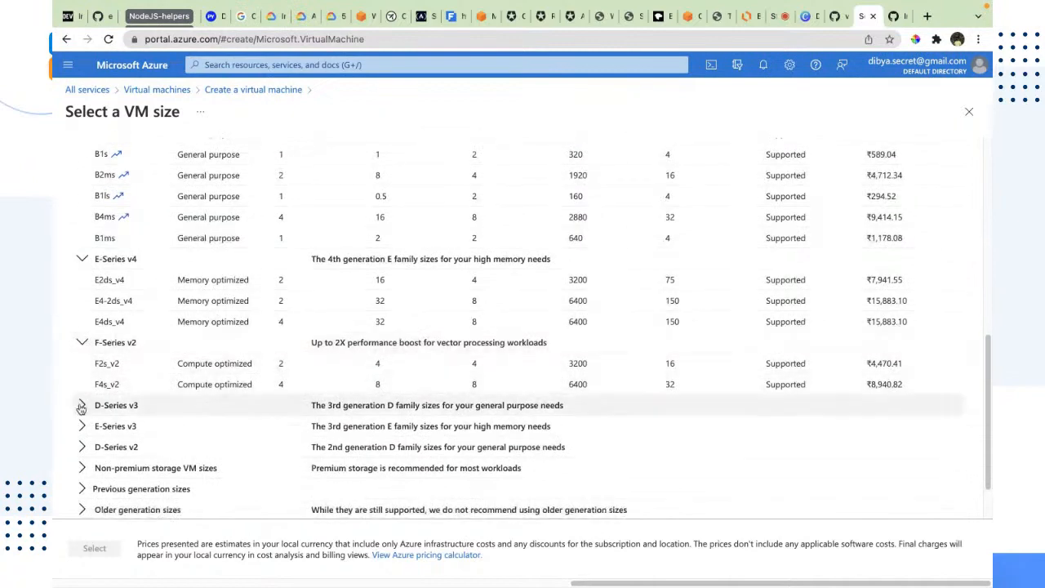
pyautogui.click(83, 400)
pyautogui.scroll(-1, 88, 402)
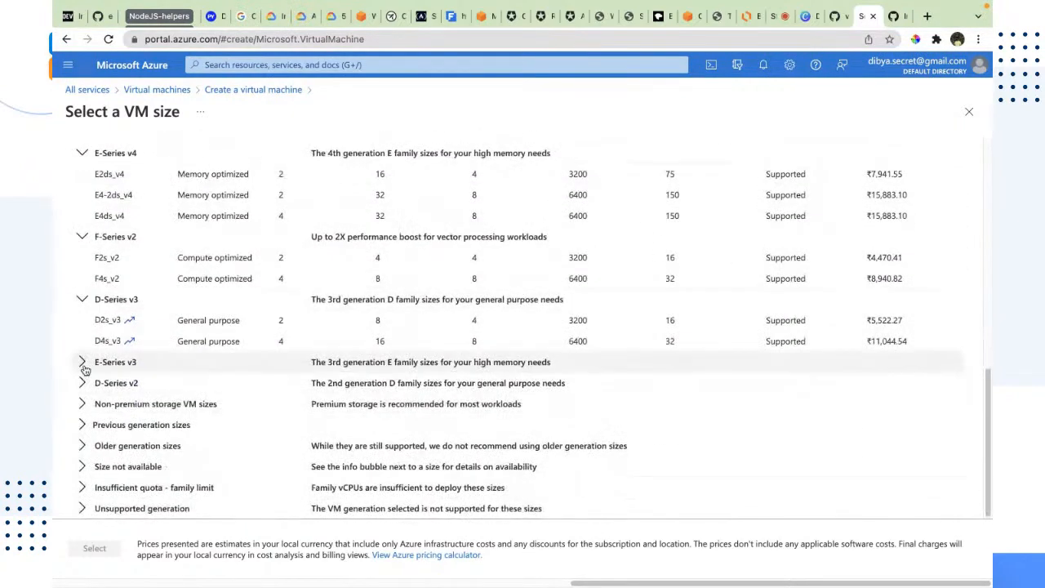
pyautogui.click(81, 362)
pyautogui.scroll(-1, 88, 382)
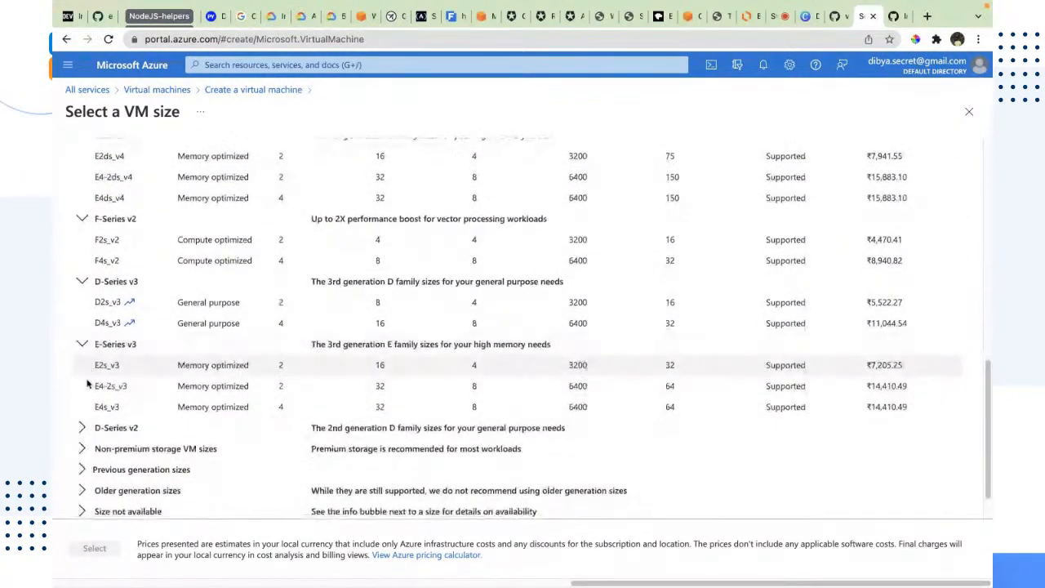
pyautogui.click(85, 423)
pyautogui.scroll(-3, 98, 404)
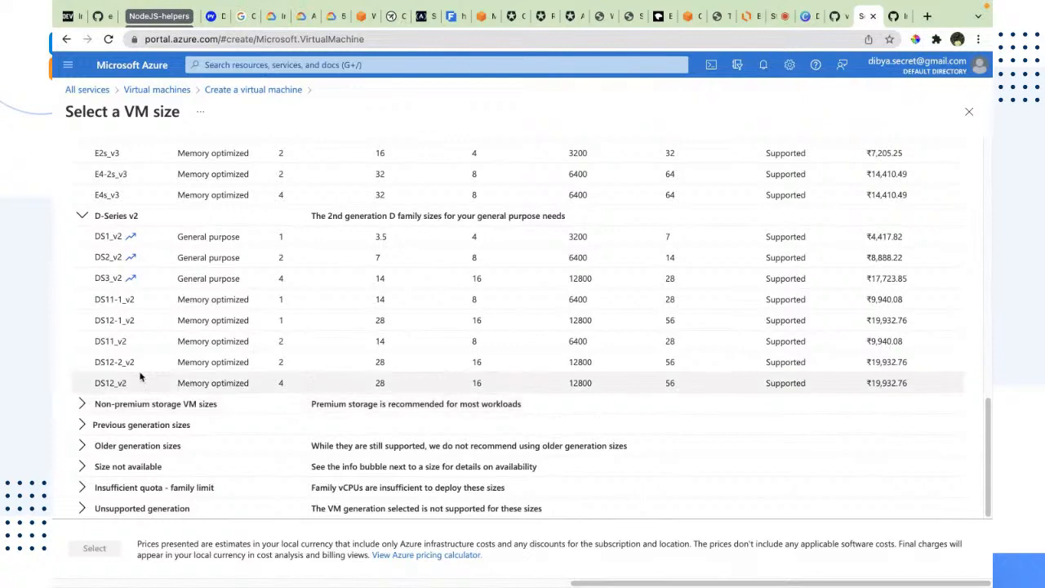
# Choose Standard_D2s_v3 as the virtual machine size
pyautogui.scroll(1, 158, 364)
pyautogui.moveTo(264, 399); pyautogui.dragTo(823, 443)
pyautogui.scroll(-1, 400, 504)
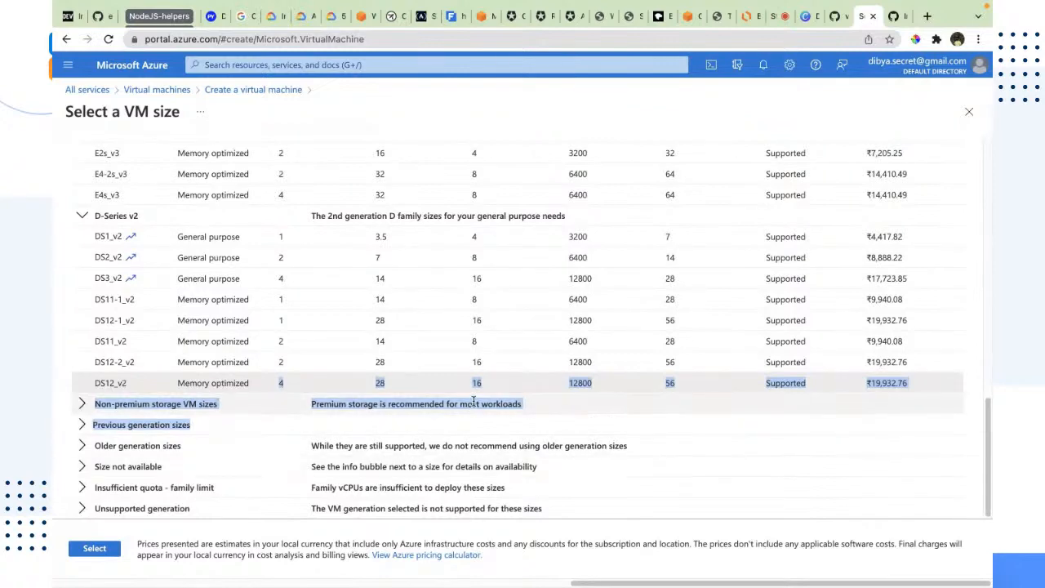
pyautogui.scroll(15, 478, 401)
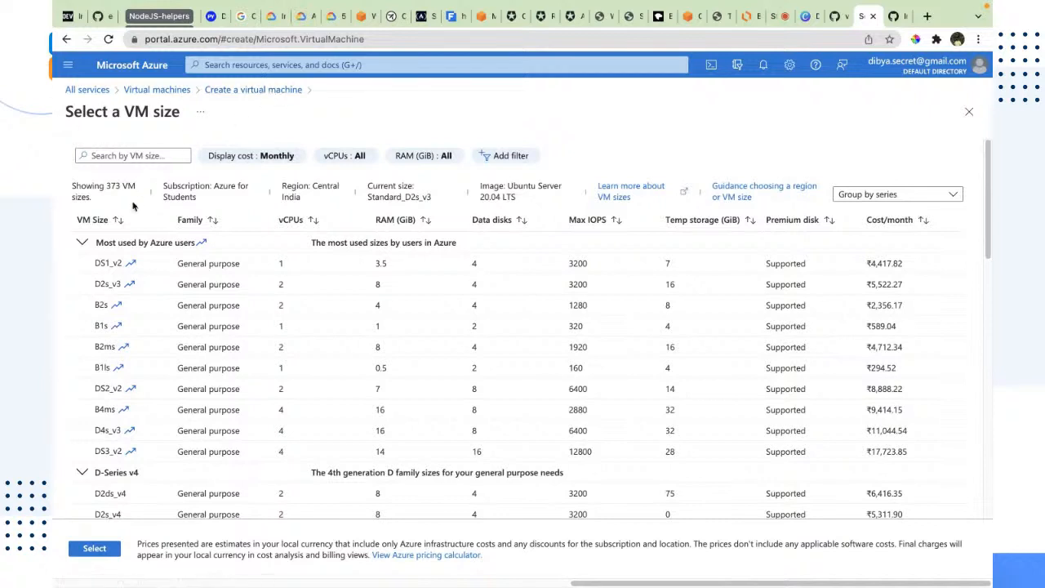
pyautogui.click(106, 285)
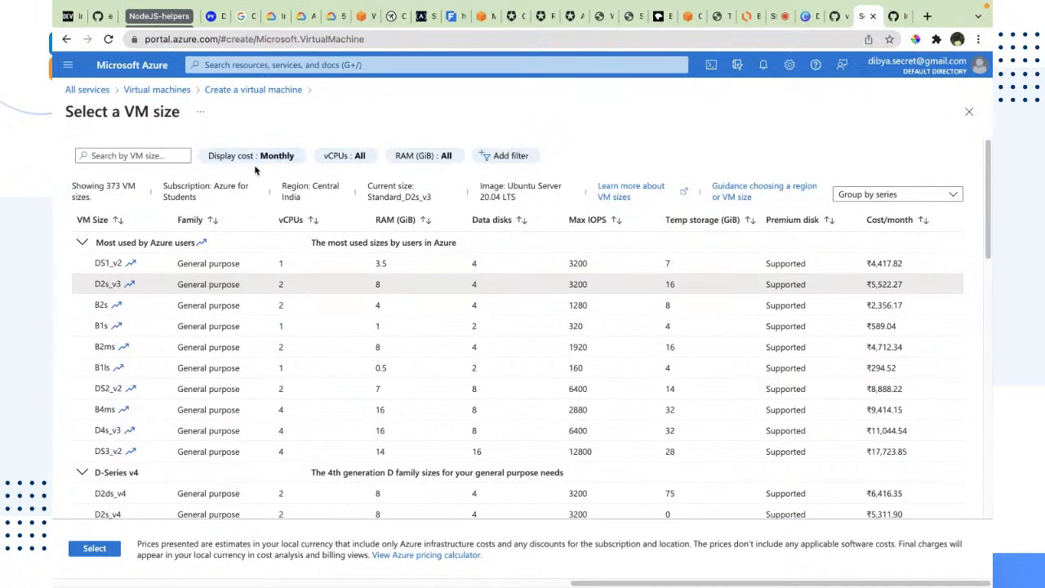
pyautogui.click(249, 89)
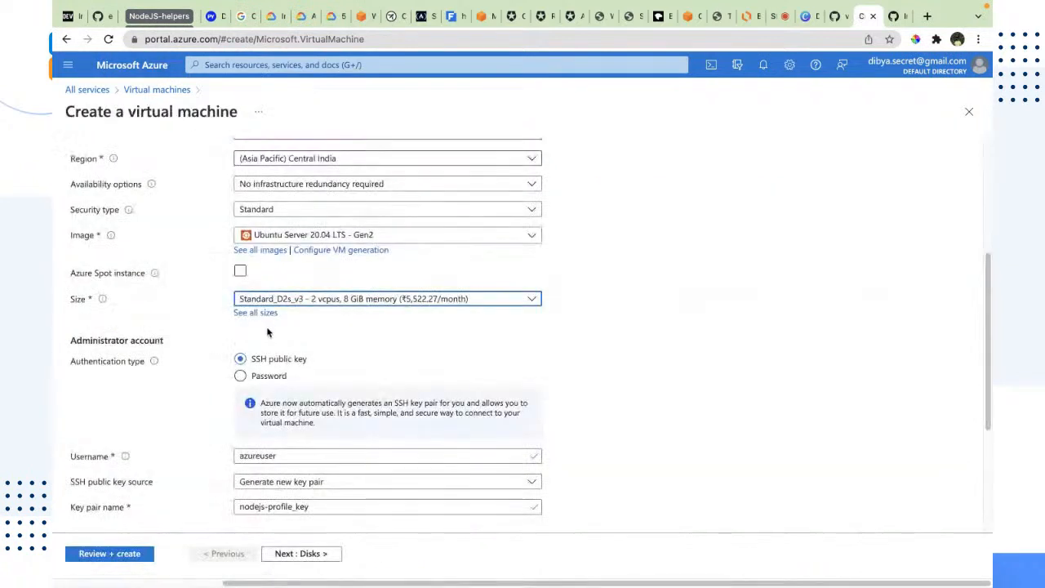
pyautogui.scroll(-1, 267, 332)
pyautogui.click(269, 278)
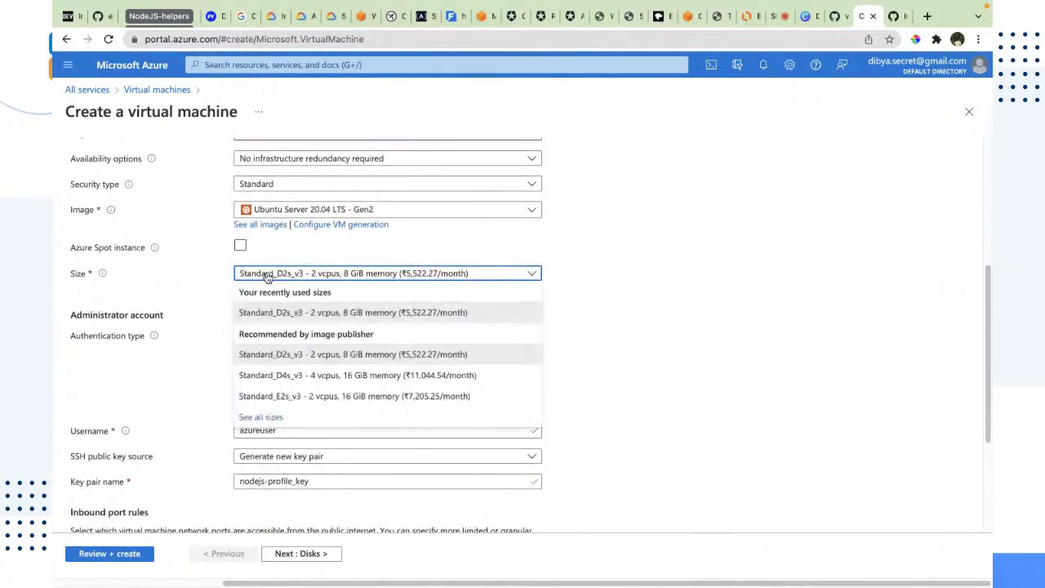
pyautogui.click(283, 316)
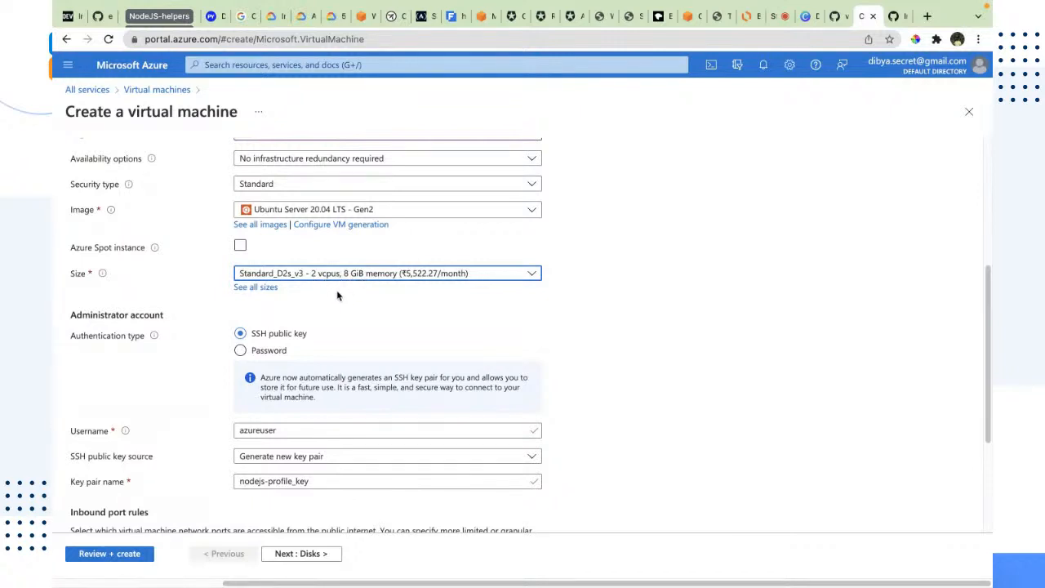
# Keep SSH public key authentication and set the administrator username to the user's own name
pyautogui.scroll(-5, 338, 297)
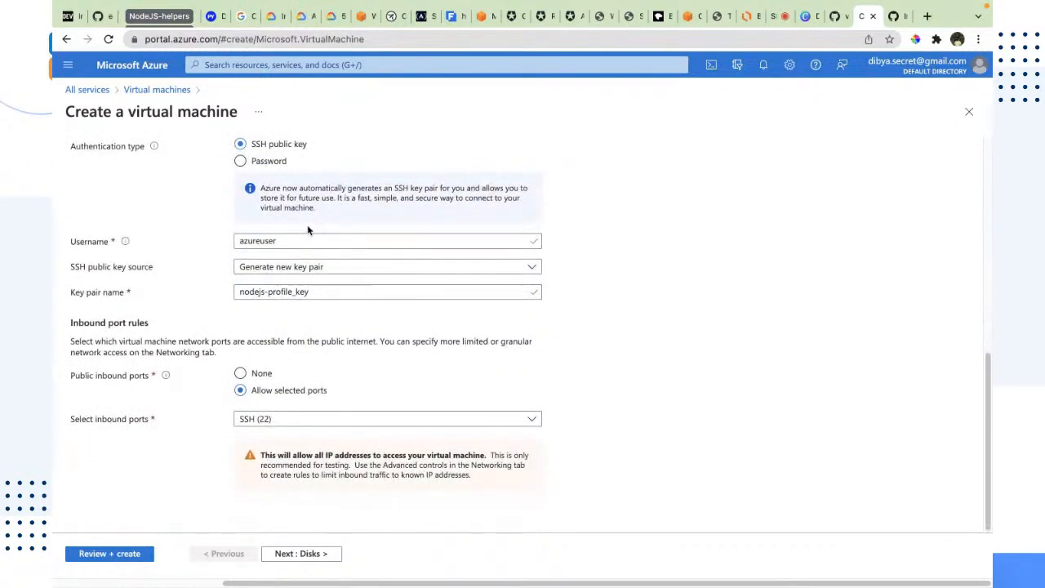
pyautogui.scroll(1, 252, 226)
pyautogui.moveTo(71, 154); pyautogui.dragTo(152, 163)
pyautogui.moveTo(334, 166); pyautogui.dragTo(228, 175)
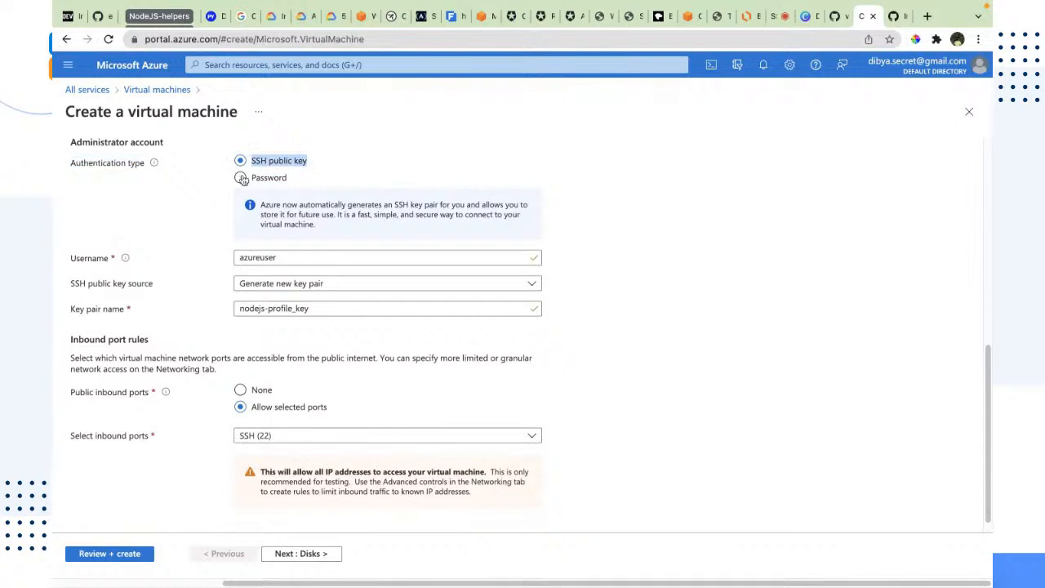
pyautogui.doubleClick(262, 258)
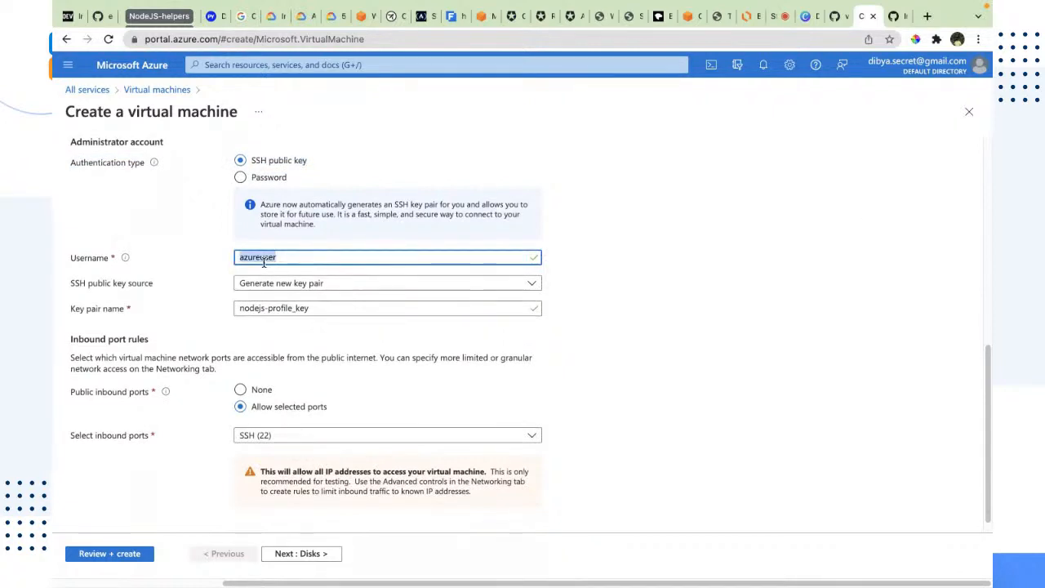
pyautogui.write('dibyas')
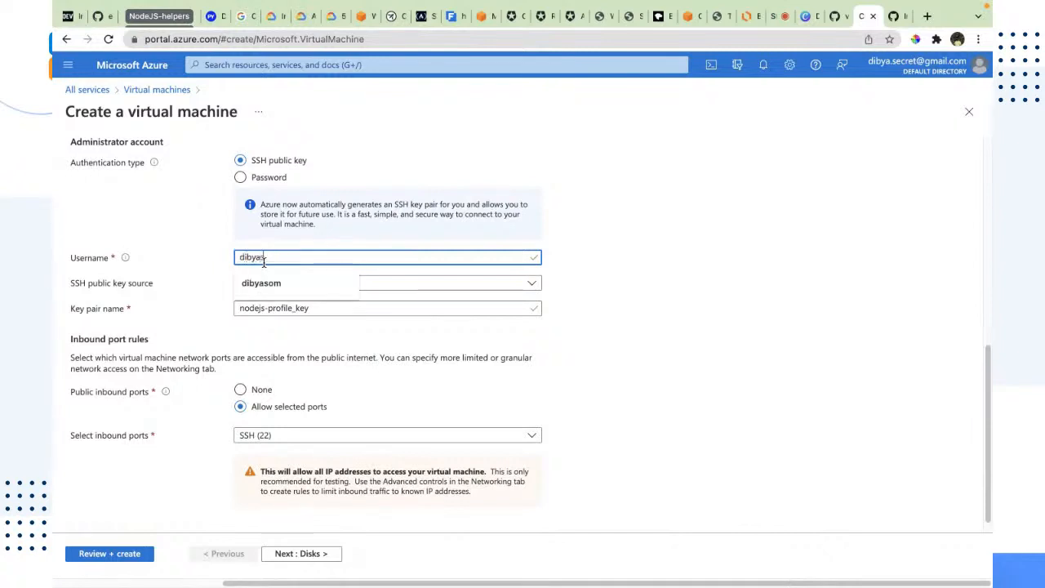
pyautogui.write('om')
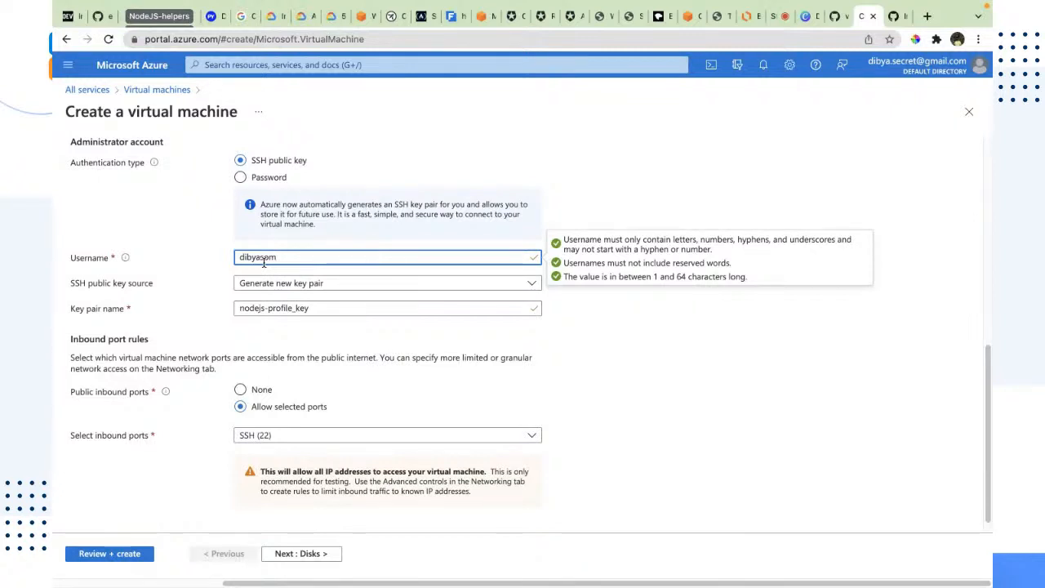
pyautogui.click(479, 152)
pyautogui.doubleClick(288, 258)
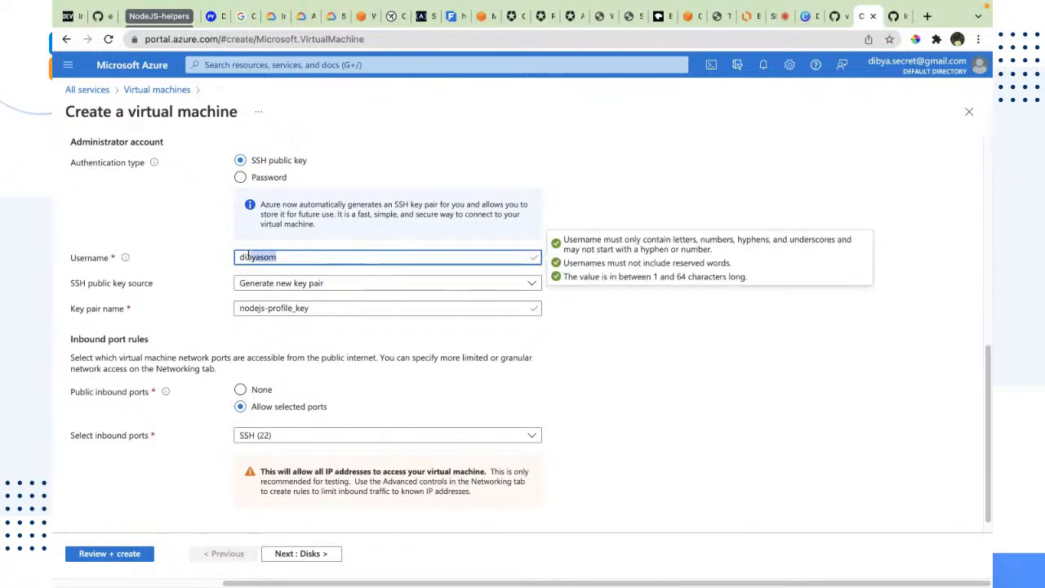
pyautogui.click(631, 379)
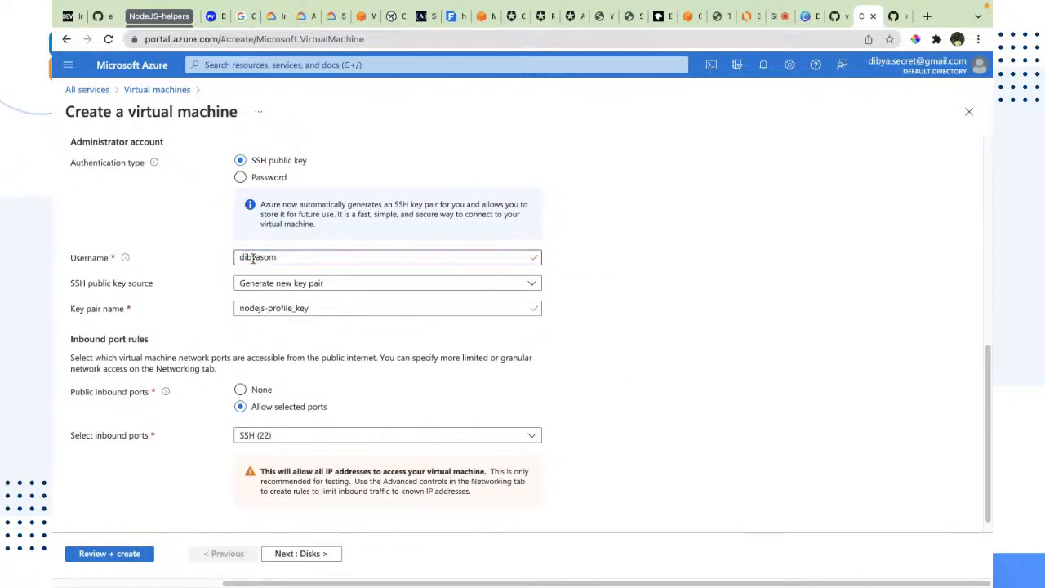
# Run who in the local terminal to check the logged-in username
pyautogui.scroll(-1, 261, 259)
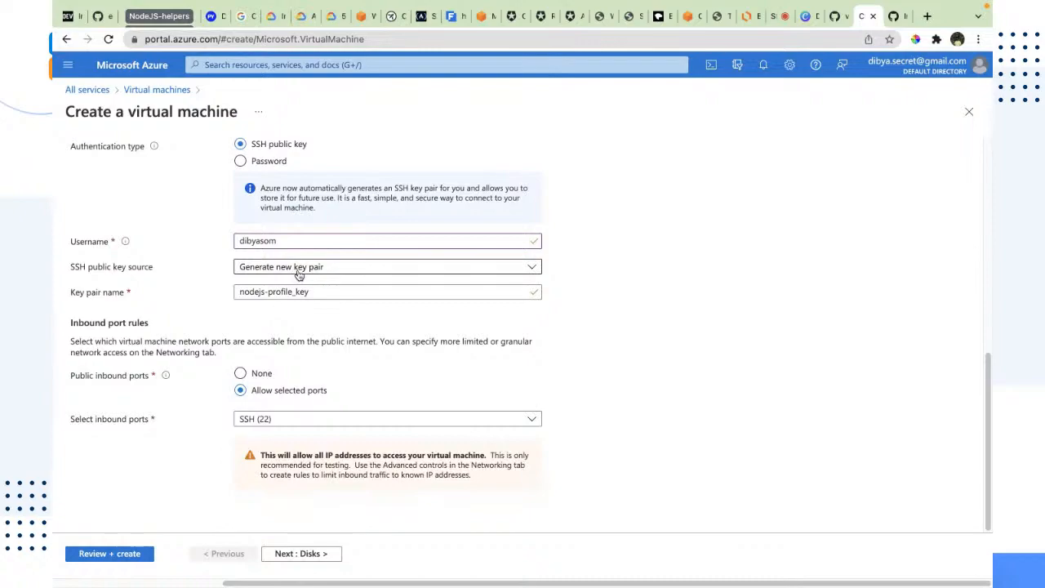
pyautogui.hotkey('ctrl', 'Right')
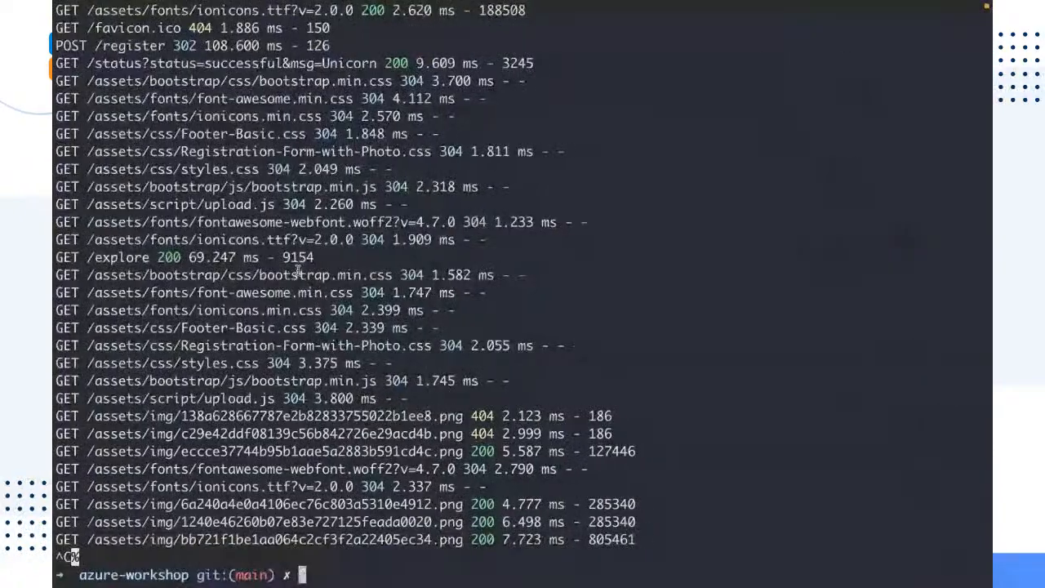
pyautogui.write('who')
pyautogui.press('Return')
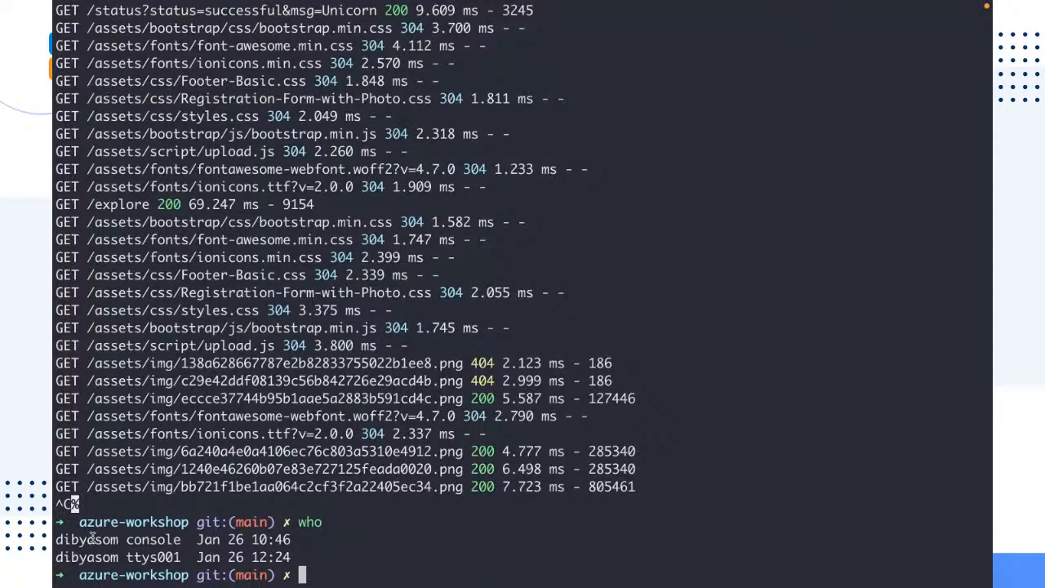
pyautogui.hotkey('ctrl', 'Left')
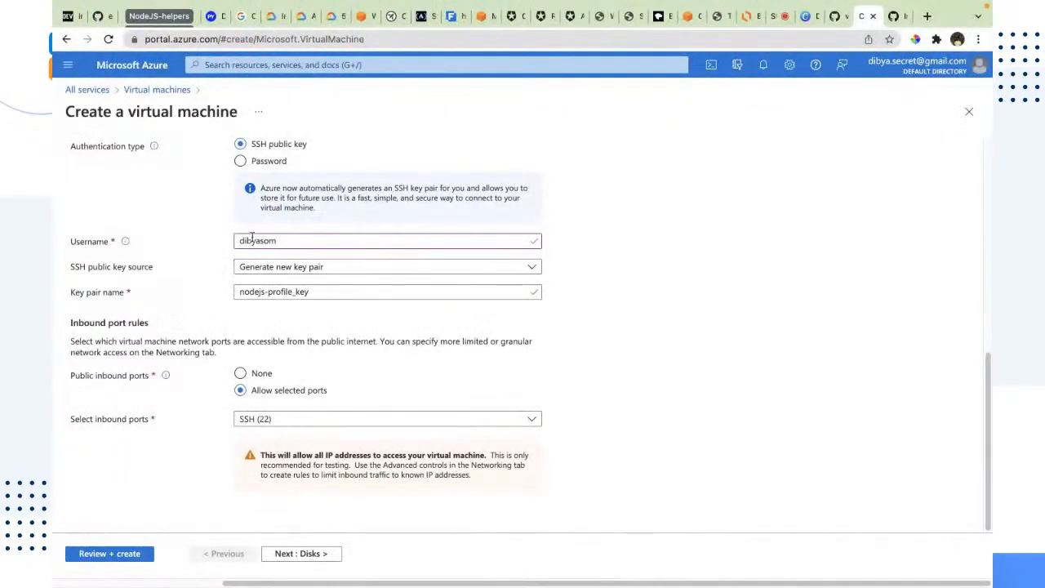
# Review the username, SSH public key source and key pair name fields of the administrator account
pyautogui.doubleClick(252, 238)
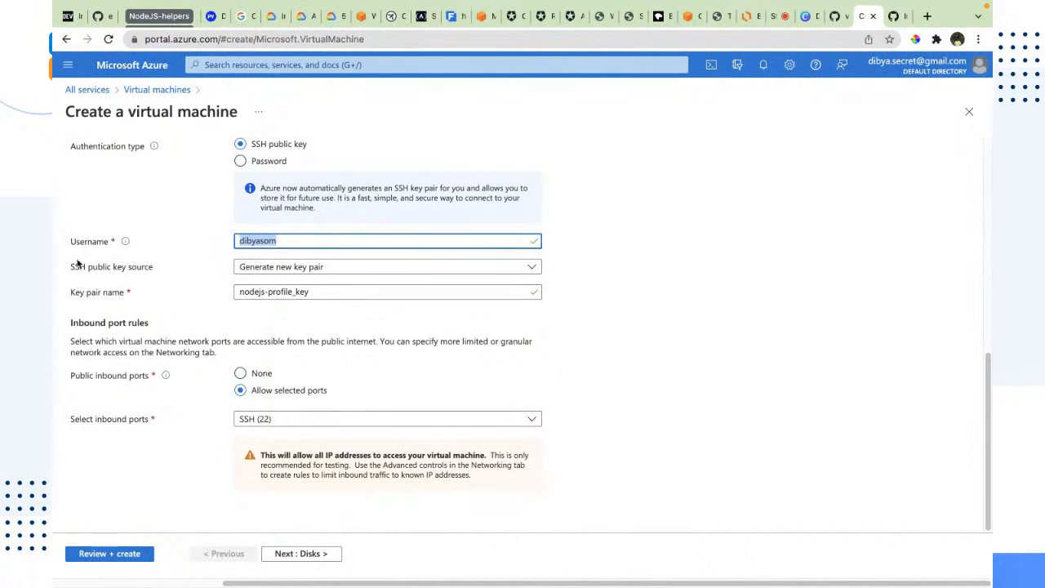
pyautogui.click(117, 270)
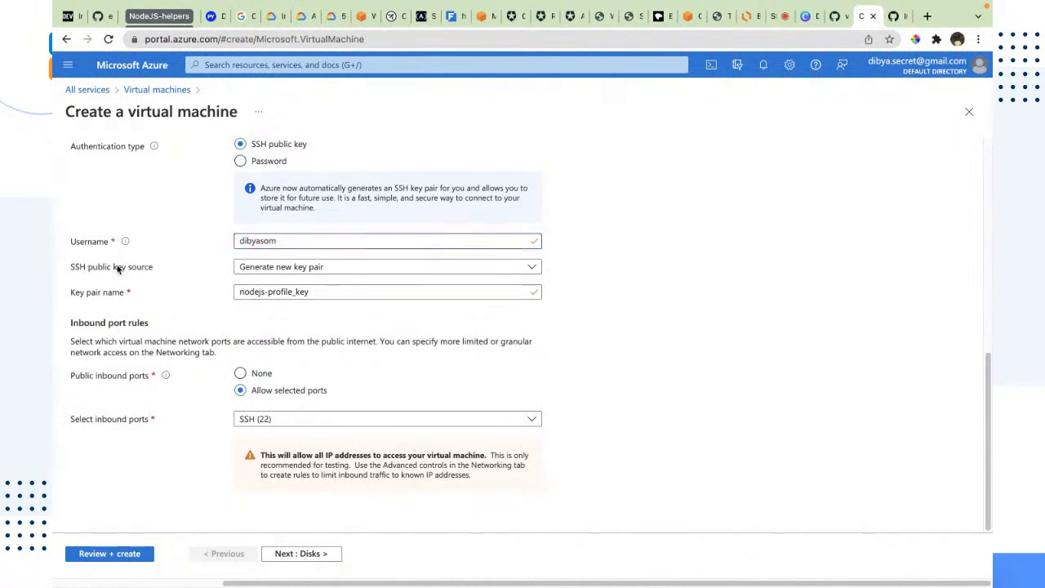
pyautogui.click(306, 271)
pyautogui.click(292, 286)
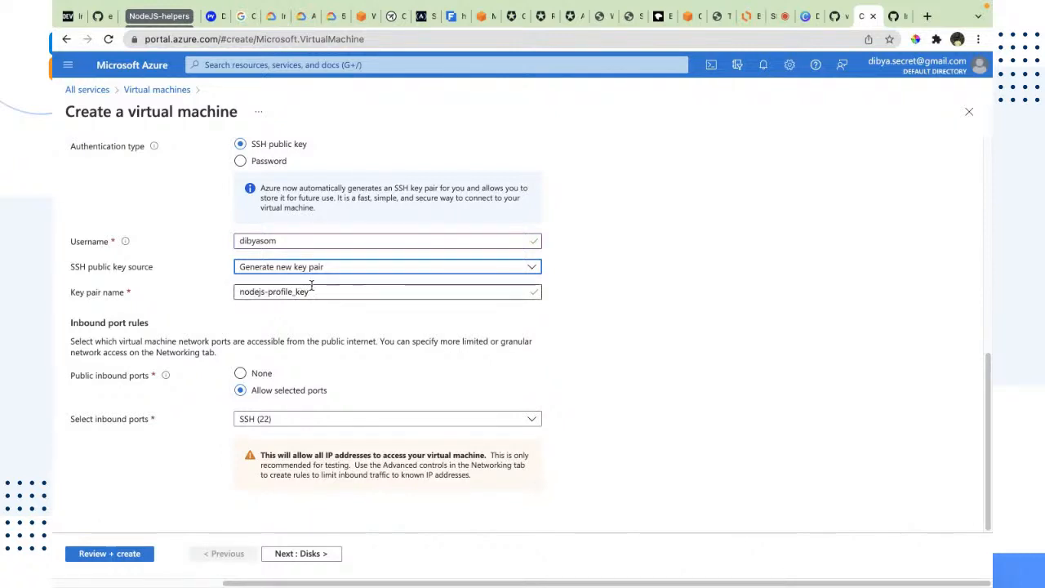
pyautogui.moveTo(320, 293); pyautogui.dragTo(197, 292)
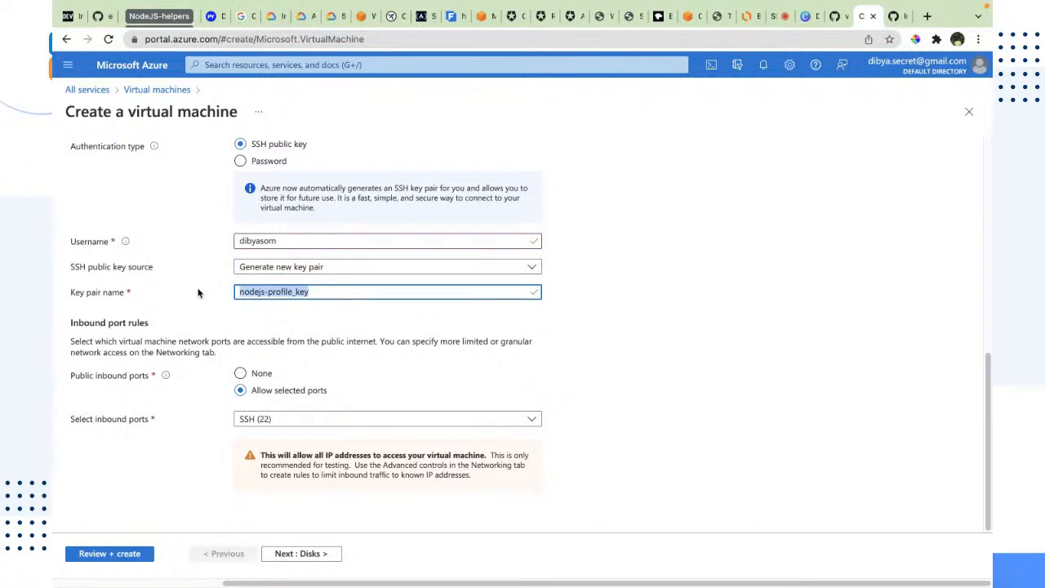
pyautogui.click(268, 304)
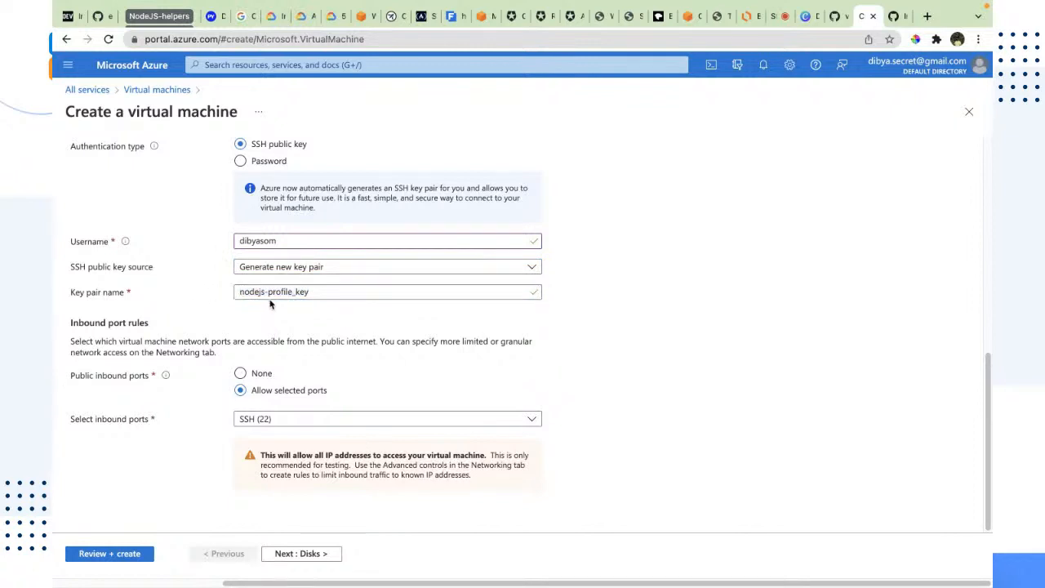
pyautogui.click(258, 294)
pyautogui.hotkey('ctrl', 'a')
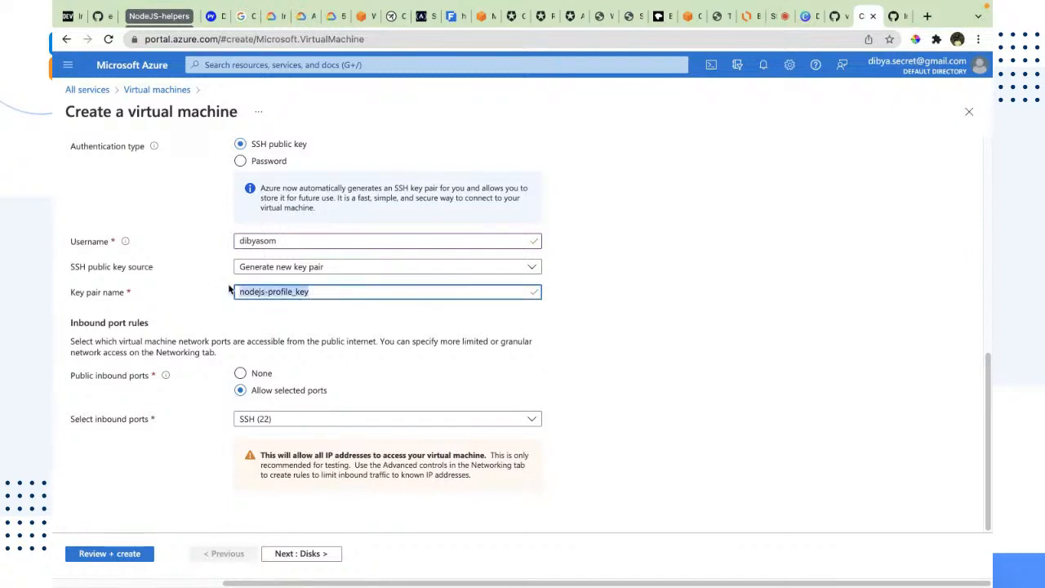
pyautogui.doubleClick(295, 292)
# Allow HTTP (80) and HTTPS (443) alongside SSH (22) as public inbound ports
pyautogui.click(333, 419)
pyautogui.click(277, 380)
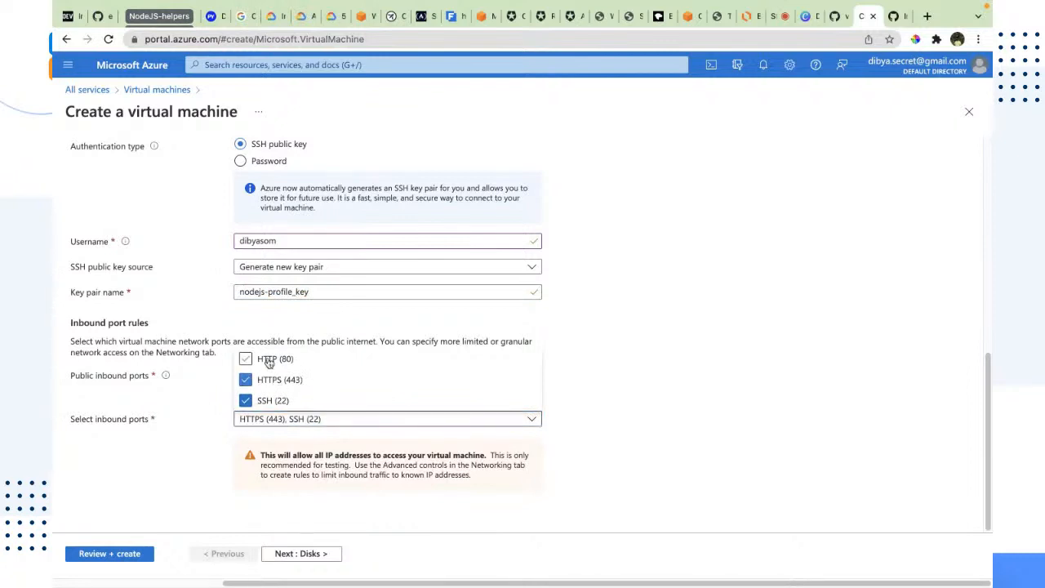
pyautogui.click(278, 358)
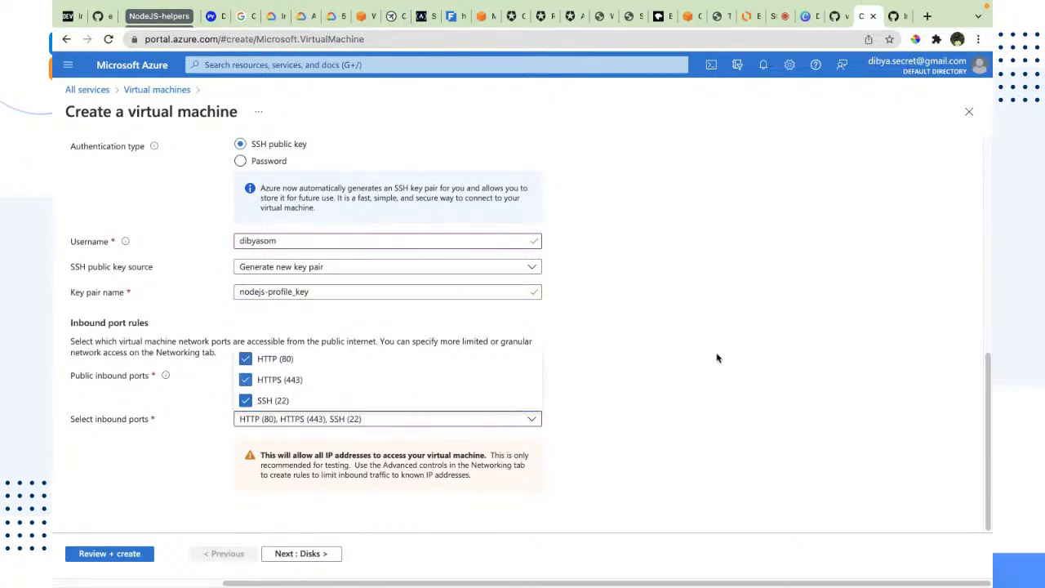
pyautogui.click(717, 358)
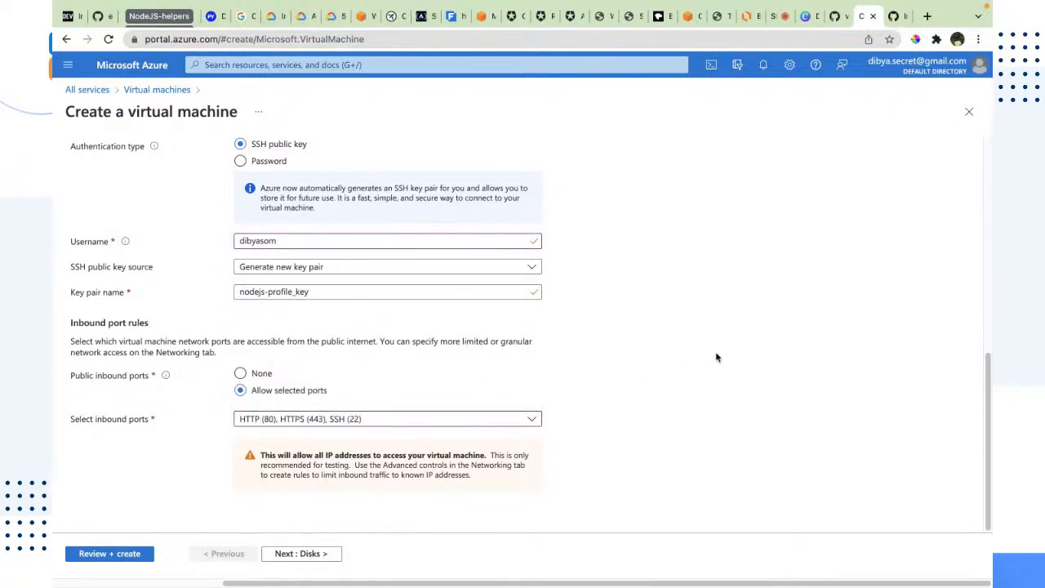
# Open the Disks tab and review the OS disk type and encryption type options
pyautogui.click(301, 554)
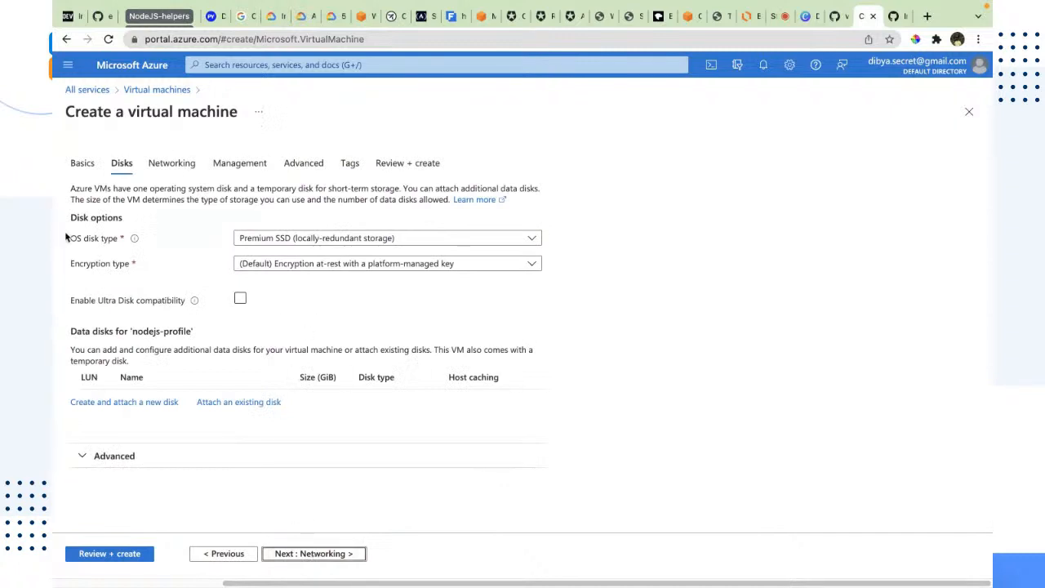
pyautogui.click(129, 239)
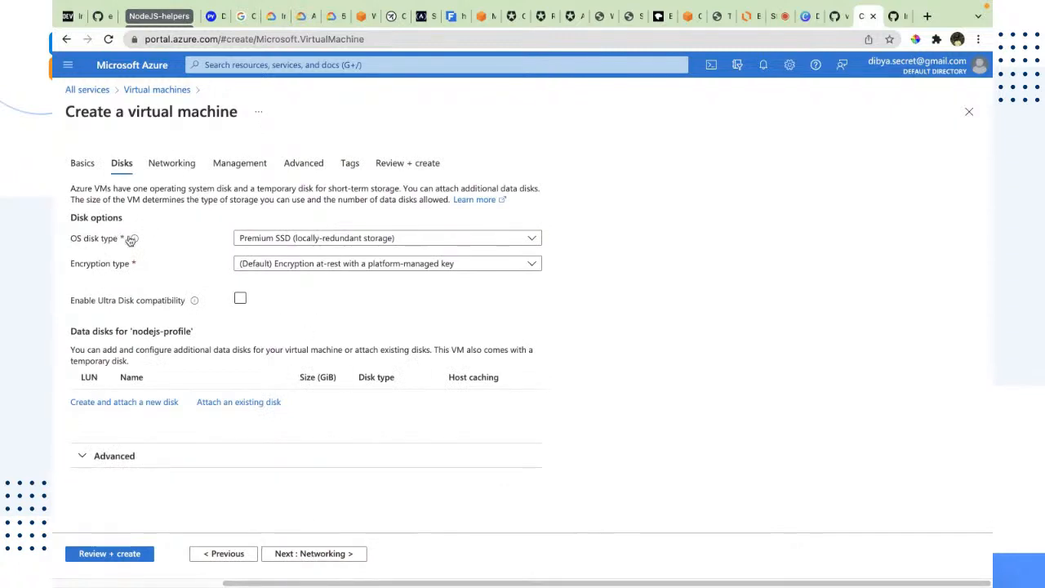
pyautogui.click(531, 239)
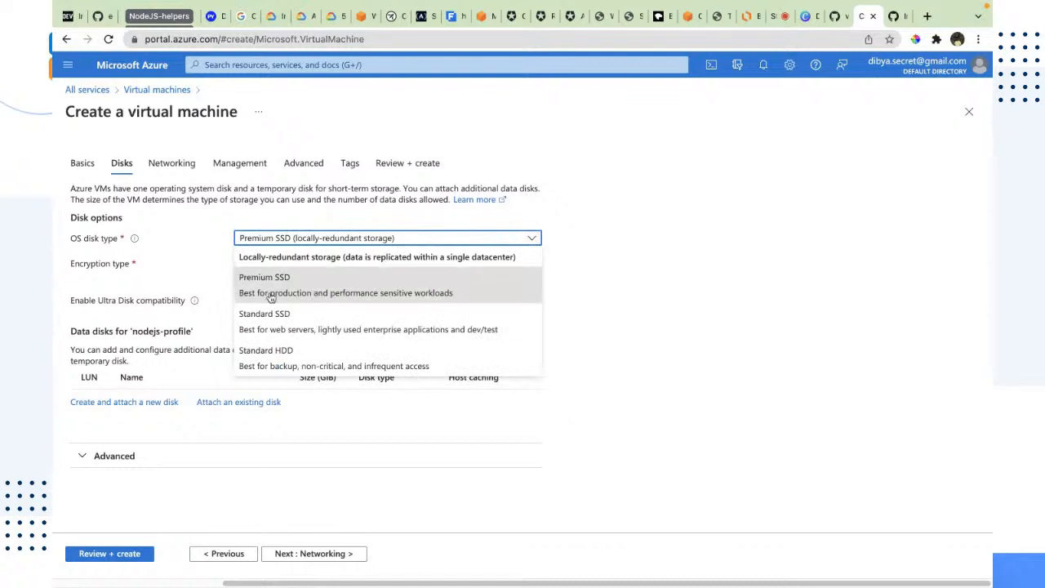
pyautogui.click(584, 249)
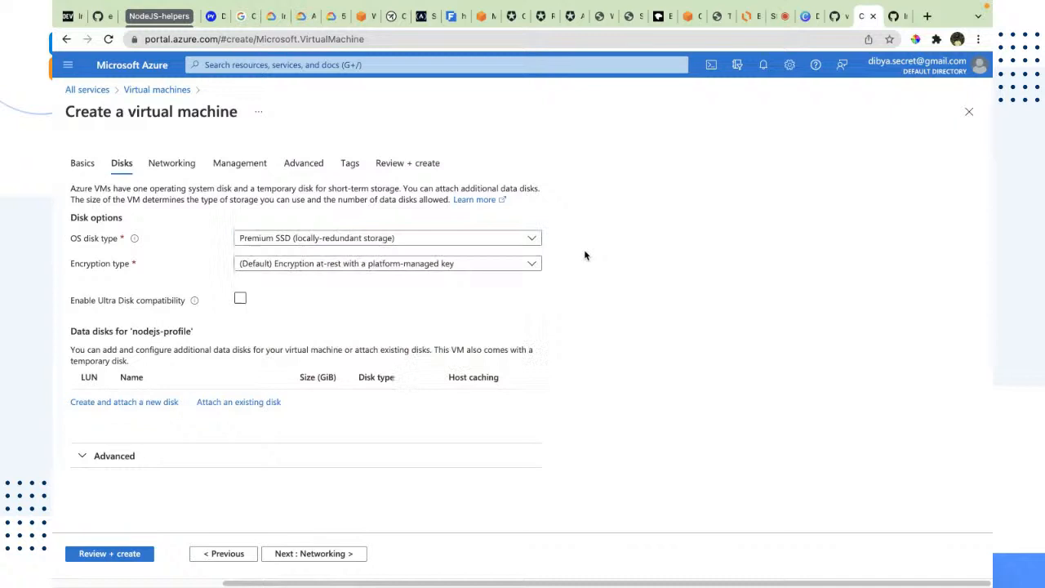
pyautogui.click(529, 264)
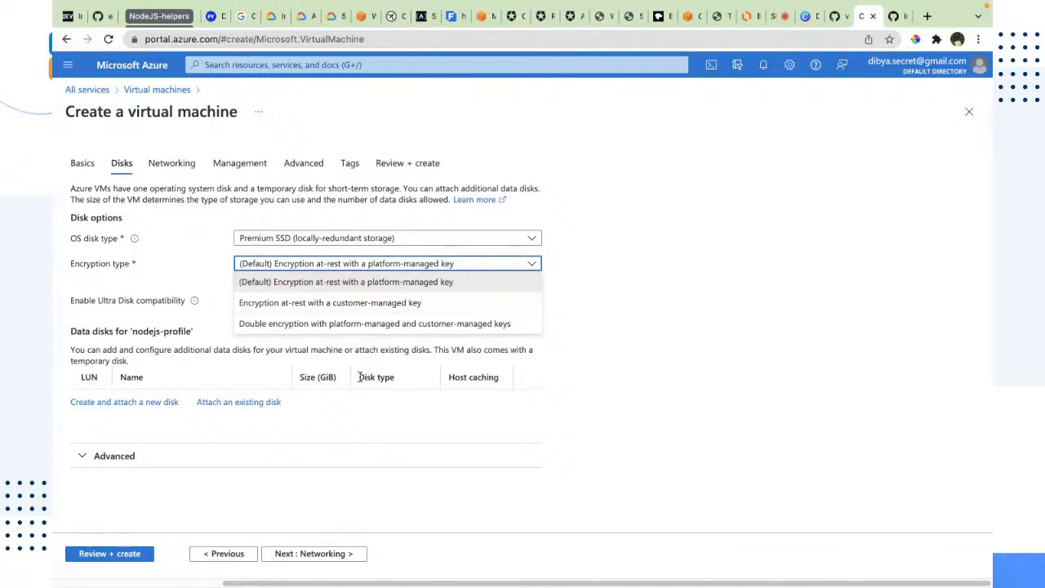
pyautogui.click(868, 320)
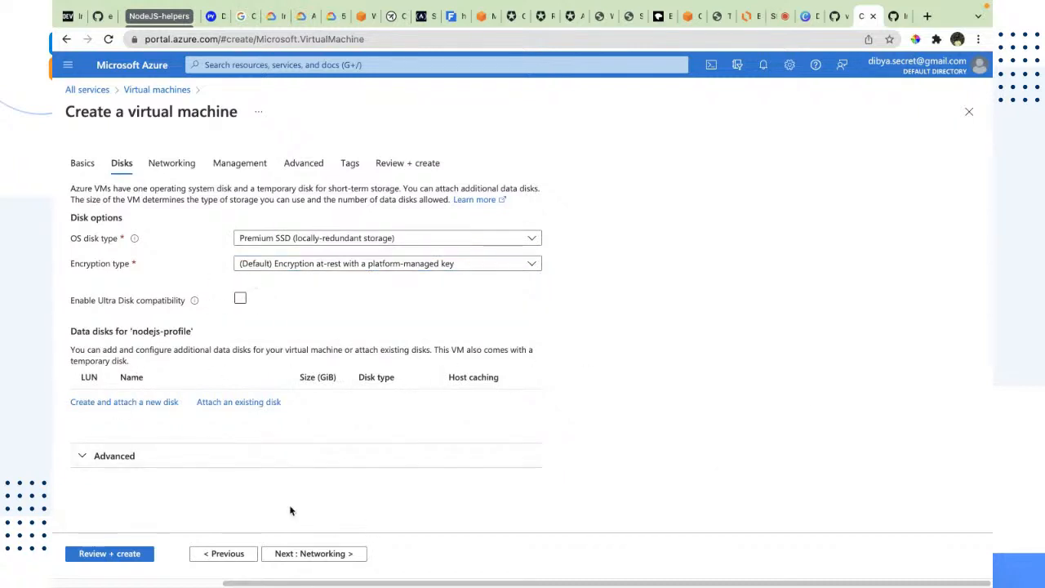
# Add RDP (3389) to the selected inbound ports on the Networking tab
pyautogui.click(346, 554)
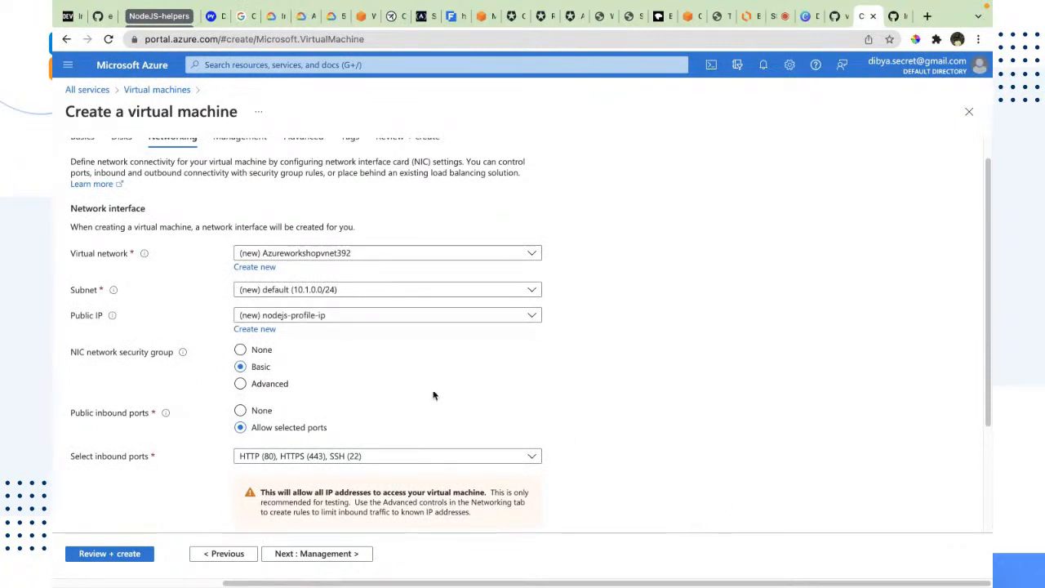
pyautogui.click(539, 461)
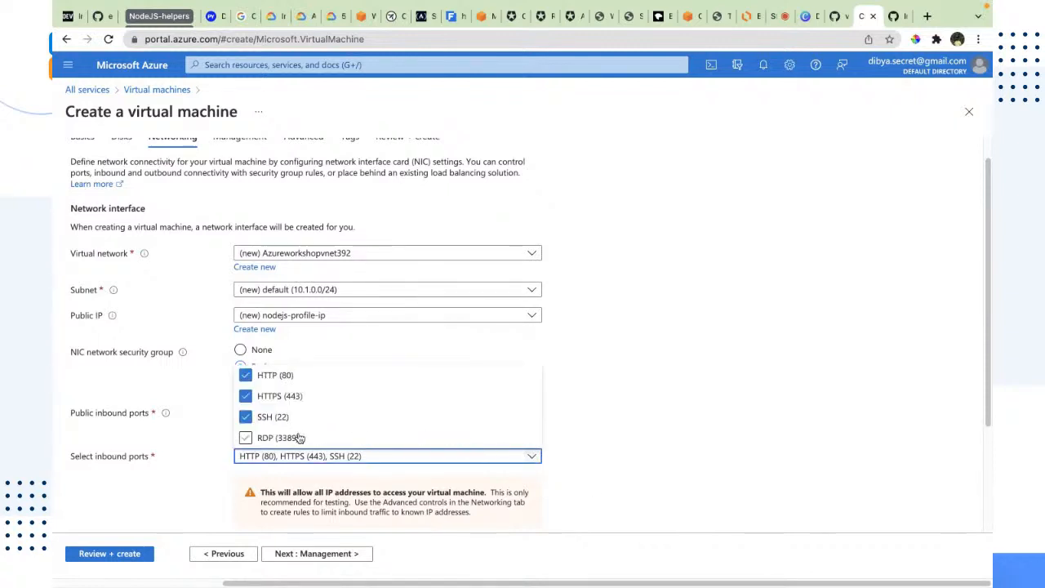
pyautogui.click(297, 436)
pyautogui.click(964, 442)
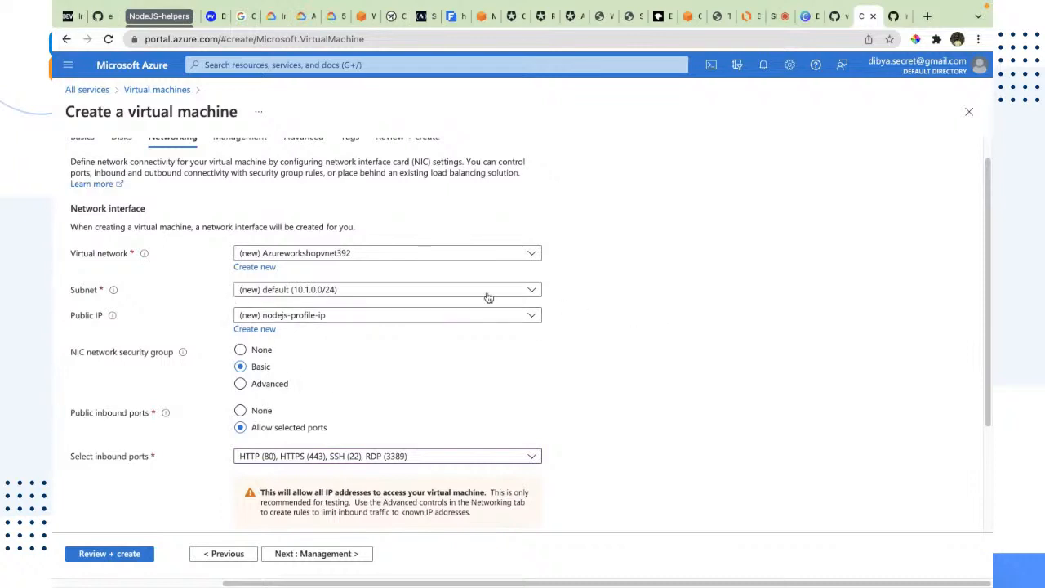
# Review the remaining networking settings, then the Management tab's monitoring, identity, Azure AD, auto-shutdown and backup options
pyautogui.click(240, 253)
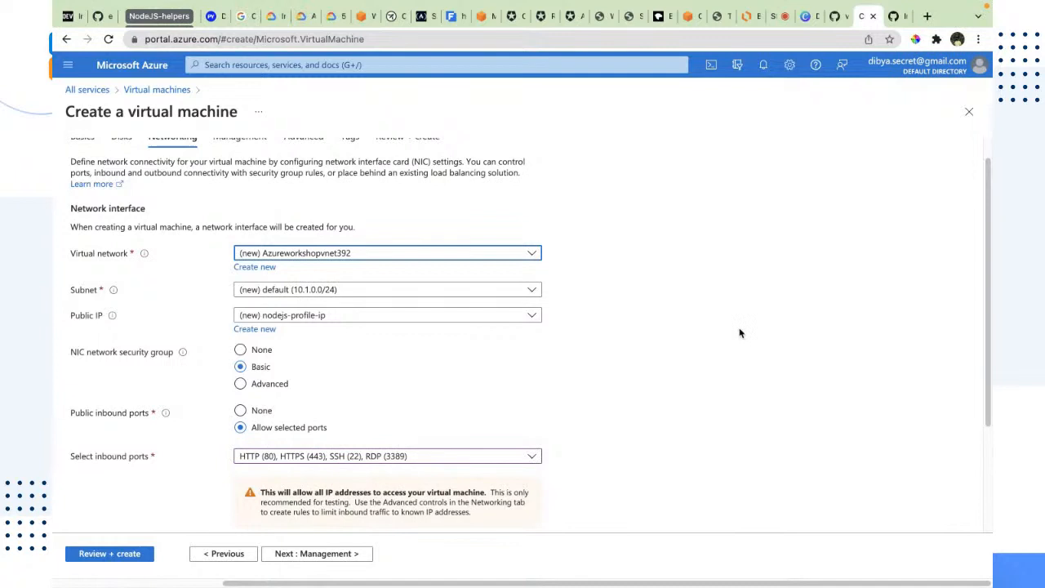
pyautogui.scroll(-3, 740, 332)
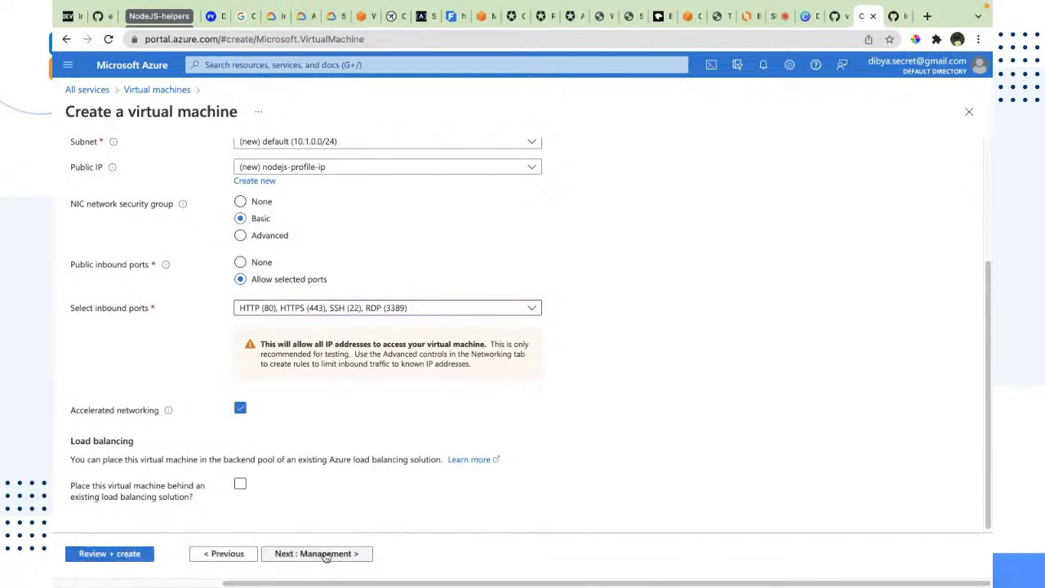
pyautogui.moveTo(146, 445); pyautogui.dragTo(69, 439)
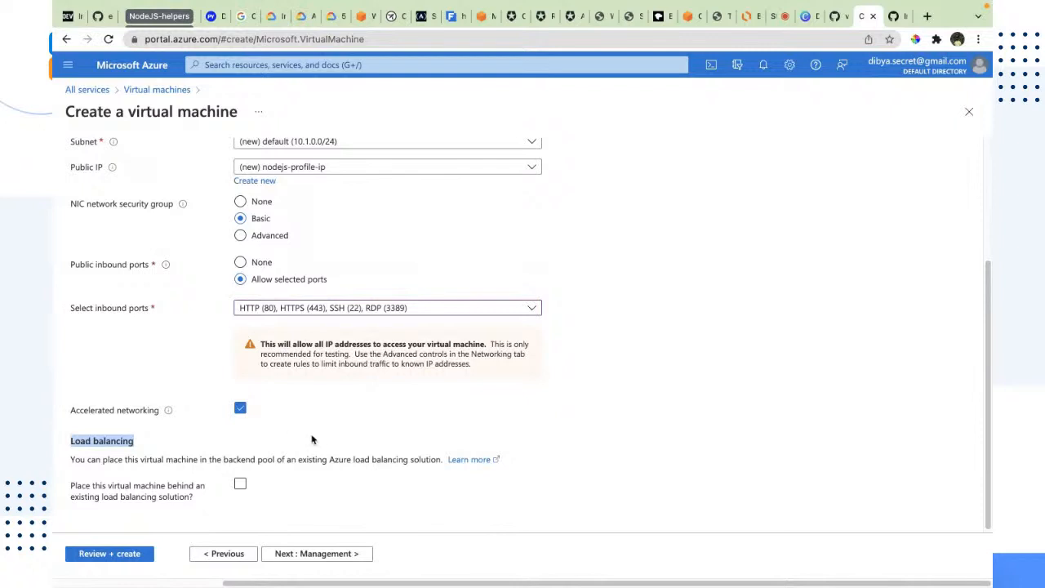
pyautogui.click(345, 553)
pyautogui.scroll(-2, 633, 490)
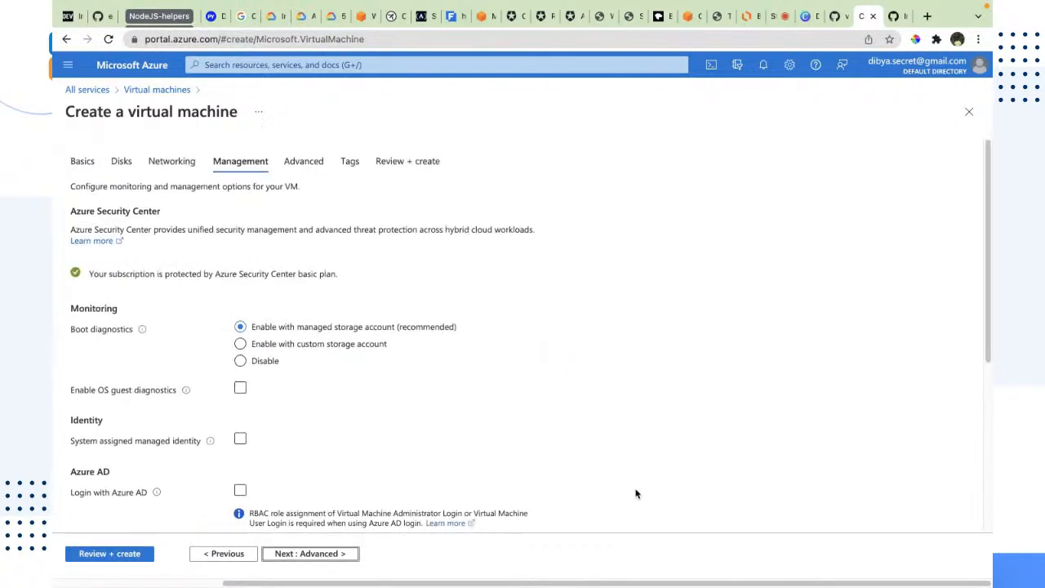
pyautogui.scroll(1, 652, 484)
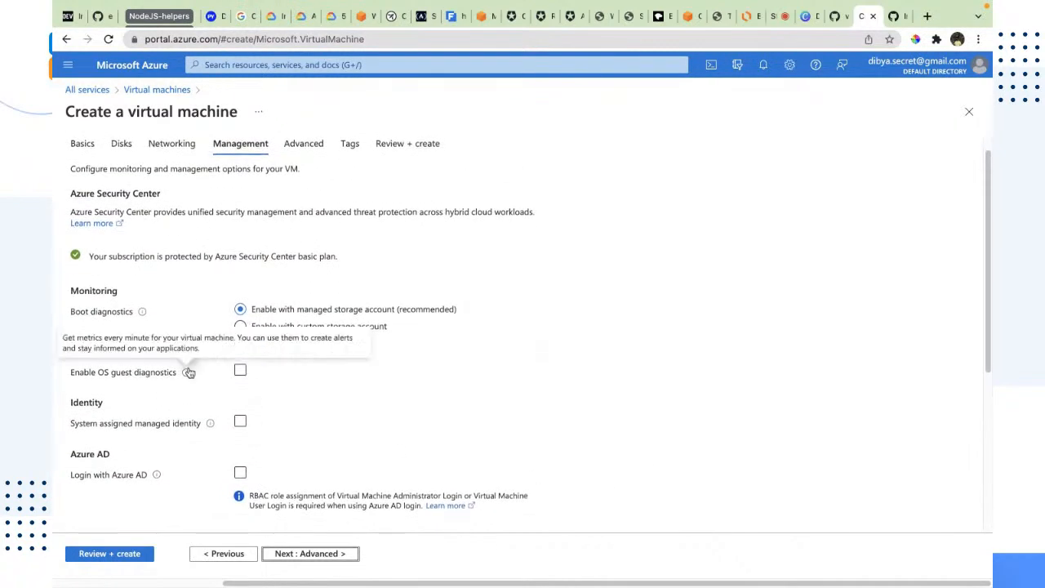
pyautogui.scroll(-3, 122, 371)
pyautogui.scroll(3, 115, 319)
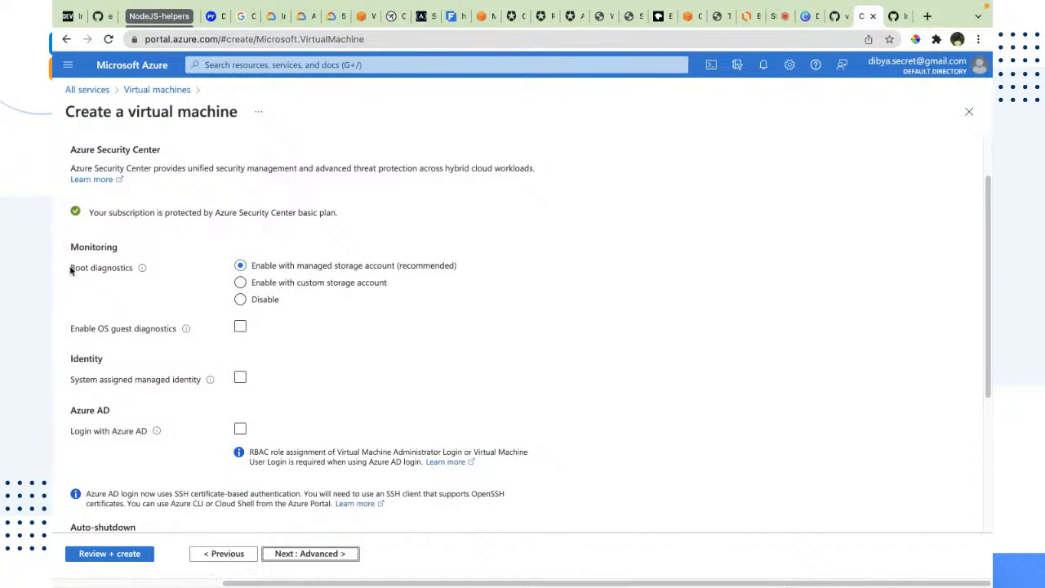
pyautogui.moveTo(80, 269); pyautogui.dragTo(294, 296)
pyautogui.scroll(-1, 84, 351)
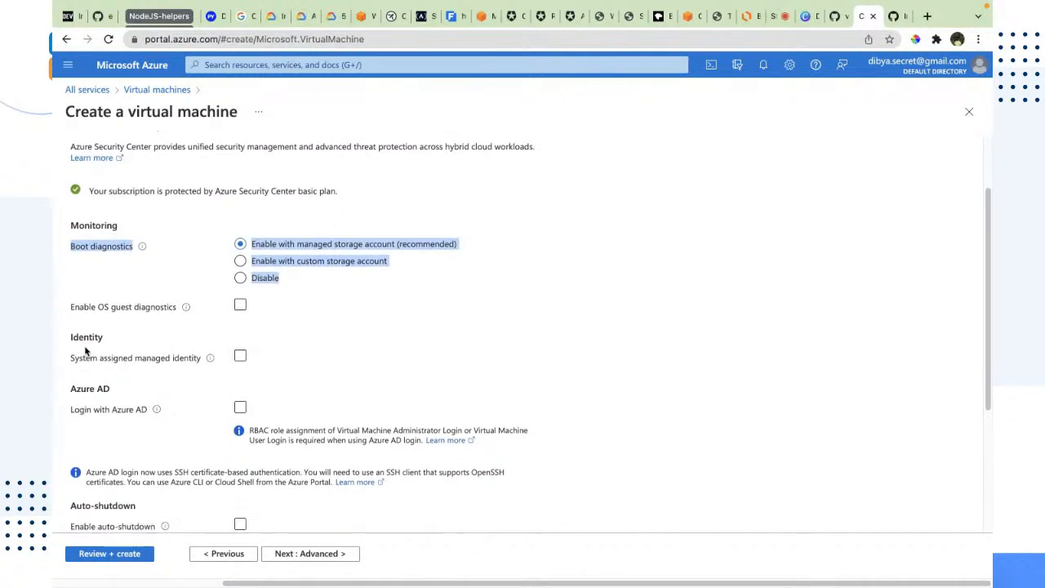
pyautogui.scroll(-5, 85, 351)
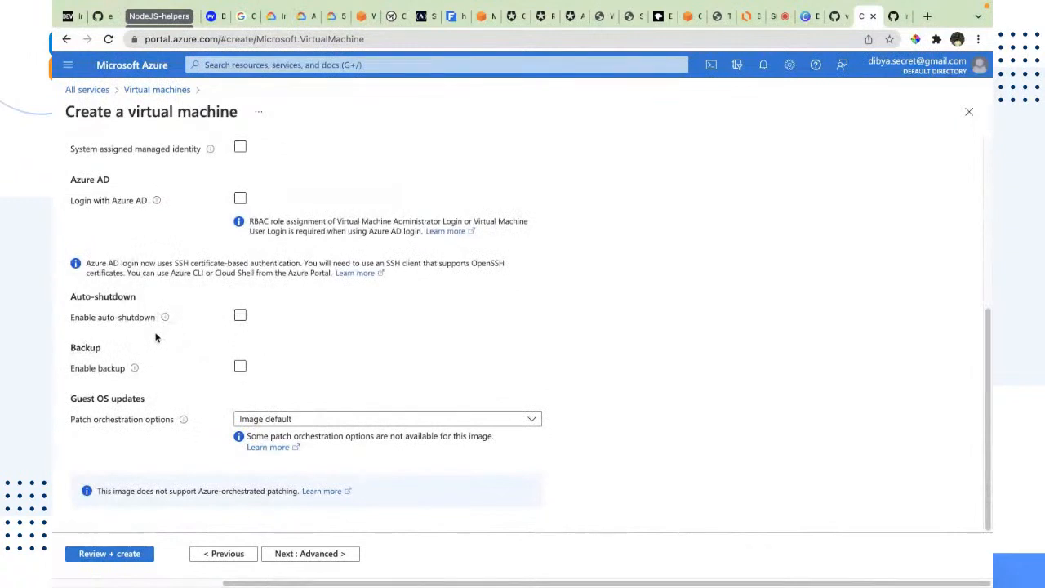
pyautogui.scroll(2, 156, 338)
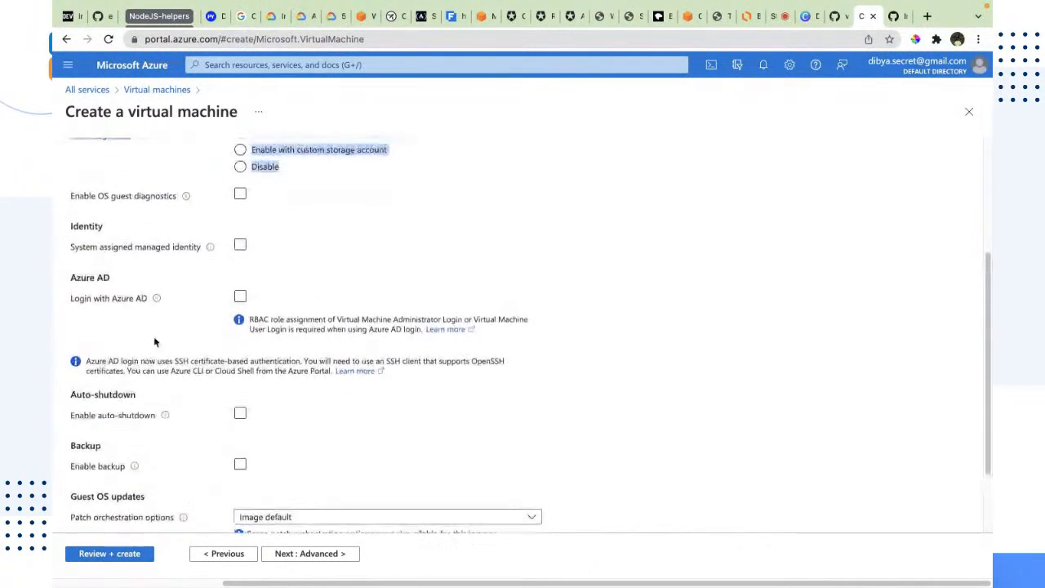
pyautogui.click(319, 292)
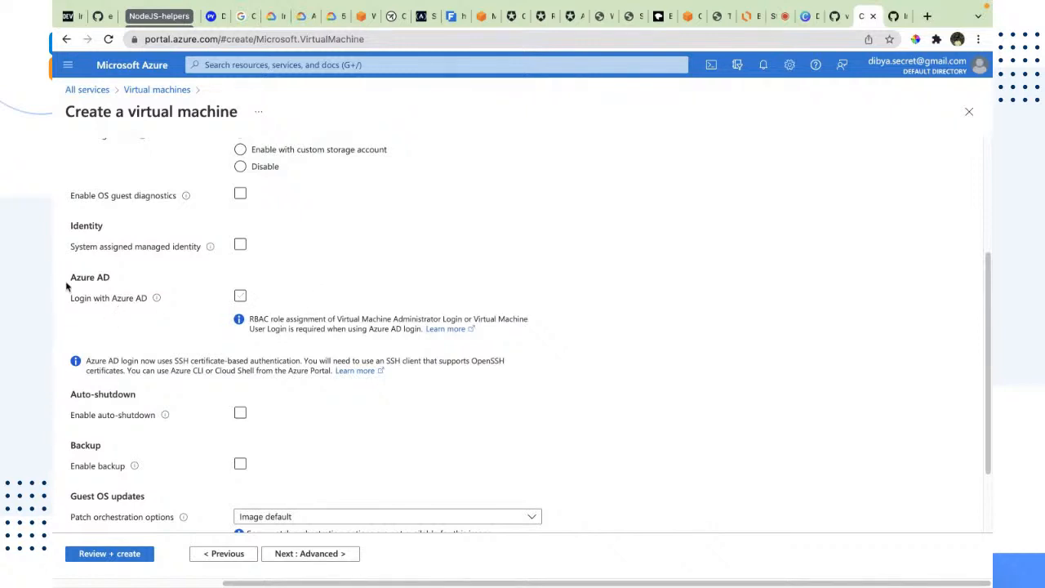
pyautogui.moveTo(67, 282); pyautogui.dragTo(121, 279)
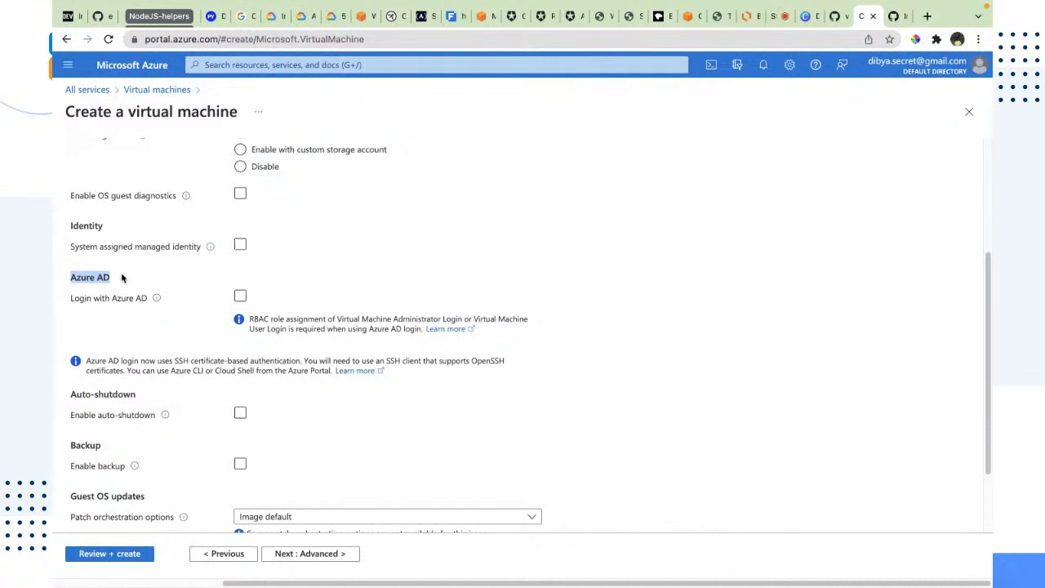
pyautogui.click(122, 278)
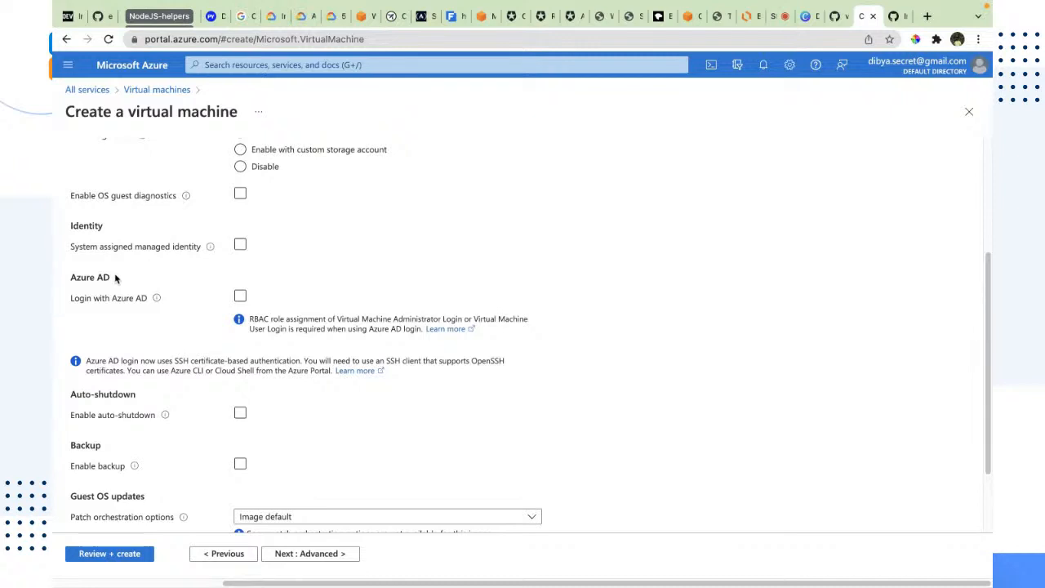
pyautogui.moveTo(115, 278); pyautogui.dragTo(72, 273)
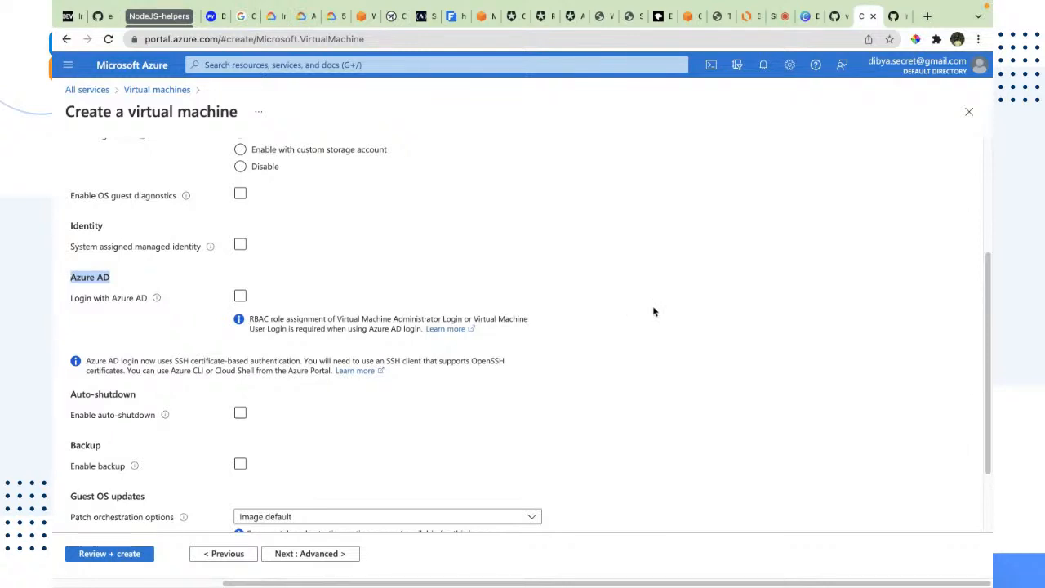
pyautogui.scroll(-2, 653, 310)
pyautogui.click(147, 191)
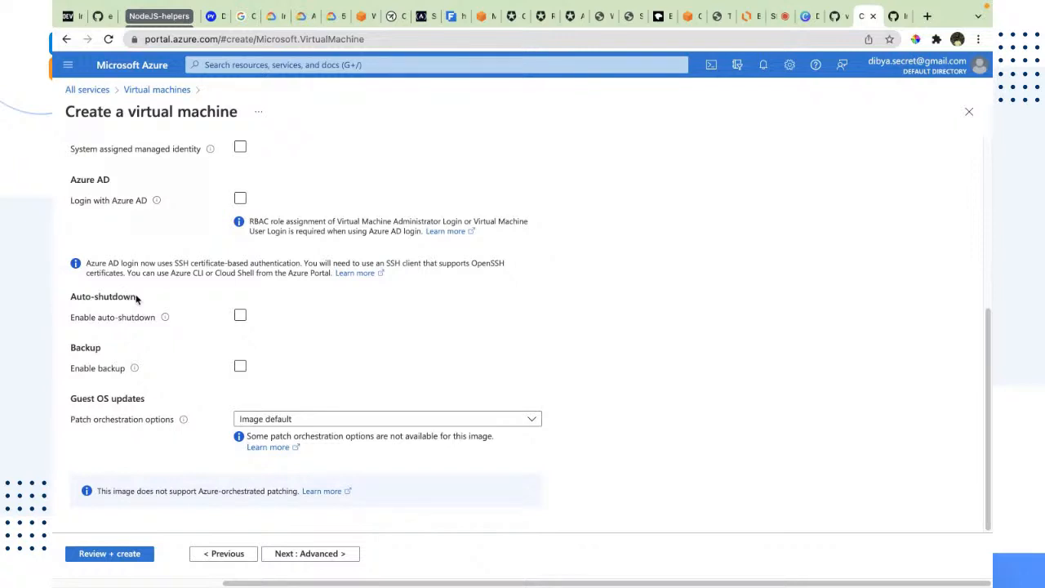
# Review the extensions, custom data, user data and host options on the Advanced tab
pyautogui.click(274, 555)
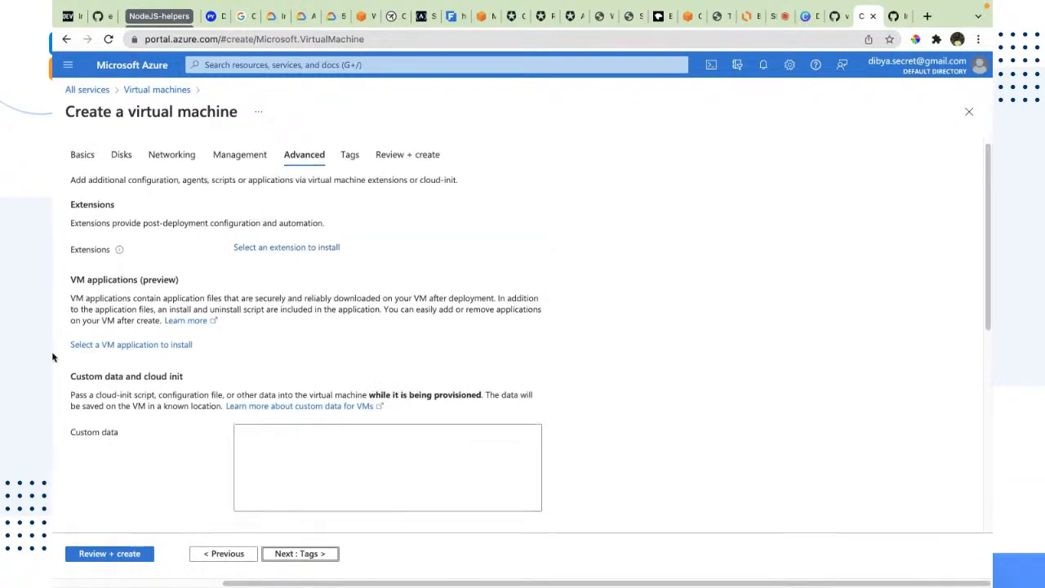
pyautogui.scroll(-1, 258, 310)
pyautogui.moveTo(259, 310); pyautogui.dragTo(72, 159)
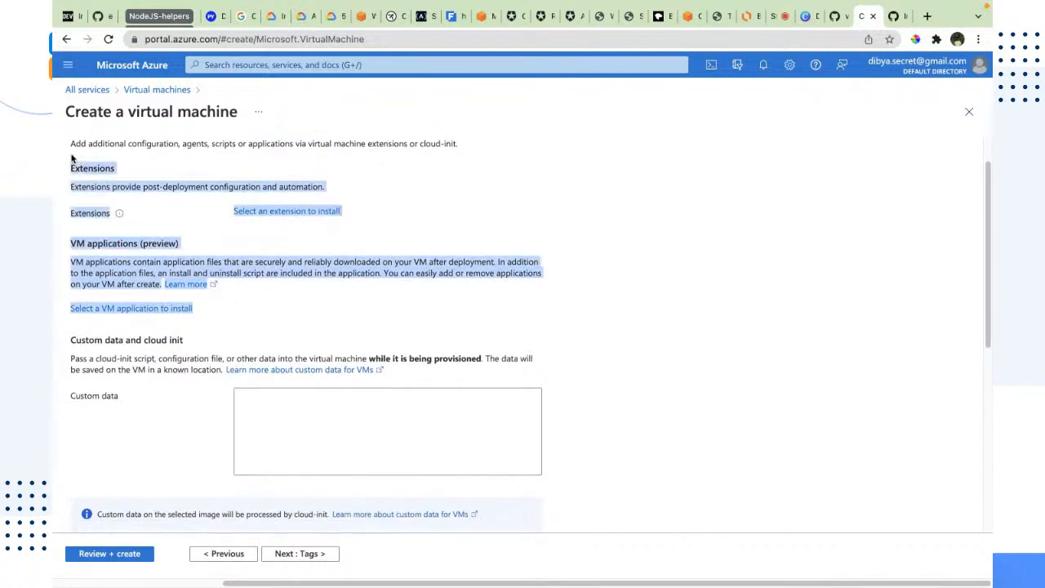
pyautogui.scroll(-1, 245, 321)
pyautogui.click(146, 422)
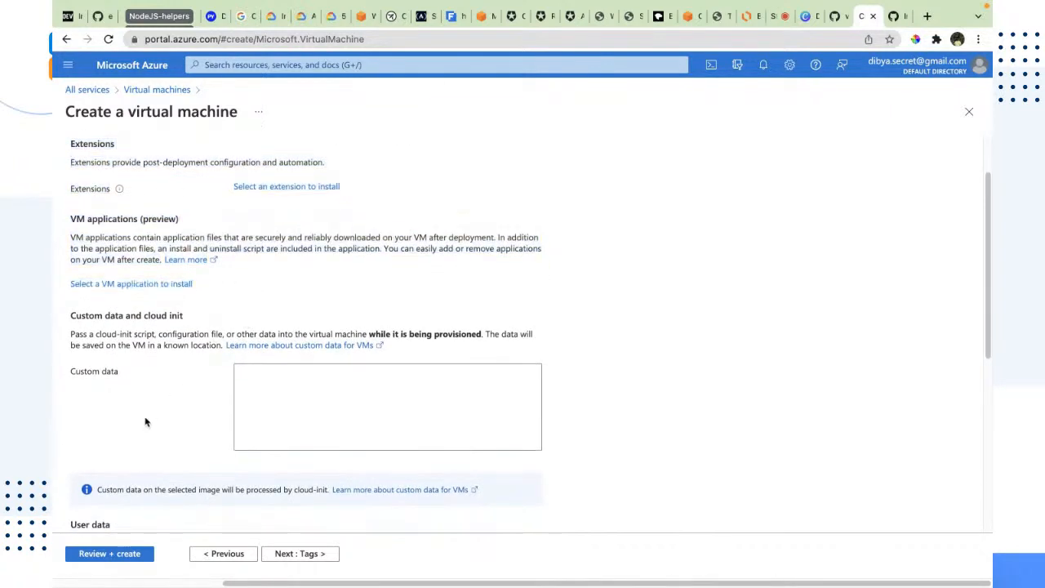
pyautogui.moveTo(64, 315); pyautogui.dragTo(188, 318)
pyautogui.click(215, 373)
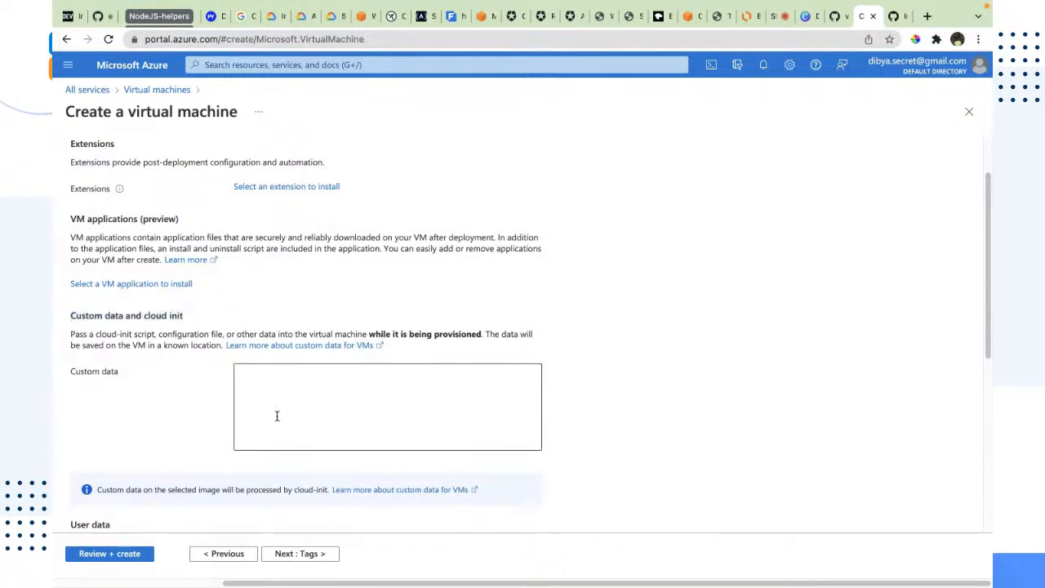
pyautogui.click(371, 394)
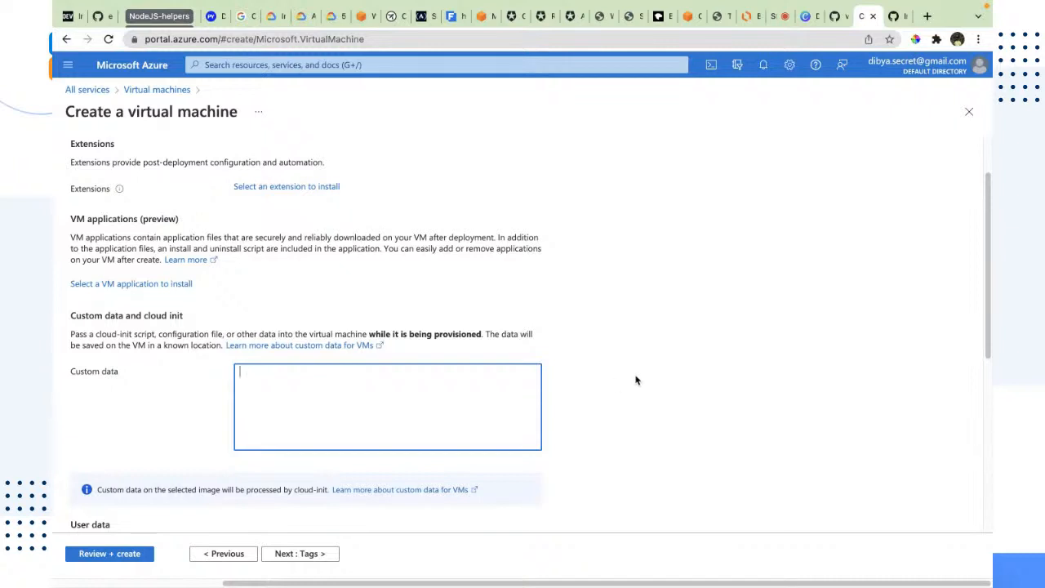
pyautogui.scroll(-1, 650, 384)
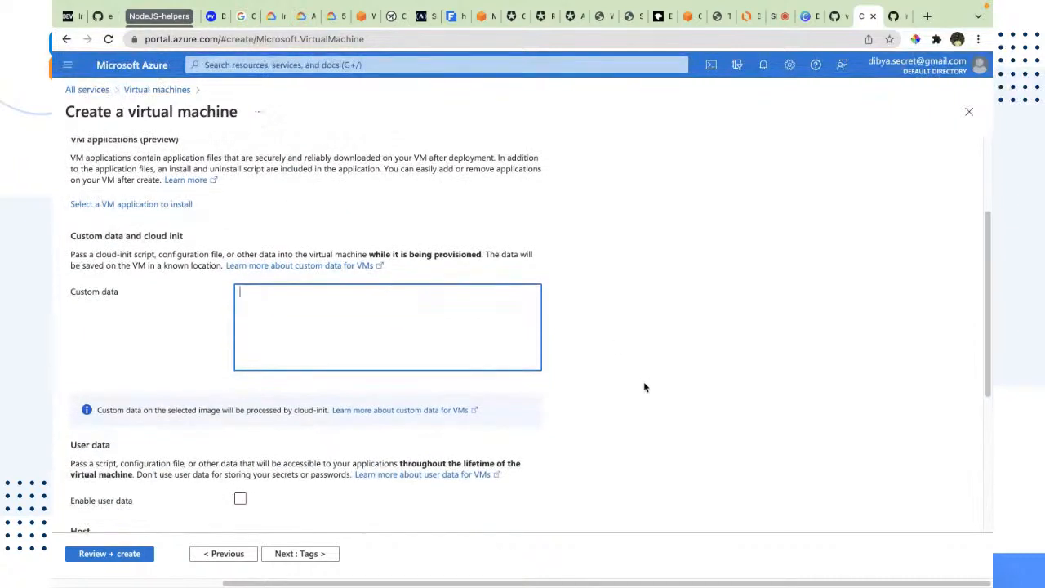
pyautogui.scroll(-1, 514, 319)
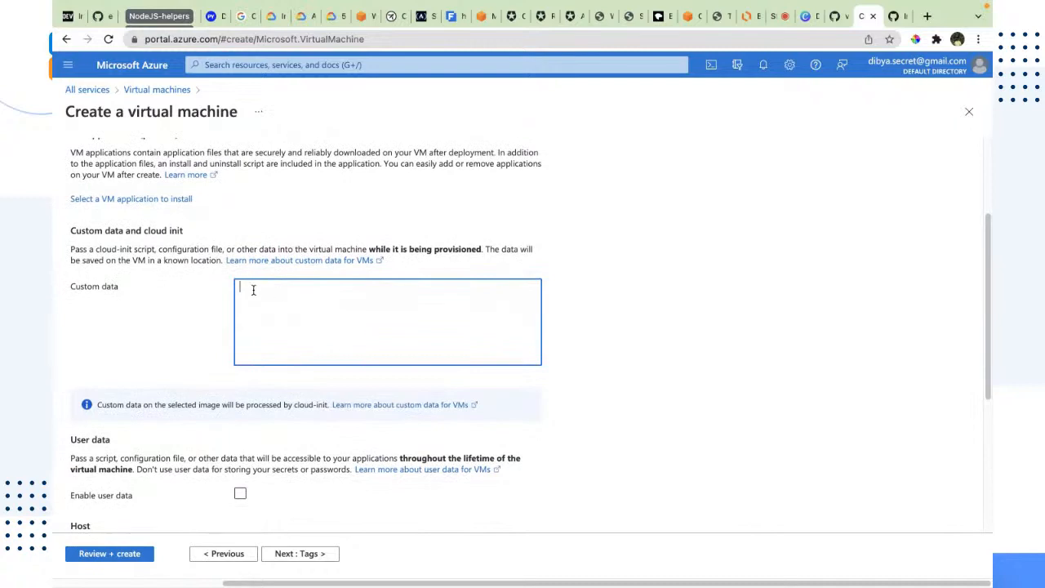
pyautogui.scroll(-3, 221, 394)
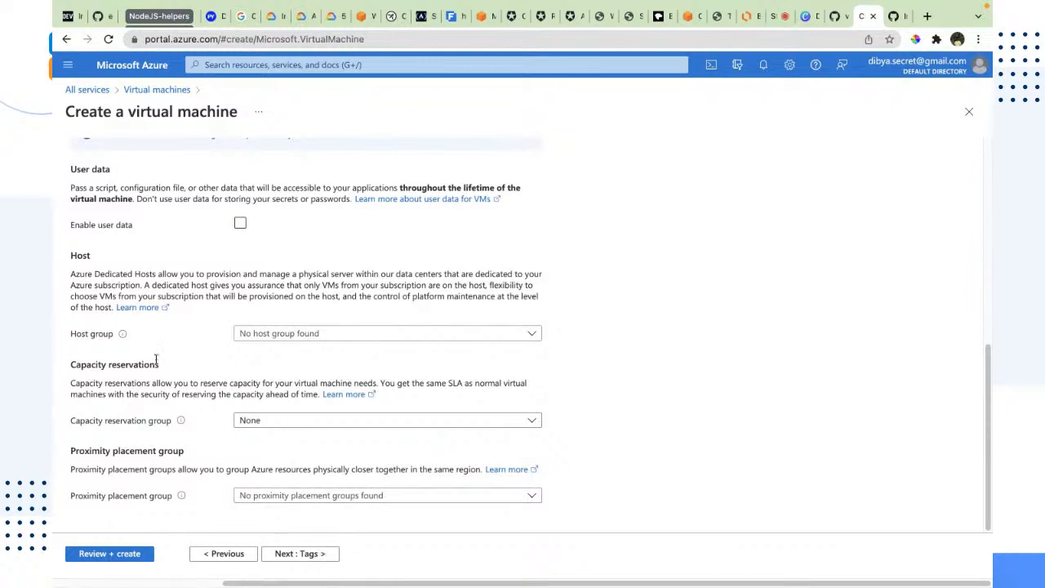
# Add a tag named PURPOSE with the value AZure-workshop to the virtual machine's resources
pyautogui.click(311, 560)
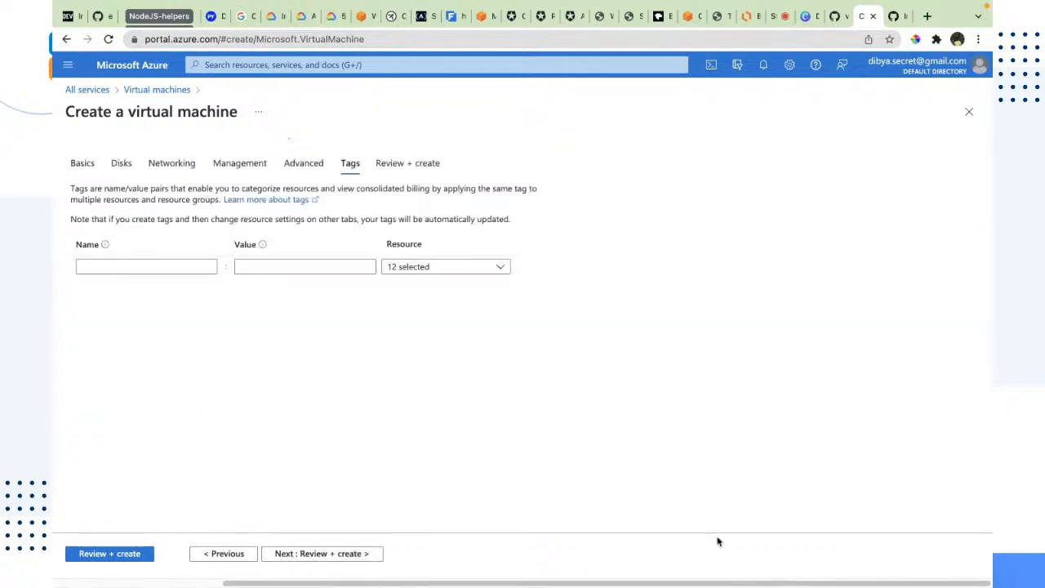
pyautogui.click(179, 263)
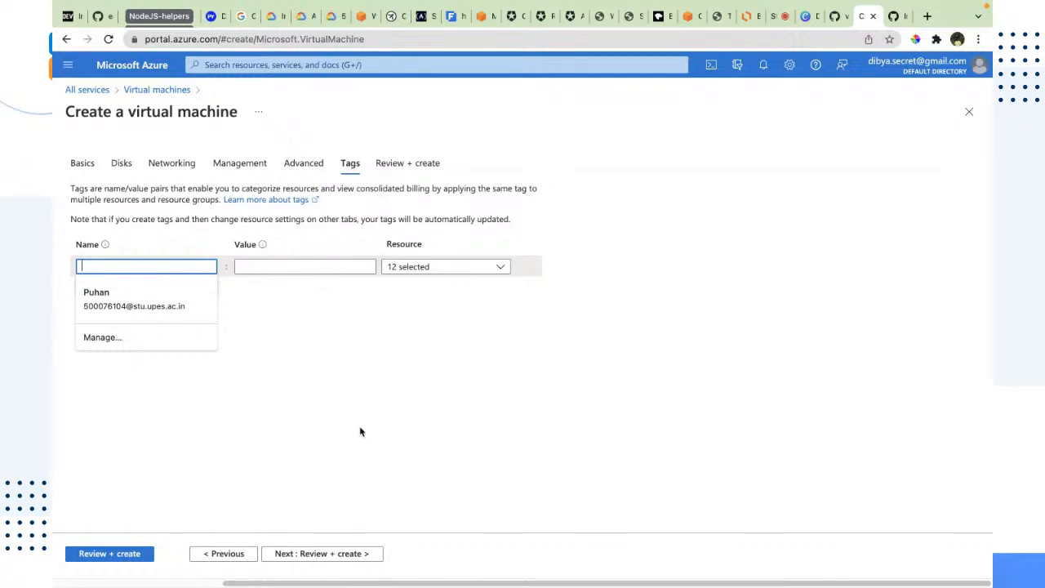
pyautogui.write('PURPOSE')
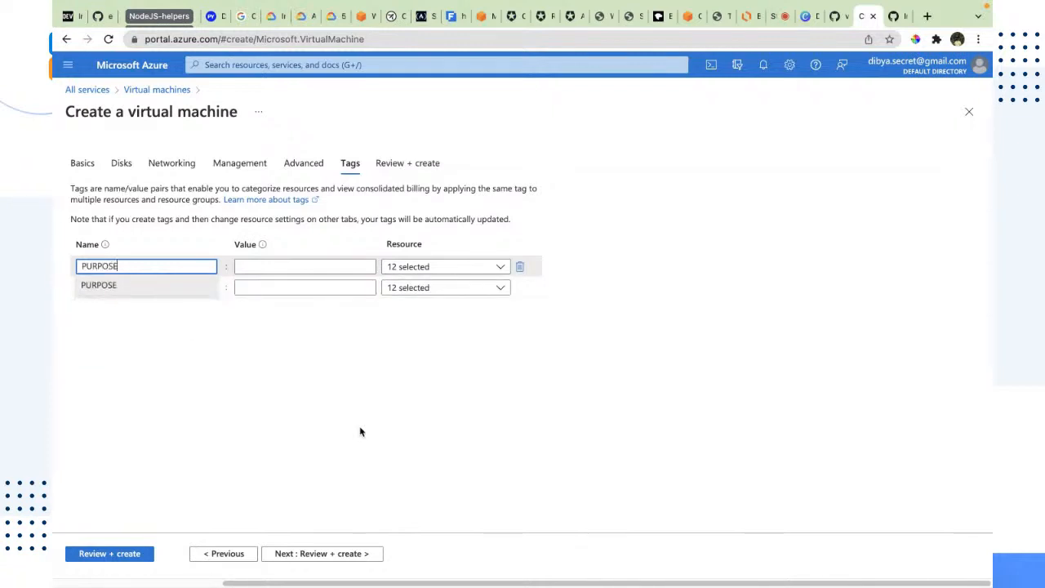
pyautogui.press('Tab')
pyautogui.write('AZ')
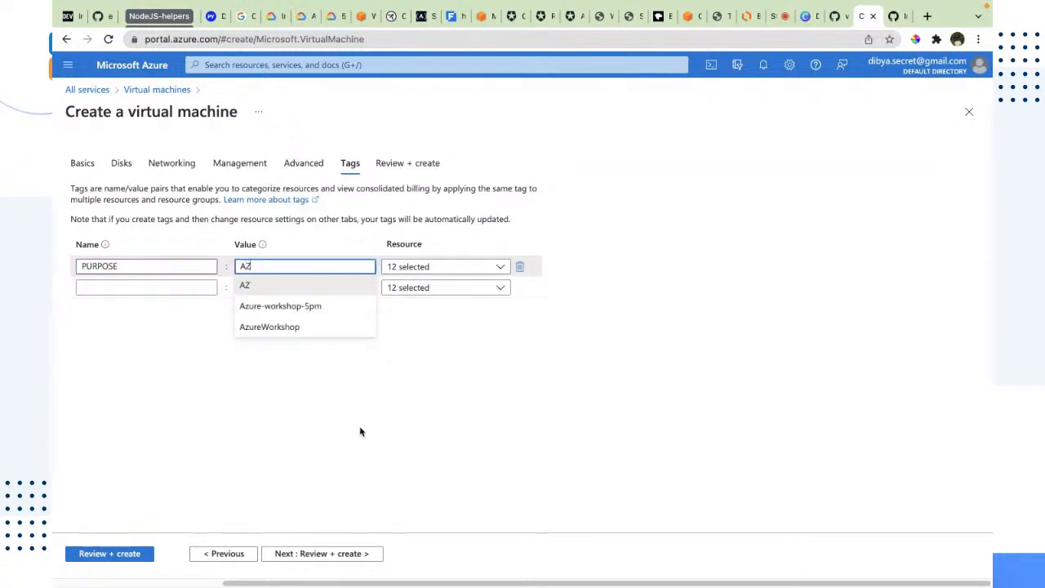
pyautogui.write('urese')
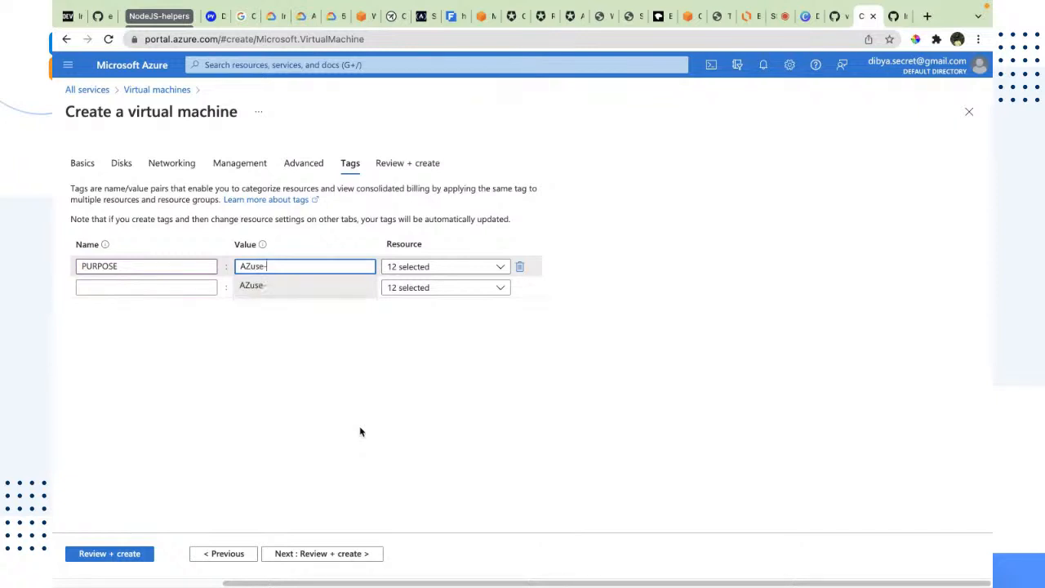
pyautogui.press('BackSpace')
pyautogui.press('BackSpace')
pyautogui.write('re')
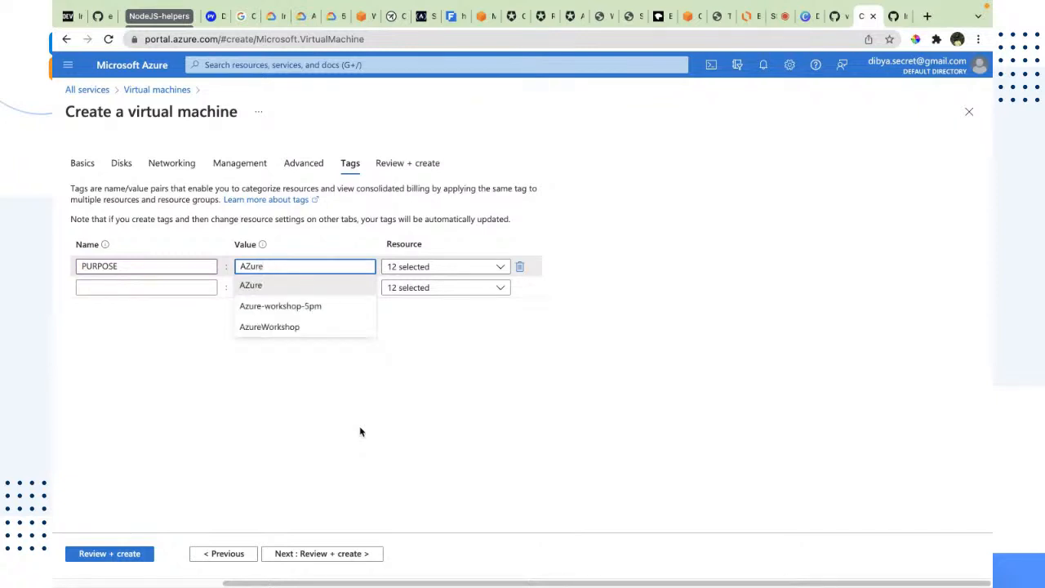
pyautogui.write('-worksh')
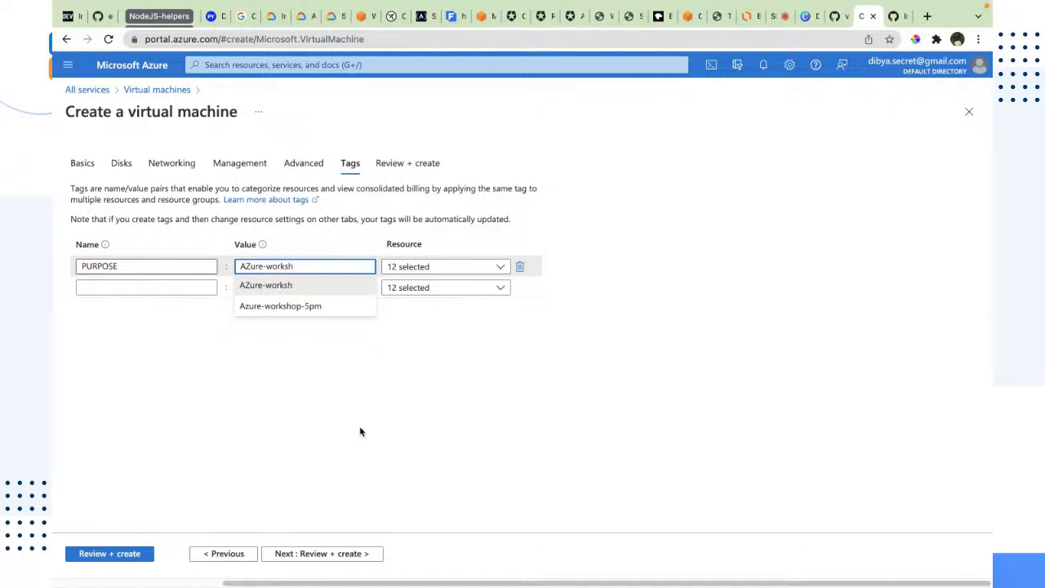
pyautogui.write('op')
pyautogui.click(354, 511)
pyautogui.moveTo(110, 266); pyautogui.dragTo(123, 272)
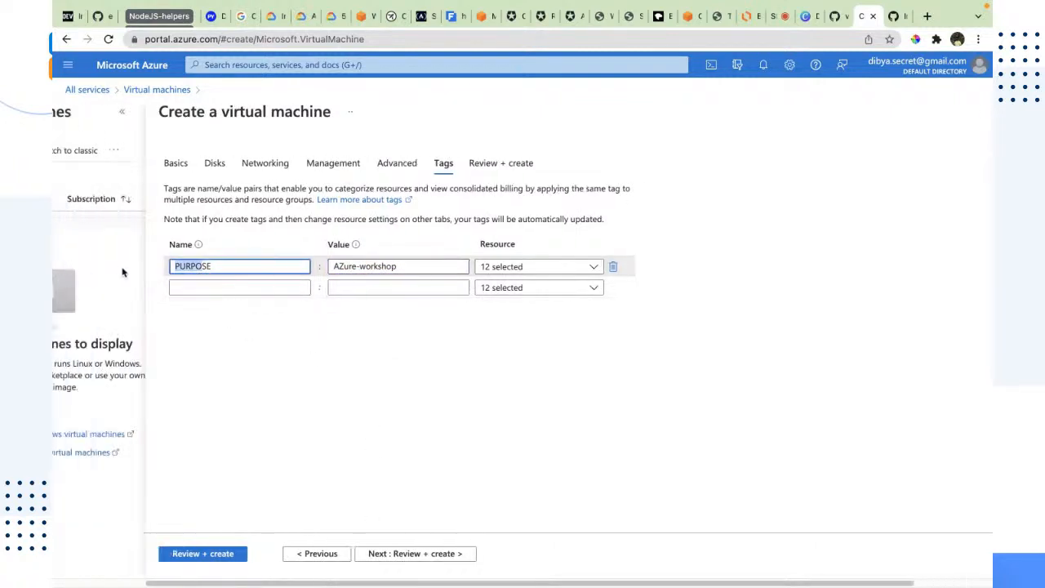
pyautogui.click(342, 267)
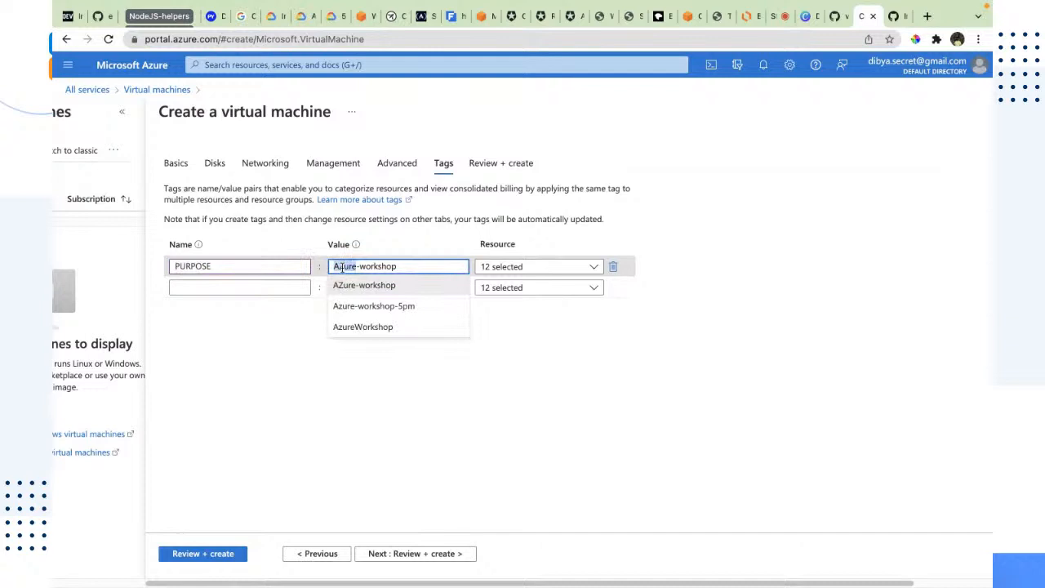
# Review and create the virtual machine, downloading the new SSH private key and creating the resource
pyautogui.click(375, 560)
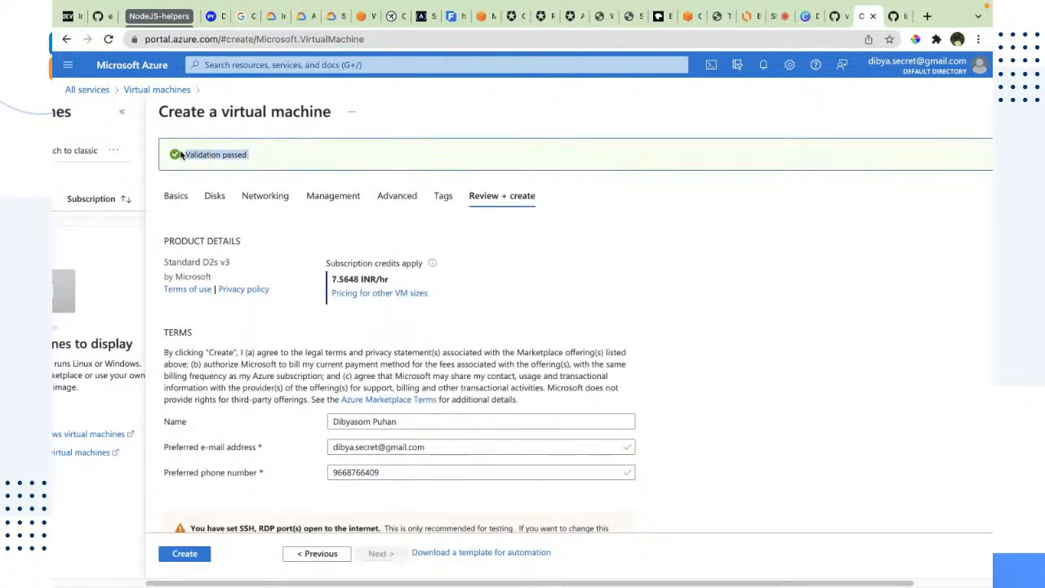
pyautogui.scroll(-2, 408, 261)
pyautogui.click(183, 554)
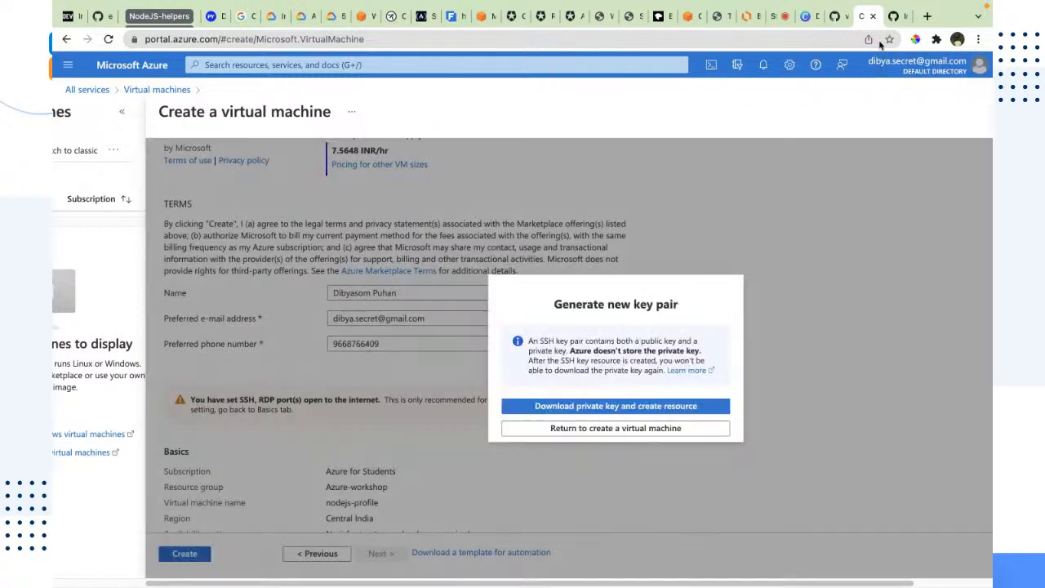
pyautogui.click(549, 406)
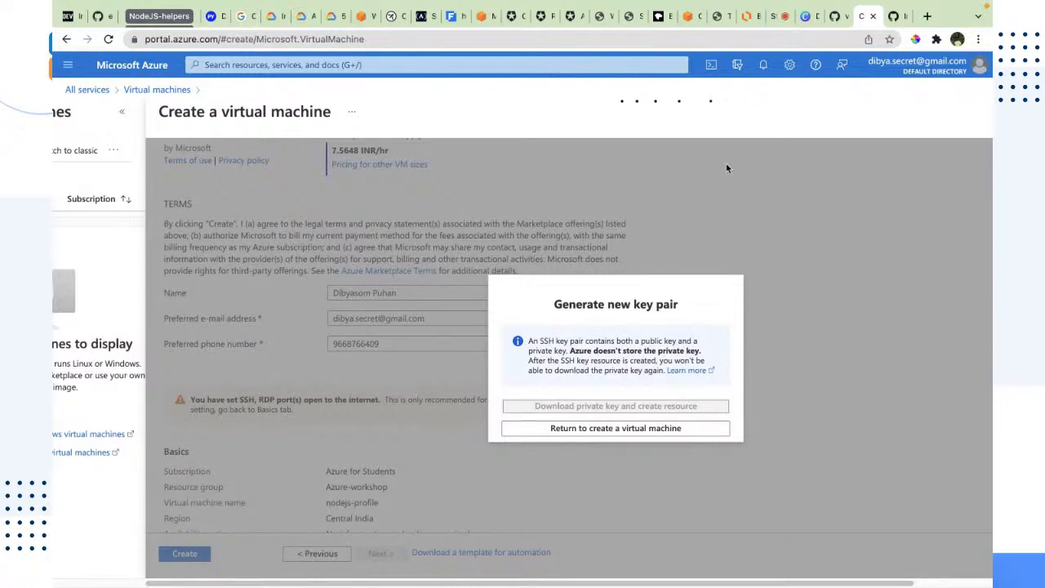
# Read a viewer's question in the stream comments, then search Google for gdps data law in a new tab
pyautogui.click(773, 16)
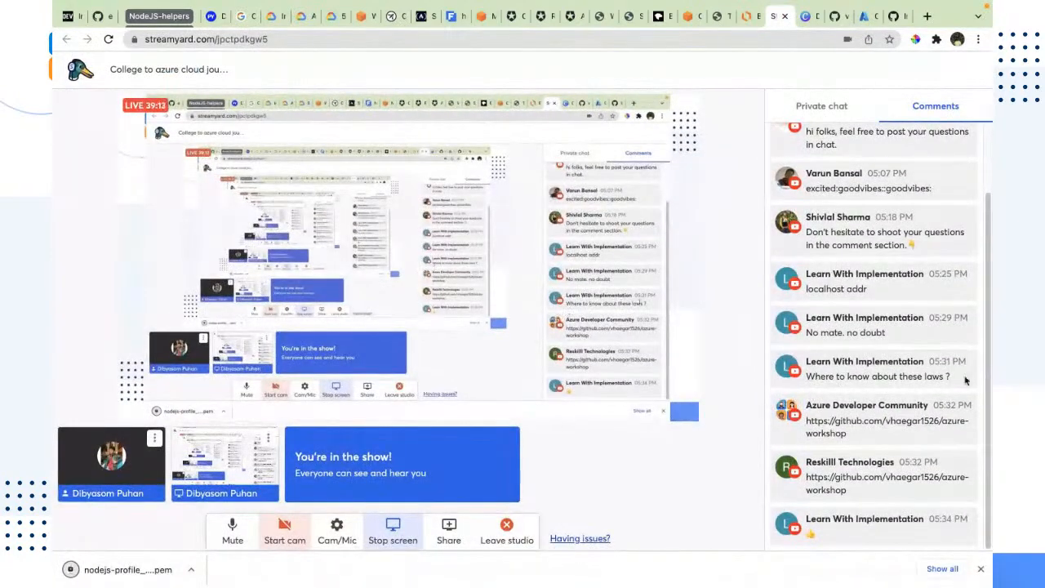
pyautogui.moveTo(951, 376); pyautogui.dragTo(805, 377)
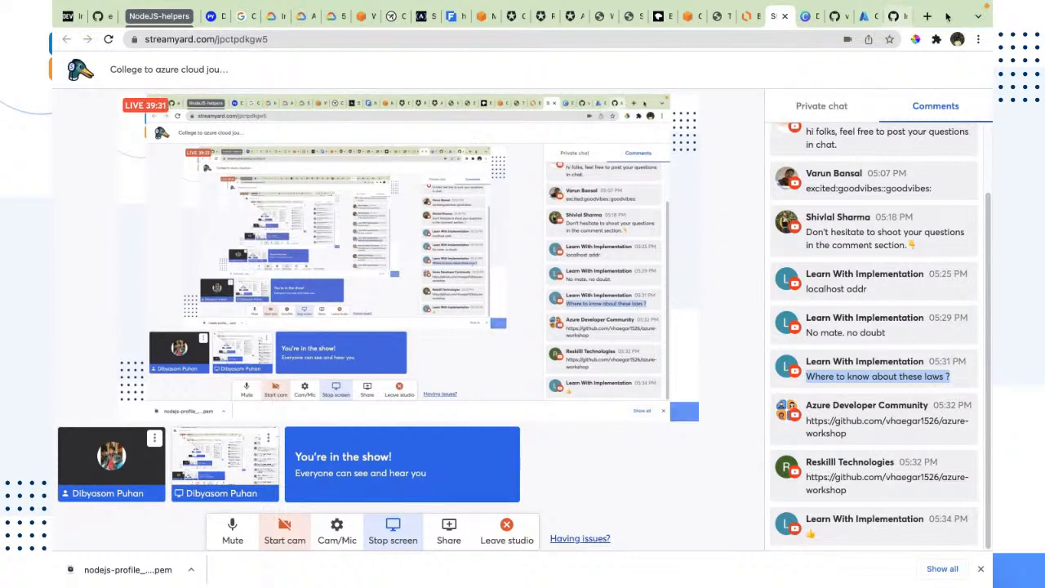
pyautogui.click(928, 16)
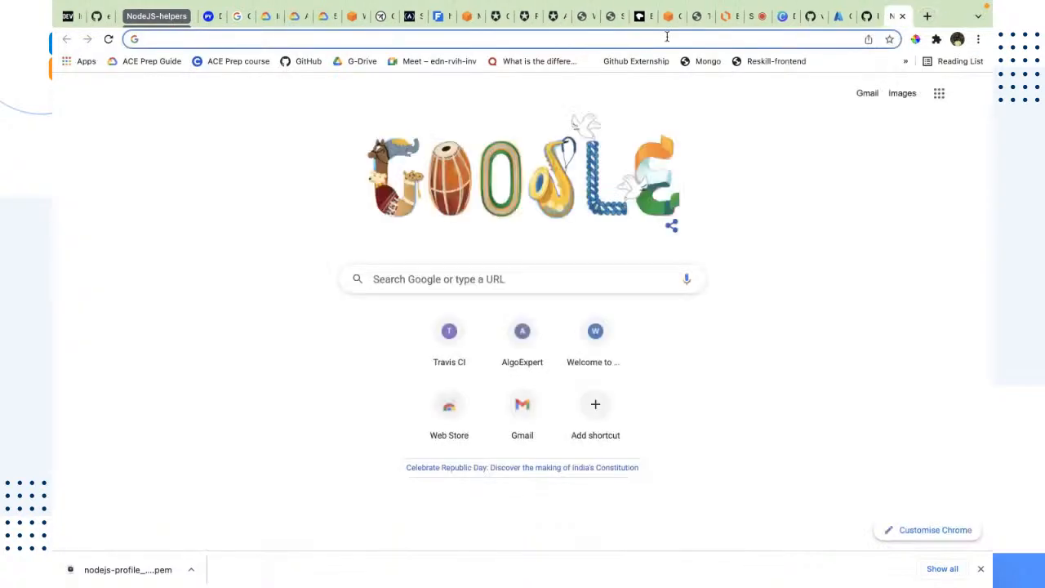
pyautogui.write('gdps')
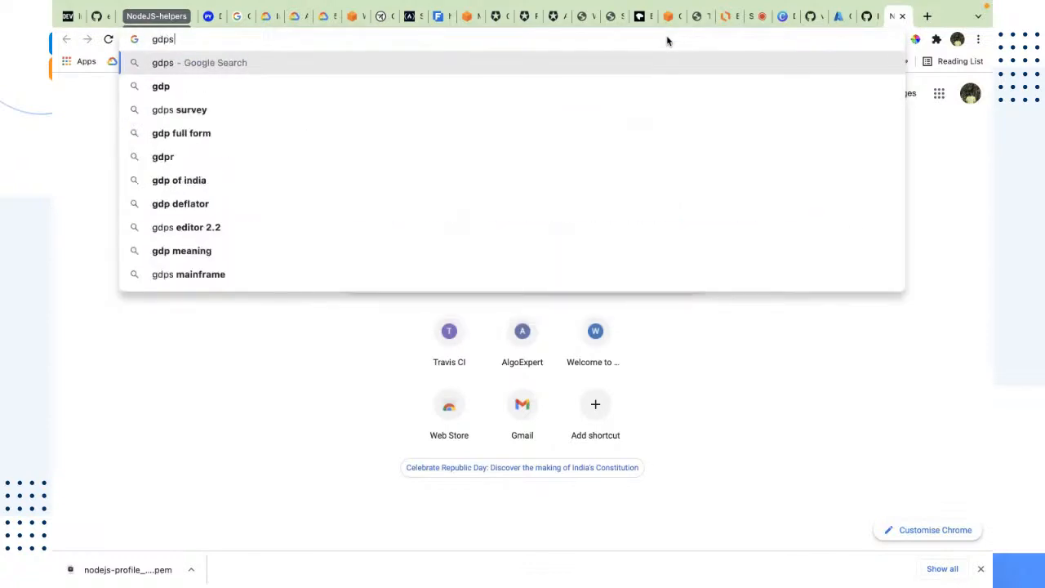
pyautogui.write(' lar')
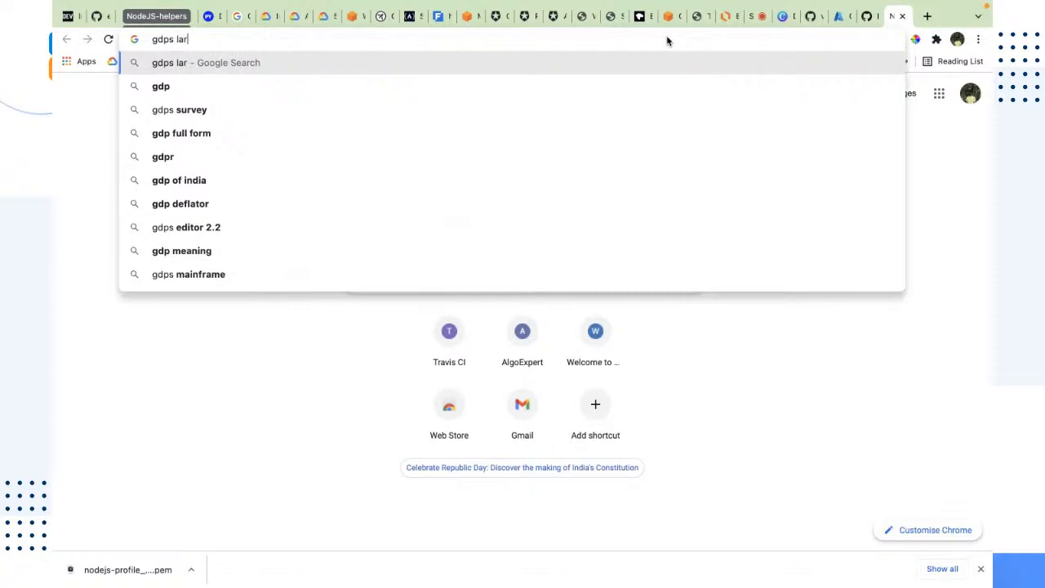
pyautogui.press('BackSpace')
pyautogui.press('BackSpace')
pyautogui.press('BackSpace')
pyautogui.write('data law')
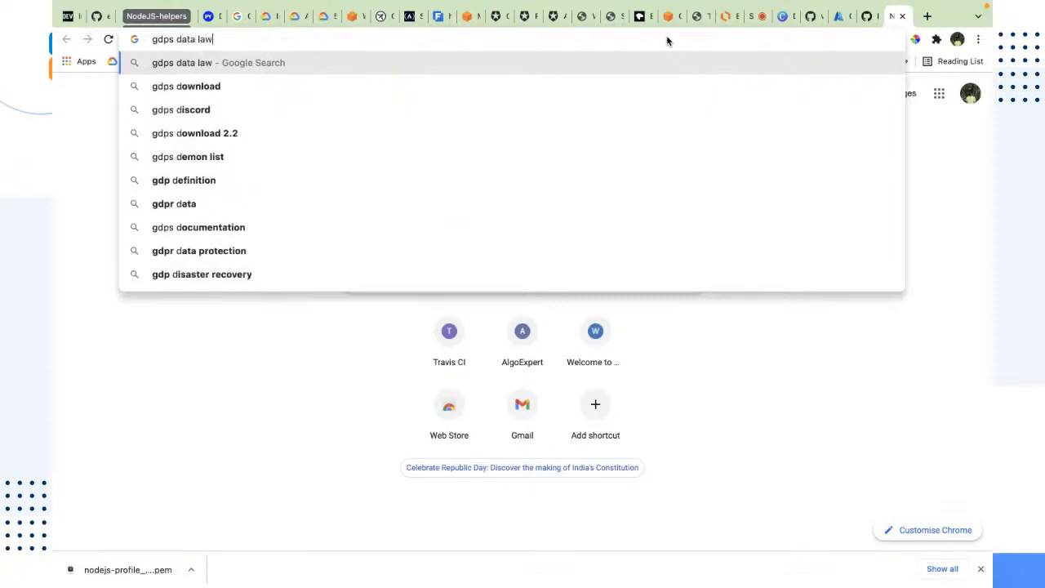
pyautogui.press('Return')
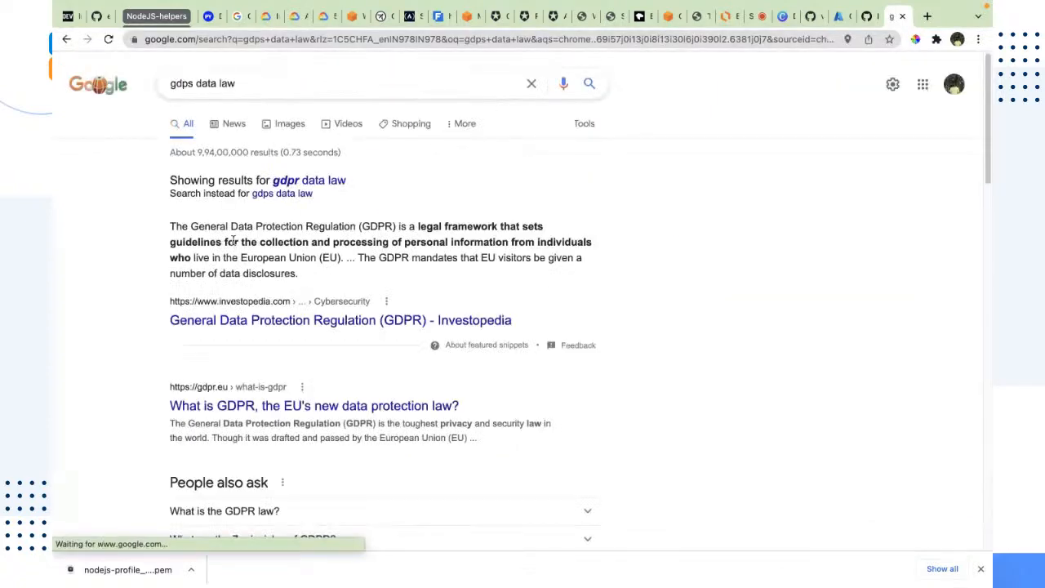
# Open the Investopedia GDPR article from the results and read through it
pyautogui.click(328, 320)
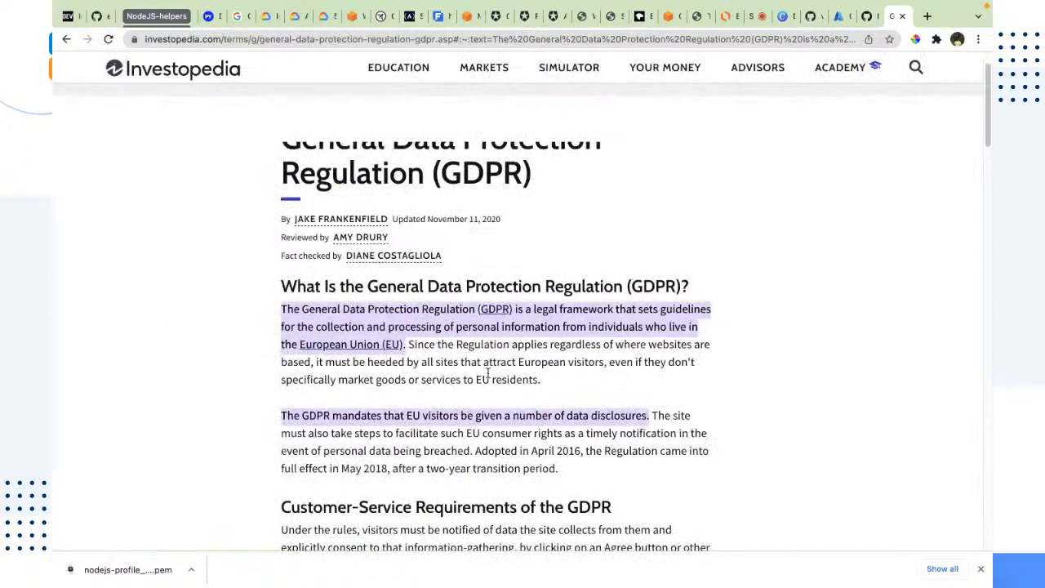
pyautogui.scroll(-7, 601, 362)
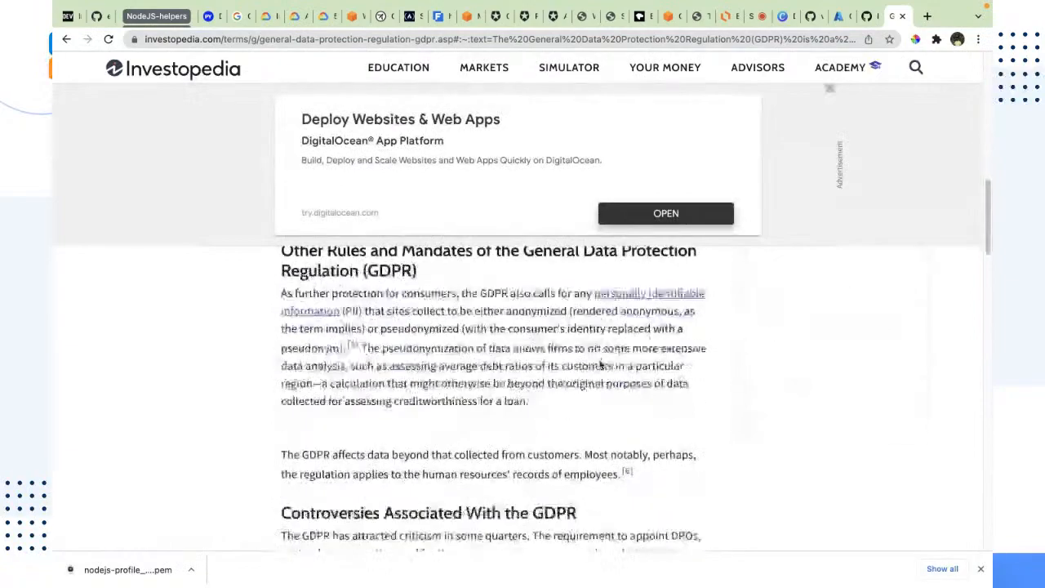
pyautogui.scroll(-5, 591, 385)
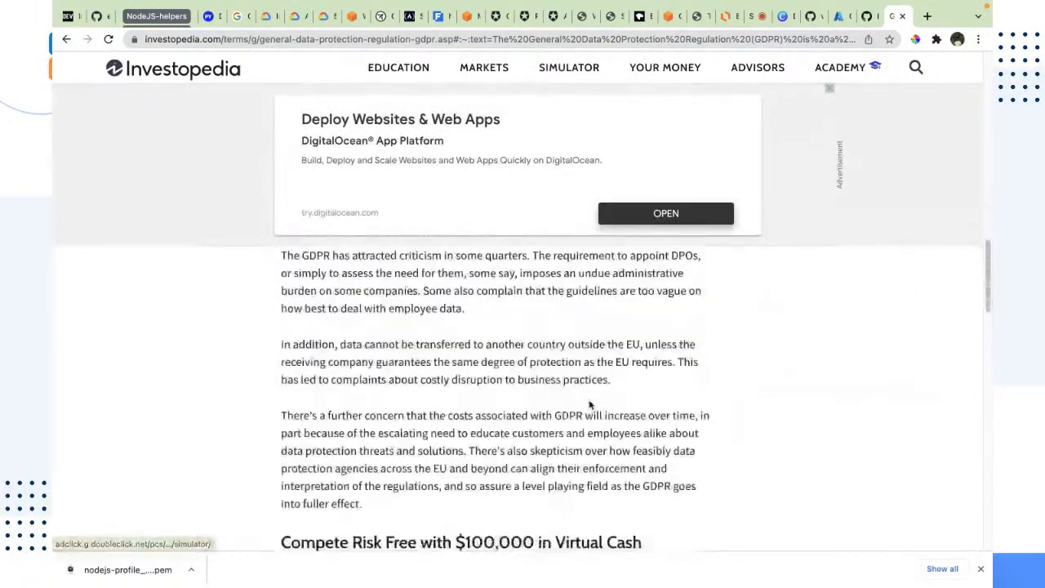
pyautogui.scroll(5, 590, 392)
pyautogui.scroll(10, 589, 400)
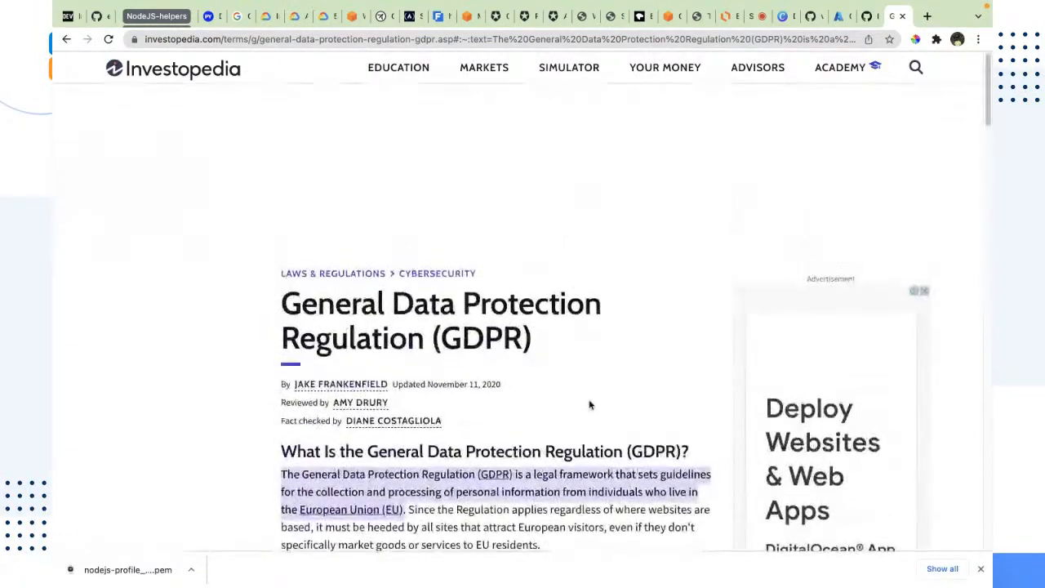
pyautogui.moveTo(532, 346); pyautogui.dragTo(275, 323)
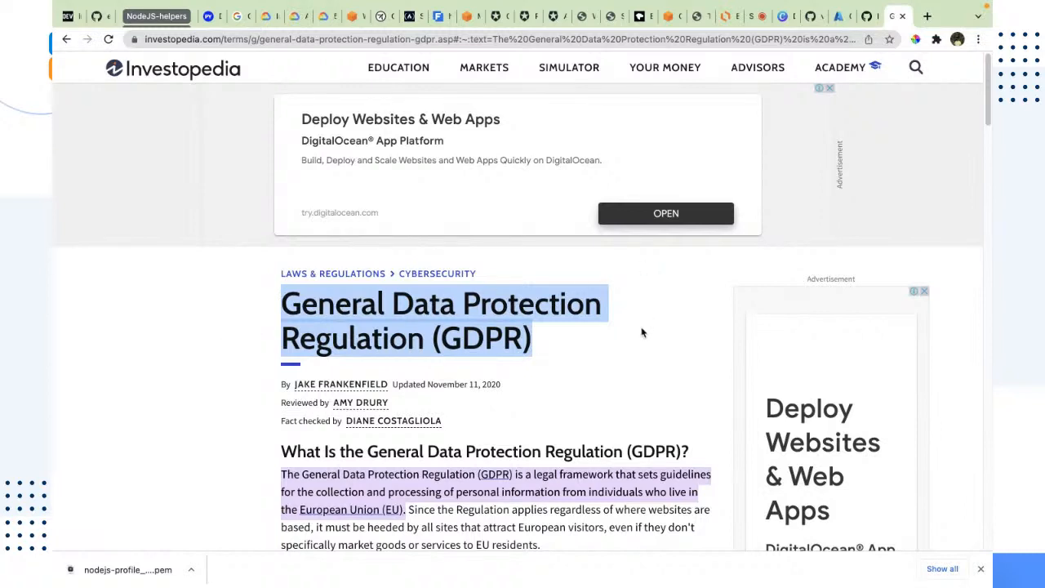
pyautogui.click(638, 356)
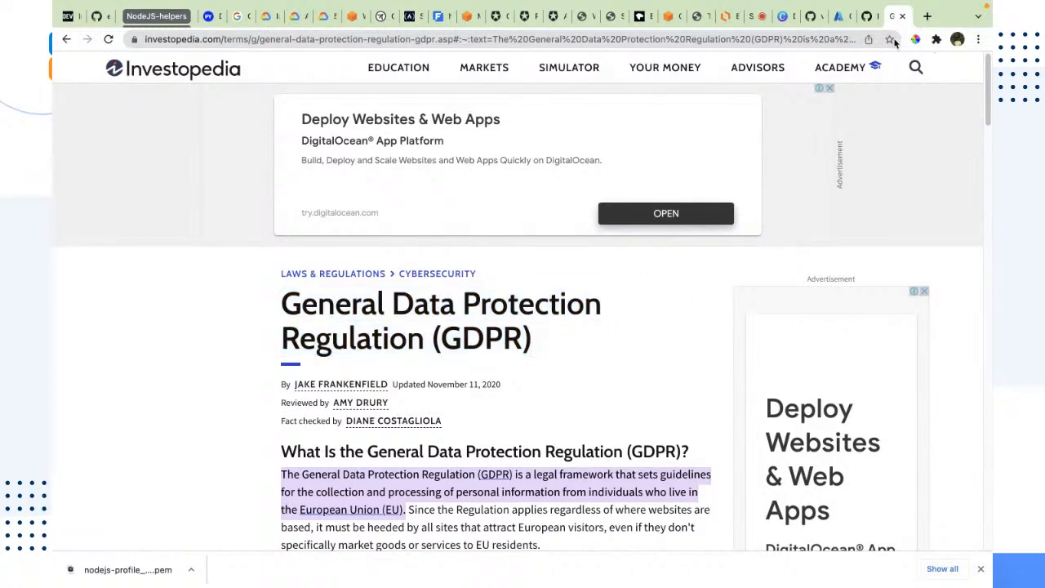
pyautogui.moveTo(537, 347); pyautogui.dragTo(253, 308)
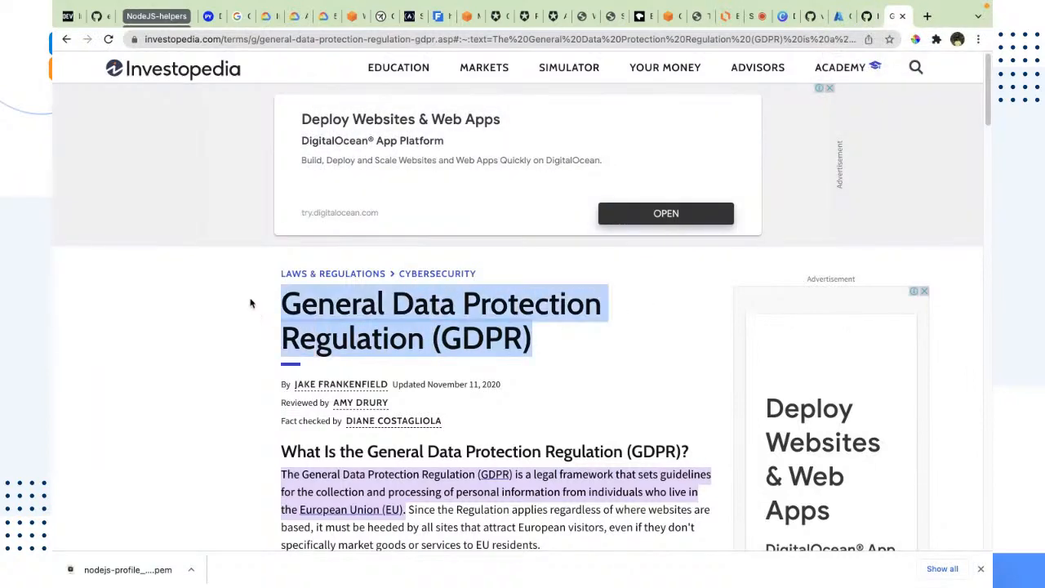
pyautogui.click(545, 351)
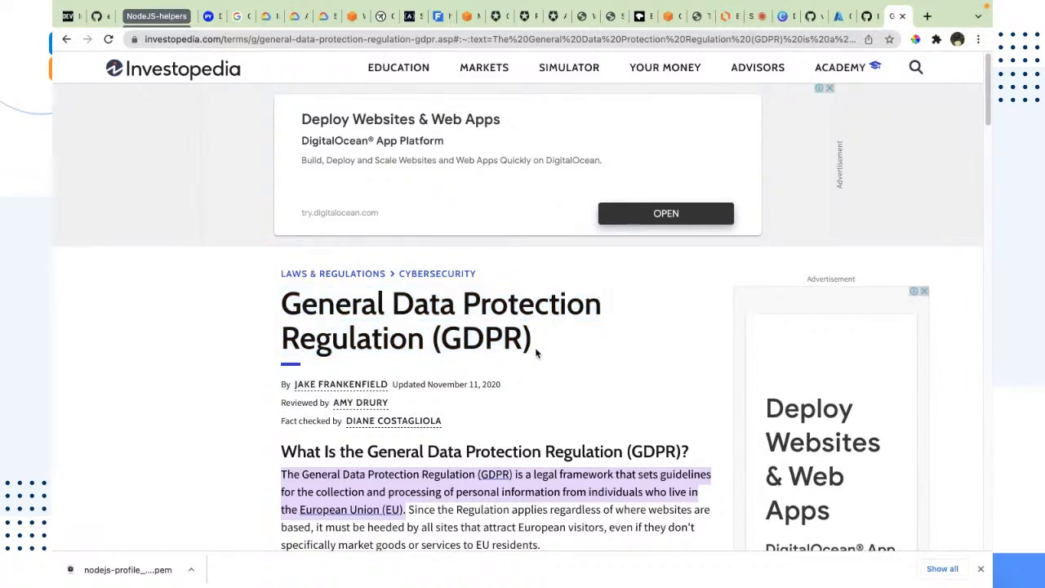
pyautogui.moveTo(535, 347); pyautogui.dragTo(270, 319)
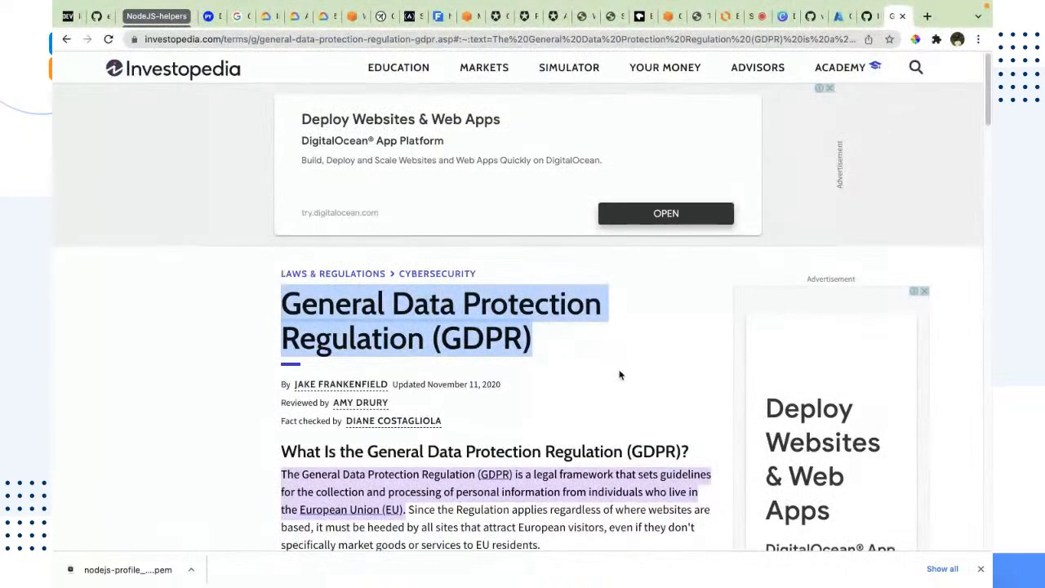
# Return to the Azure deployment page and open the newly deployed virtual machine resource
pyautogui.click(868, 19)
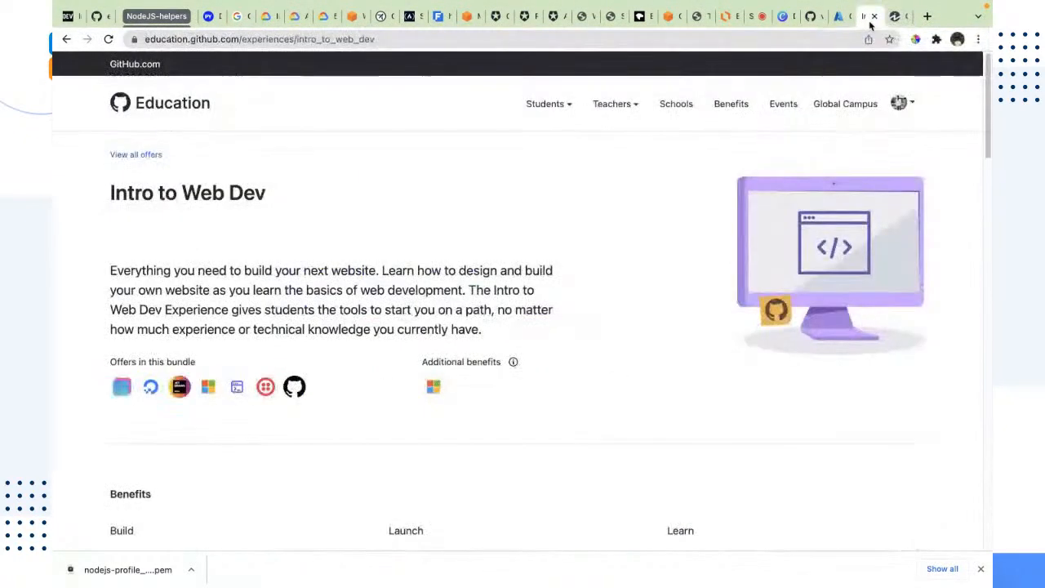
pyautogui.click(840, 18)
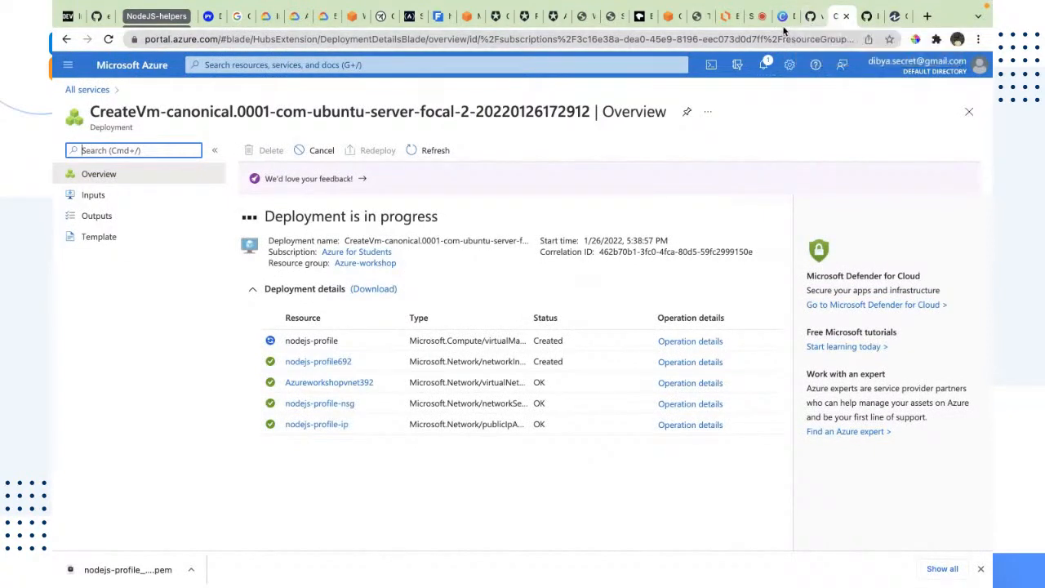
pyautogui.click(794, 22)
pyautogui.click(811, 16)
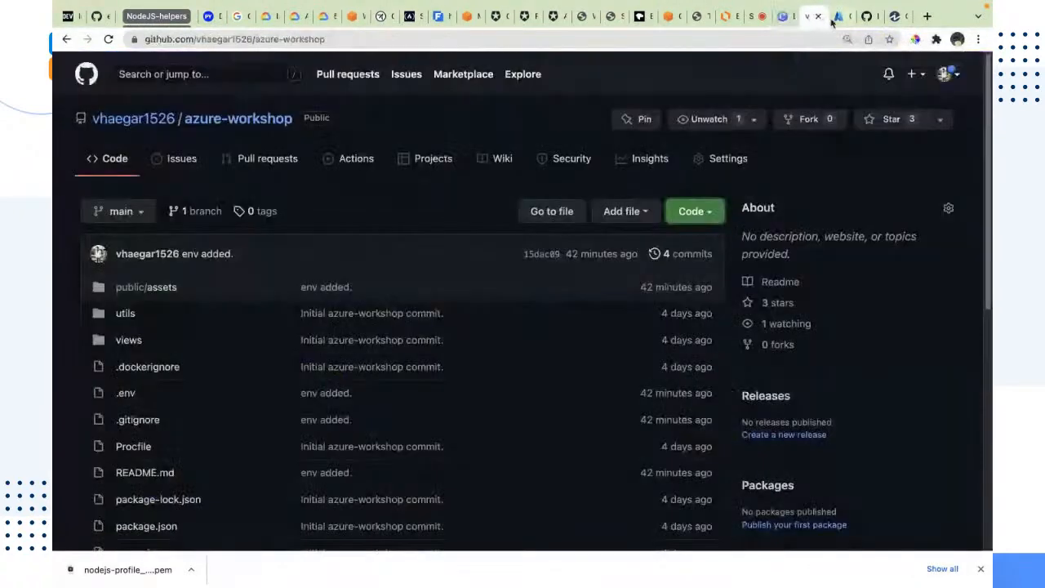
pyautogui.click(839, 16)
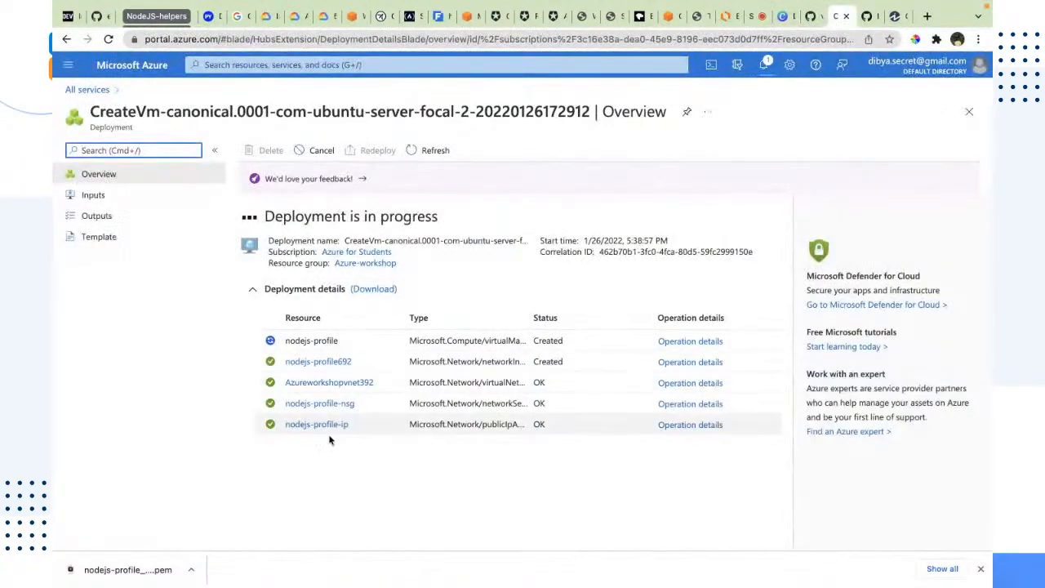
pyautogui.moveTo(543, 480); pyautogui.dragTo(280, 250)
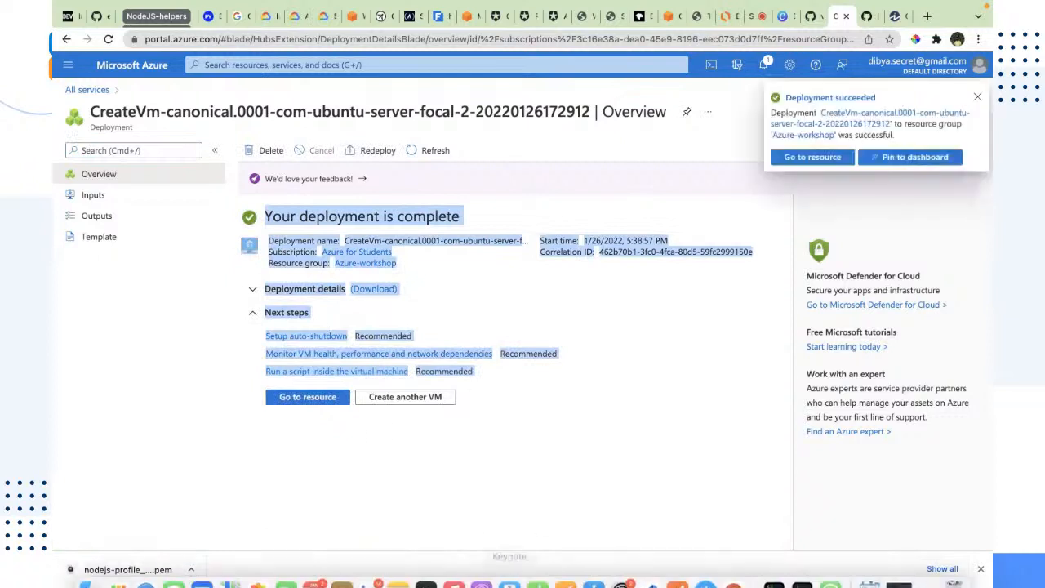
pyautogui.click(504, 320)
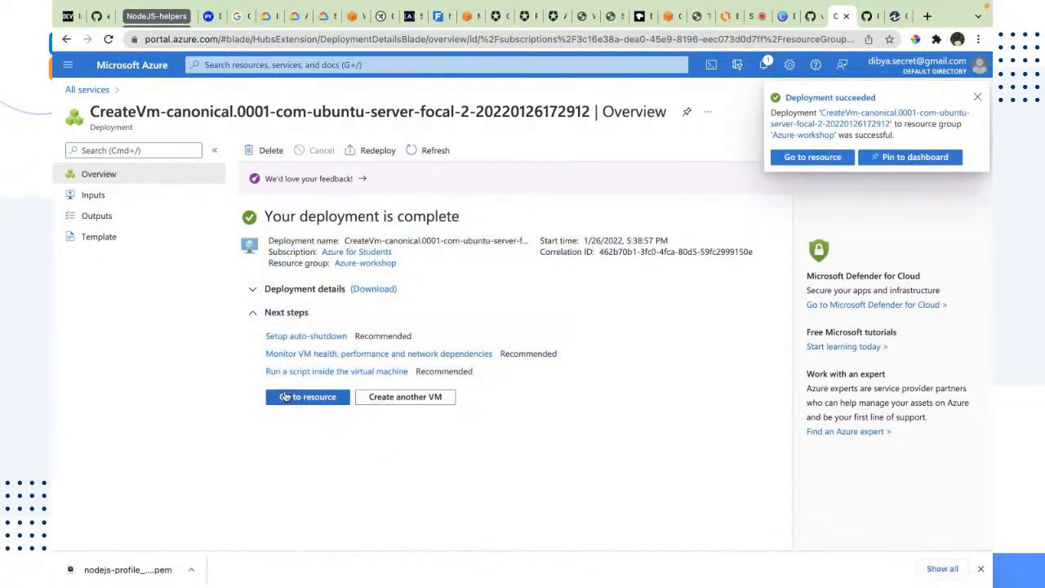
pyautogui.click(307, 397)
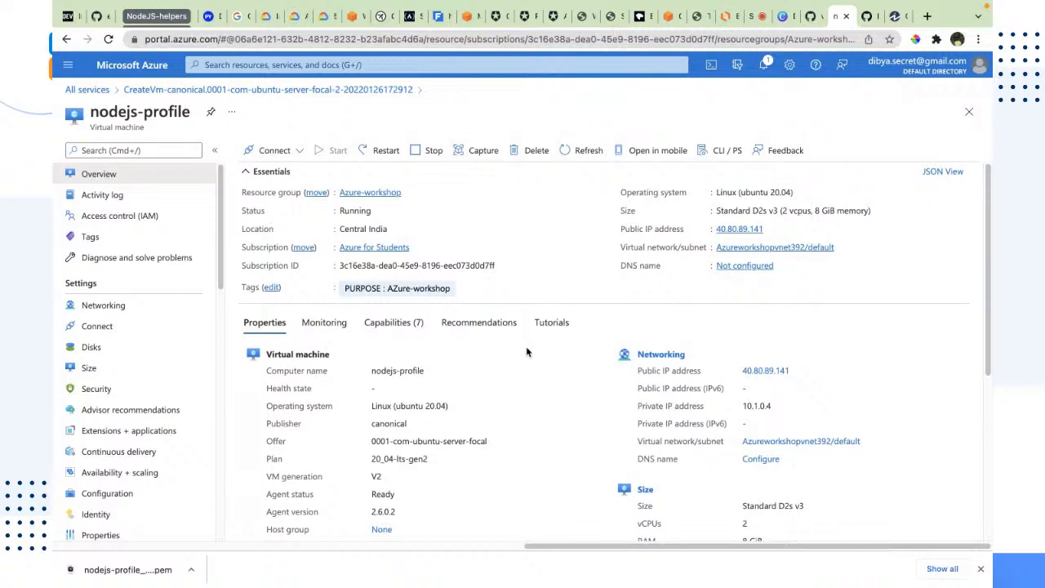
# Examine the virtual machine's properties and networking details, including its public IP address
pyautogui.click(285, 150)
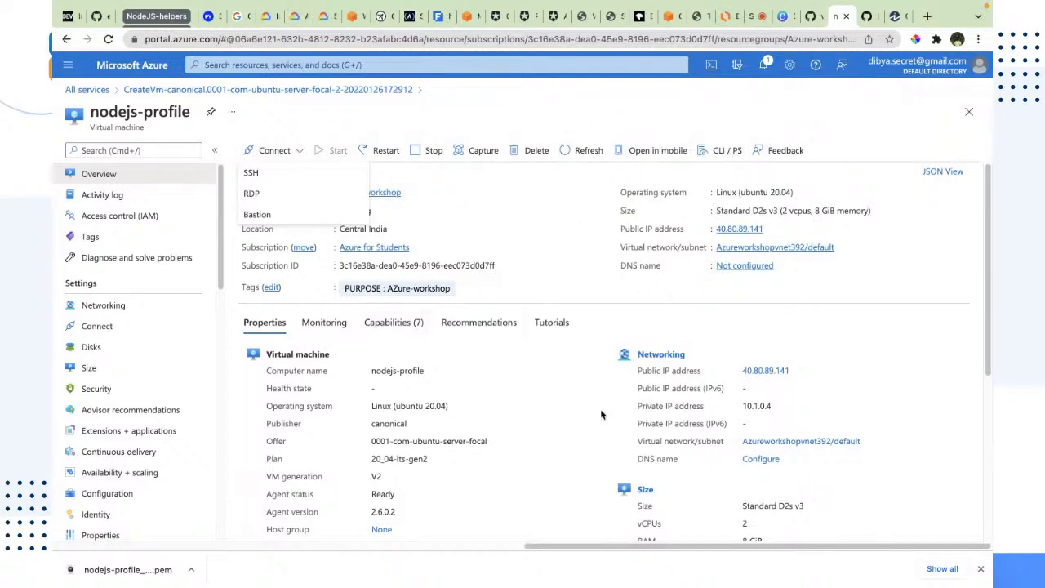
pyautogui.click(779, 330)
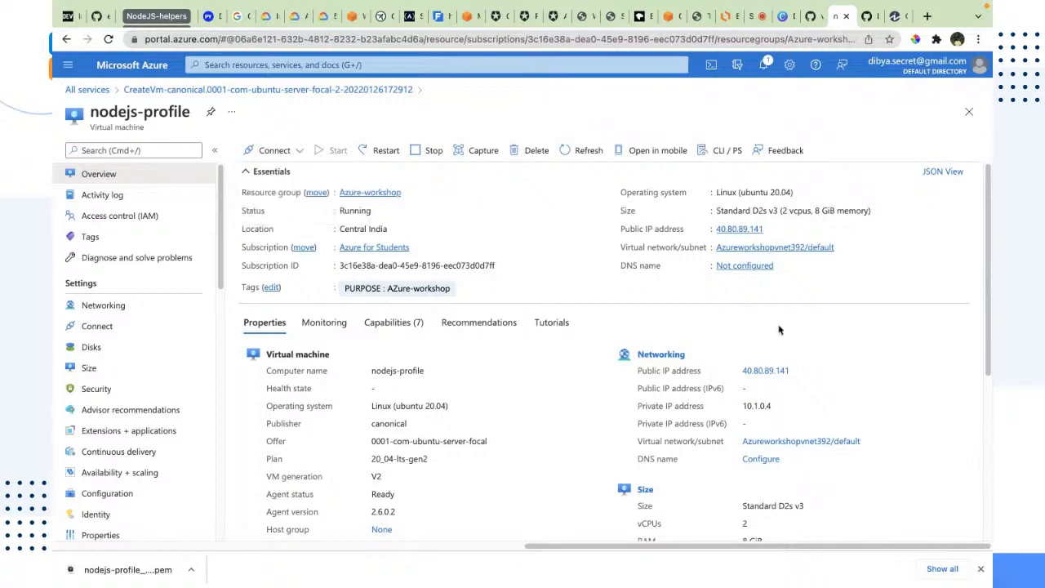
pyautogui.scroll(-3, 779, 330)
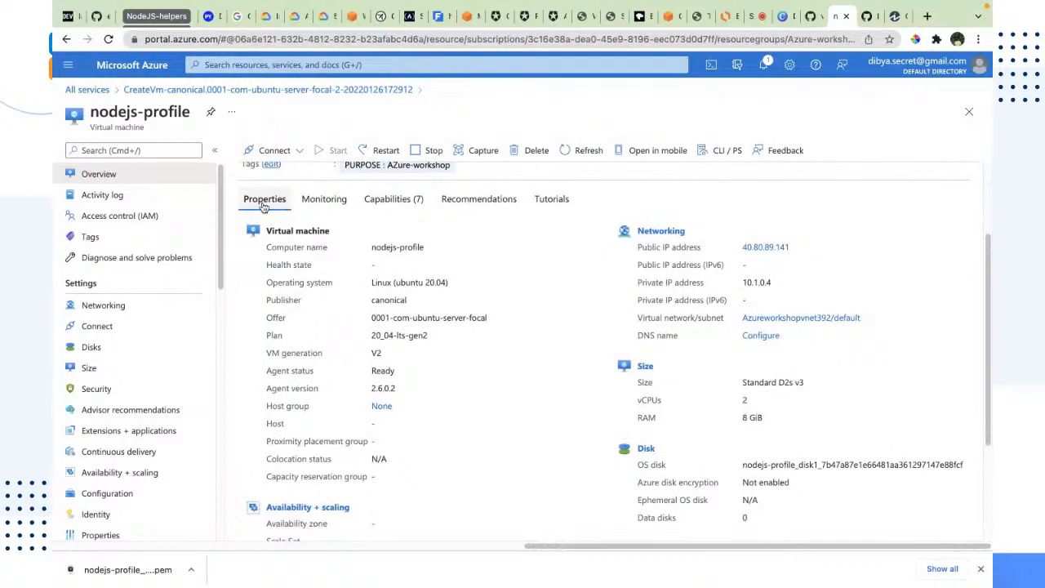
pyautogui.moveTo(367, 250); pyautogui.dragTo(452, 443)
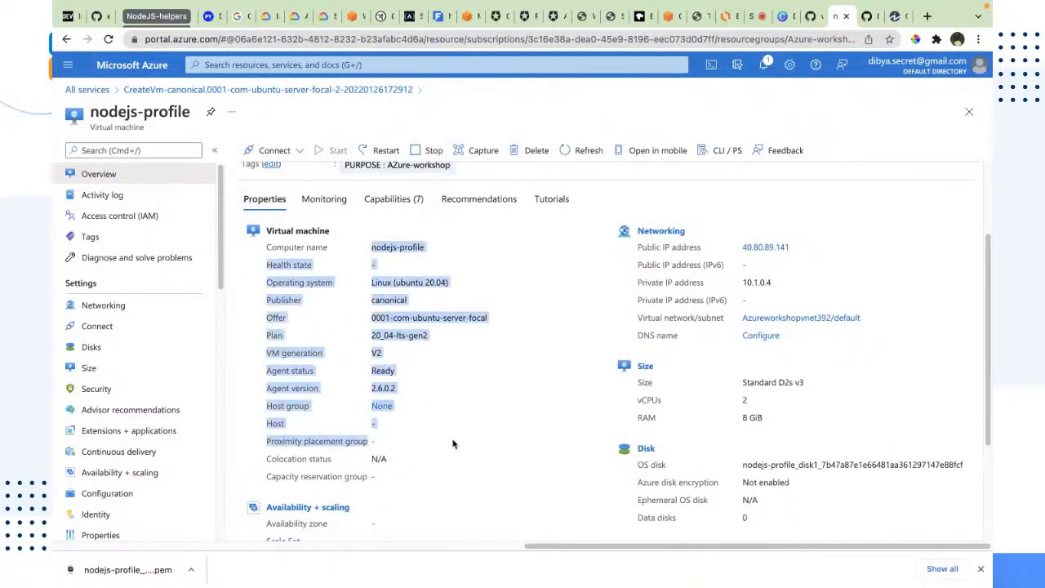
pyautogui.click(490, 395)
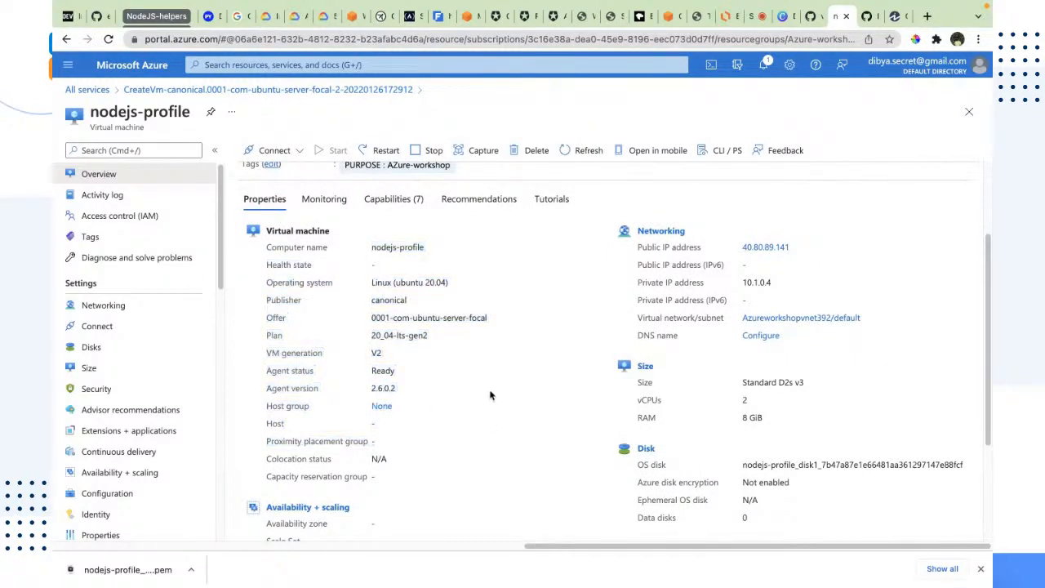
pyautogui.moveTo(634, 244); pyautogui.dragTo(778, 332)
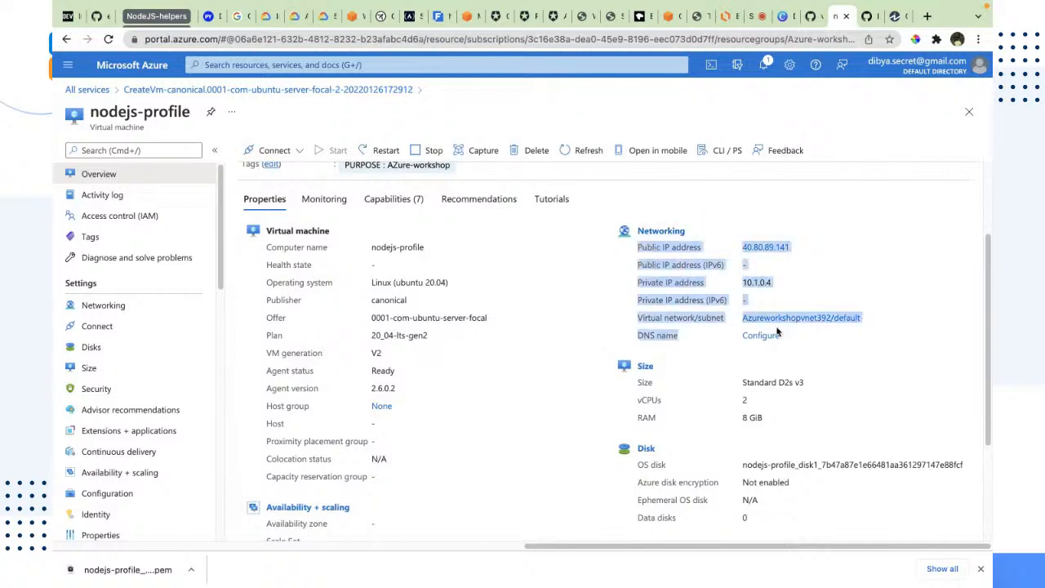
pyautogui.click(751, 278)
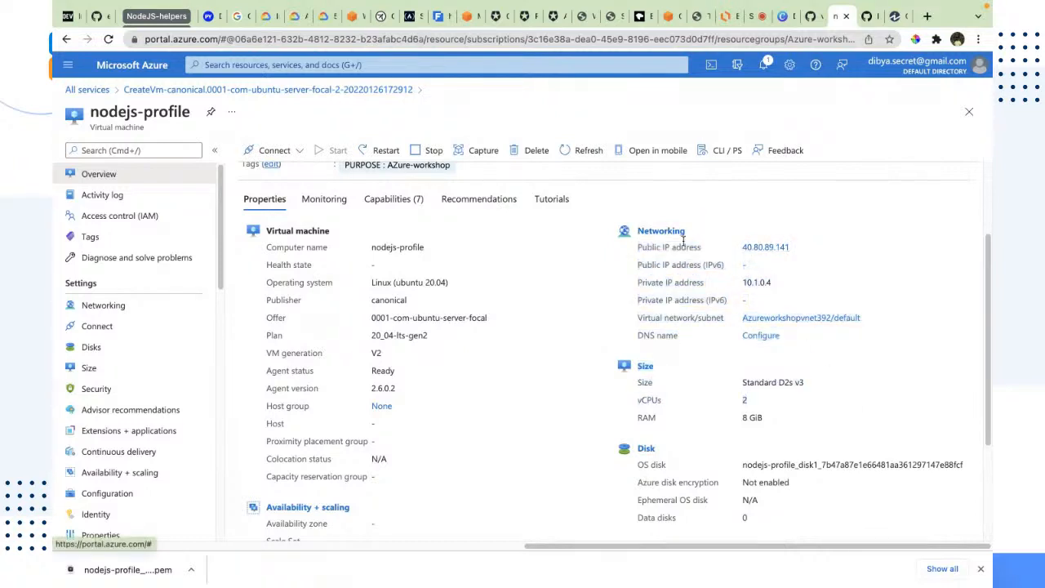
pyautogui.moveTo(638, 247); pyautogui.dragTo(700, 247)
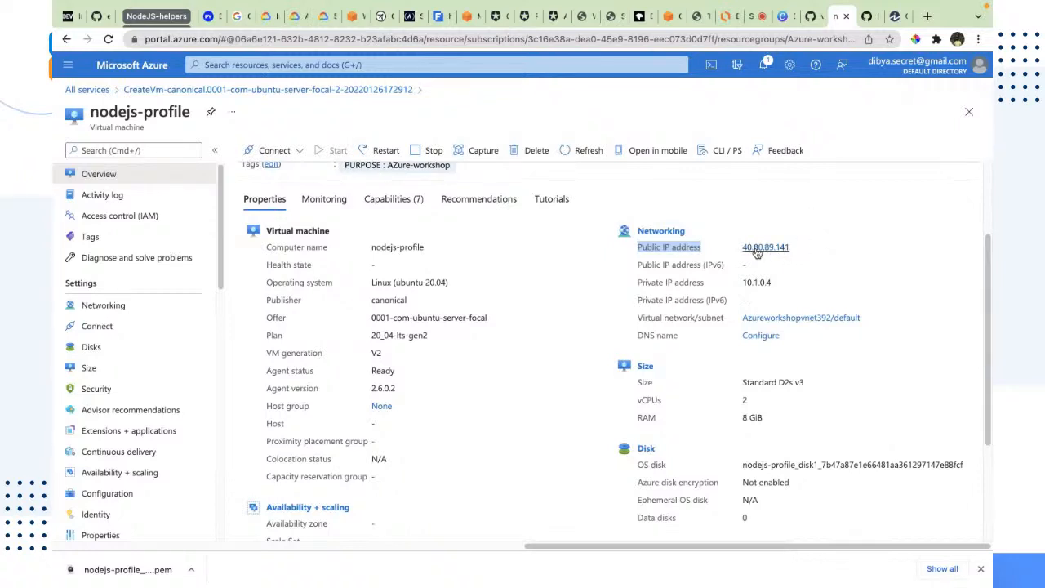
pyautogui.moveTo(741, 246); pyautogui.dragTo(787, 245)
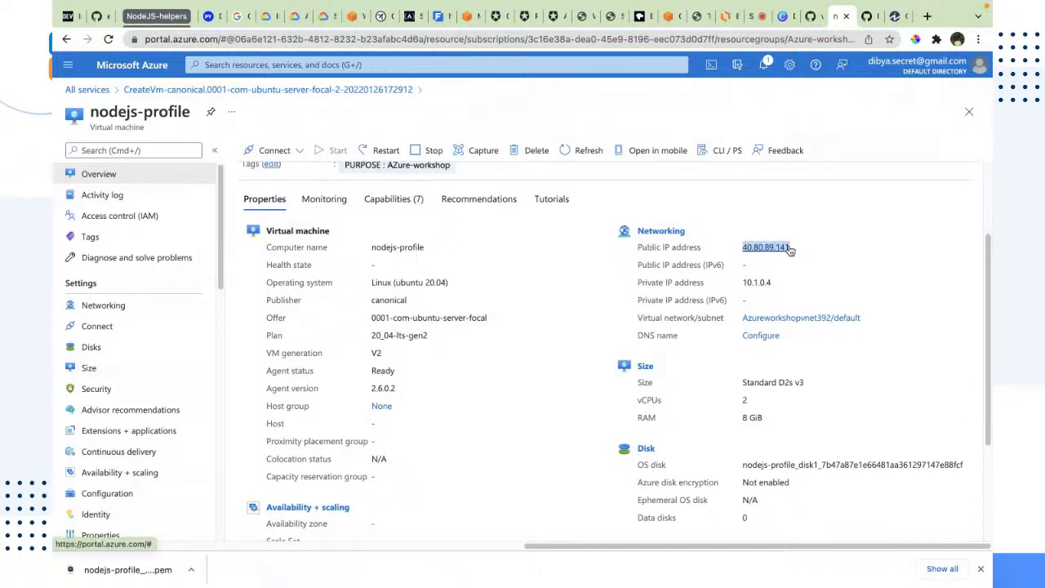
# Open the VM's public IP address 40.80.89.141 in a new browser tab
pyautogui.hotkey('ctrl', 't')
pyautogui.press('Return')
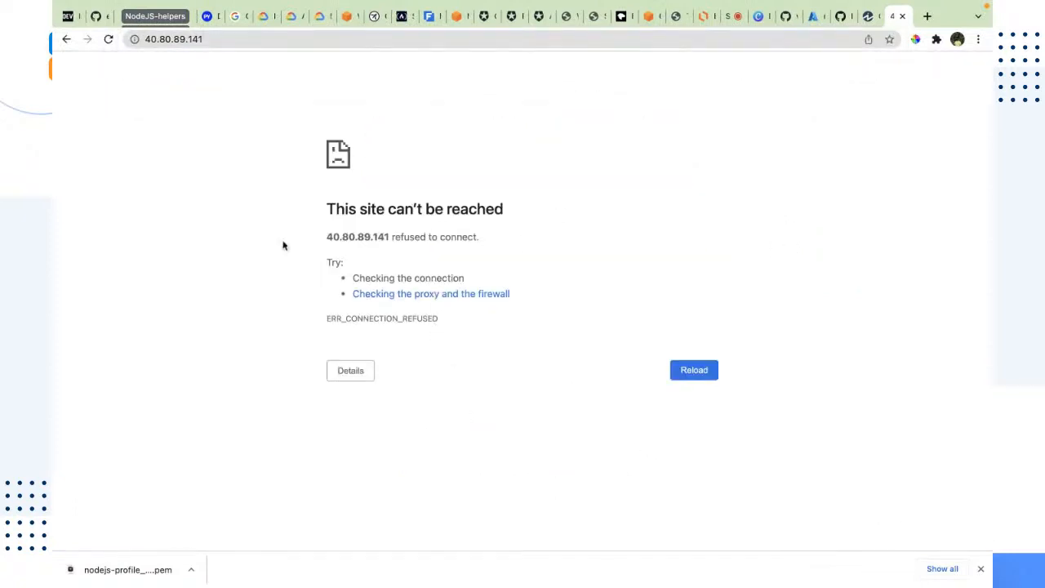
pyautogui.moveTo(289, 201); pyautogui.dragTo(483, 348)
pyautogui.click(483, 348)
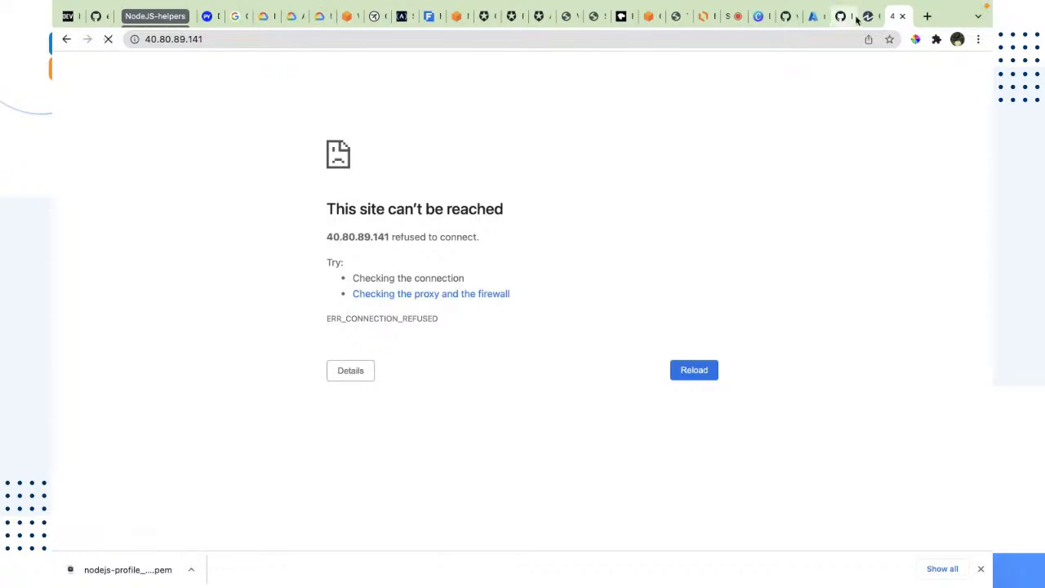
pyautogui.click(882, 16)
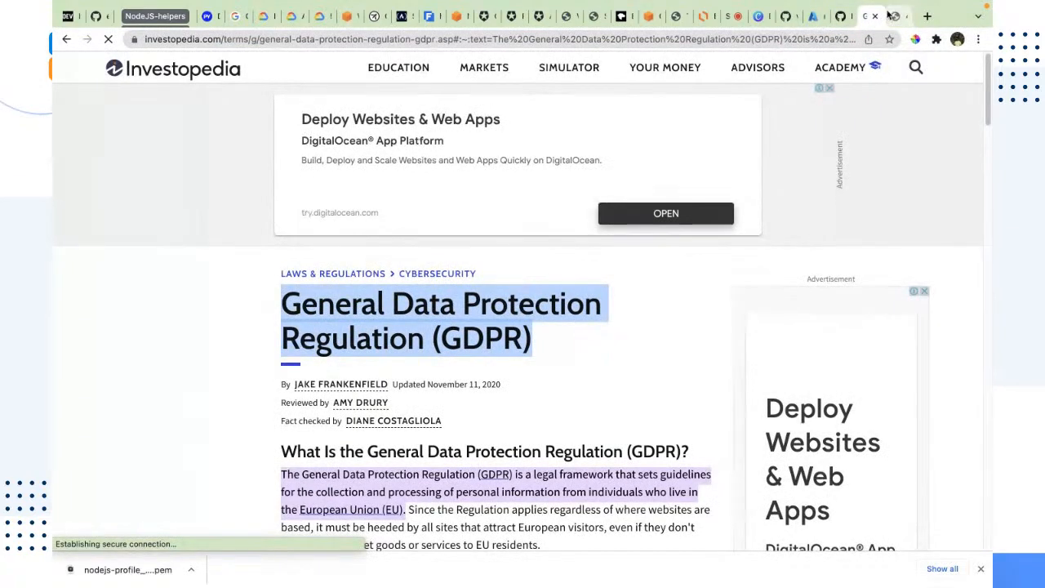
pyautogui.click(874, 16)
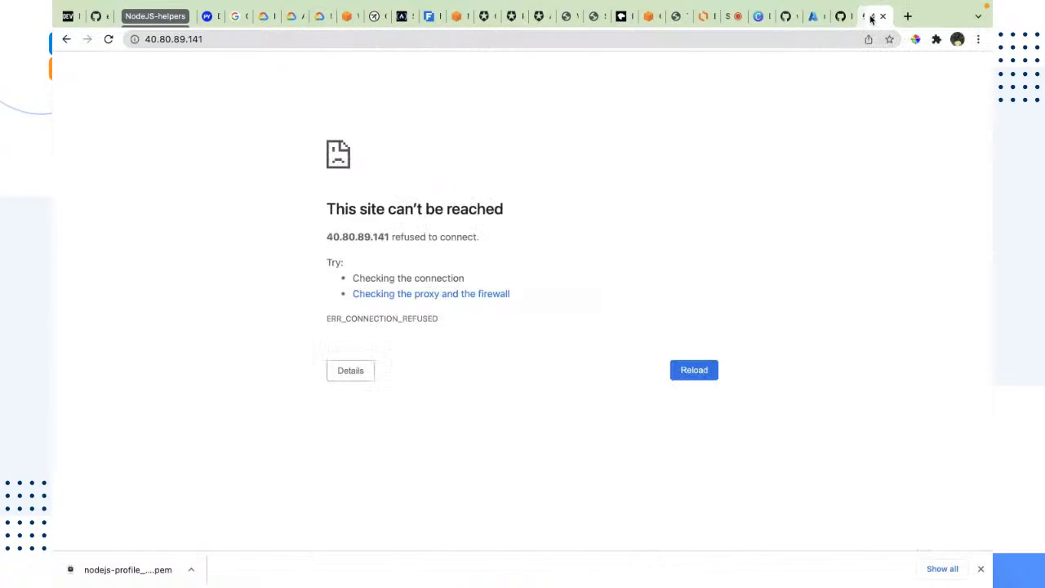
# Open the VM's SSH connection page and copy the example SSH command
pyautogui.click(825, 16)
pyautogui.scroll(3, 427, 221)
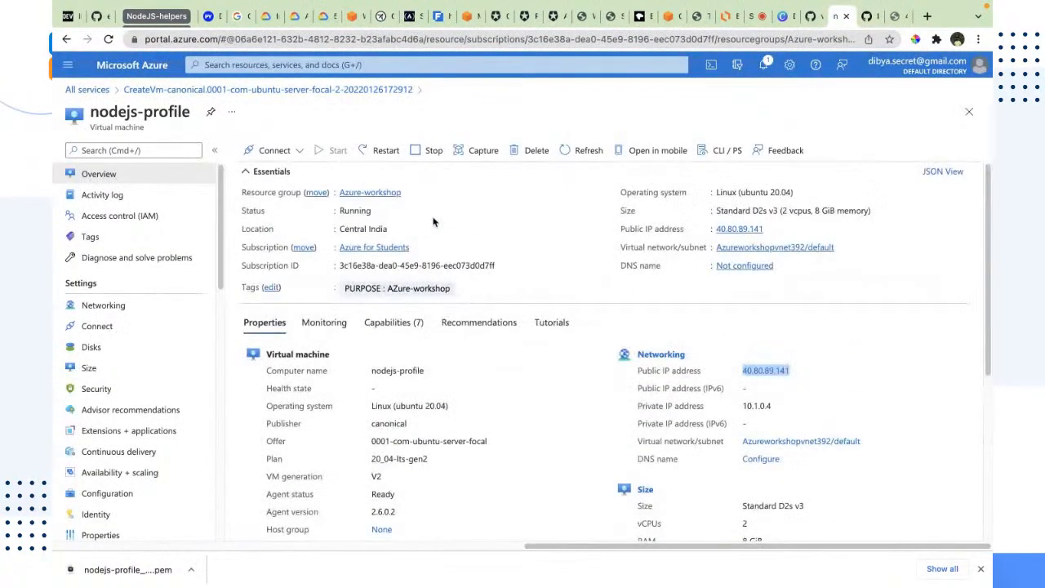
pyautogui.click(269, 150)
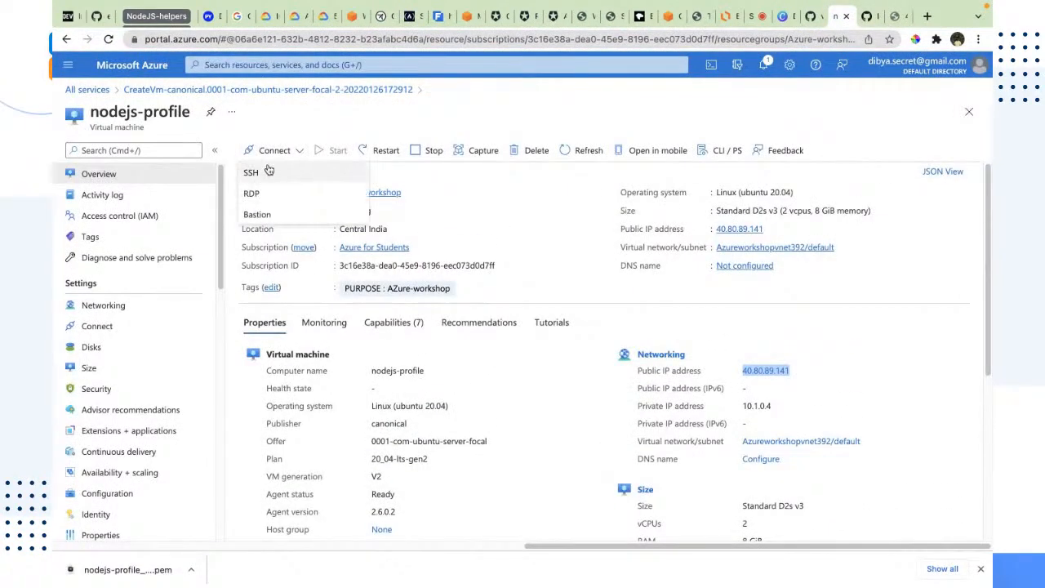
pyautogui.click(262, 170)
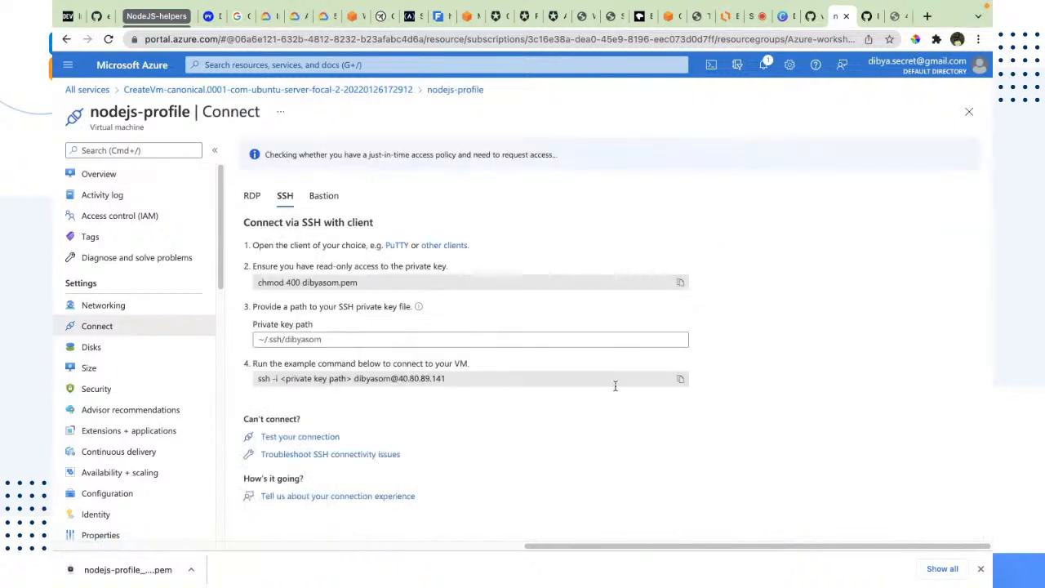
pyautogui.click(680, 381)
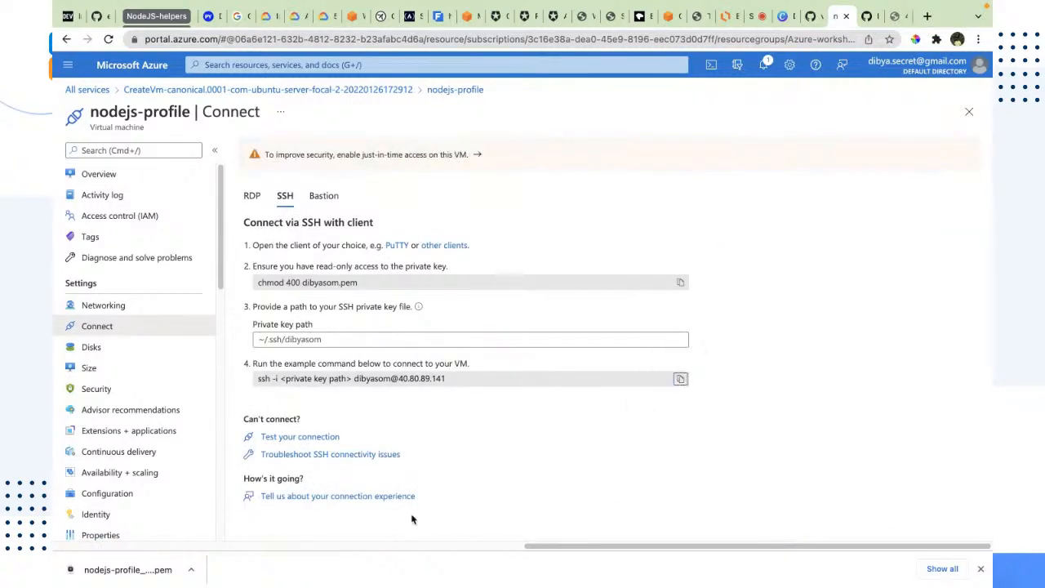
# Paste the SSH command into a cleared terminal and select its private key path placeholder for replacement
pyautogui.hotkey('ctrl', 'Right')
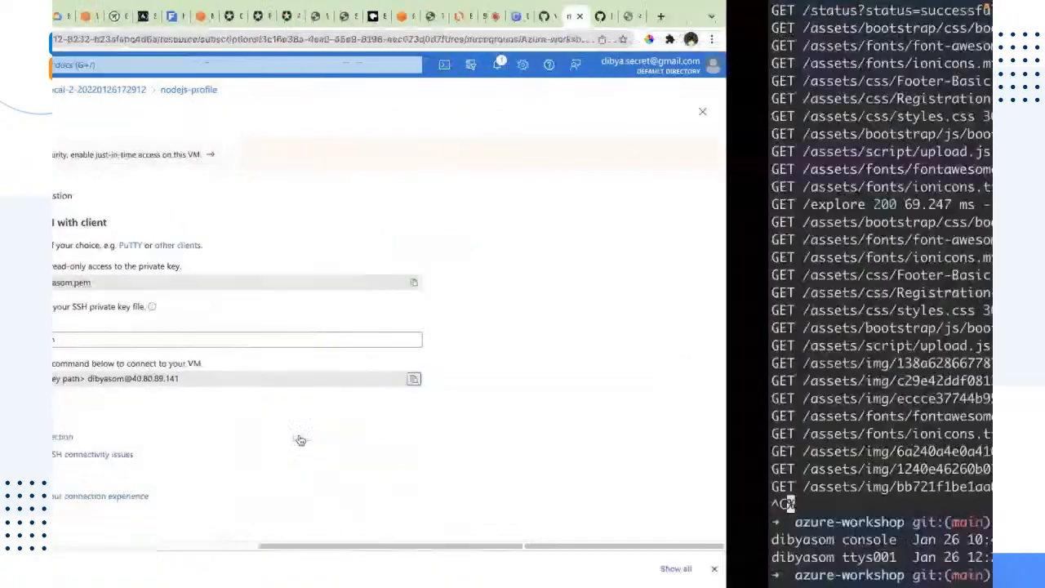
pyautogui.hotkey('ctrl', 'l')
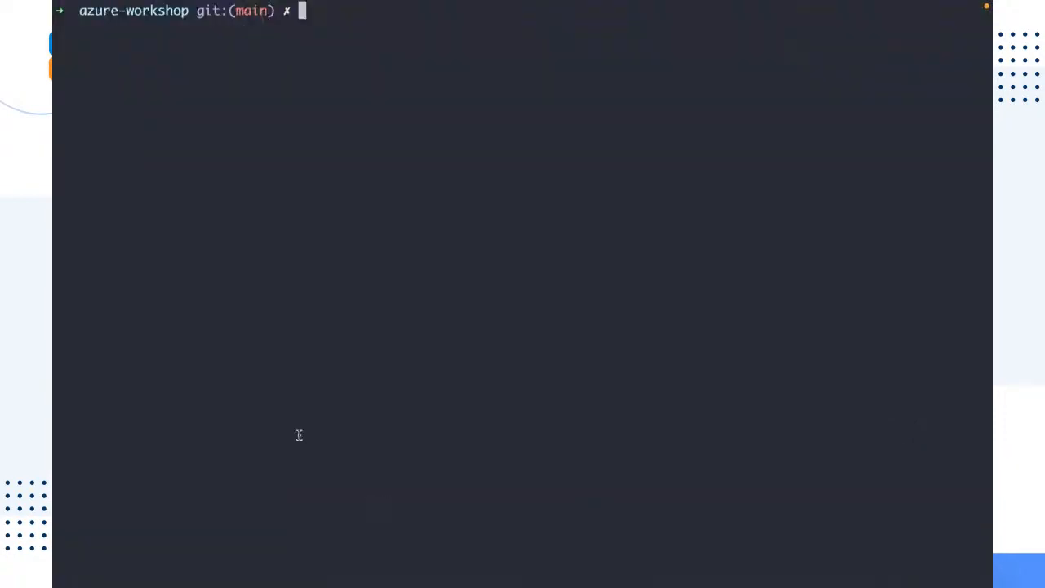
pyautogui.press('super+v')
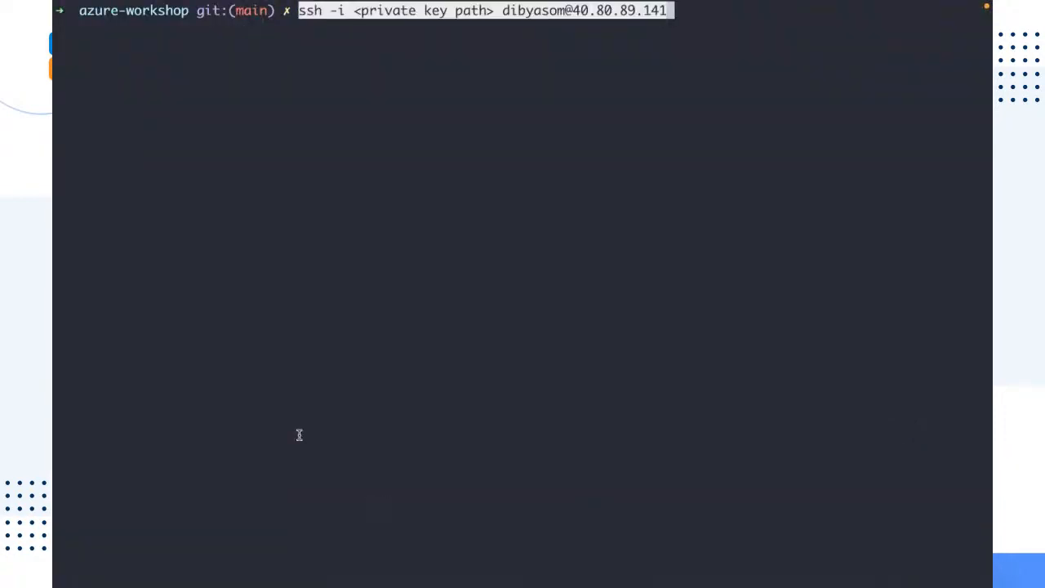
pyautogui.press('Left')
pyautogui.press('Left')
pyautogui.press('Left')
pyautogui.press('Left')
pyautogui.press('Left')
pyautogui.press('Left')
pyautogui.press('Left')
pyautogui.press('Left')
pyautogui.press('Left')
pyautogui.press('Left')
pyautogui.press('Left')
pyautogui.press('Left')
pyautogui.press('Left')
pyautogui.press('Left')
pyautogui.press('Left')
pyautogui.press('Left')
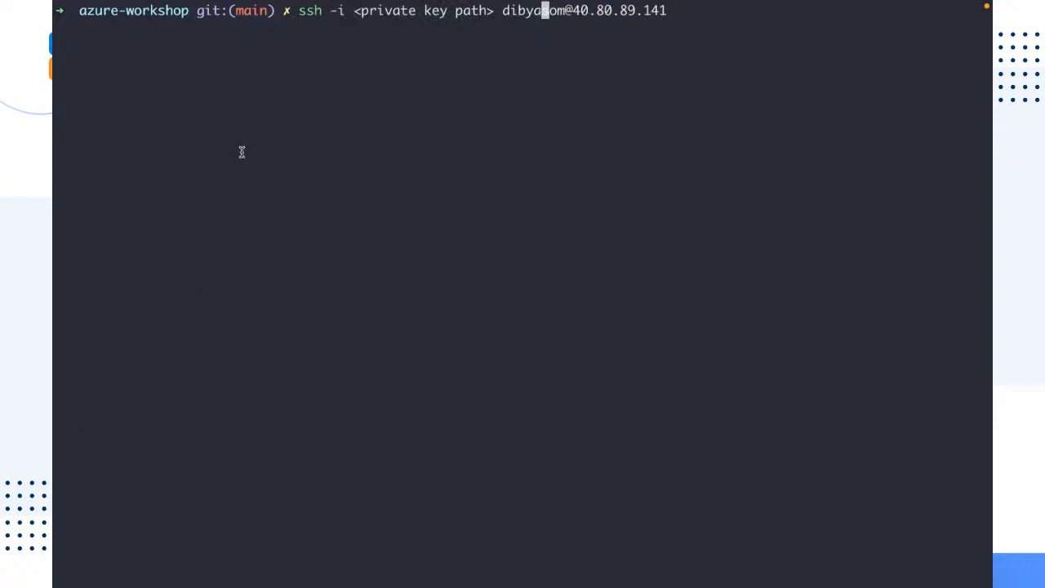
pyautogui.doubleClick(311, 12)
pyautogui.moveTo(355, 12); pyautogui.dragTo(494, 8)
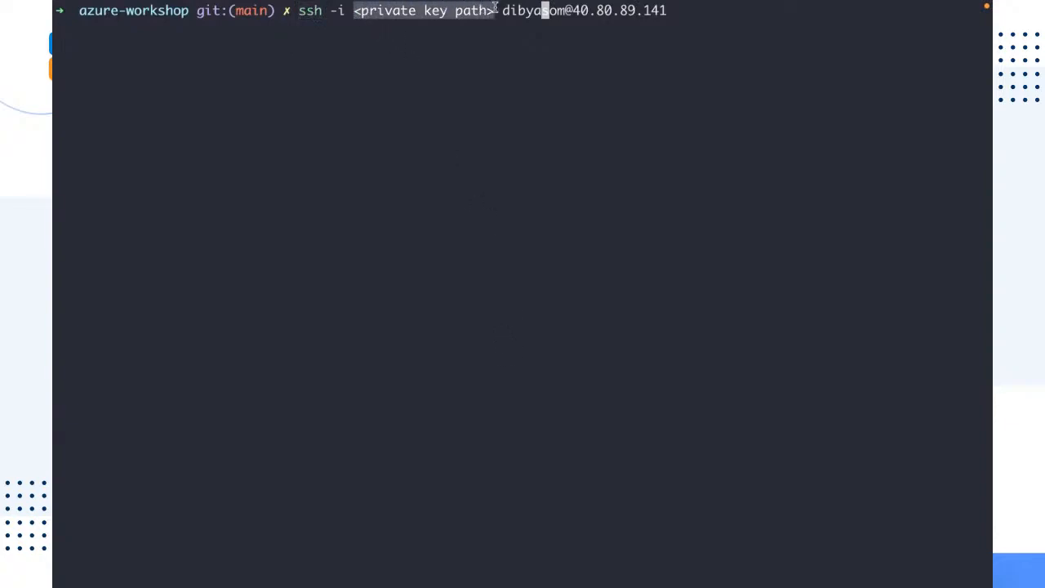
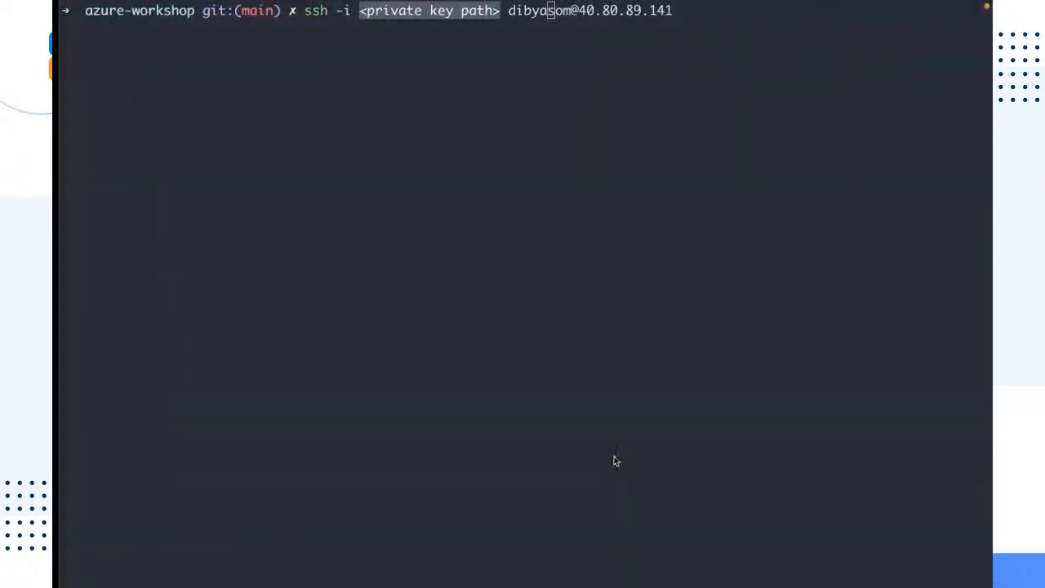
# Delete the private key path placeholder from the pasted SSH command, checking the example command in the portal
pyautogui.click(634, 346)
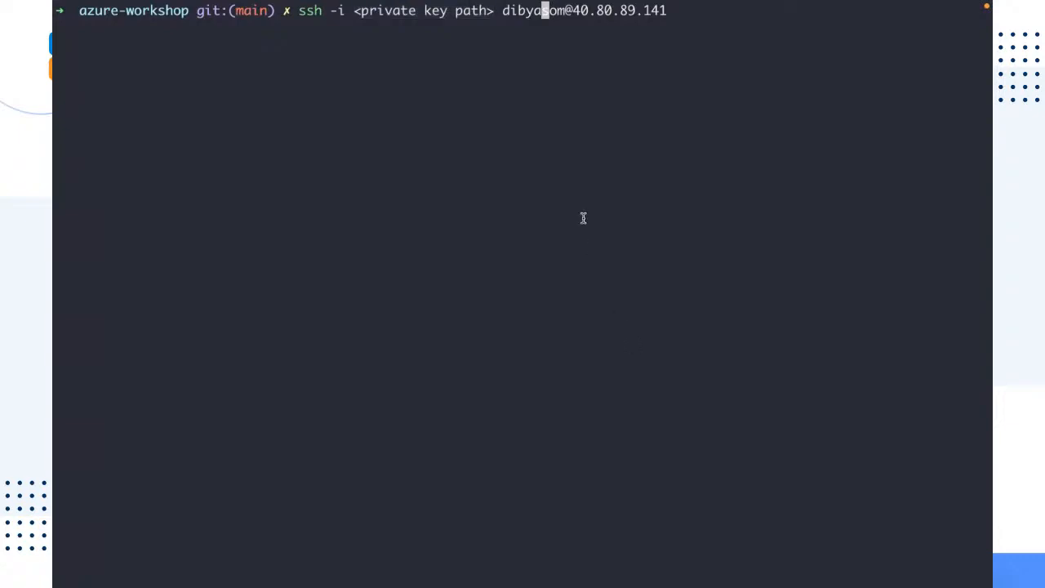
pyautogui.moveTo(502, 10); pyautogui.dragTo(670, 8)
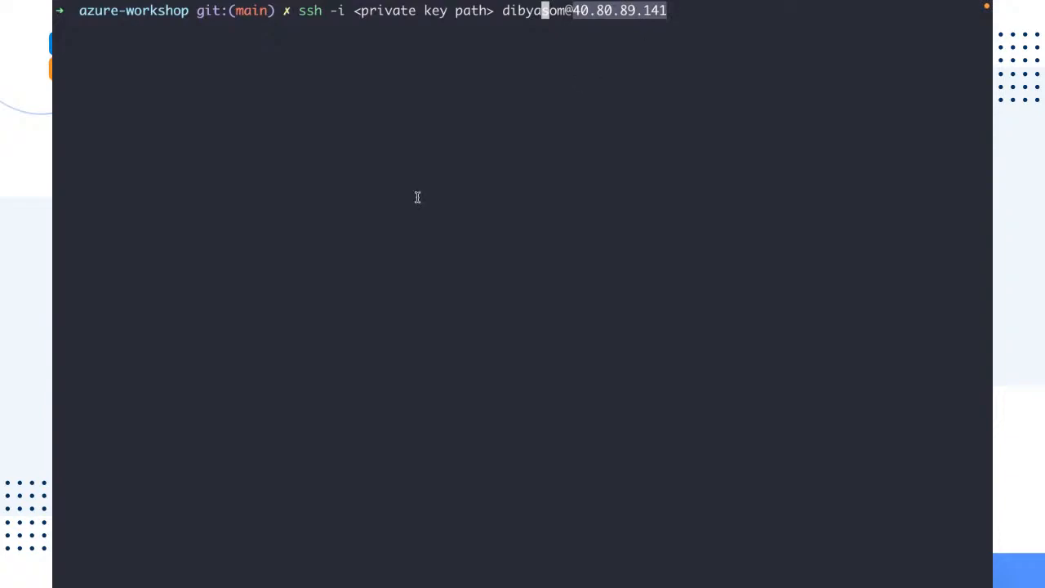
pyautogui.click(496, 11)
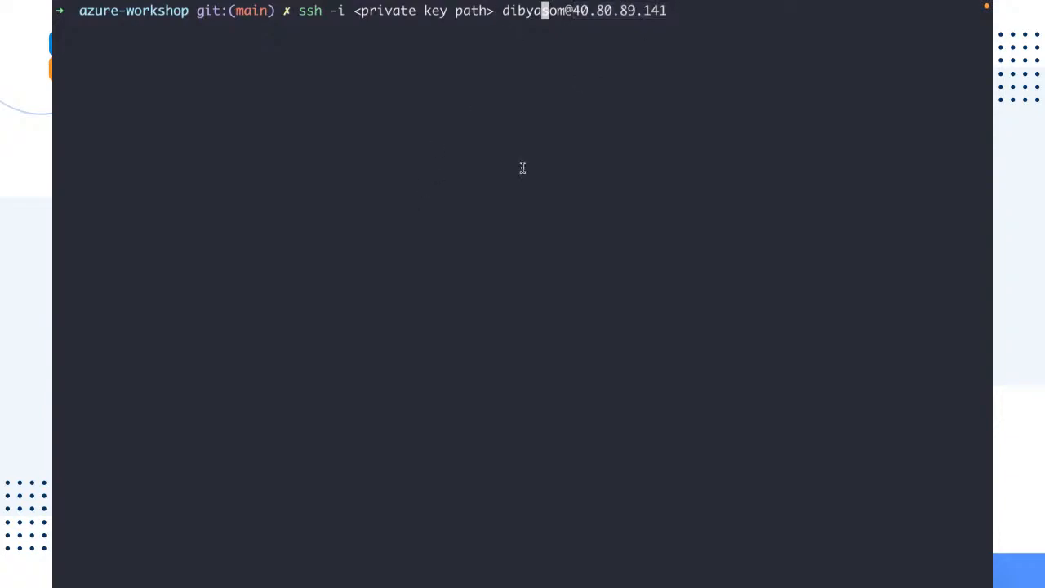
pyautogui.press('Left')
pyautogui.press('Left')
pyautogui.press('Left')
pyautogui.press('Left')
pyautogui.press('Left')
pyautogui.press('Left')
pyautogui.press('Left')
pyautogui.press('Delete')
pyautogui.press('BackSpace')
pyautogui.press('BackSpace')
pyautogui.press('BackSpace')
pyautogui.press('BackSpace')
pyautogui.press('BackSpace')
pyautogui.press('BackSpace')
pyautogui.press('BackSpace')
pyautogui.press('BackSpace')
pyautogui.press('BackSpace')
pyautogui.press('BackSpace')
pyautogui.press('BackSpace')
pyautogui.press('BackSpace')
pyautogui.press('BackSpace')
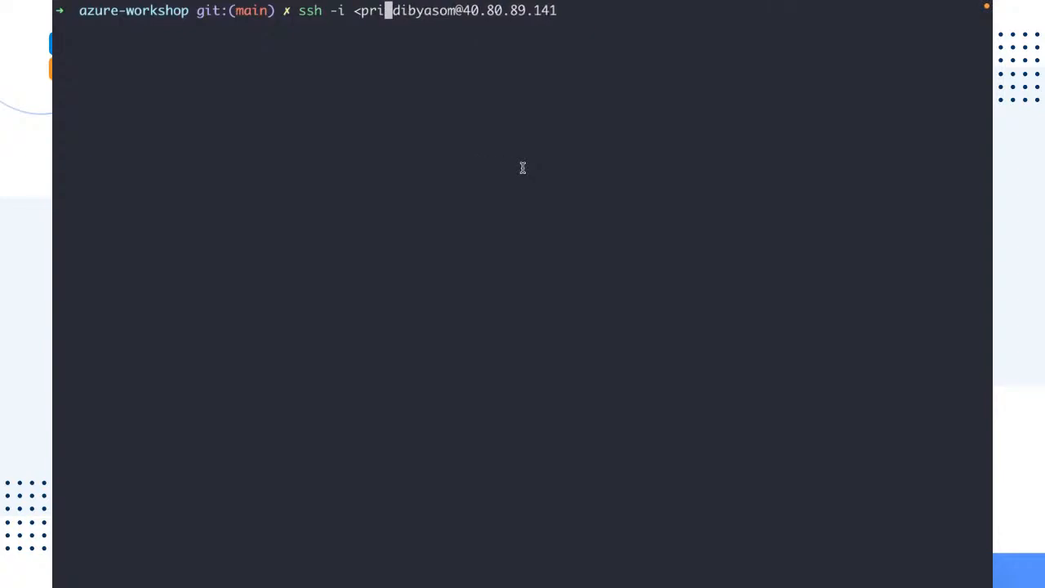
pyautogui.press('BackSpace')
pyautogui.press('BackSpace')
pyautogui.press('BackSpace')
pyautogui.press('BackSpace')
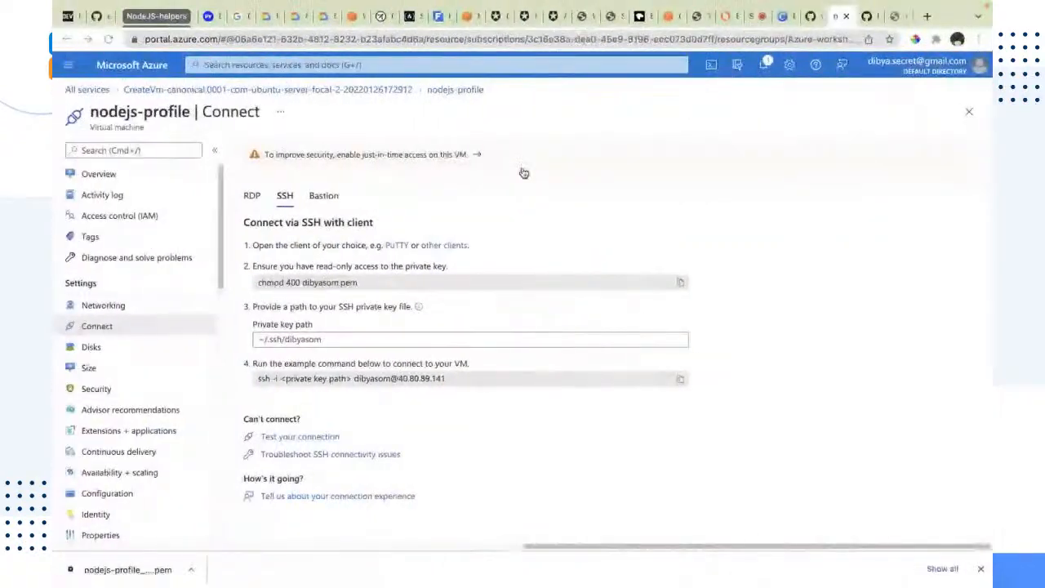
pyautogui.click(680, 378)
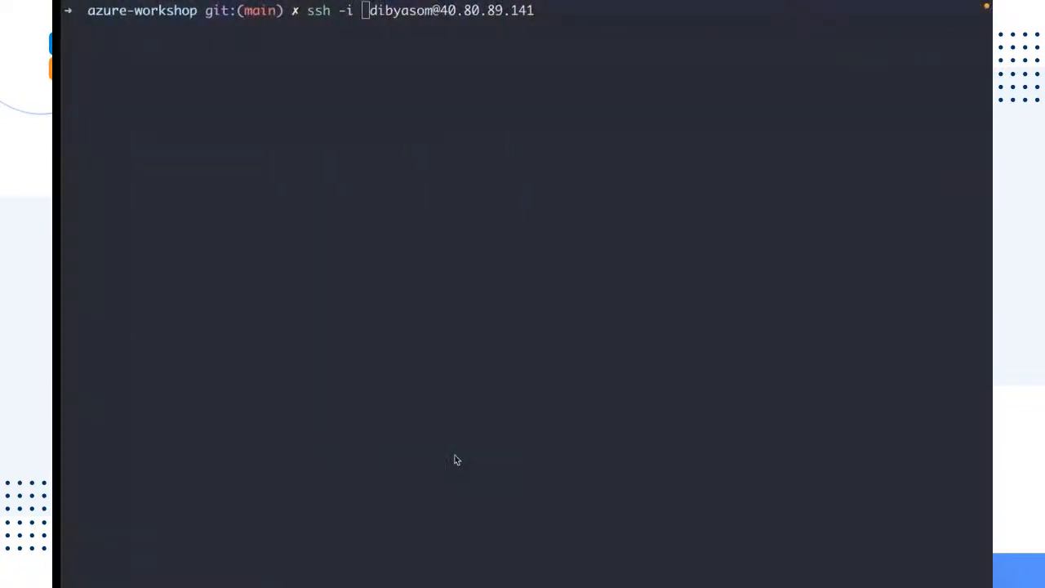
# Enter ~/Downloads/nodejs-profiler_key.pem as the private key path in the SSH command
pyautogui.write('~/Downloads/')
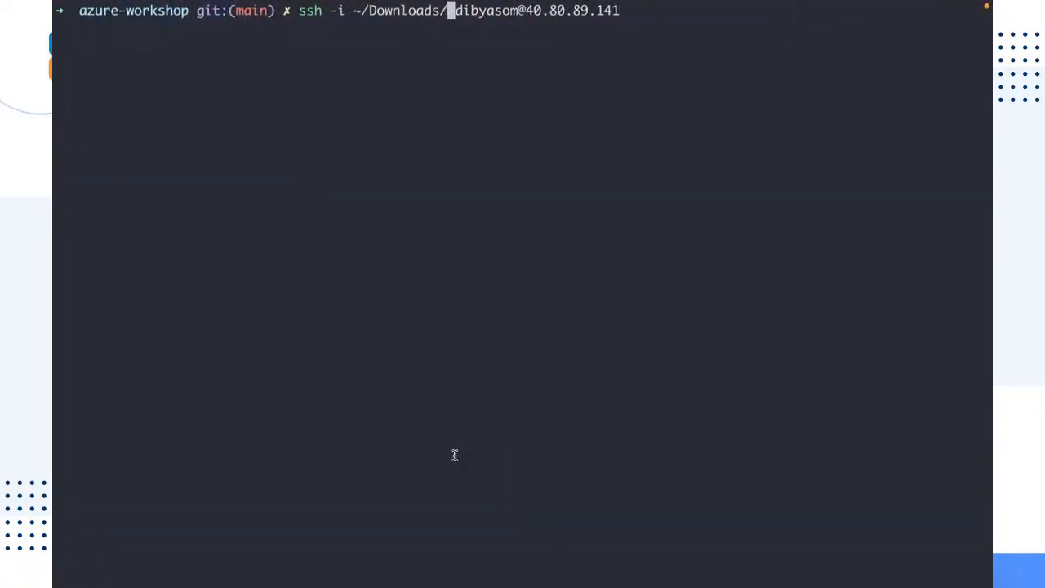
pyautogui.write('nodejs')
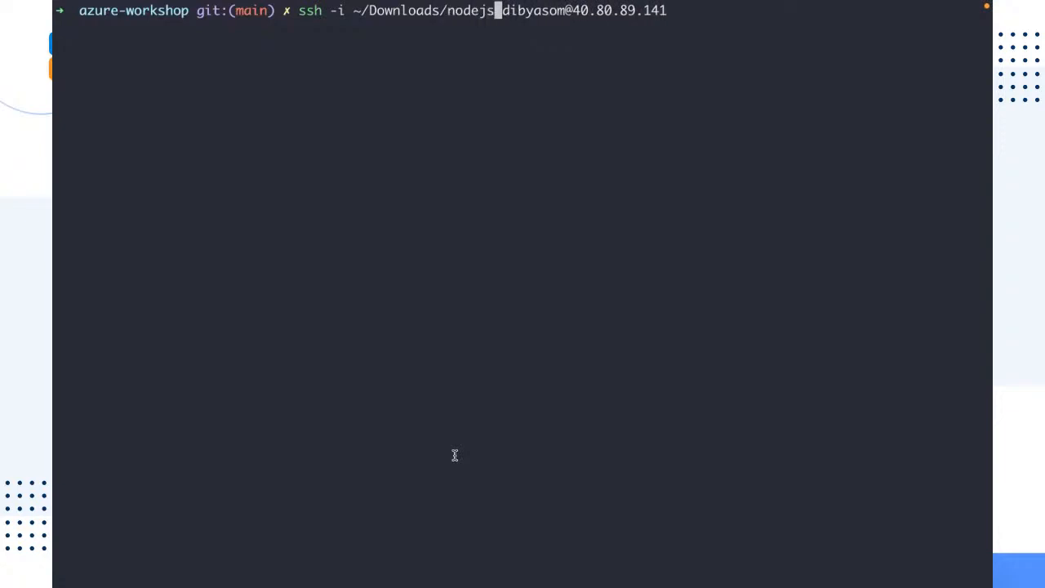
pyautogui.write('-prol')
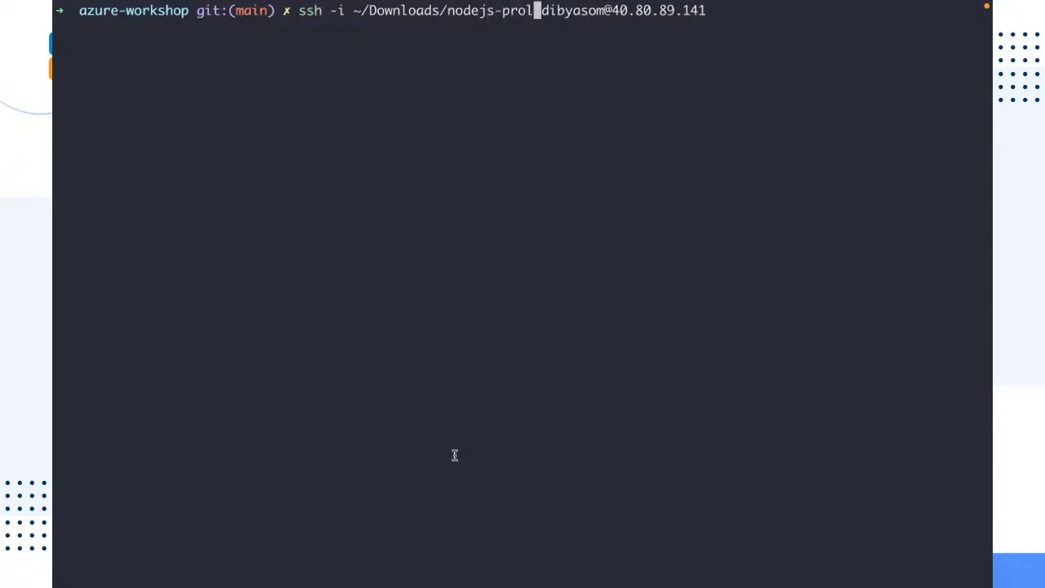
pyautogui.press('BackSpace')
pyautogui.write('fi')
pyautogui.press('Tab')
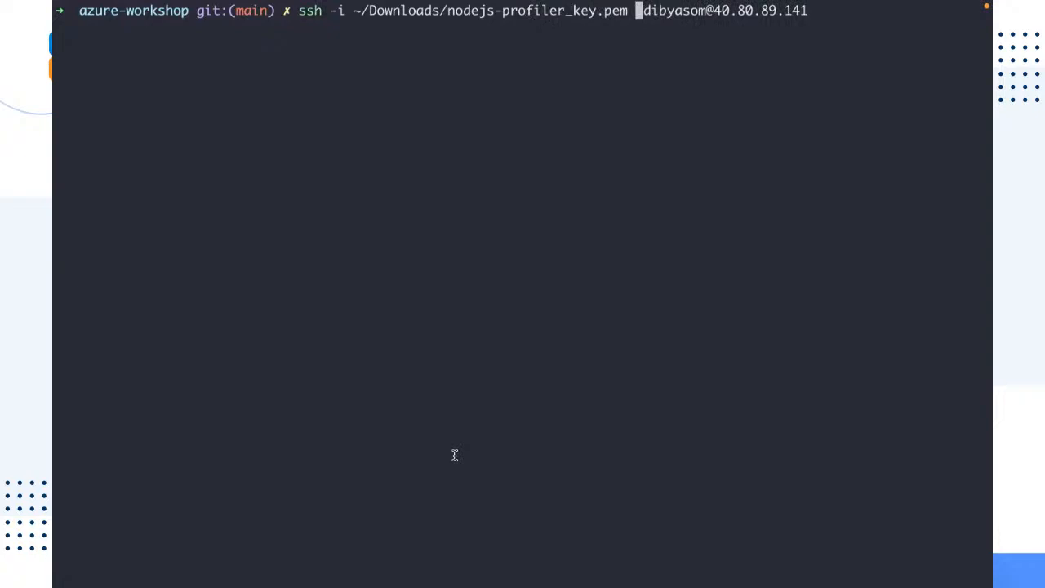
# Run the SSH command and answer yes to continue connecting to the new host
pyautogui.press('Delete')
pyautogui.press('Right')
pyautogui.press('Right')
pyautogui.press('Right')
pyautogui.press('Right')
pyautogui.press('Right')
pyautogui.press('Right')
pyautogui.press('Right')
pyautogui.press('Right')
pyautogui.press('Right')
pyautogui.press('Right')
pyautogui.press('Right')
pyautogui.press('Right')
pyautogui.press('Right')
pyautogui.press('Right')
pyautogui.press('Right')
pyautogui.press('Right')
pyautogui.press('Right')
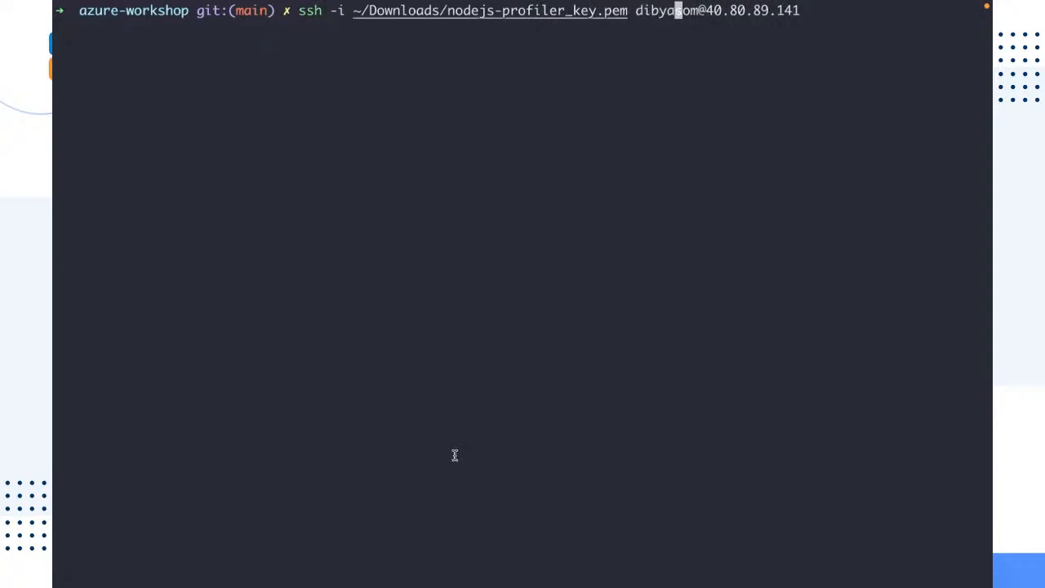
pyautogui.press('Right')
pyautogui.press('Right')
pyautogui.press('Right')
pyautogui.press('Right')
pyautogui.press('Return')
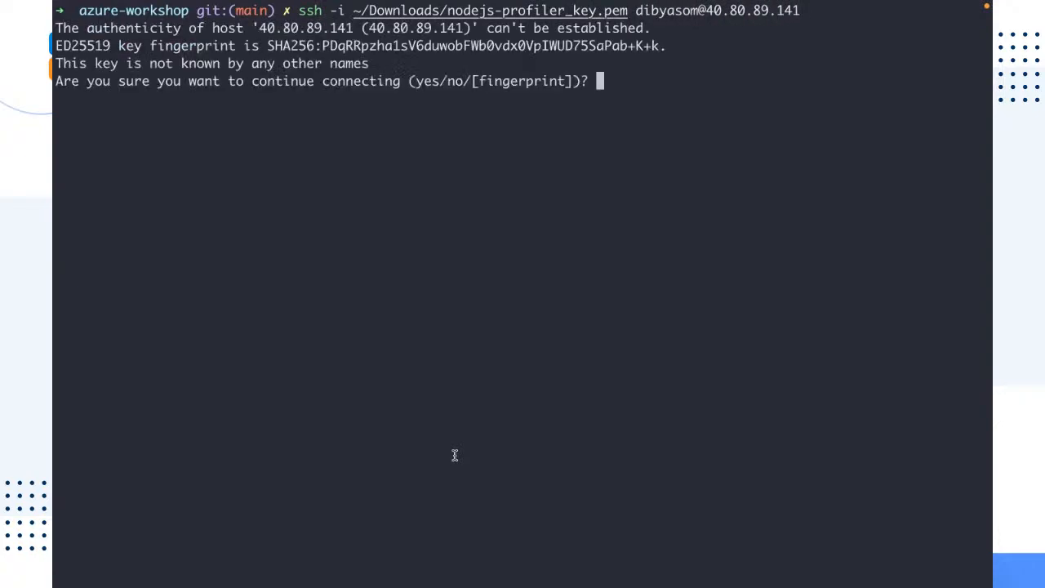
pyautogui.write('yes')
pyautogui.press('Return')
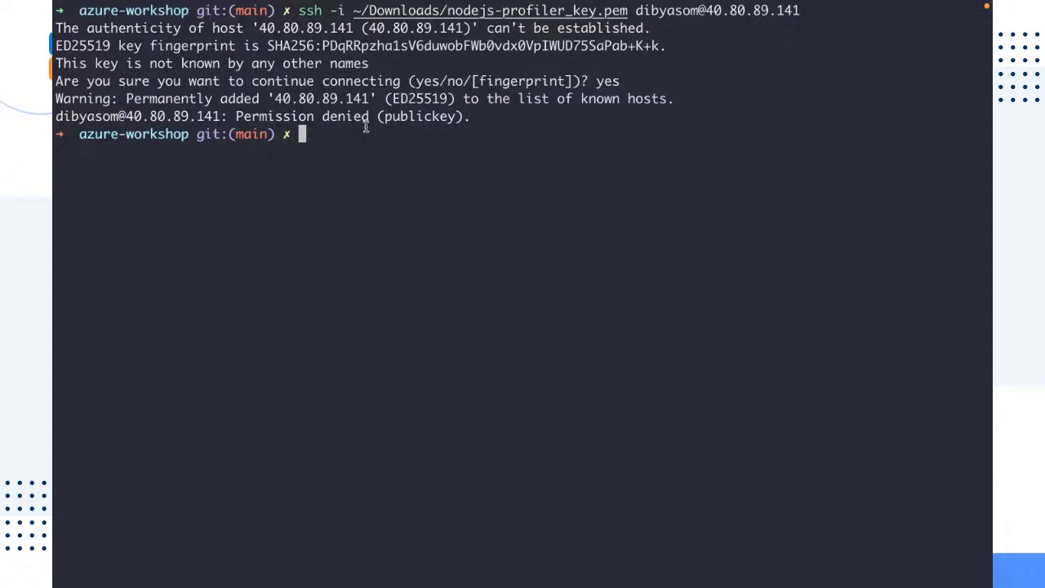
# Examine the downloads list in the browser to check the exact file name of the downloaded key
pyautogui.moveTo(372, 117); pyautogui.dragTo(54, 117)
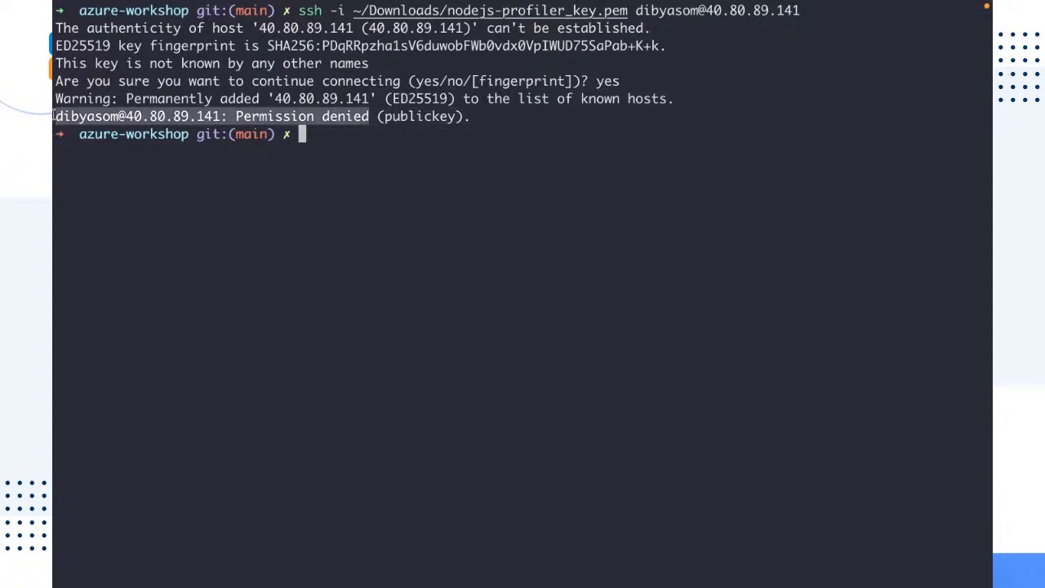
pyautogui.hotkey('ctrl', 'Left')
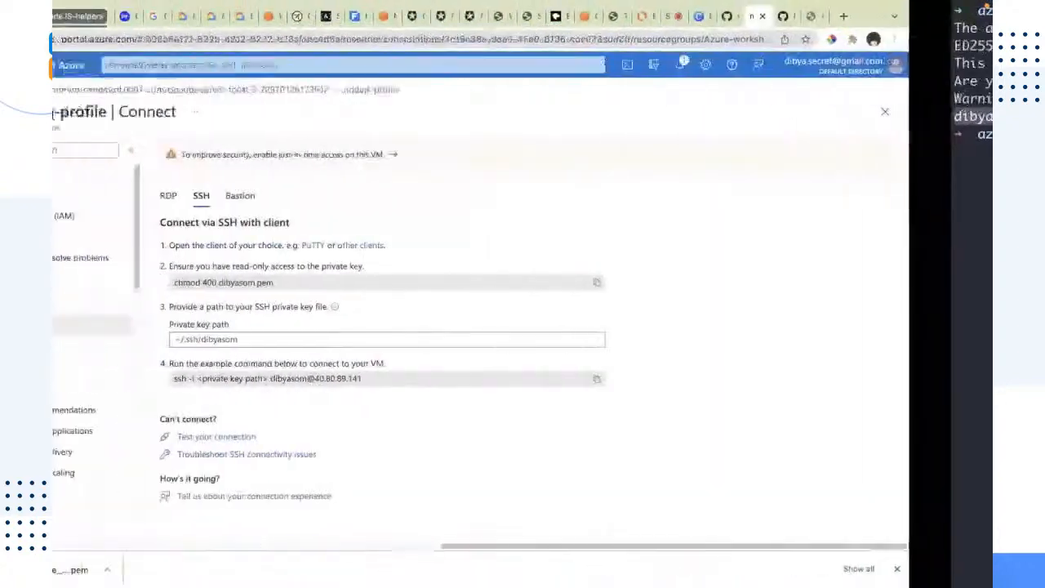
pyautogui.moveTo(341, 576)
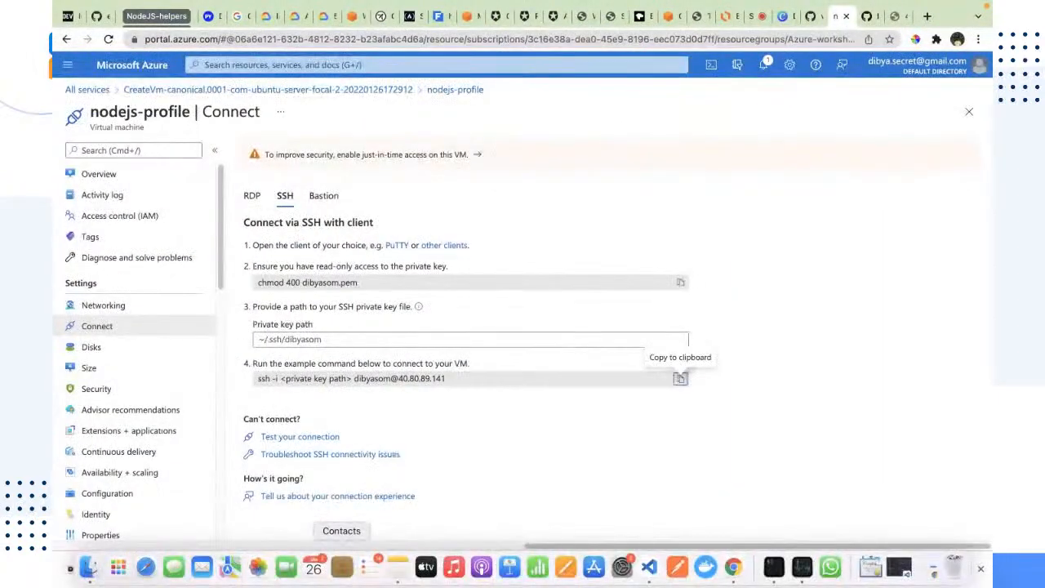
pyautogui.click(978, 39)
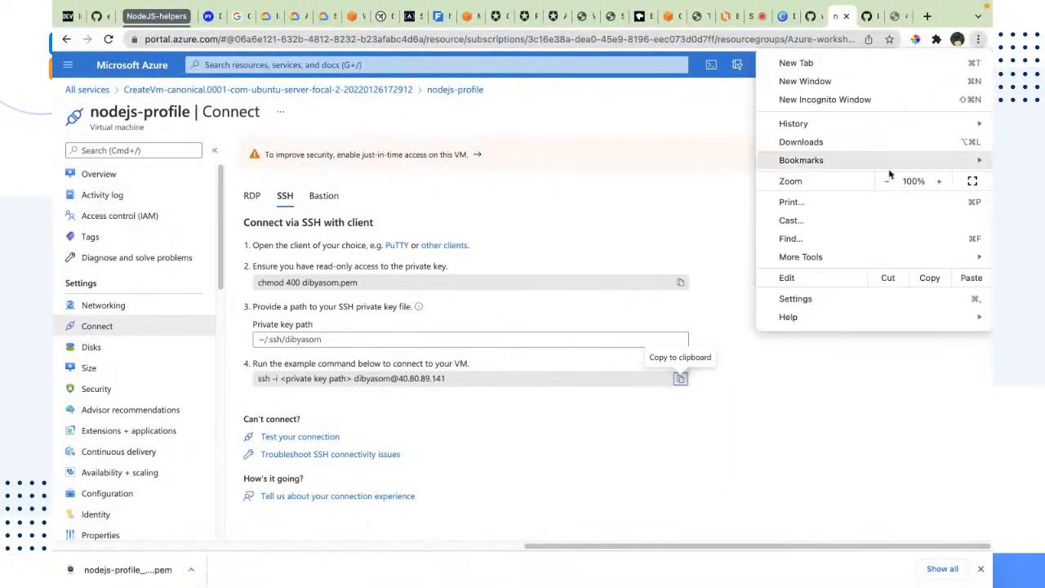
pyautogui.click(802, 142)
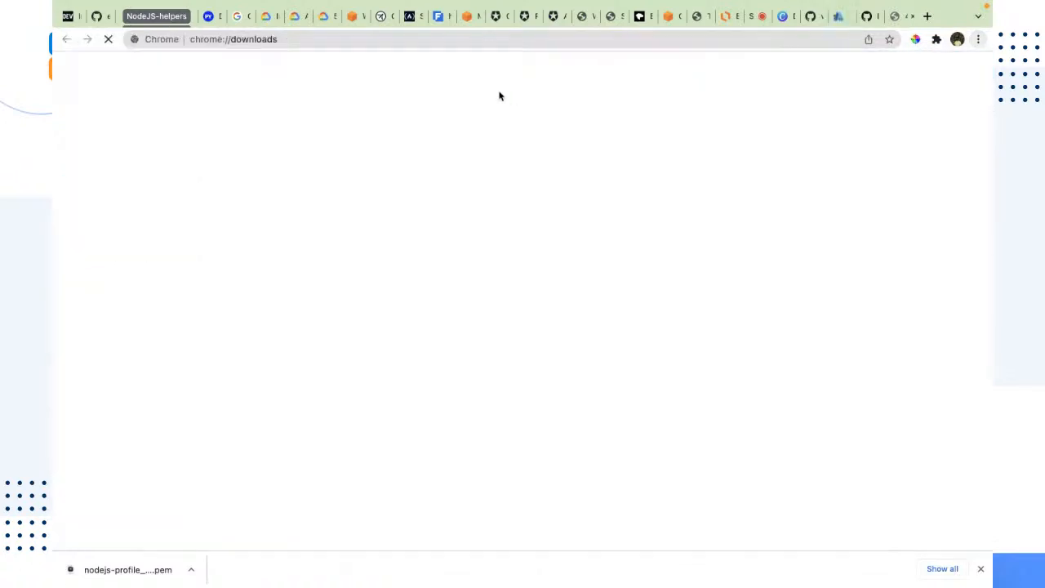
pyautogui.moveTo(468, 151); pyautogui.dragTo(366, 156)
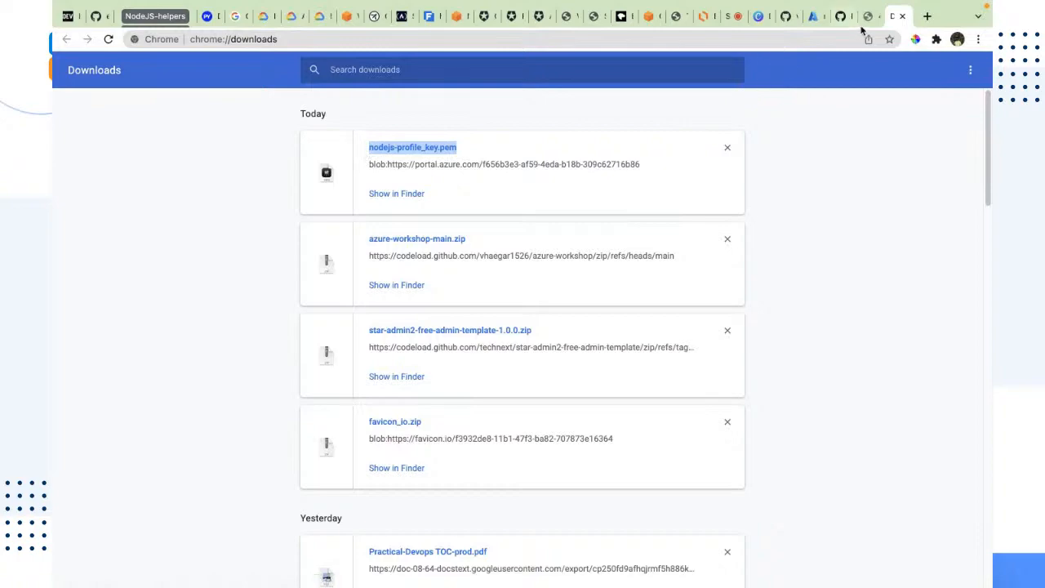
pyautogui.click(902, 16)
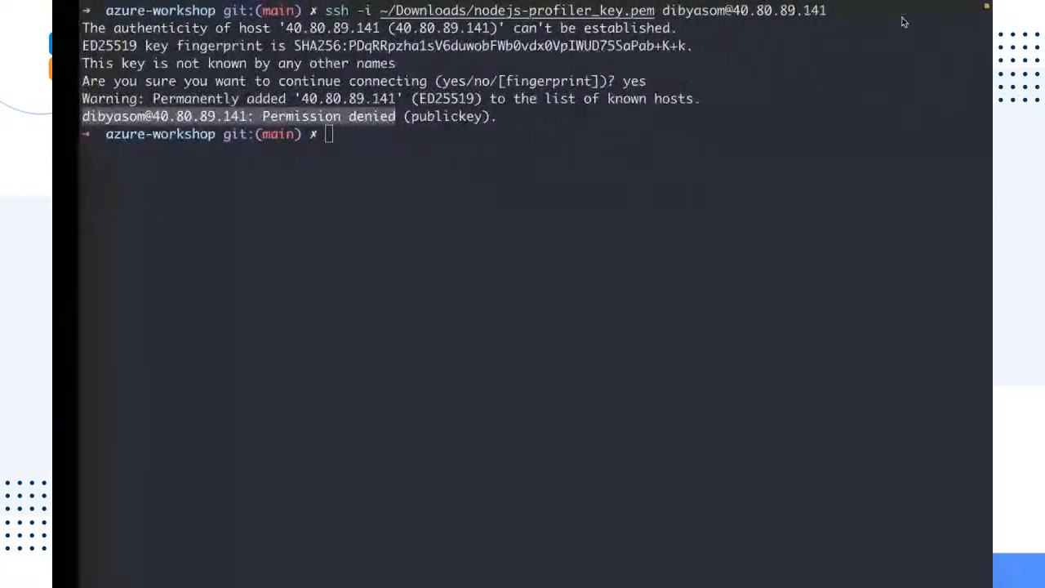
# Recall the SSH command, correct the key file name to nodejs-profile_key.pem, and run it again
pyautogui.click(565, 14)
pyautogui.press('Up')
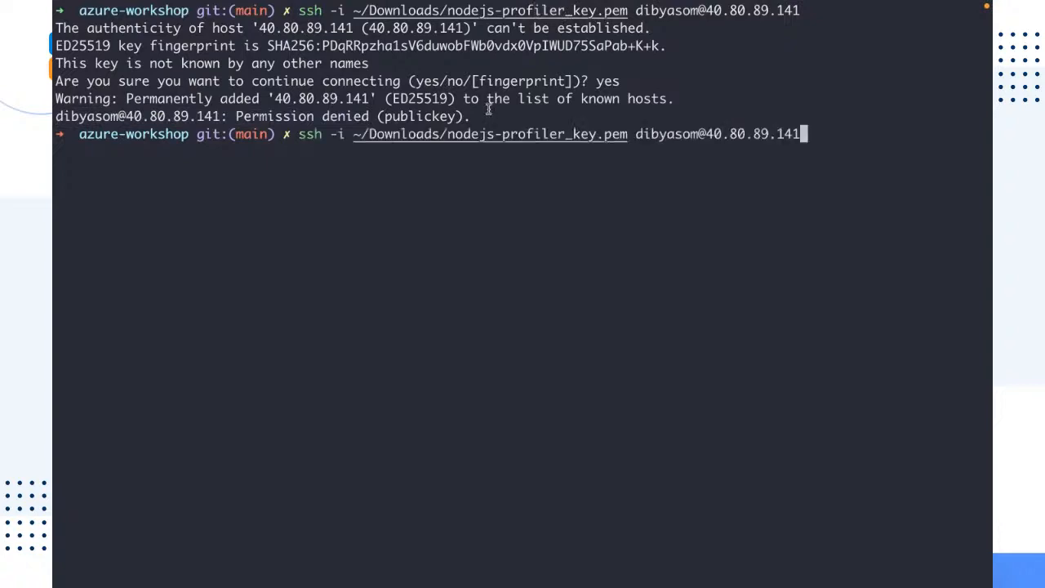
pyautogui.press('Left')
pyautogui.press('Left')
pyautogui.press('Left')
pyautogui.press('Left')
pyautogui.press('Left')
pyautogui.press('Left')
pyautogui.press('Left')
pyautogui.press('Left')
pyautogui.press('Left')
pyautogui.press('Left')
pyautogui.press('Left')
pyautogui.press('Left')
pyautogui.press('Left')
pyautogui.press('Left')
pyautogui.press('Left')
pyautogui.press('Left')
pyautogui.press('Left')
pyautogui.press('Left')
pyautogui.press('Left')
pyautogui.press('Left')
pyautogui.press('Left')
pyautogui.press('Left')
pyautogui.press('Left')
pyautogui.press('Left')
pyautogui.press('Left')
pyautogui.press('BackSpace')
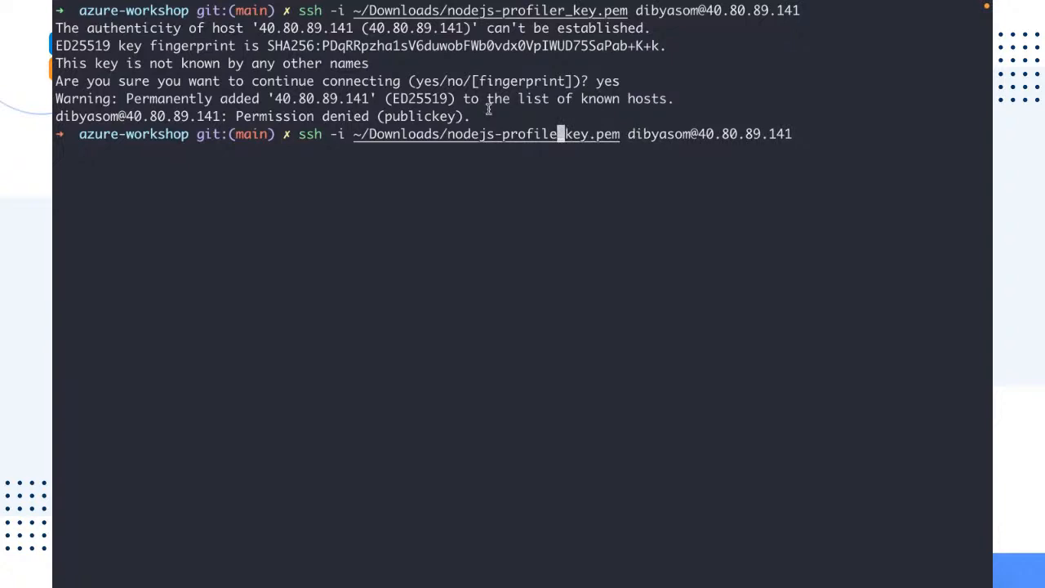
pyautogui.press('Return')
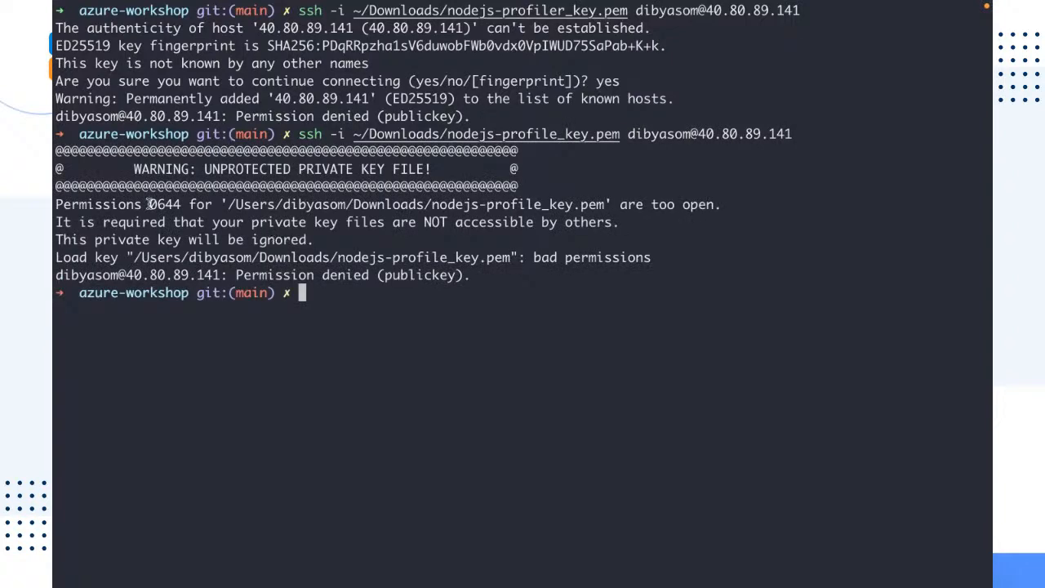
# Restrict the key file's permissions with chmod 600 ~/Downloads/nodejs-profile_key.pem
pyautogui.moveTo(131, 164); pyautogui.dragTo(433, 168)
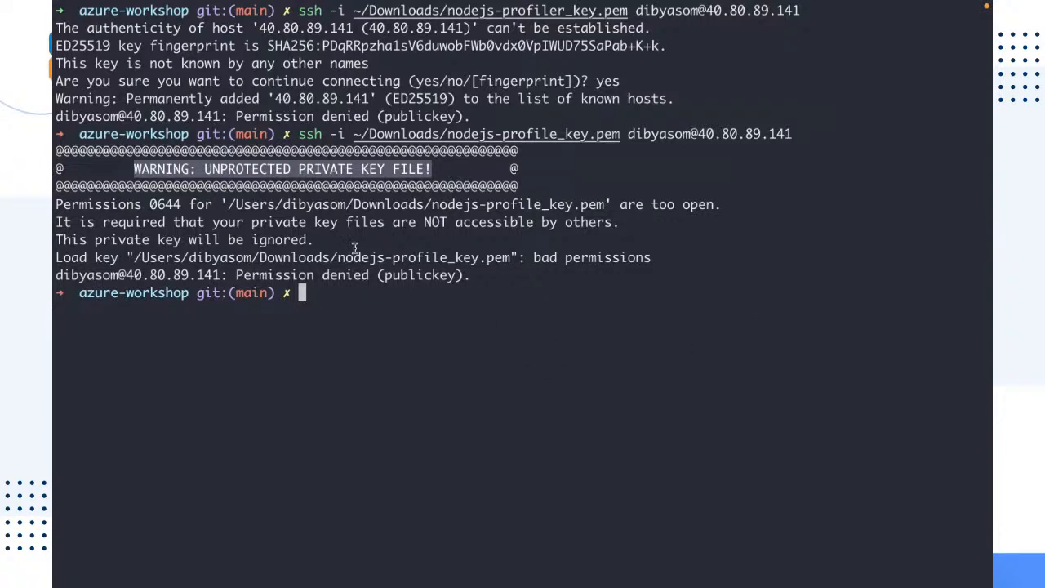
pyautogui.write('ch')
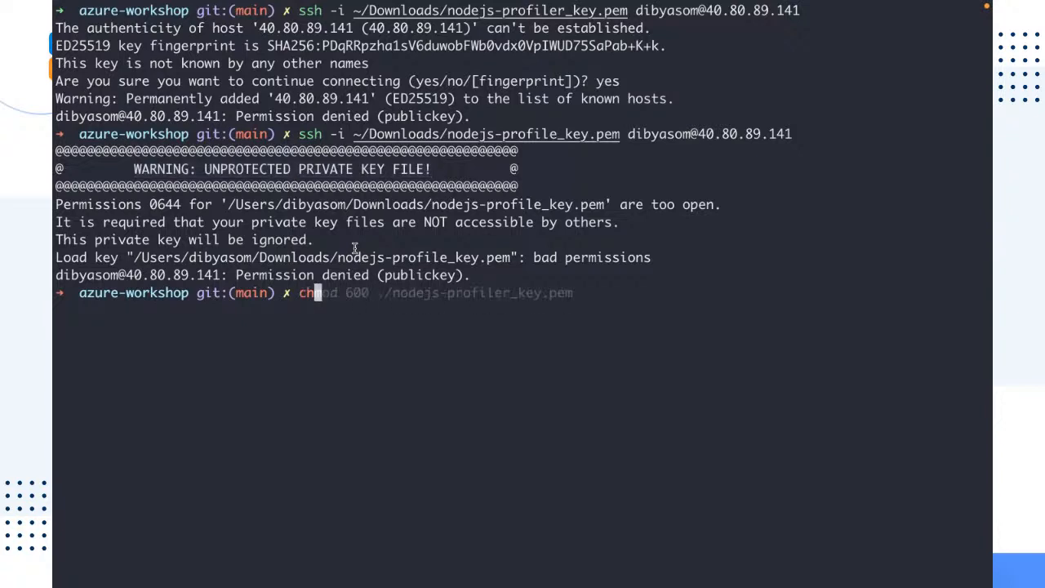
pyautogui.write('mod 600 ')
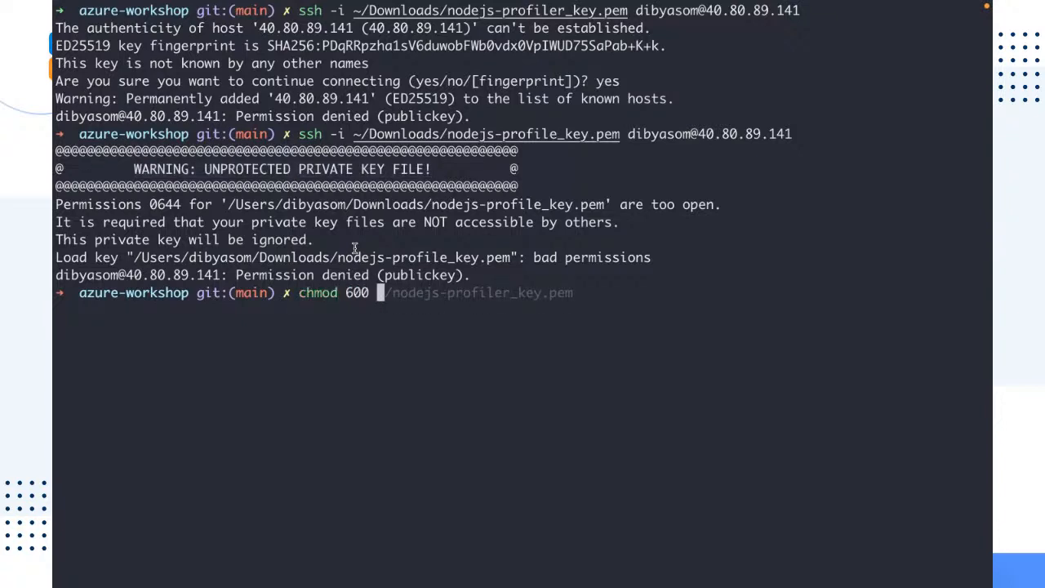
pyautogui.write('~/Downloads/')
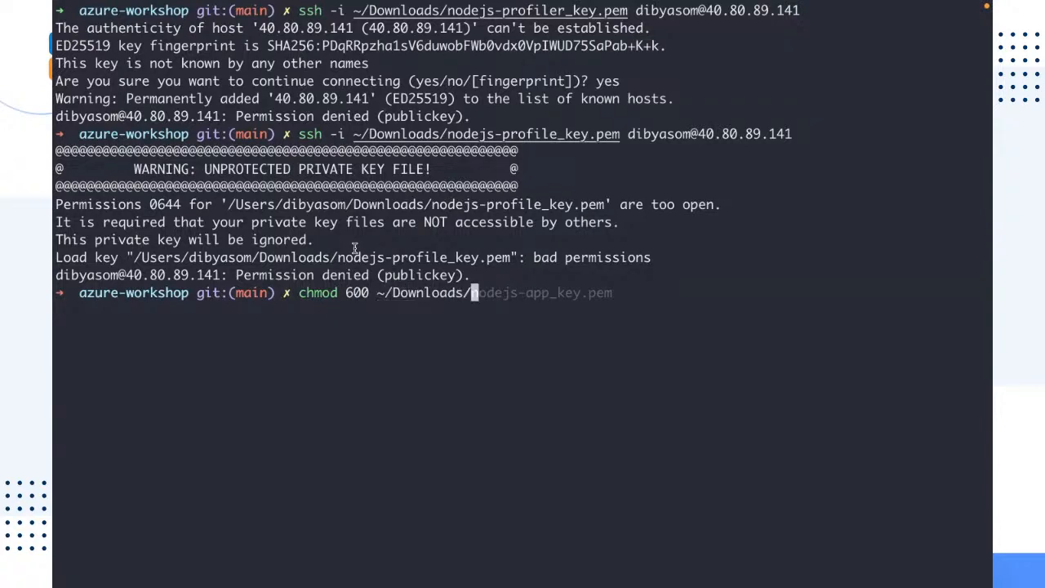
pyautogui.write('nodejs-')
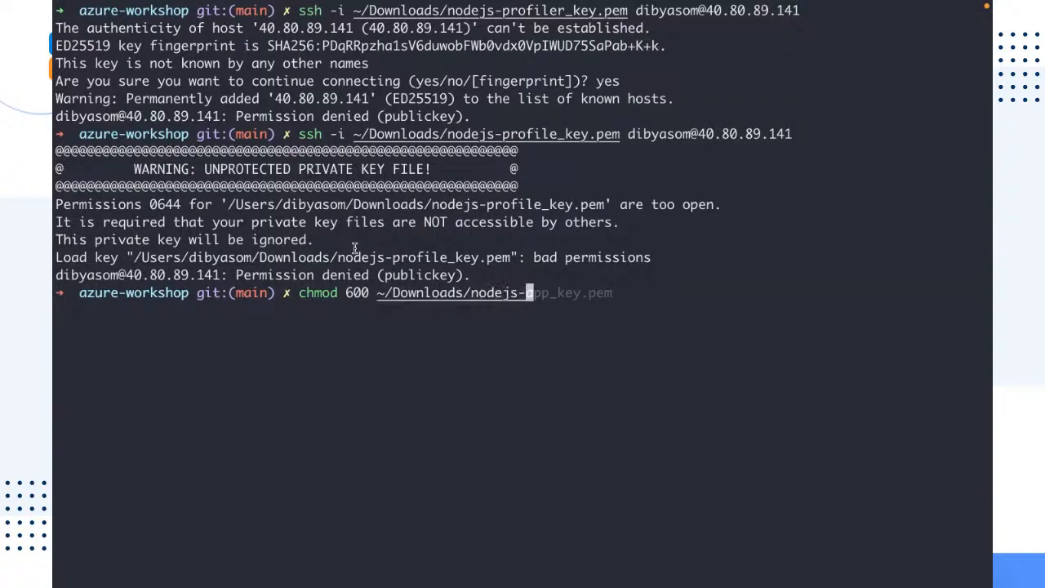
pyautogui.write('profile')
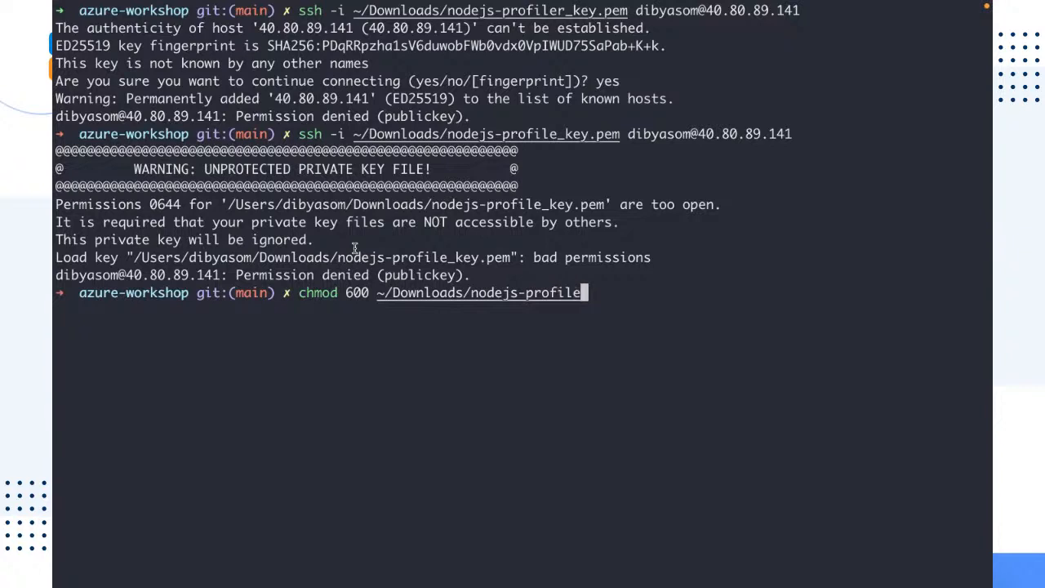
pyautogui.press('Tab')
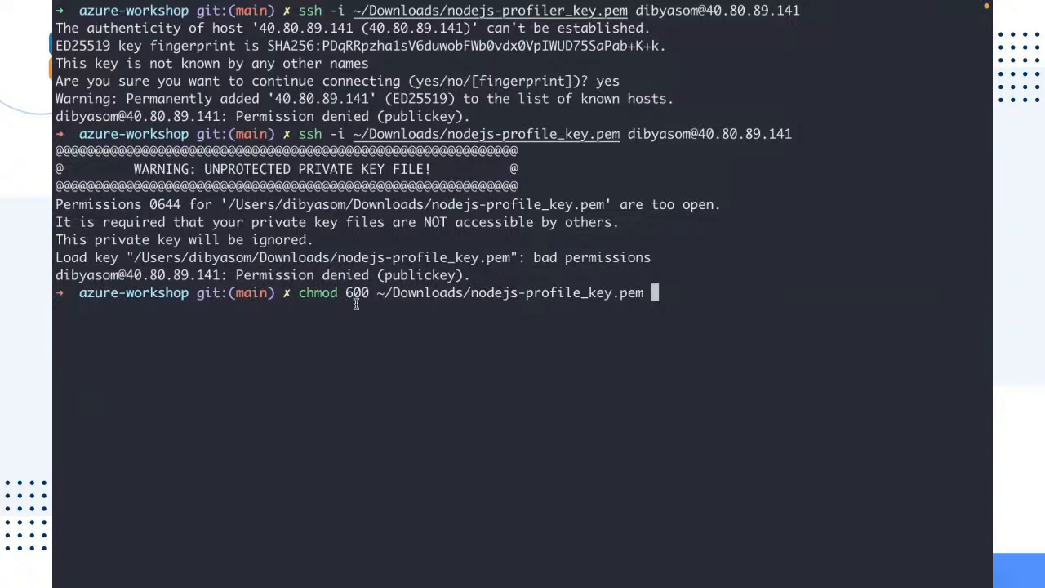
pyautogui.moveTo(371, 292); pyautogui.dragTo(299, 294)
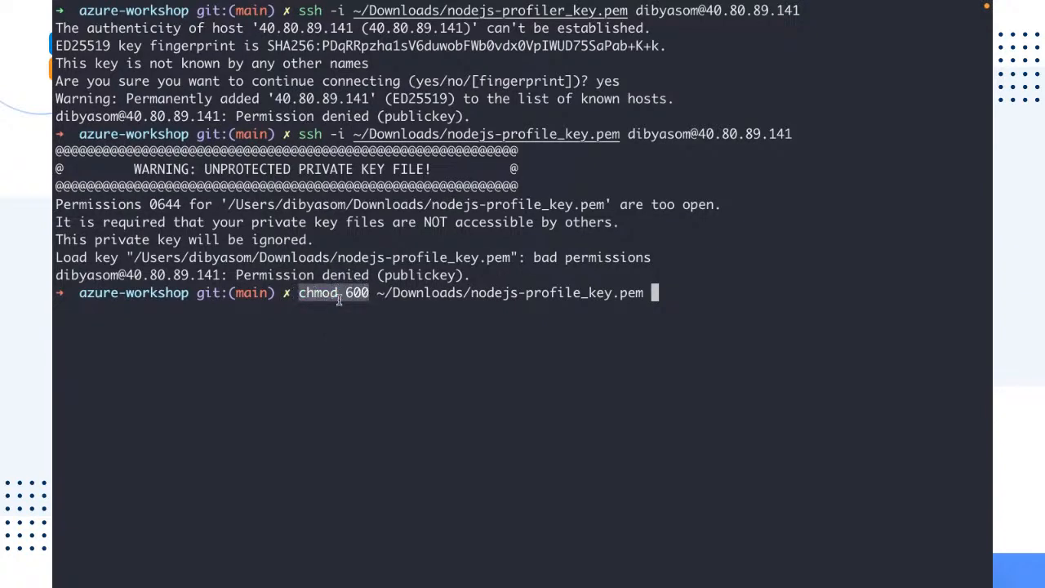
pyautogui.moveTo(377, 294); pyautogui.dragTo(645, 290)
pyautogui.click(694, 329)
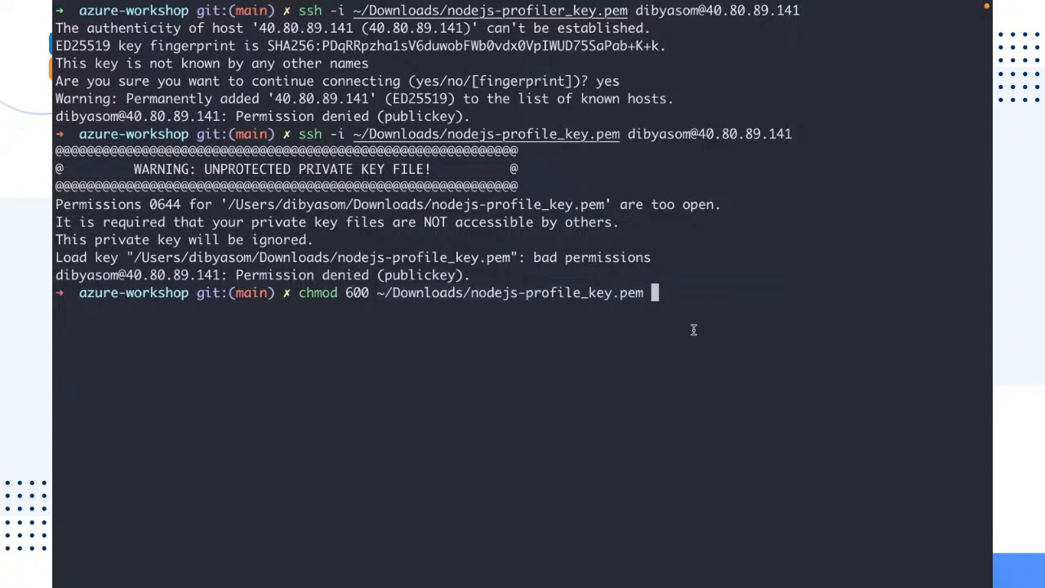
pyautogui.press('Return')
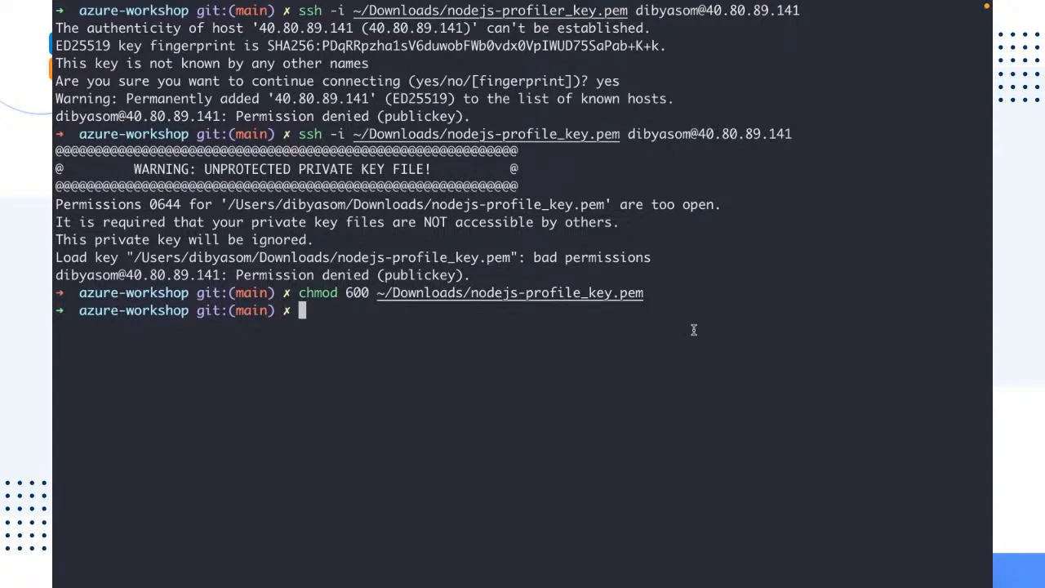
# Rerun the previous SSH command to log in to the virtual machine
pyautogui.press('Up')
pyautogui.press('Up')
pyautogui.press('Return')
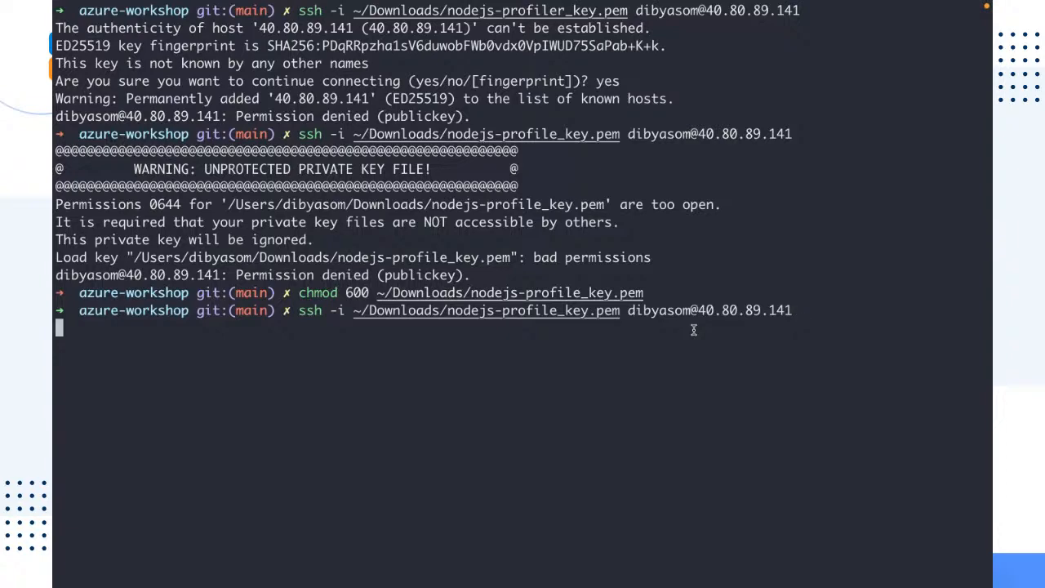
pyautogui.moveTo(641, 394); pyautogui.dragTo(54, 119)
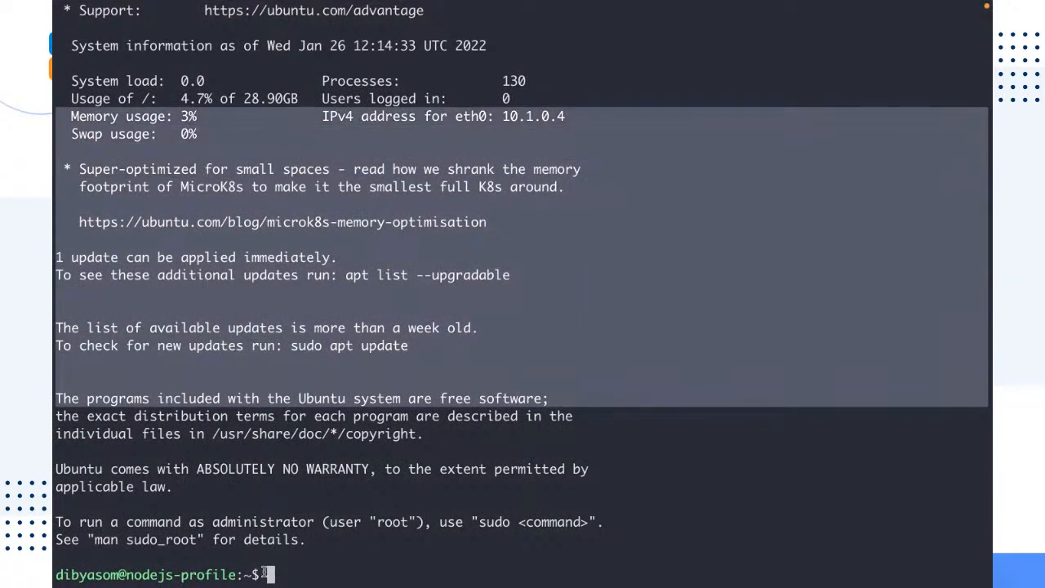
# Examine the virtual machine's login banner and system information, then clear the terminal
pyautogui.moveTo(236, 574); pyautogui.dragTo(52, 576)
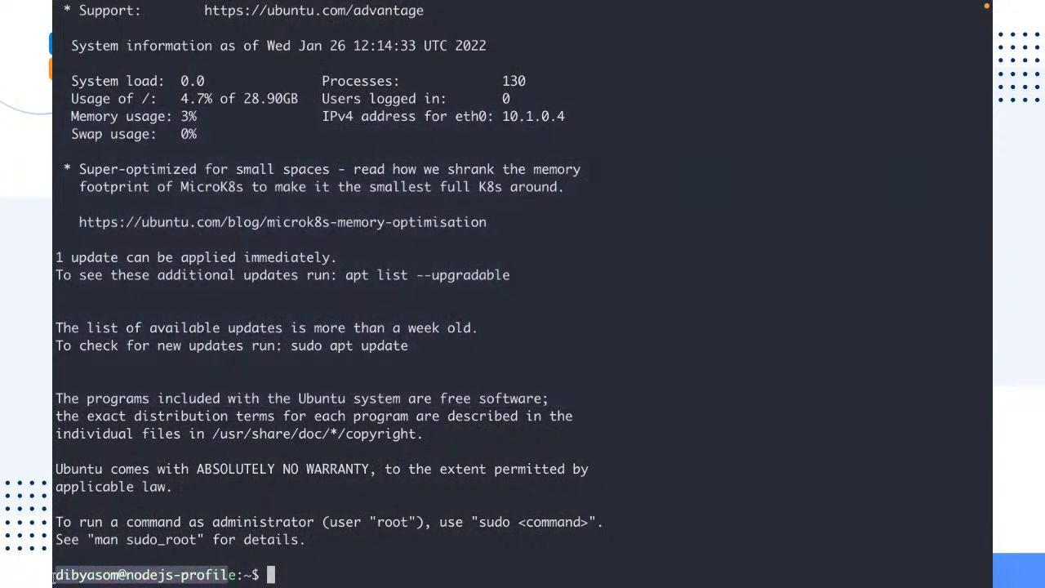
pyautogui.click(102, 575)
pyautogui.doubleClick(102, 575)
pyautogui.moveTo(397, 575)
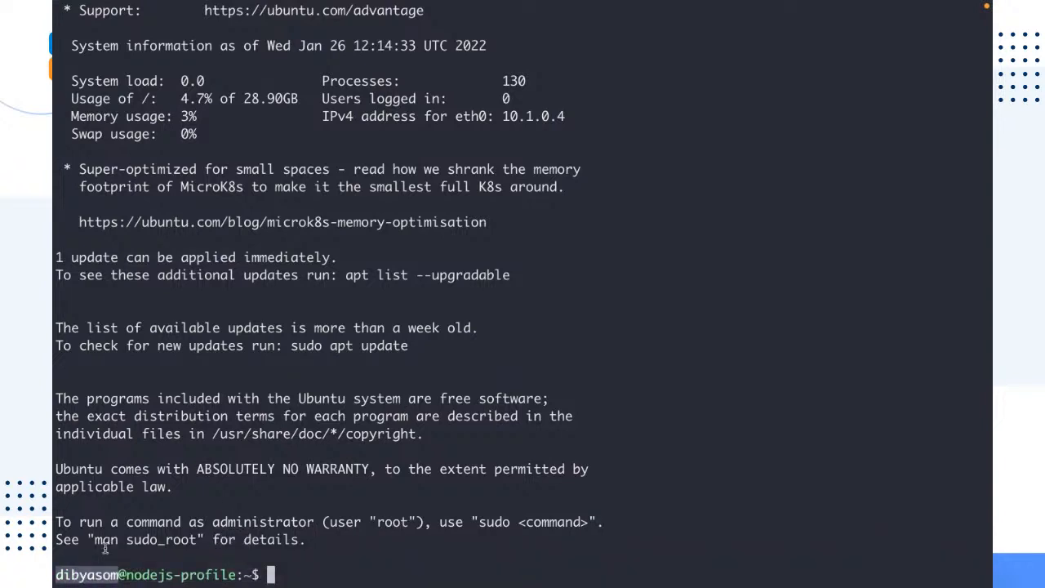
pyautogui.moveTo(127, 575); pyautogui.dragTo(234, 571)
pyautogui.click(335, 567)
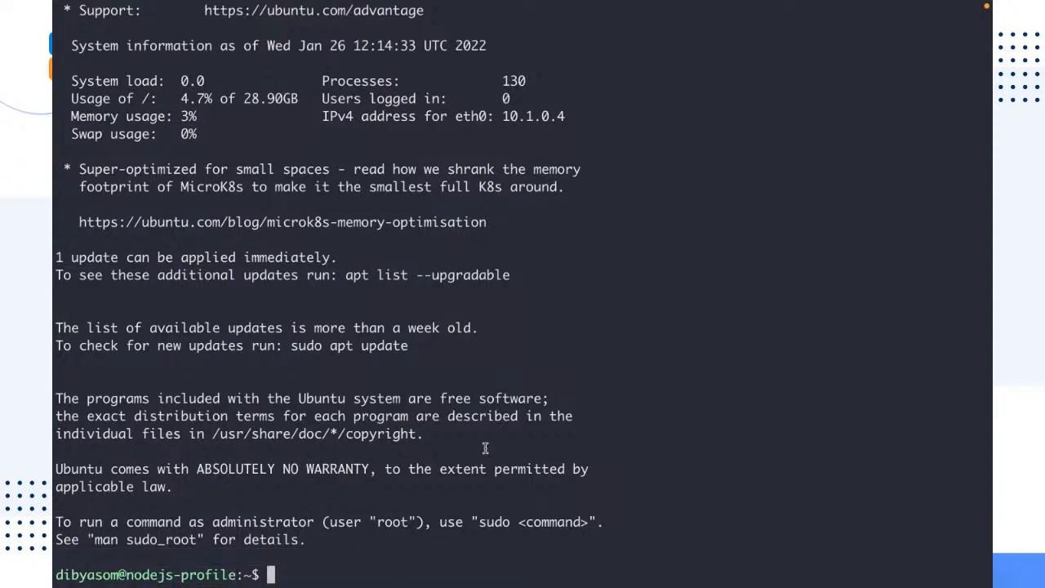
pyautogui.scroll(3, 488, 445)
pyautogui.scroll(-3, 490, 443)
pyautogui.hotkey('ctrl', 'l')
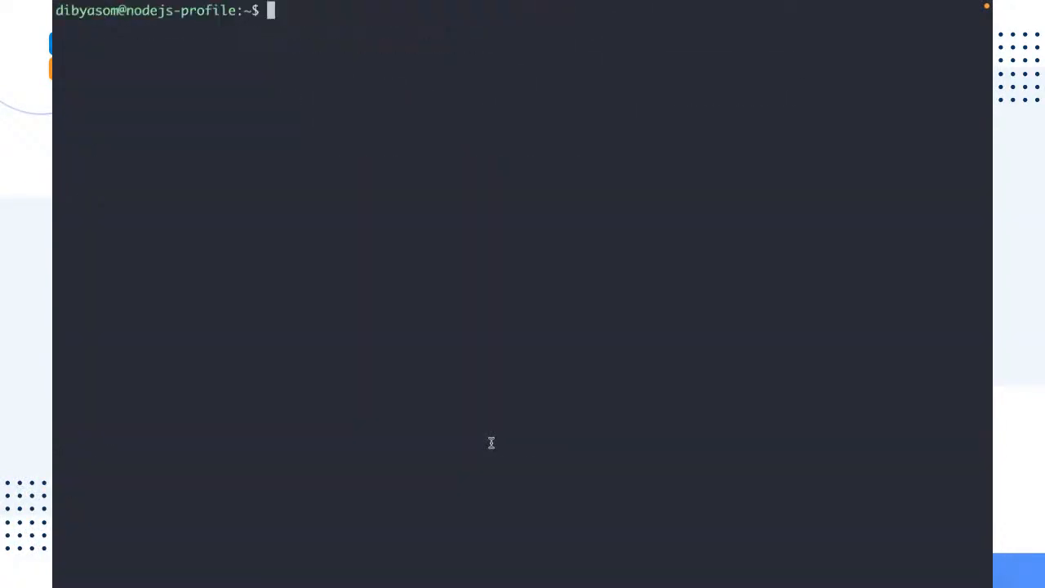
# List the contents of the home directory on the virtual machine
pyautogui.write('lsd')
pyautogui.press('BackSpace')
pyautogui.press('Return')
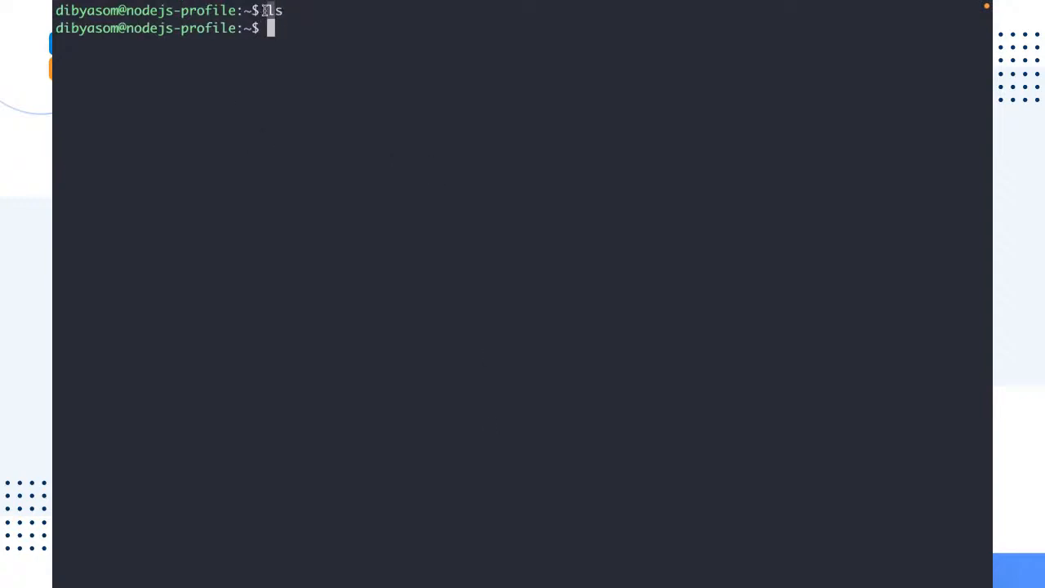
pyautogui.moveTo(283, 32); pyautogui.dragTo(718, 238)
pyautogui.click(680, 302)
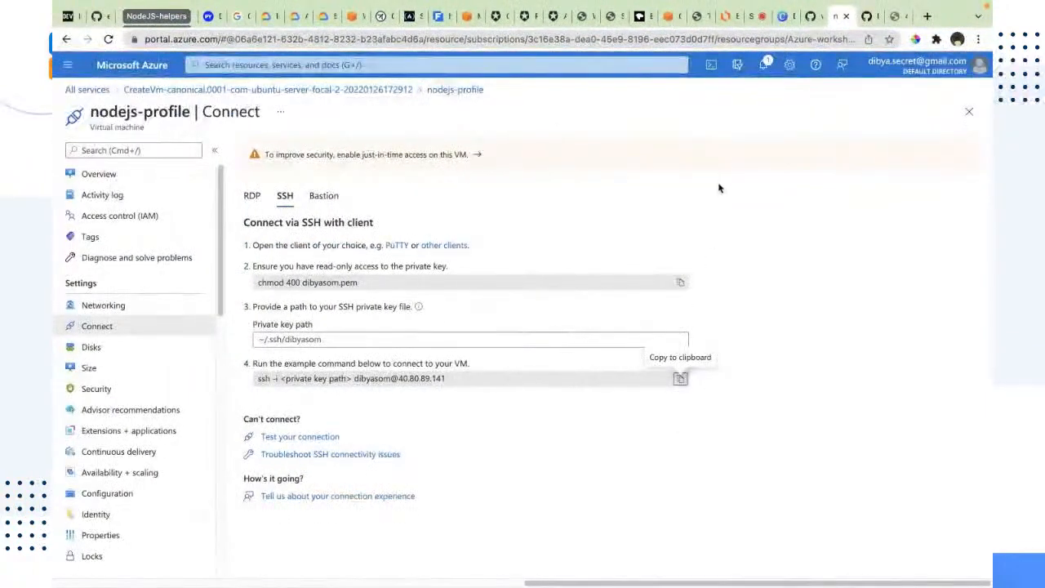
# Copy the azure-workshop repository URL from GitHub and clone it on the virtual machine with git clone
pyautogui.click(812, 17)
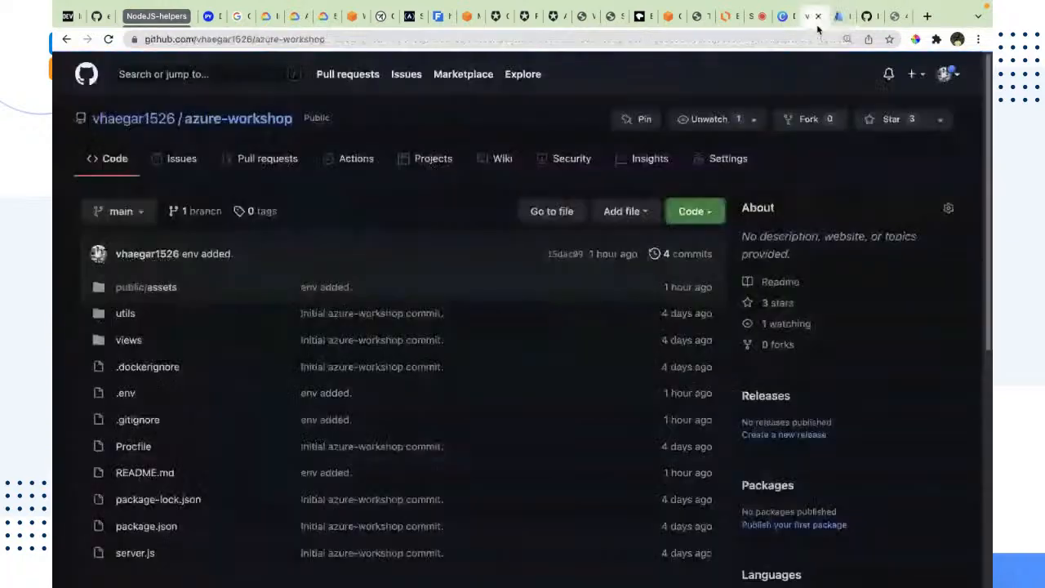
pyautogui.click(729, 39)
pyautogui.press('super+c')
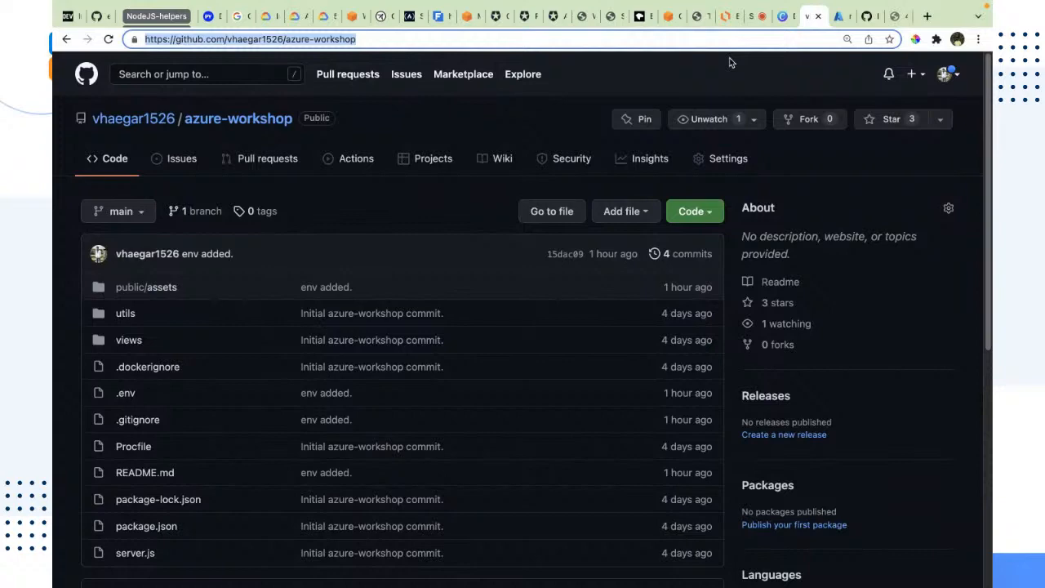
pyautogui.hotkey('ctrl', 'Right')
pyautogui.write('git clone')
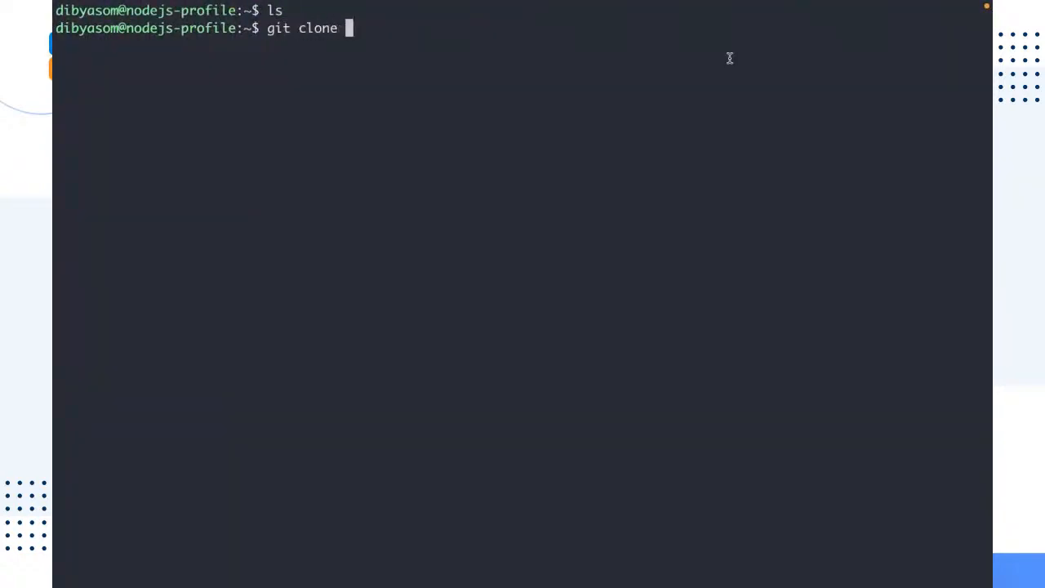
pyautogui.press('super+v')
pyautogui.press('Return')
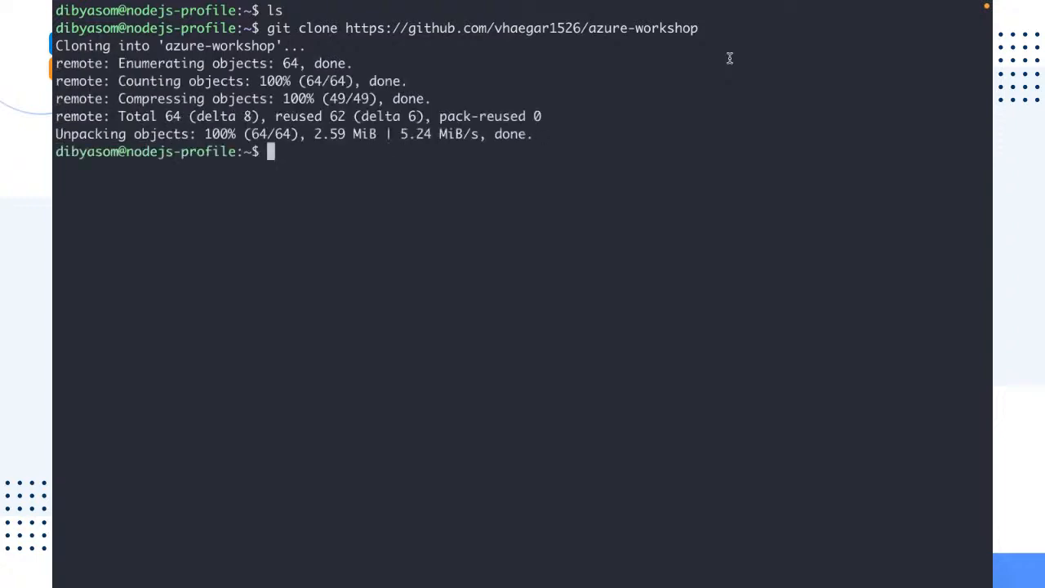
# List the home directory and change into the azure-workshop folder
pyautogui.write('ls')
pyautogui.press('Return')
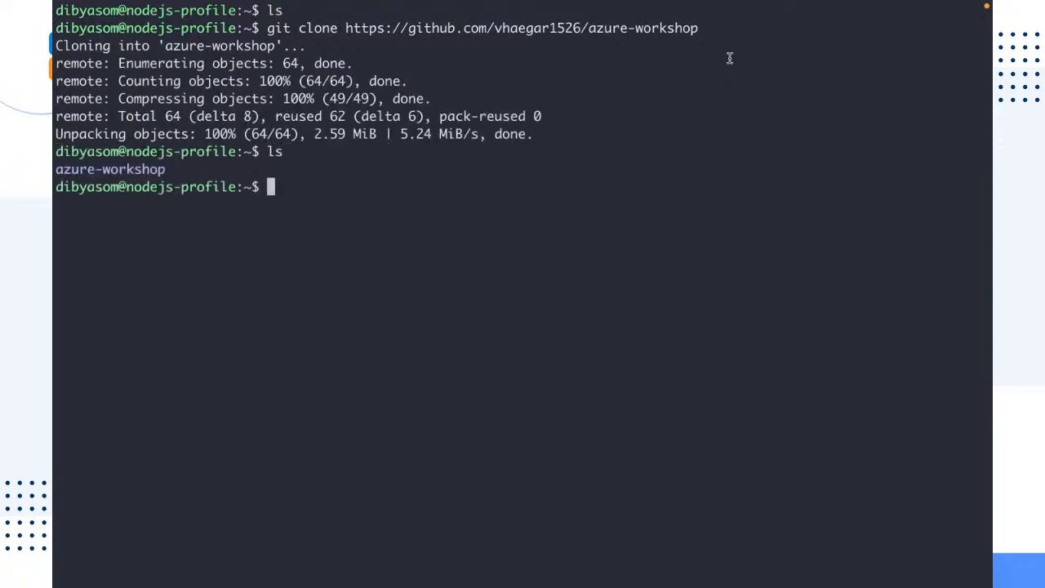
pyautogui.write('cd azure')
pyautogui.press('Tab')
pyautogui.press('Return')
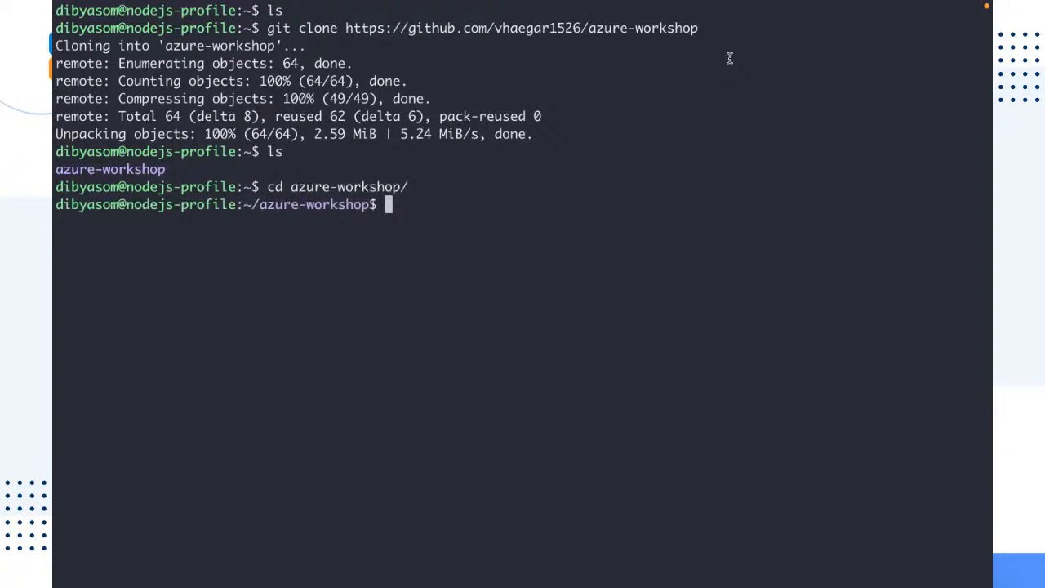
# Check the installed Node.js version with node --version
pyautogui.write('node --vers')
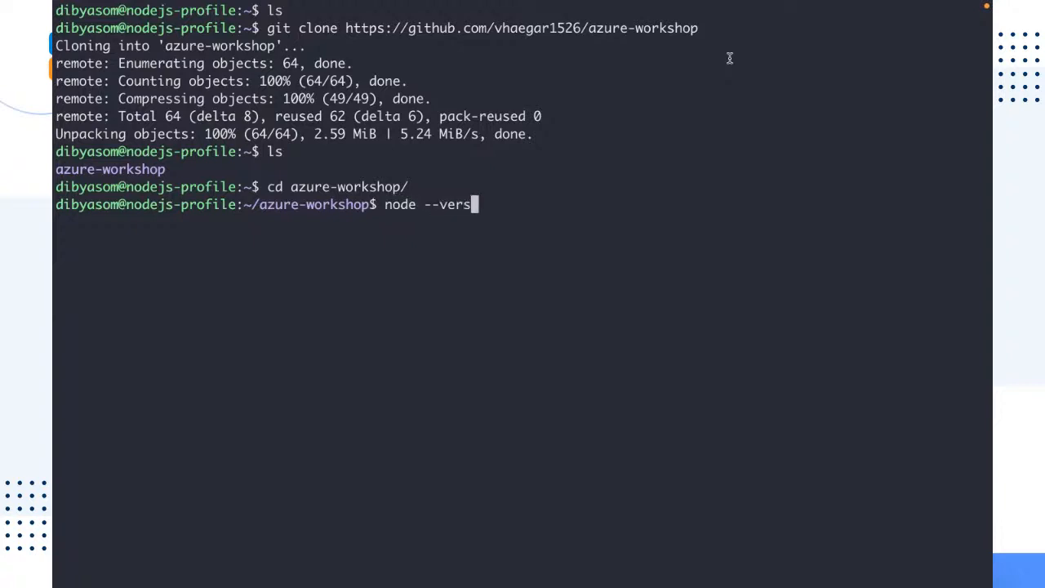
pyautogui.write('ion')
pyautogui.press('Return')
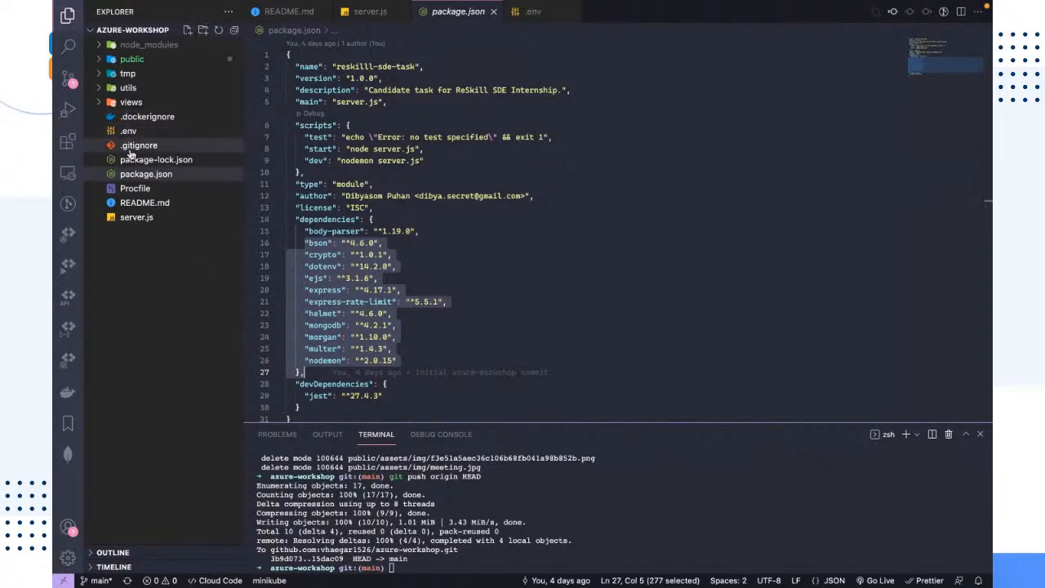
# Copy the NodeSource setup_16.x curl command from the README's Cloud VM setup section and run it on the virtual machine
pyautogui.click(143, 207)
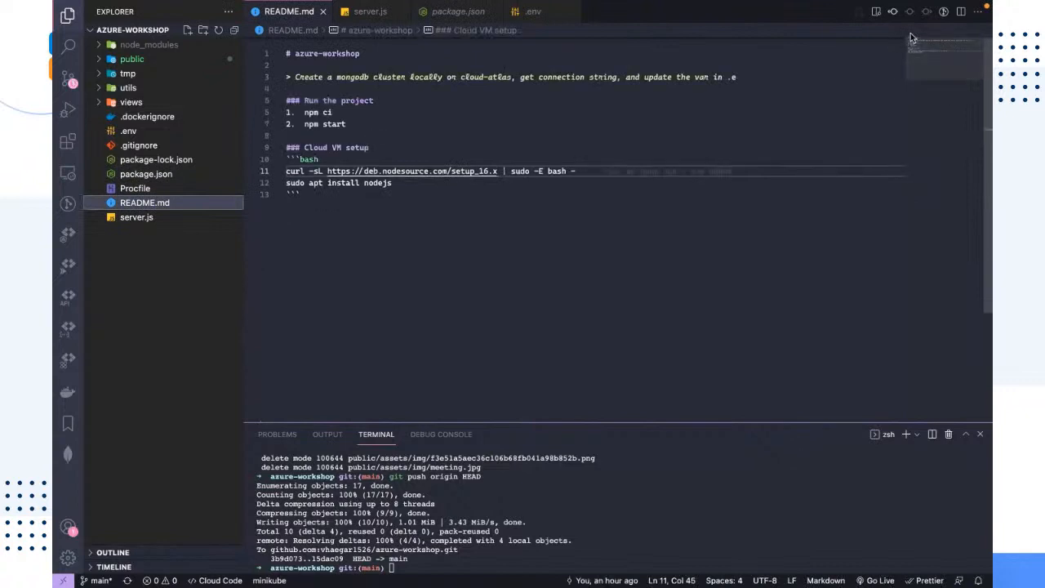
pyautogui.click(876, 12)
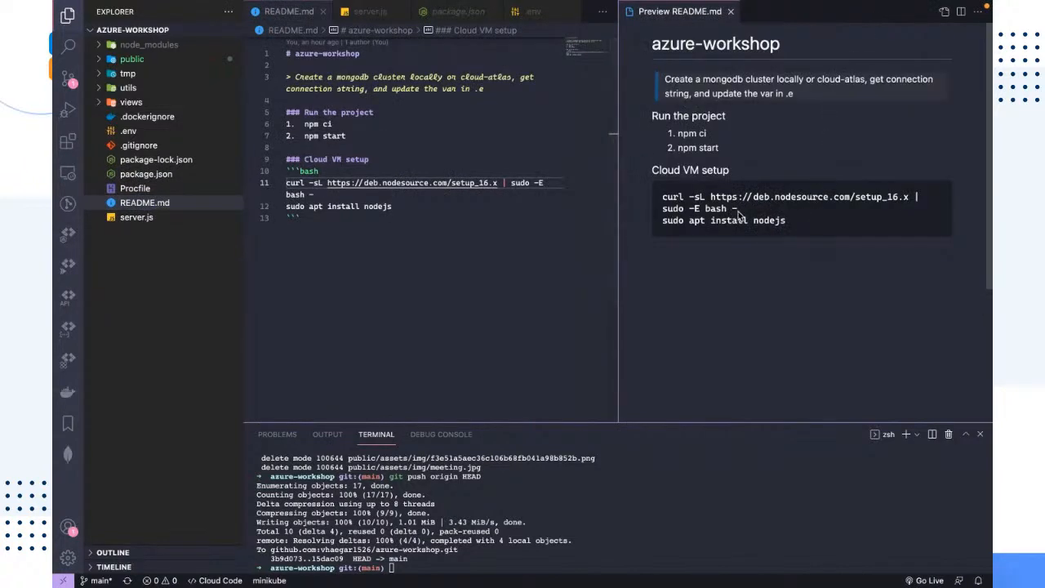
pyautogui.moveTo(652, 170); pyautogui.dragTo(735, 170)
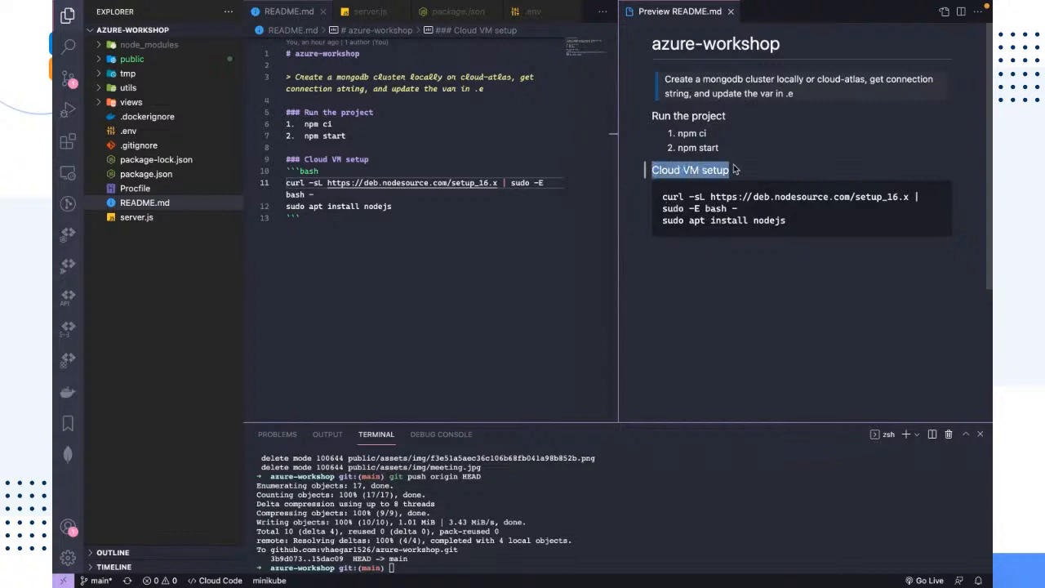
pyautogui.moveTo(742, 210); pyautogui.dragTo(659, 205)
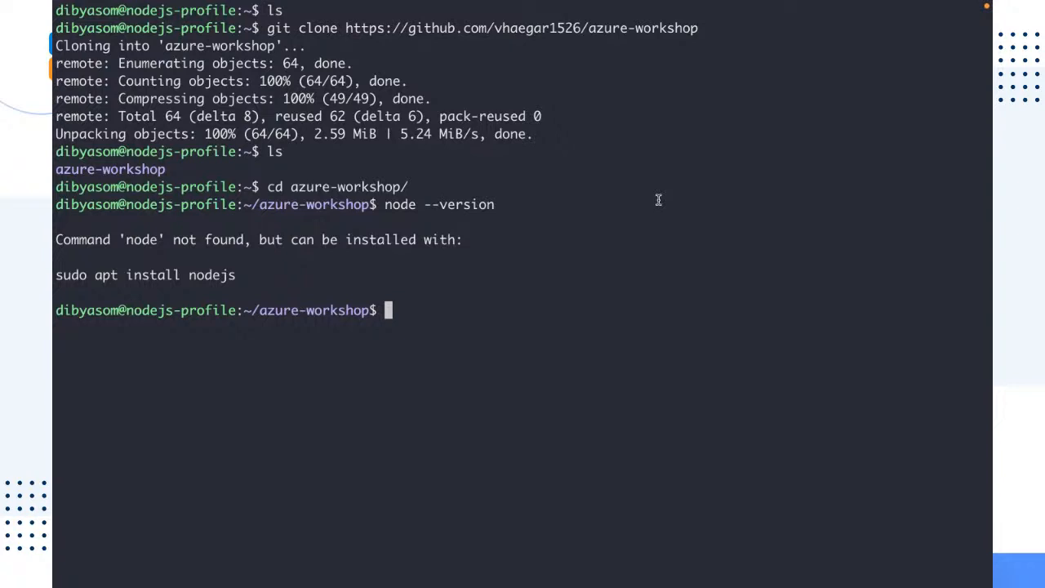
pyautogui.hotkey('ctrl', 'l')
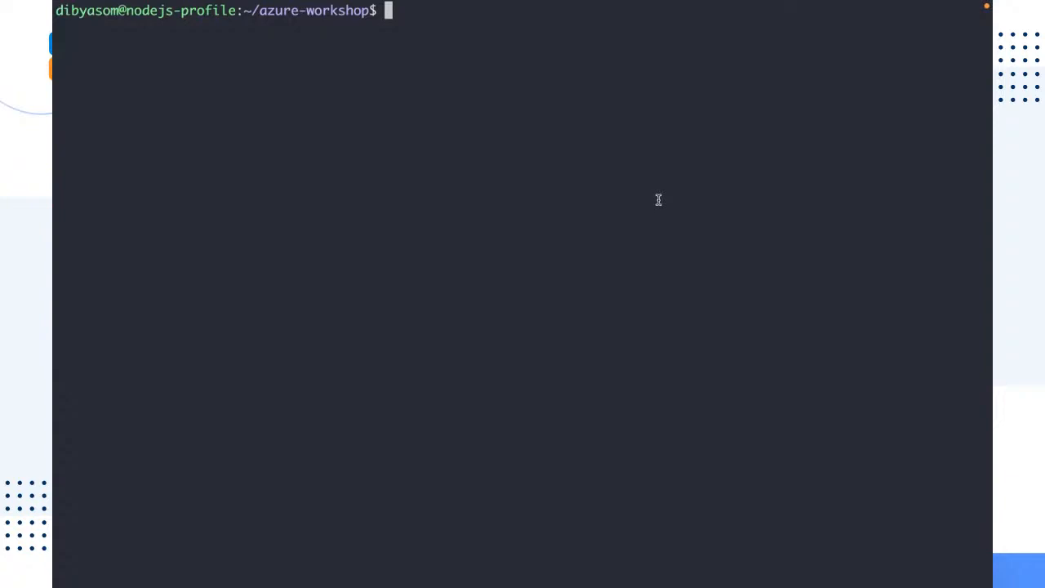
pyautogui.write('curl -sL https://deb.nodesource.com/setup_16.x | sudo -E bash -')
pyautogui.press('Return')
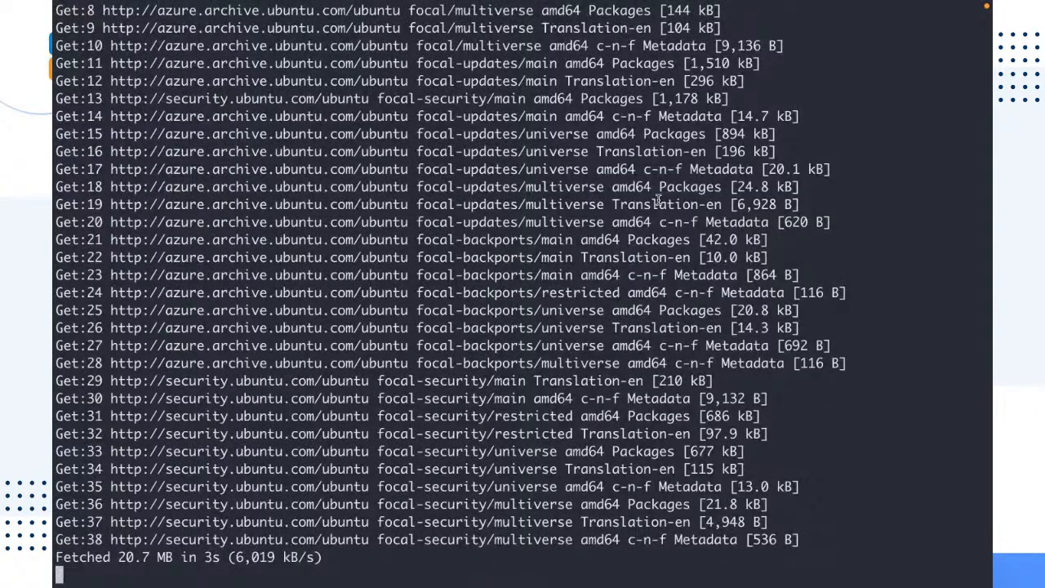
# Copy sudo apt install nodejs from the README preview and run it in the cleared VM terminal
pyautogui.hotkey('ctrl', 'Right')
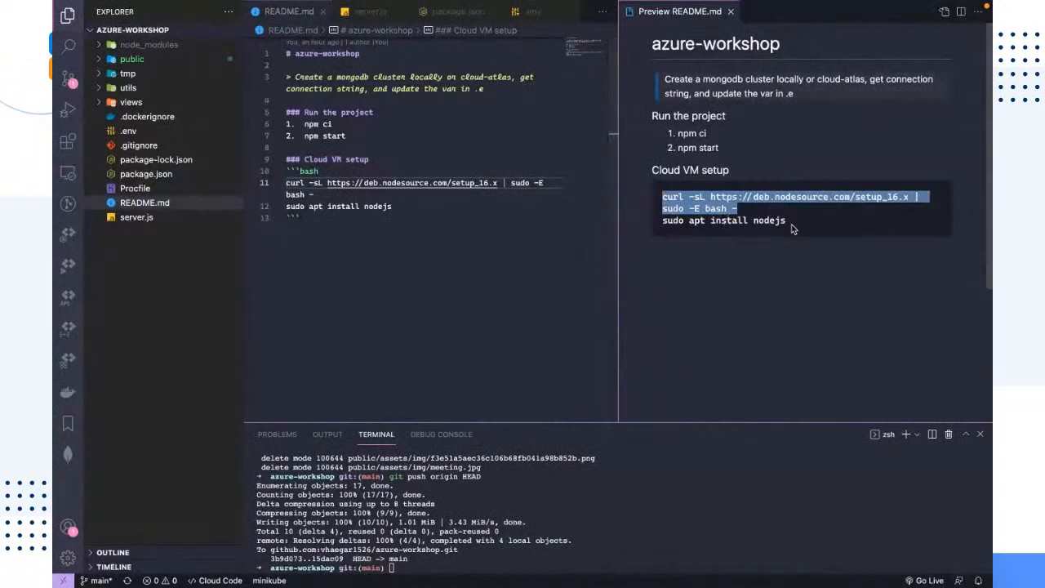
pyautogui.moveTo(788, 222); pyautogui.dragTo(658, 227)
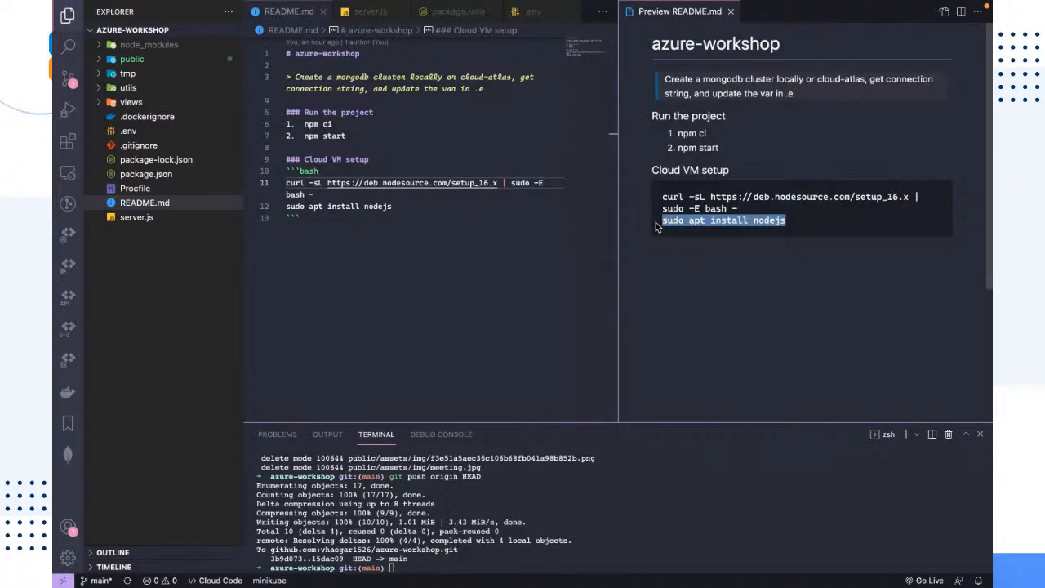
pyautogui.doubleClick(774, 220)
pyautogui.click(789, 231)
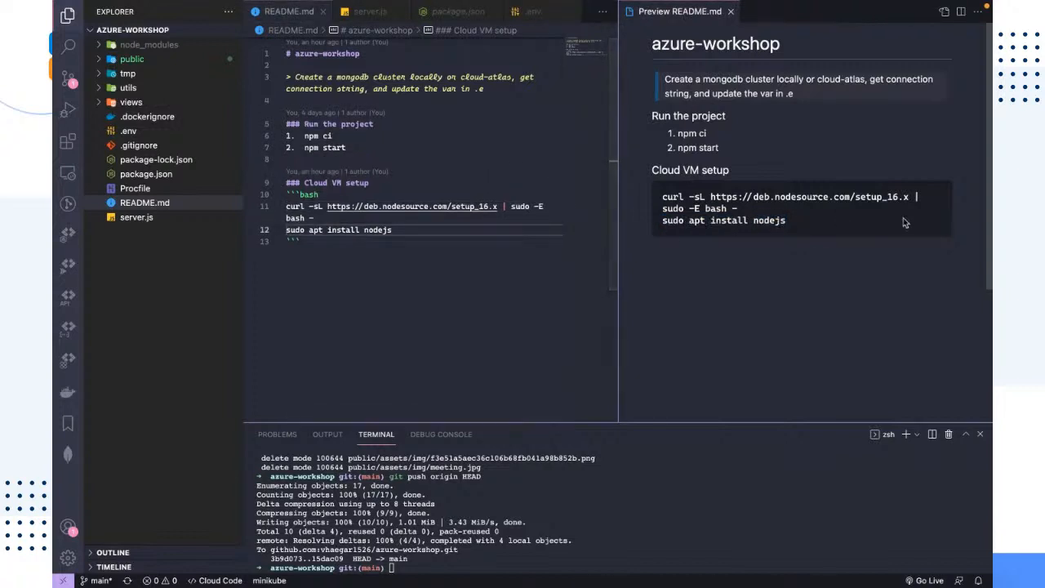
pyautogui.moveTo(790, 213); pyautogui.dragTo(620, 225)
pyautogui.click(788, 221)
pyautogui.doubleClick(619, 224)
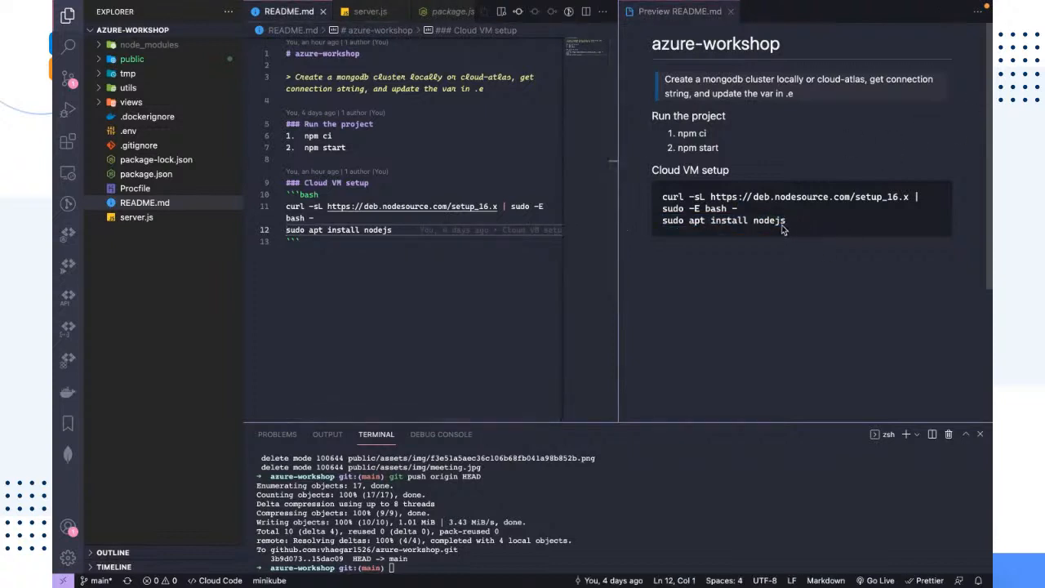
pyautogui.moveTo(787, 227); pyautogui.dragTo(663, 230)
pyautogui.hotkey('ctrl', 'c')
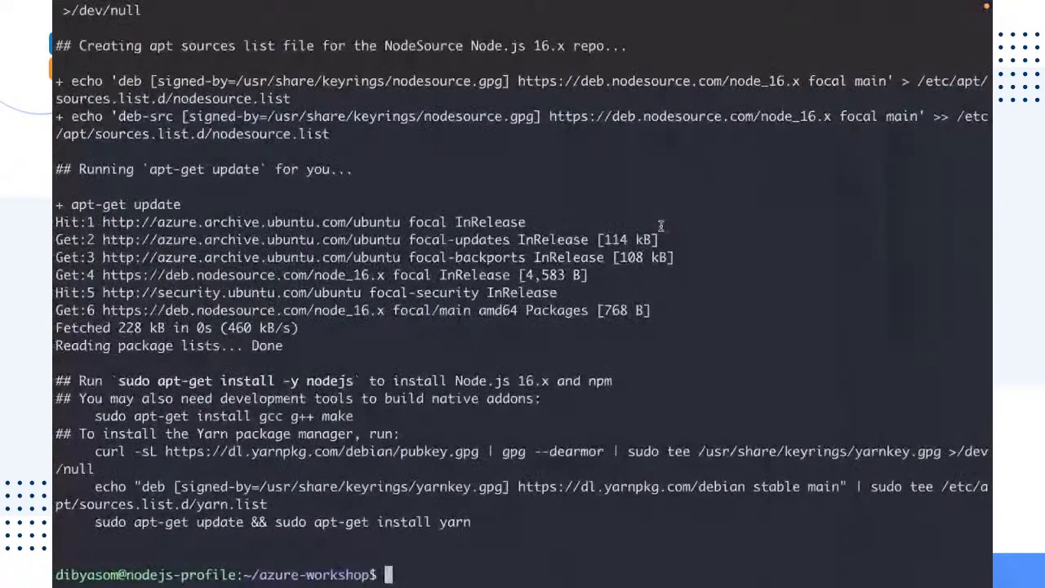
pyautogui.hotkey('ctrl', 'l')
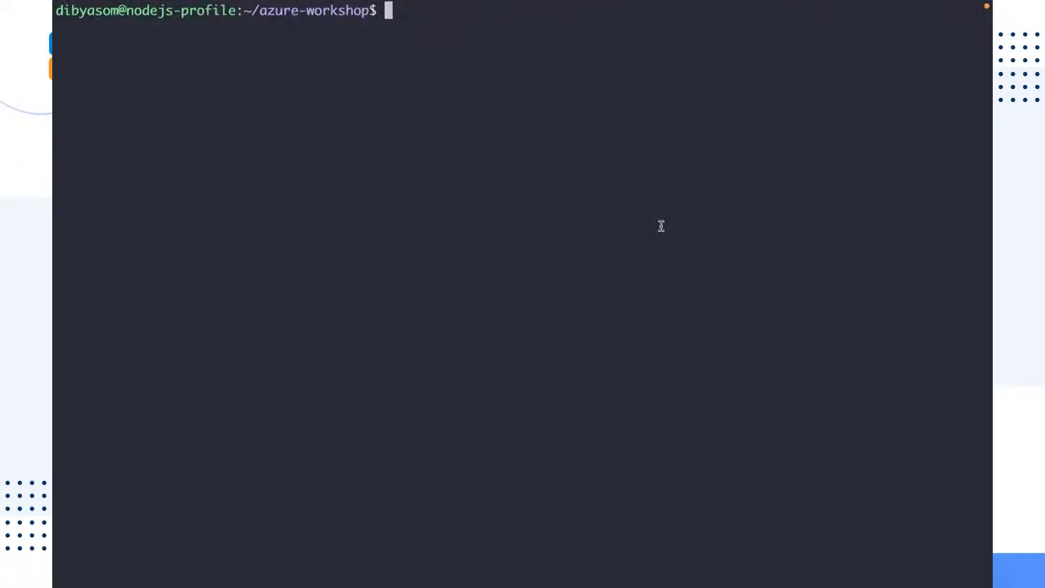
pyautogui.hotkey('ctrl', 'shift', 'v')
pyautogui.press('Return')
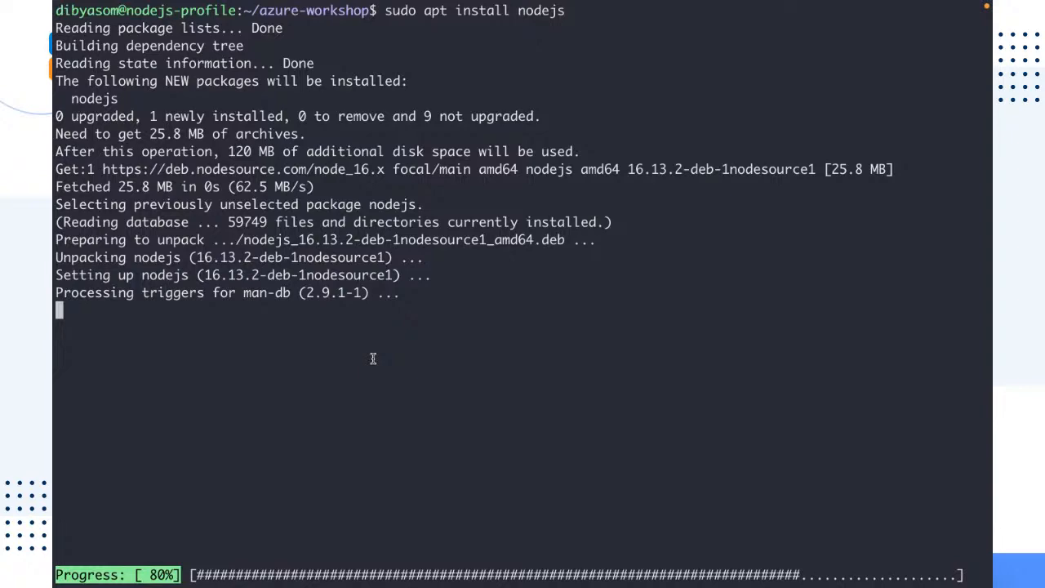
pyautogui.hotkey('ctrl', 'Right')
pyautogui.hotkey('ctrl', 'Left')
pyautogui.hotkey('ctrl', 'Left')
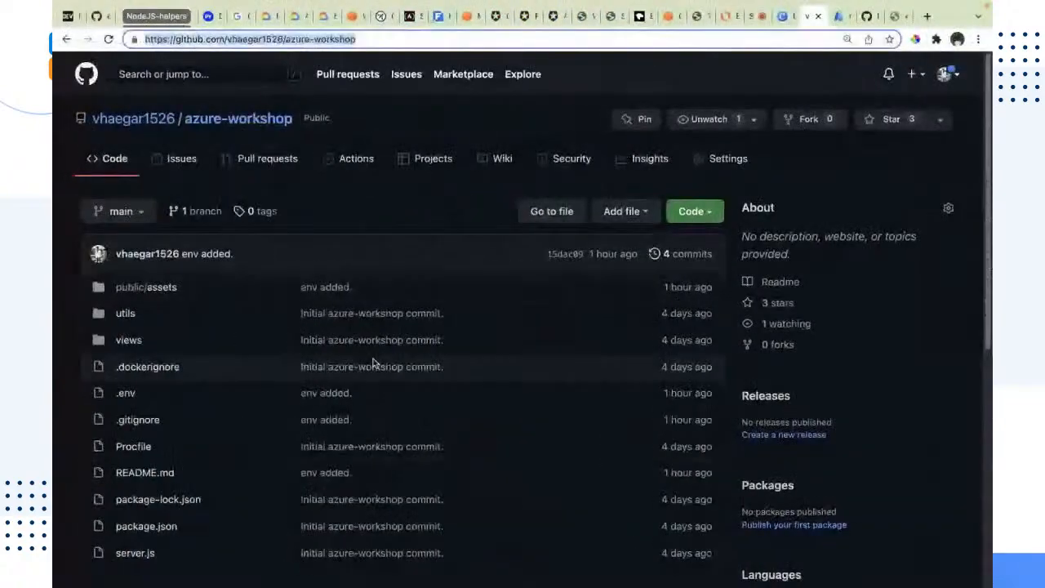
pyautogui.click(751, 17)
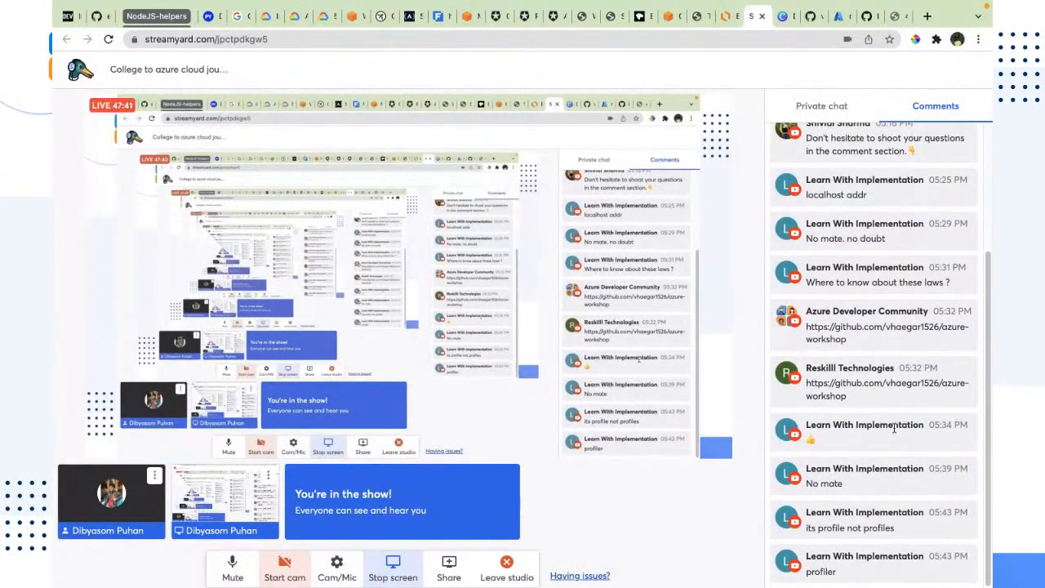
pyautogui.hotkey('ctrl', 'Left')
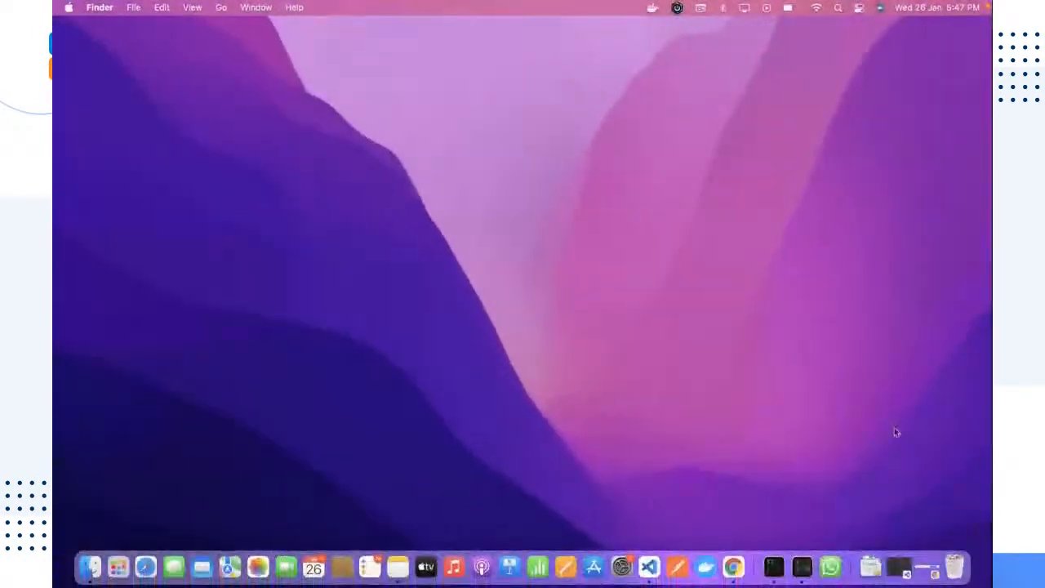
pyautogui.hotkey('ctrl', 'Right')
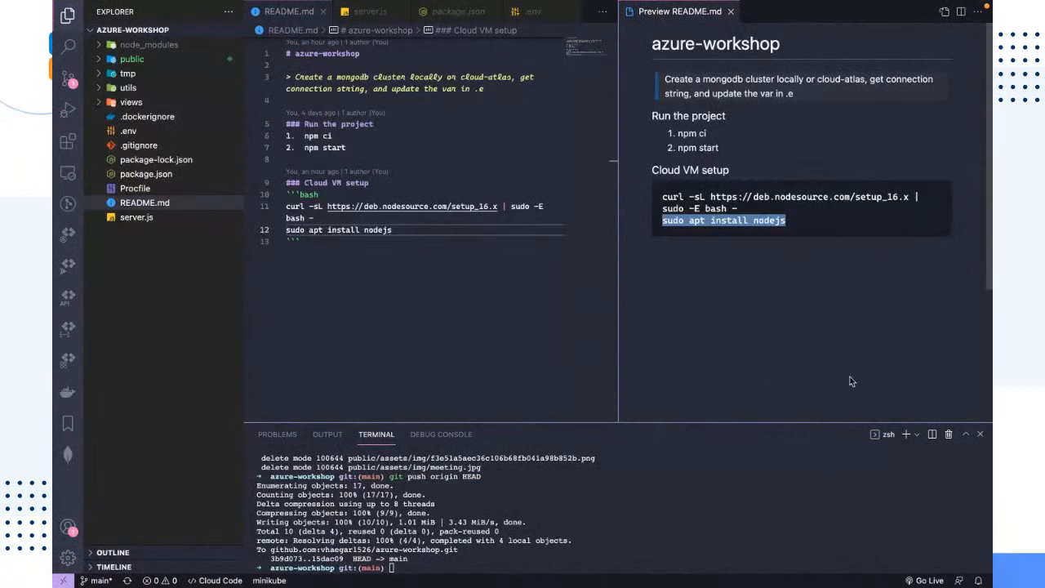
pyautogui.moveTo(825, 421); pyautogui.dragTo(824, 447)
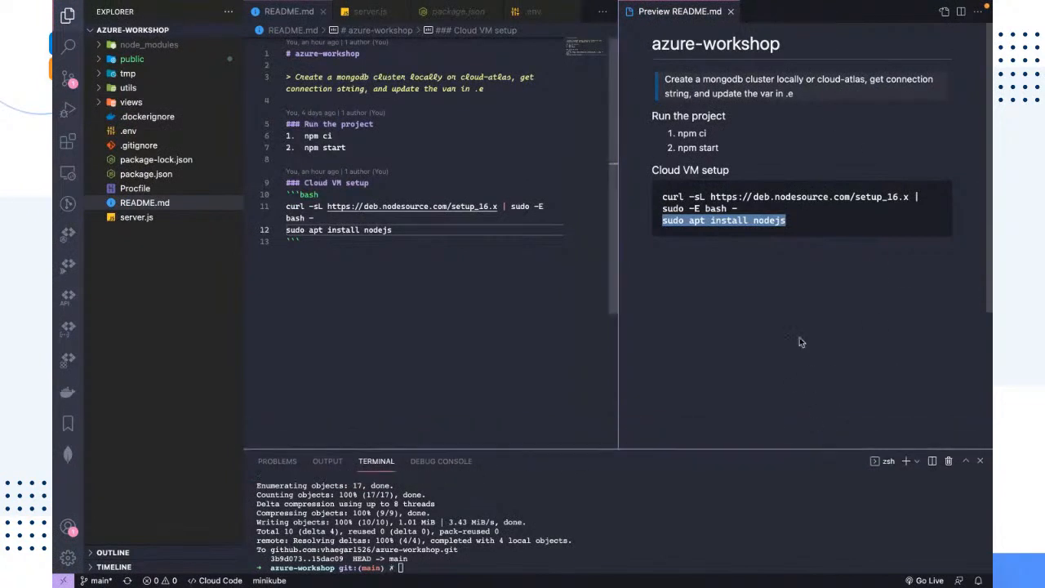
pyautogui.click(792, 319)
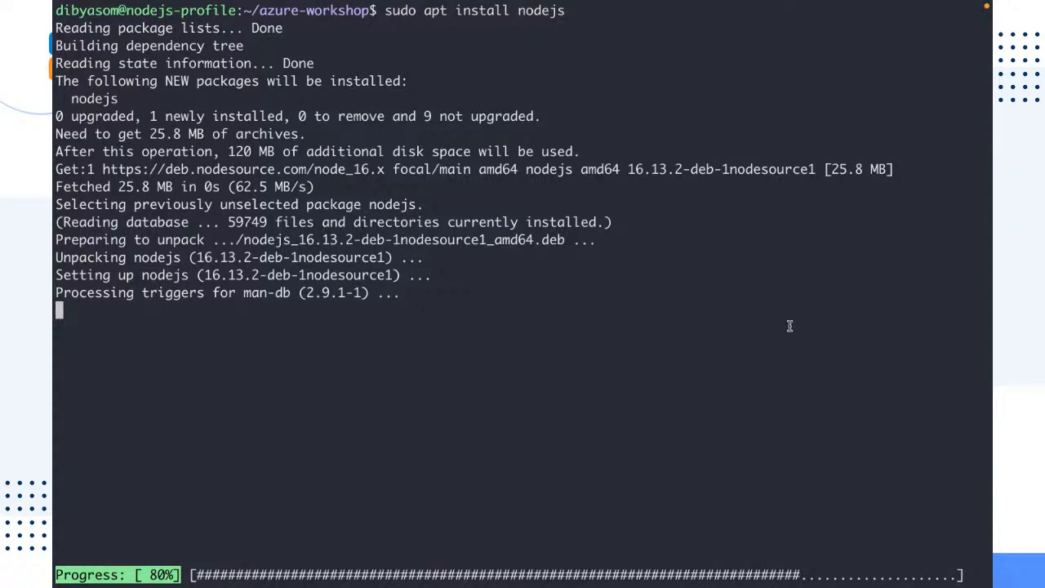
pyautogui.moveTo(433, 318); pyautogui.dragTo(55, 169)
pyautogui.click(237, 353)
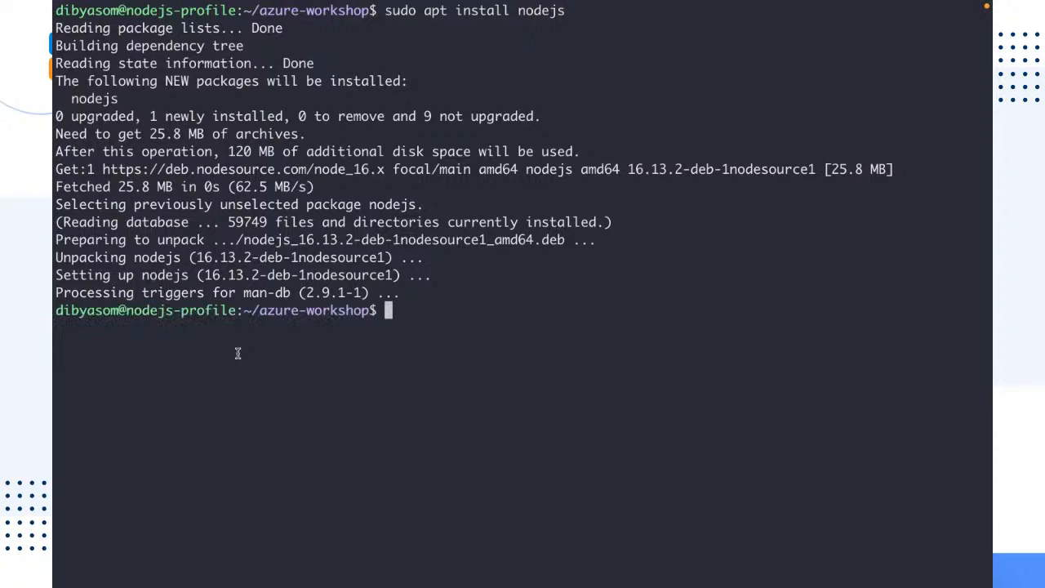
pyautogui.hotkey('ctrl', 'l')
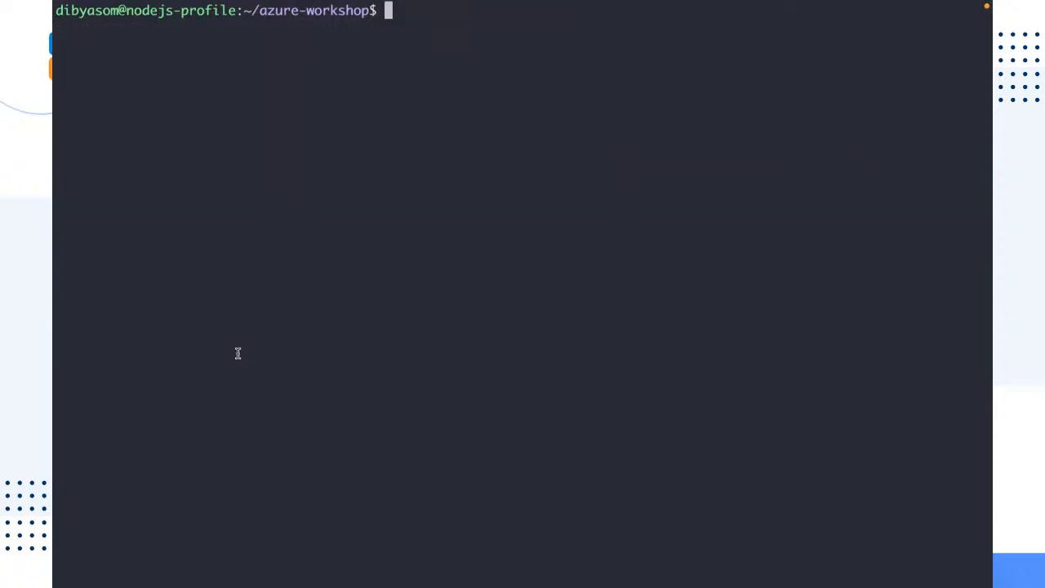
# Check the installed Node.js and npm versions with node --version and npm --version
pyautogui.write('node --version')
pyautogui.press('Return')
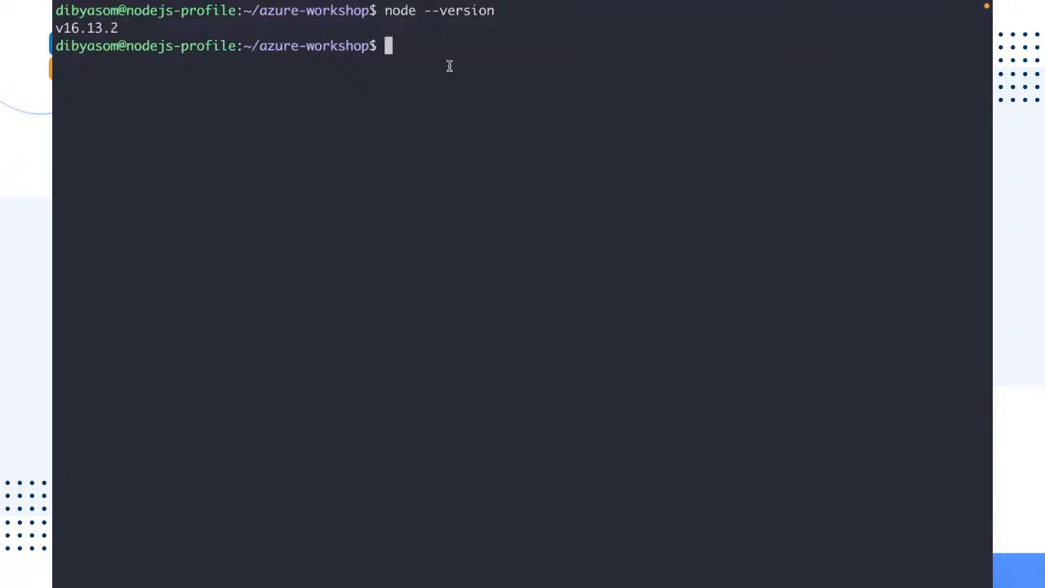
pyautogui.write('npm --v')
pyautogui.write('ersion')
pyautogui.press('Return')
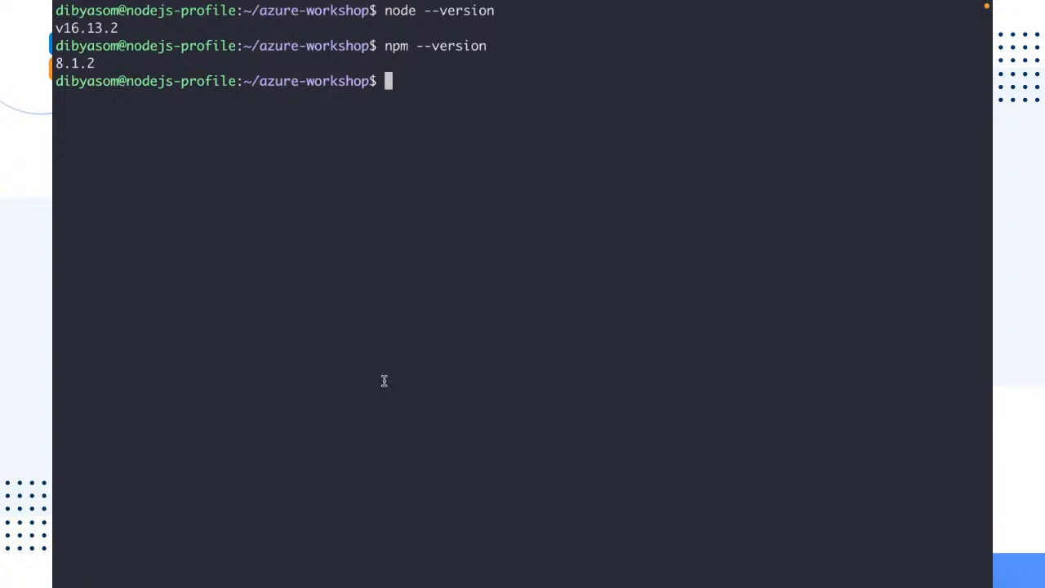
# List the files in the azure-workshop folder with ls
pyautogui.doubleClick(402, 10)
pyautogui.moveTo(404, 48); pyautogui.dragTo(377, 47)
pyautogui.click(412, 146)
pyautogui.write('ls')
pyautogui.press('Return')
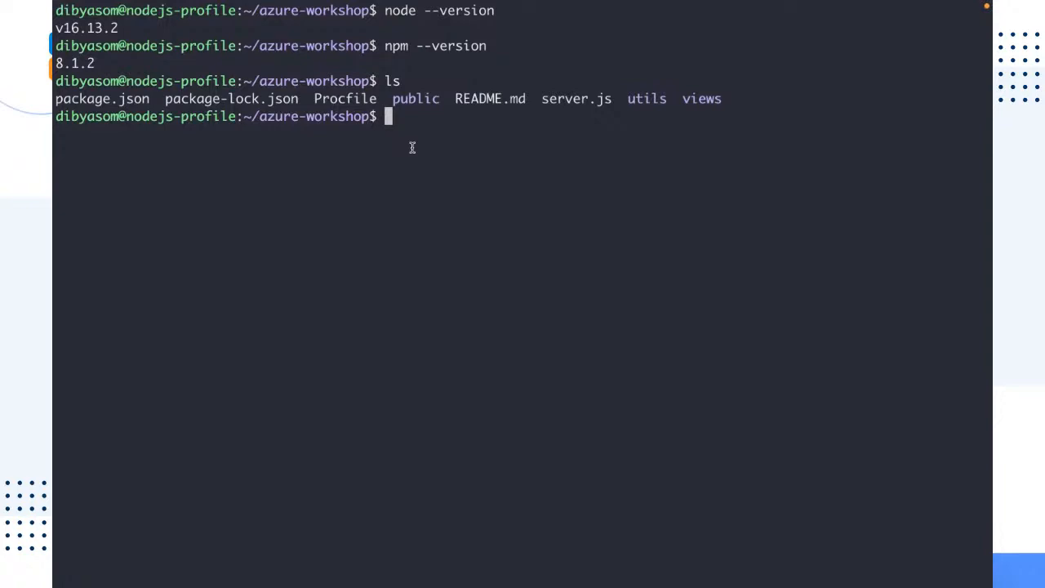
# Print package.json with cat and review its dependencies list
pyautogui.write('cat package')
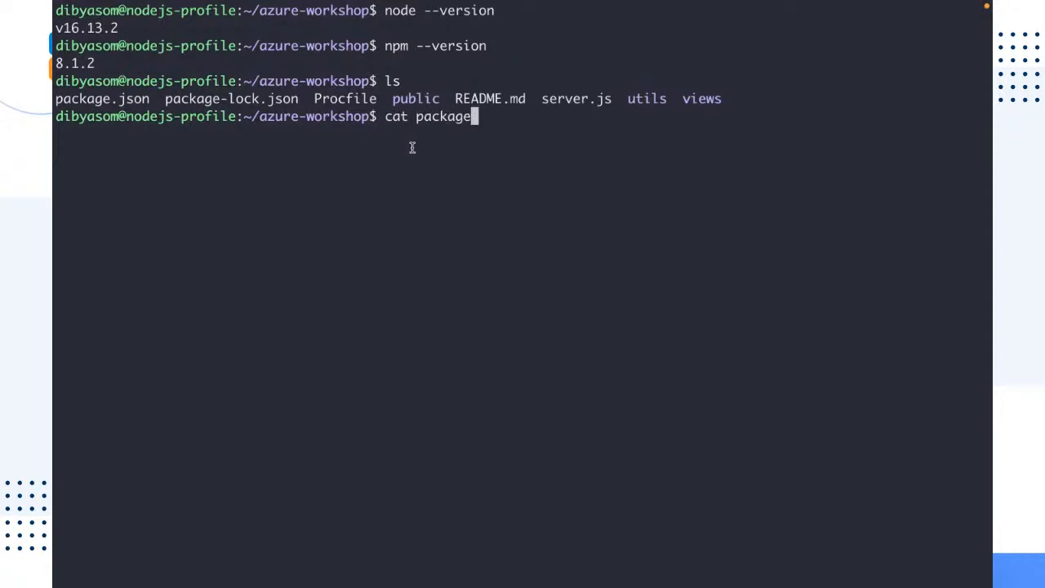
pyautogui.write('.json')
pyautogui.press('Return')
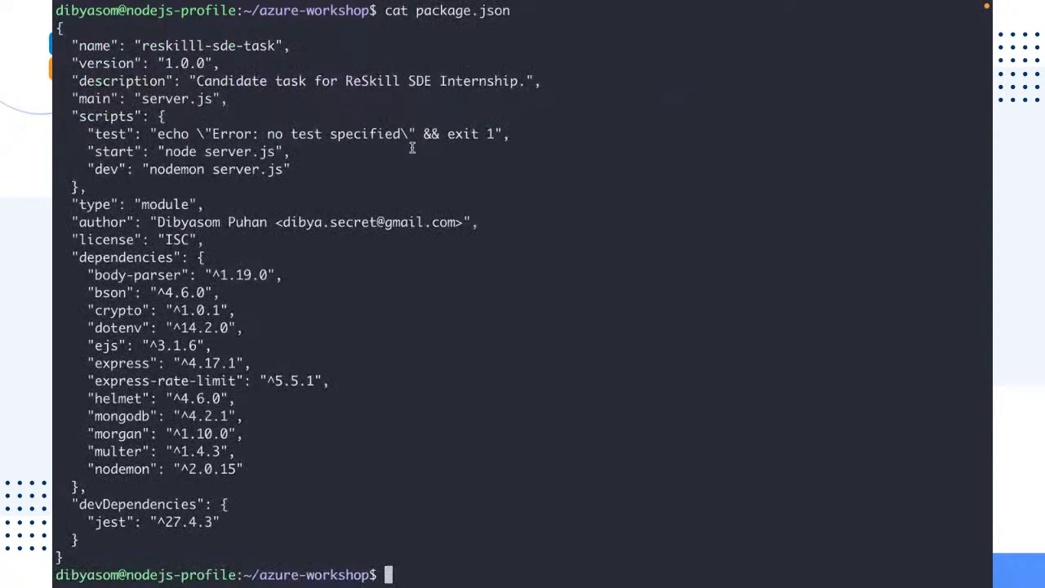
pyautogui.moveTo(74, 274); pyautogui.dragTo(292, 514)
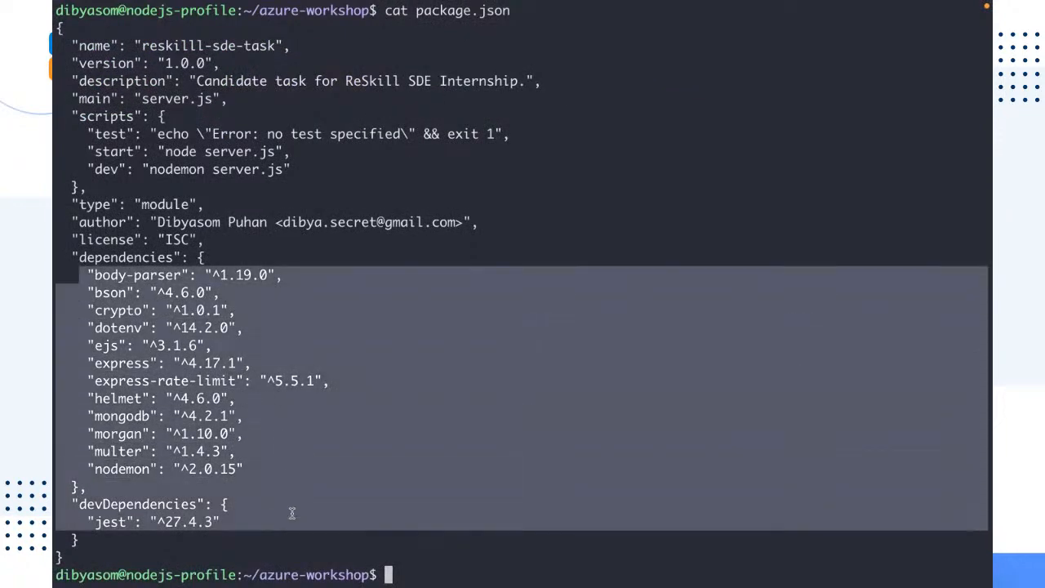
pyautogui.click(535, 466)
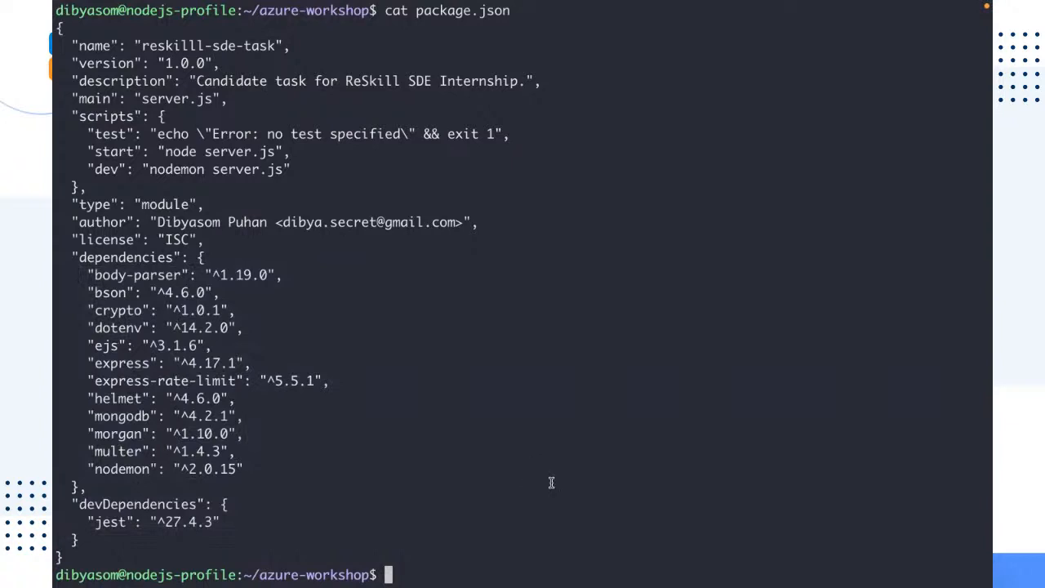
# Install the project dependencies with npm ci and clear the terminal
pyautogui.write('npm ci')
pyautogui.press('Return')
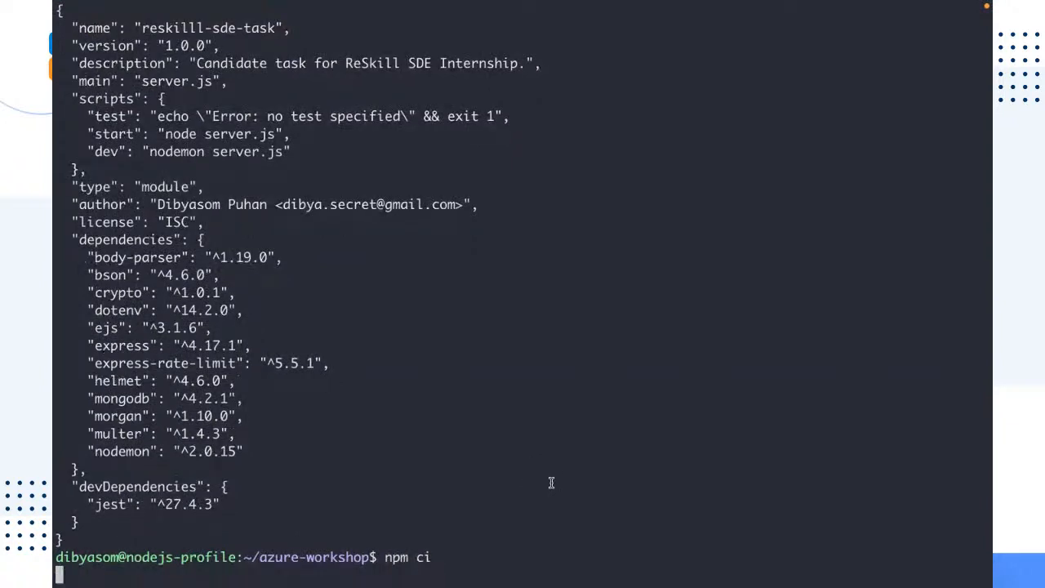
pyautogui.moveTo(347, 454); pyautogui.dragTo(53, 256)
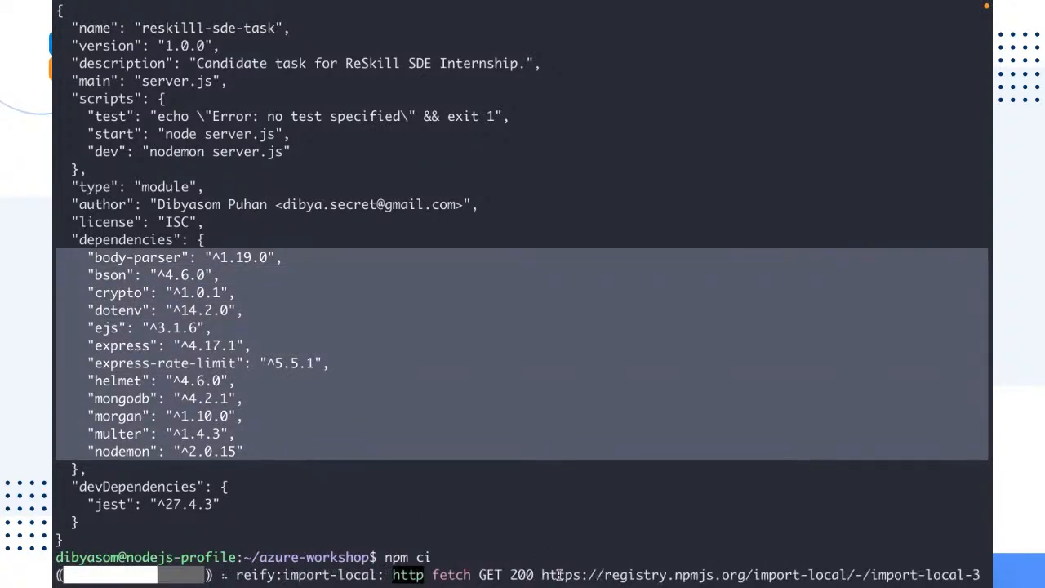
pyautogui.moveTo(431, 558); pyautogui.dragTo(388, 557)
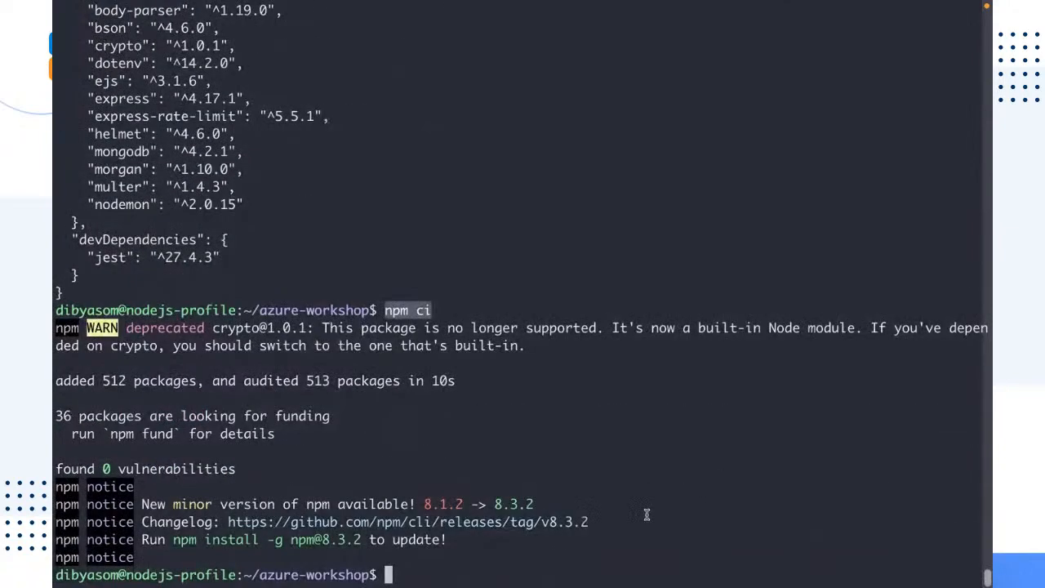
pyautogui.click(462, 445)
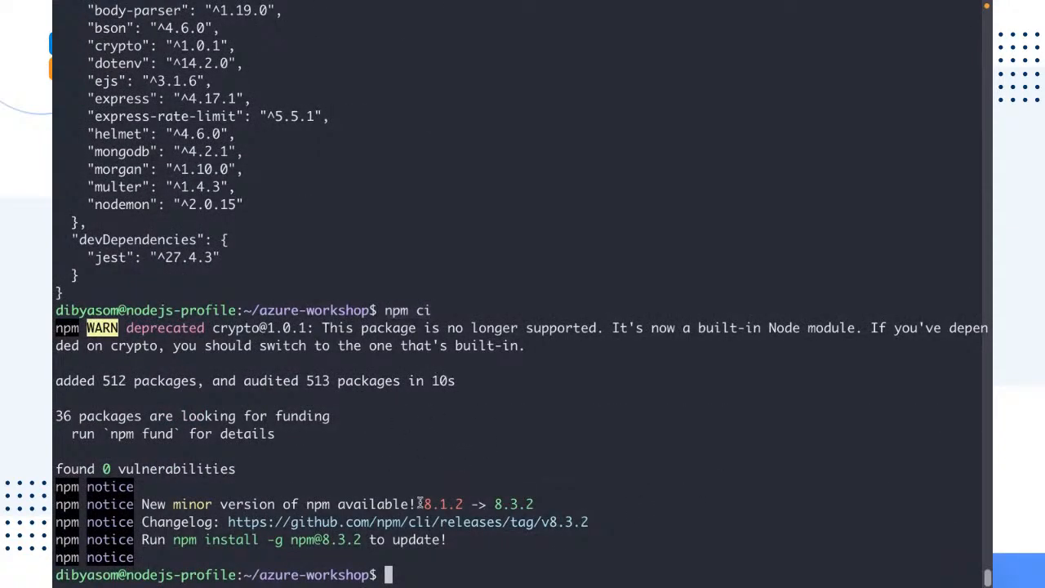
pyautogui.hotkey('ctrl', 'l')
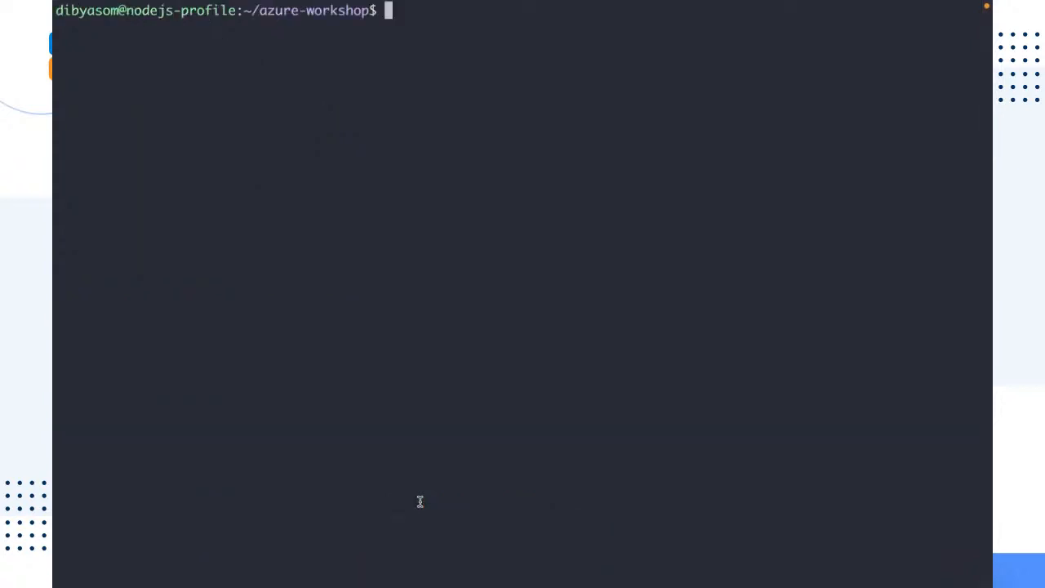
# Start the app on the virtual machine with npm start
pyautogui.write('npm star')
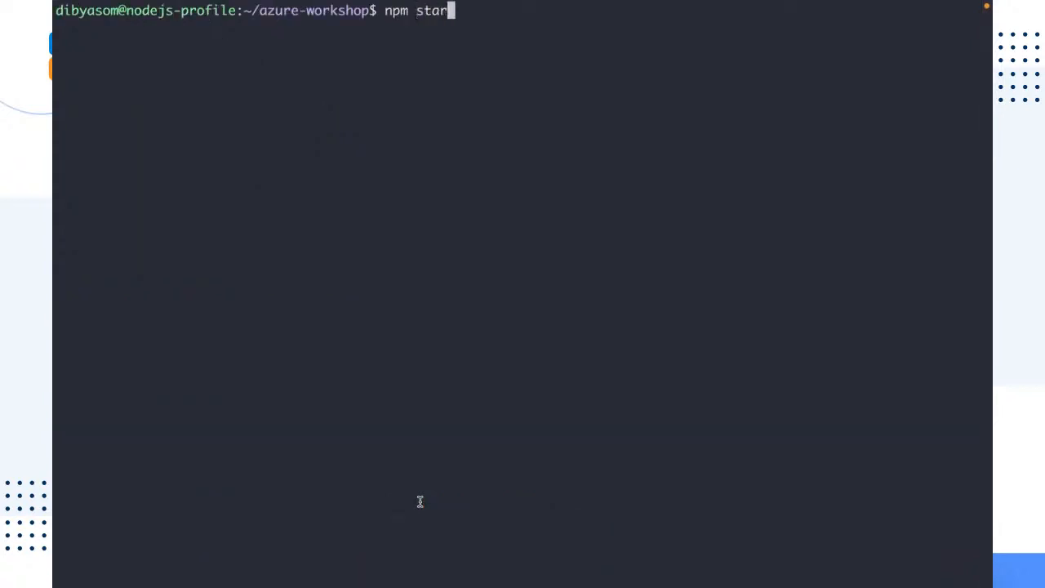
pyautogui.write('t')
pyautogui.press('Return')
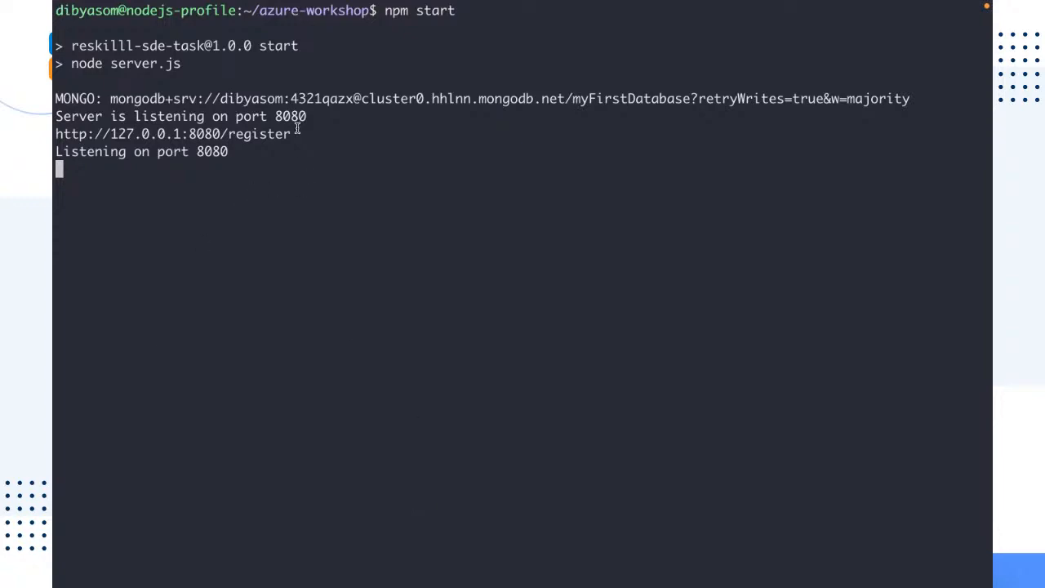
pyautogui.moveTo(293, 134); pyautogui.dragTo(55, 135)
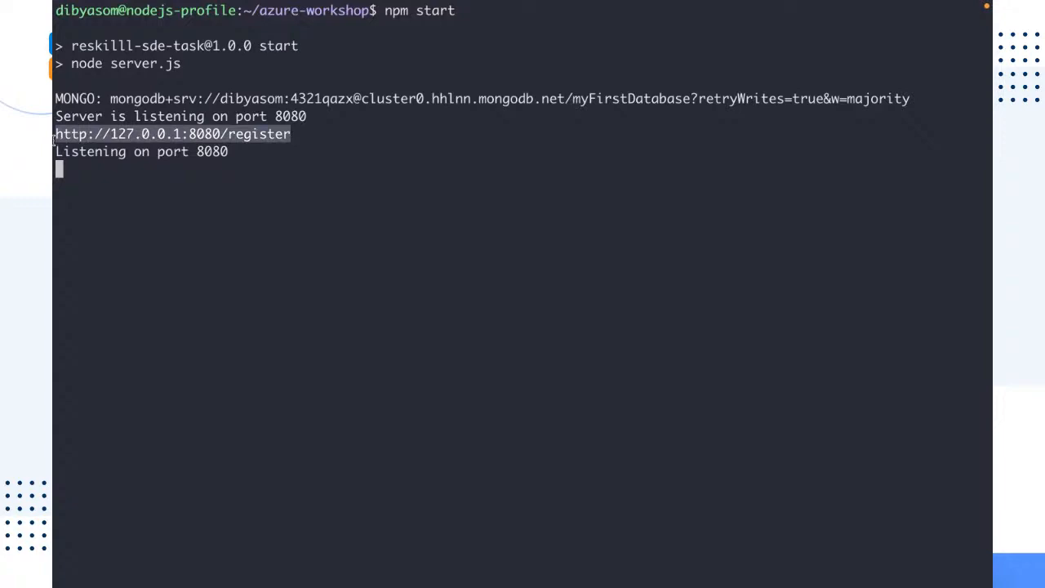
pyautogui.click(135, 182)
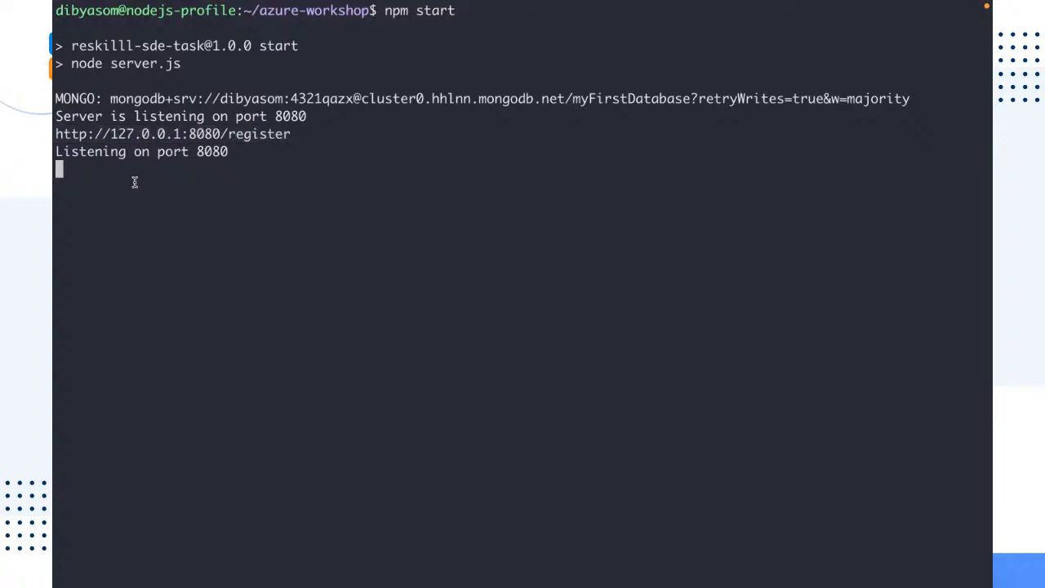
# Switch to the browser tab for the VM's IP and open 40.80.89.141:8080/register
pyautogui.hotkey('ctrl', 'Right')
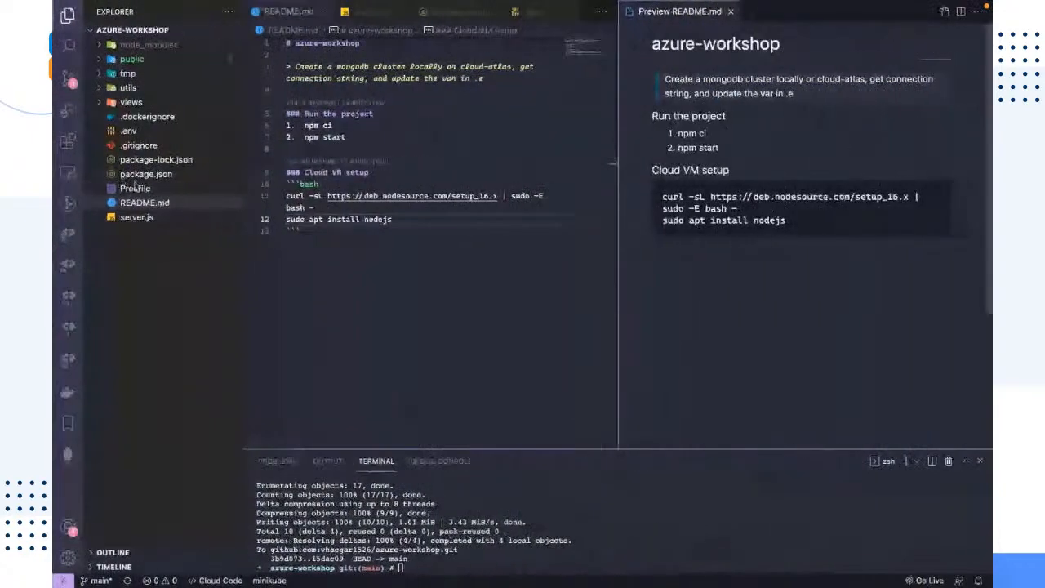
pyautogui.hotkey('ctrl', 'Left')
pyautogui.hotkey('ctrl', 'Right')
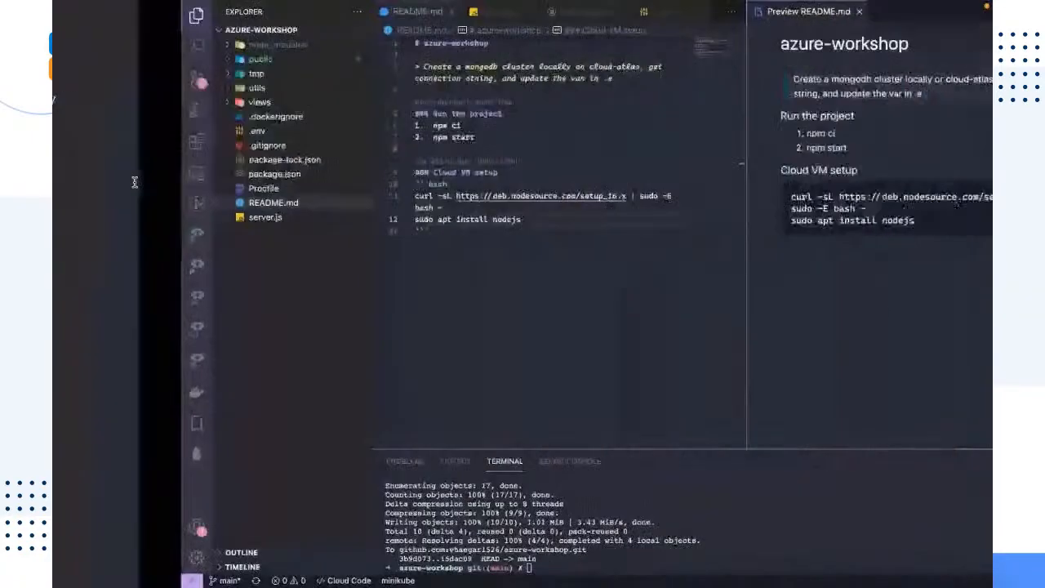
pyautogui.hotkey('ctrl', 'Left')
pyautogui.hotkey('ctrl', 'Left')
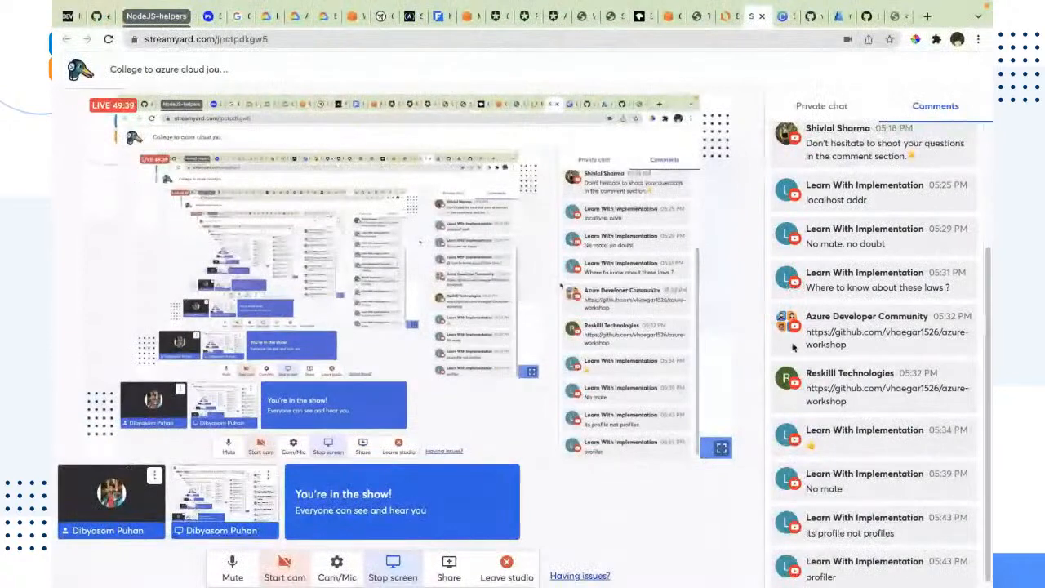
pyautogui.click(898, 18)
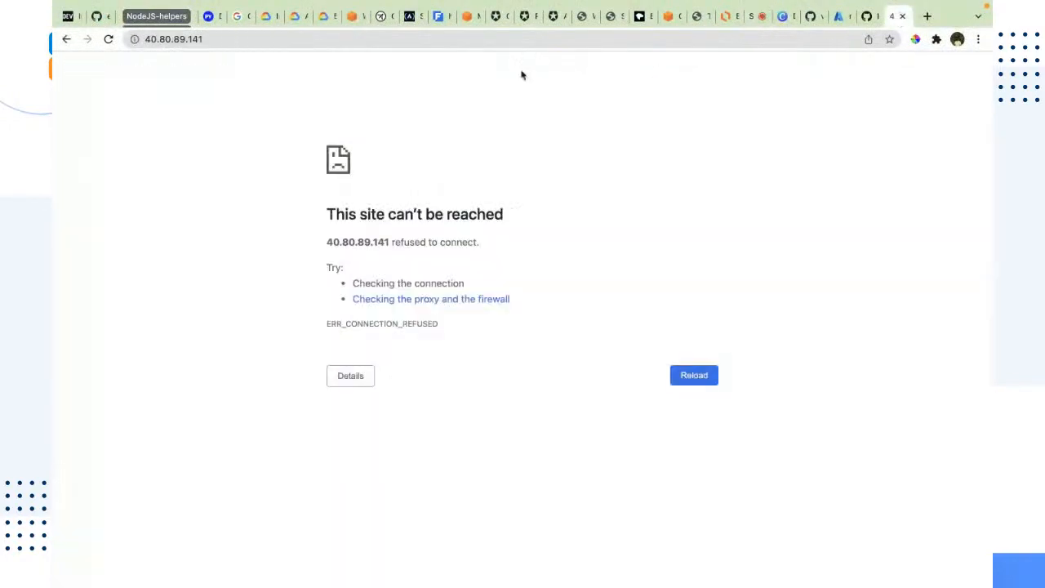
pyautogui.moveTo(204, 41); pyautogui.dragTo(121, 41)
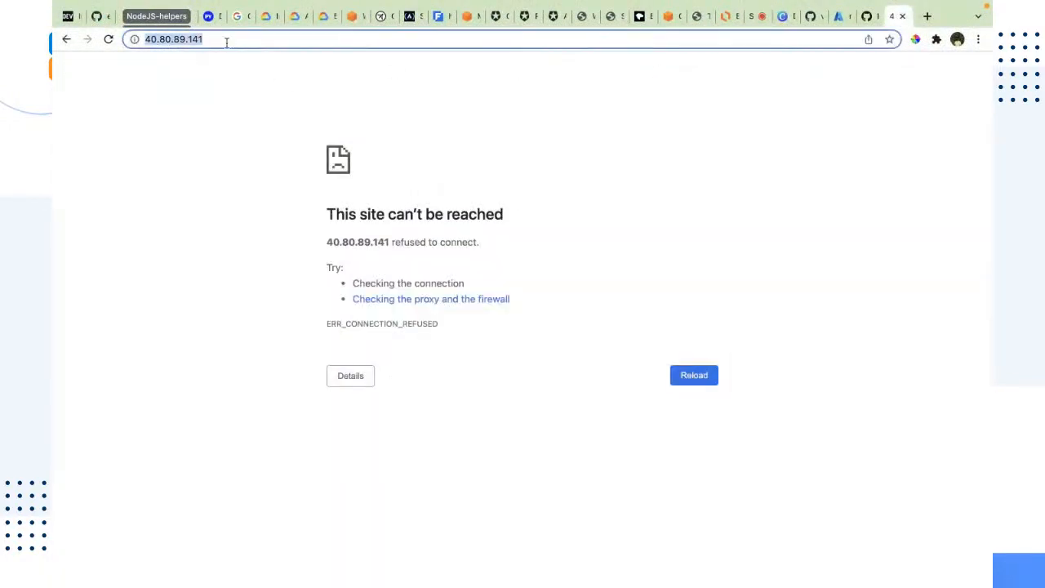
pyautogui.click(304, 37)
pyautogui.write(':8080')
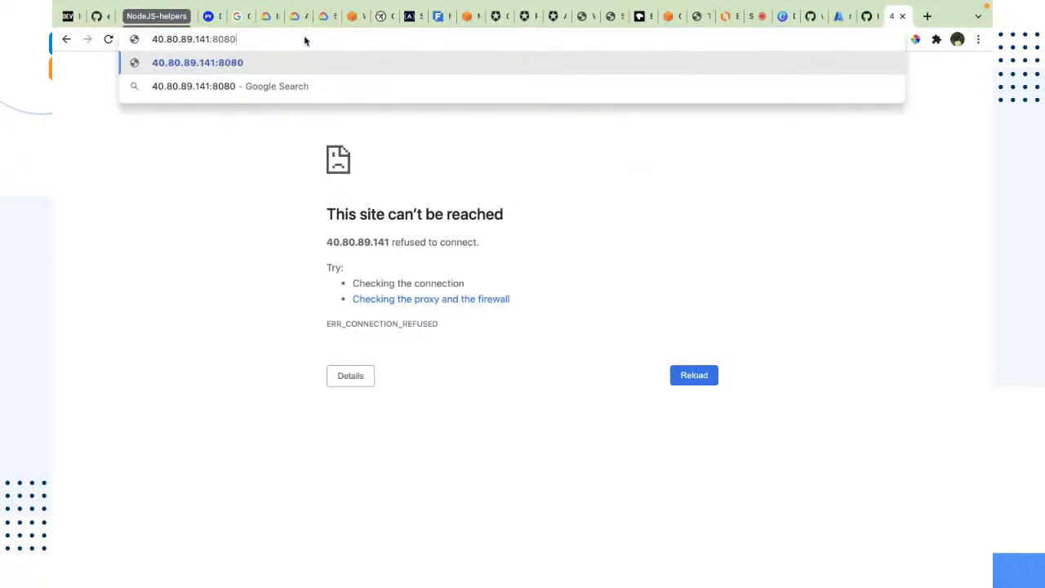
pyautogui.write('/regis')
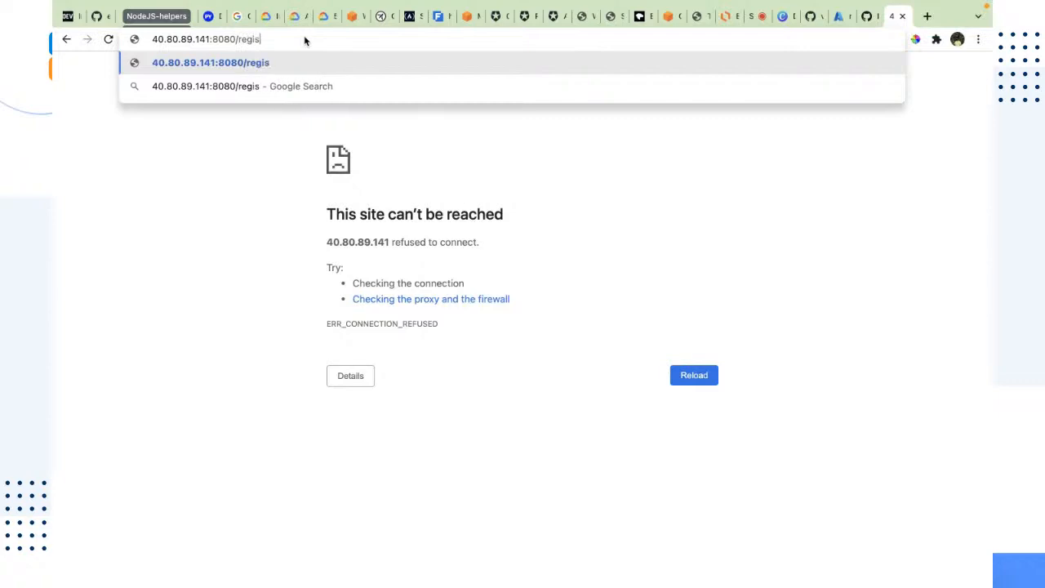
pyautogui.write('ter')
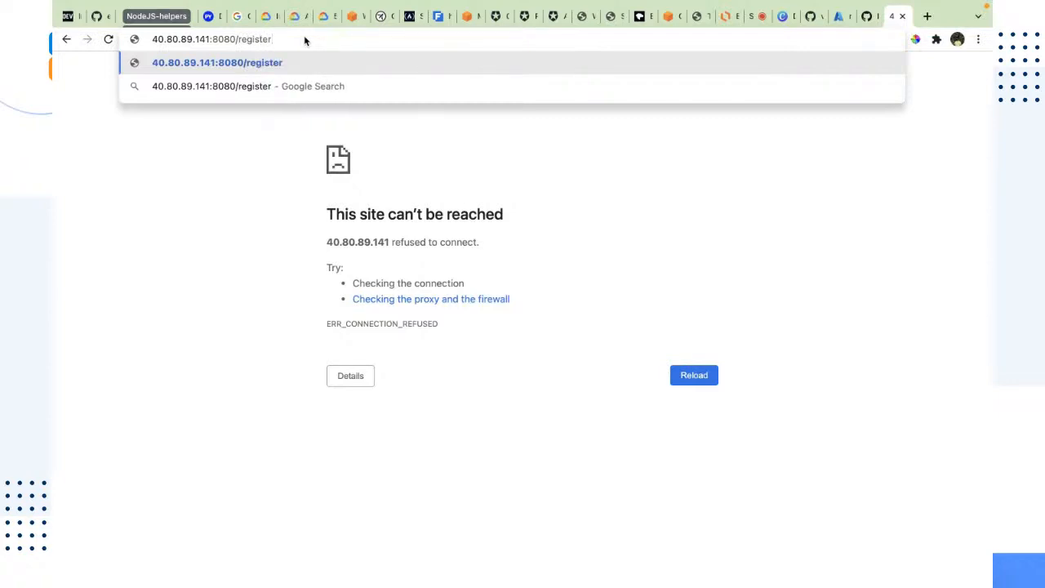
pyautogui.press('Return')
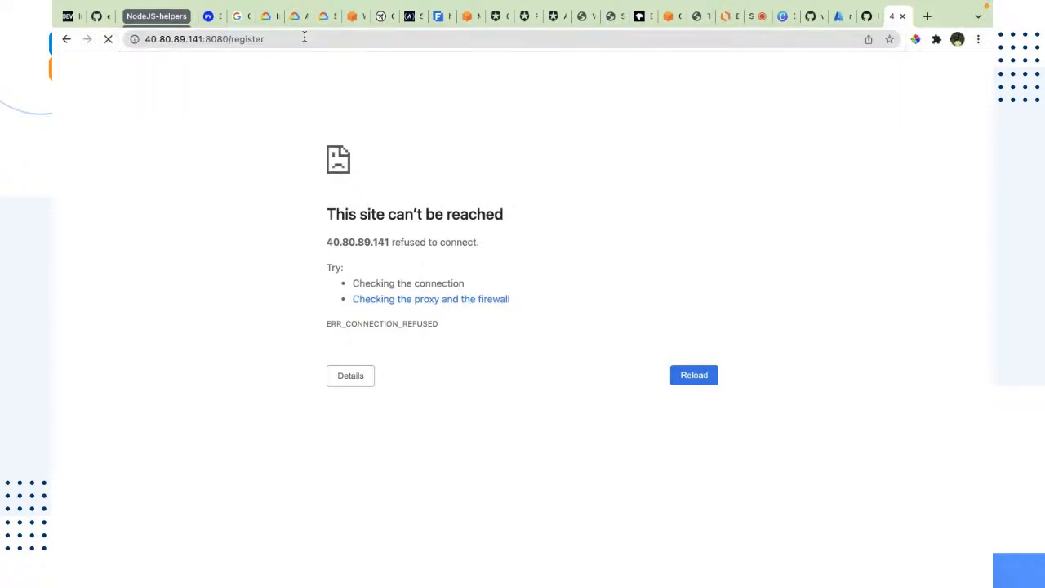
# Select the 8080 port number in the address bar
pyautogui.click(301, 37)
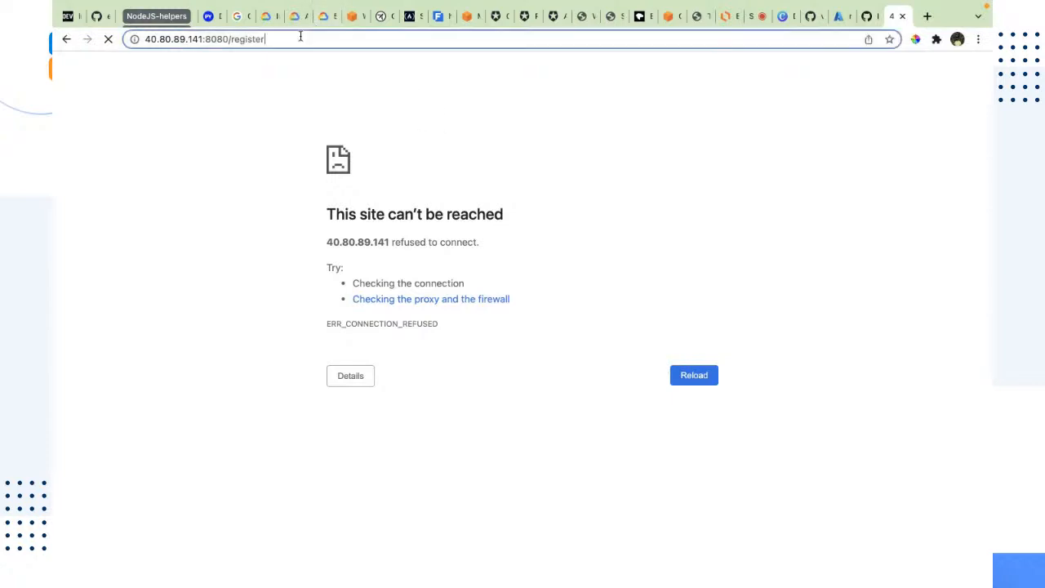
pyautogui.moveTo(301, 38); pyautogui.dragTo(114, 49)
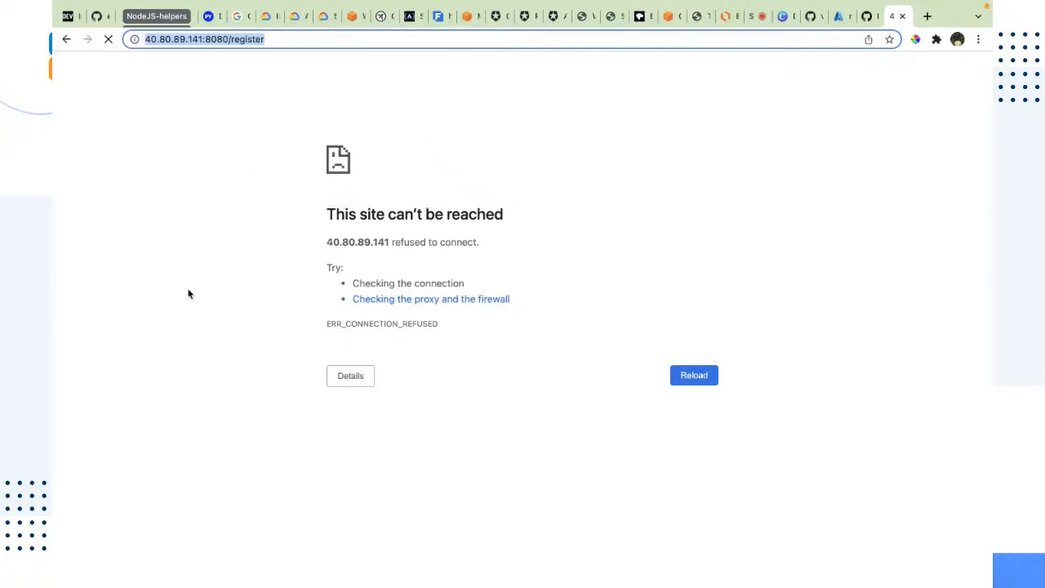
pyautogui.click(216, 67)
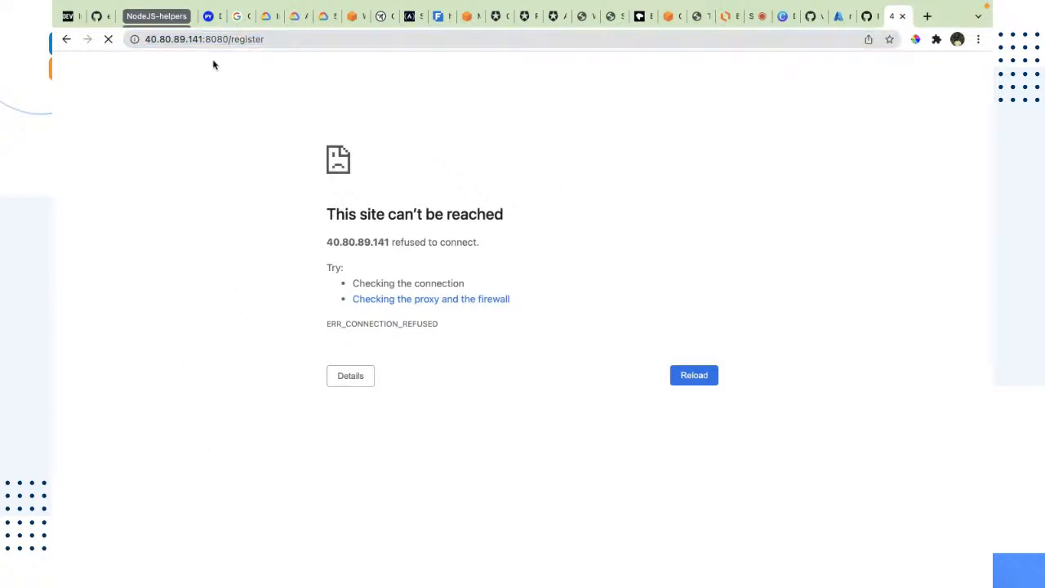
pyautogui.click(214, 38)
pyautogui.doubleClick(216, 39)
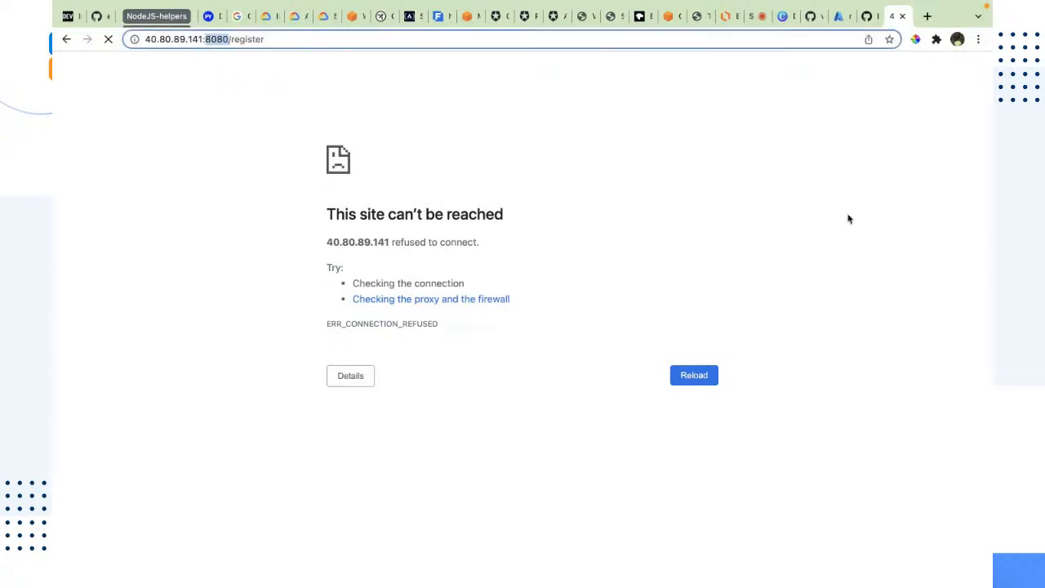
# Open the nodejs-profile-nsg network security group from the list of all resources in the Azure portal
pyautogui.click(839, 23)
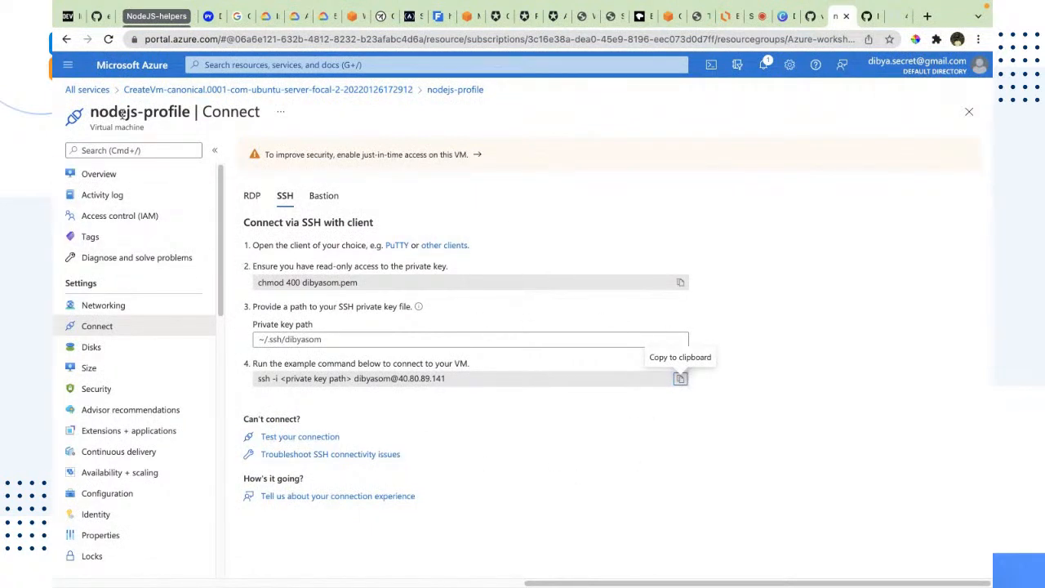
pyautogui.click(87, 90)
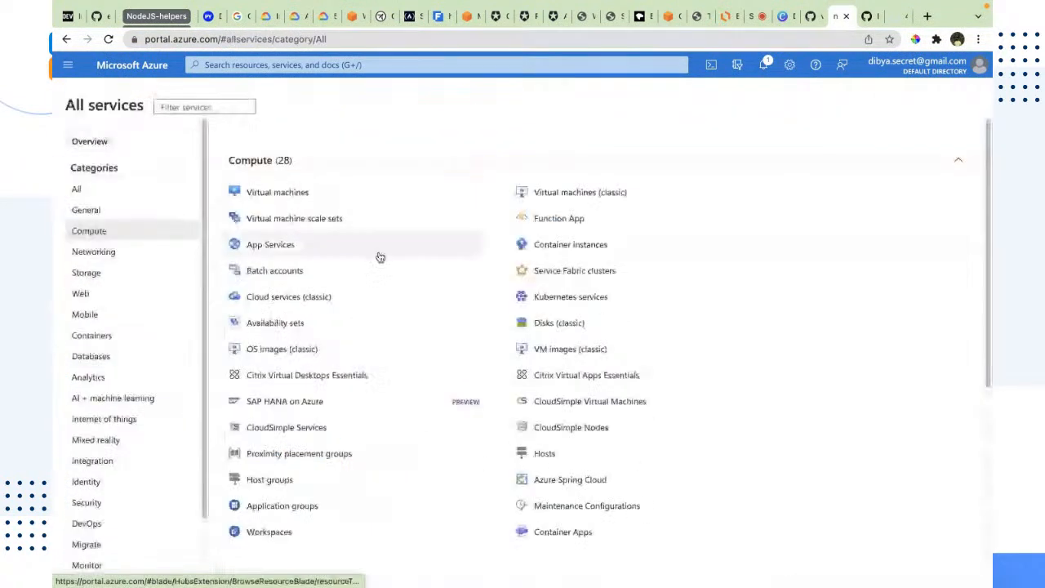
pyautogui.click(68, 66)
pyautogui.click(88, 106)
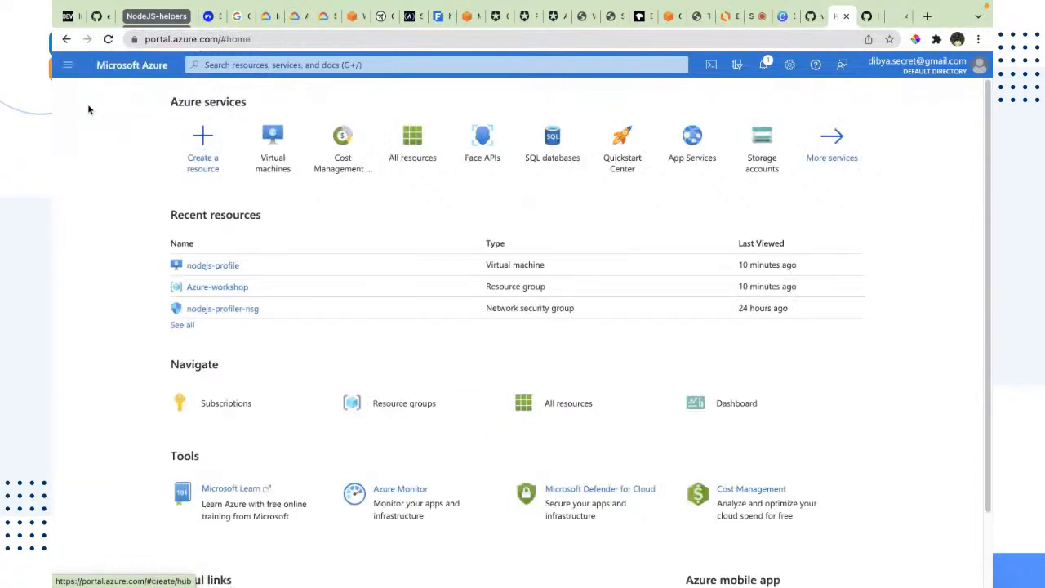
pyautogui.click(399, 143)
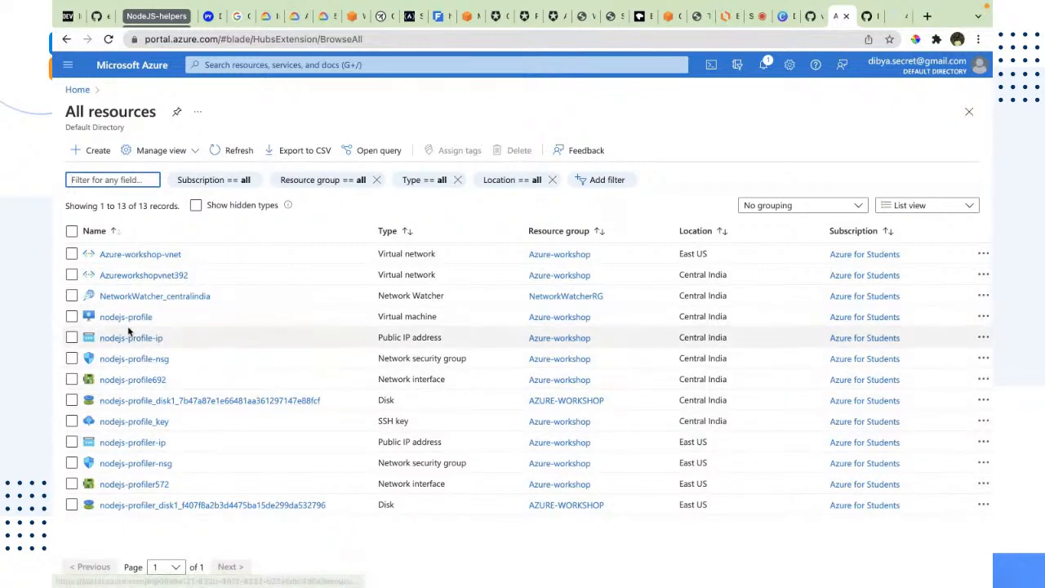
pyautogui.moveTo(136, 319)
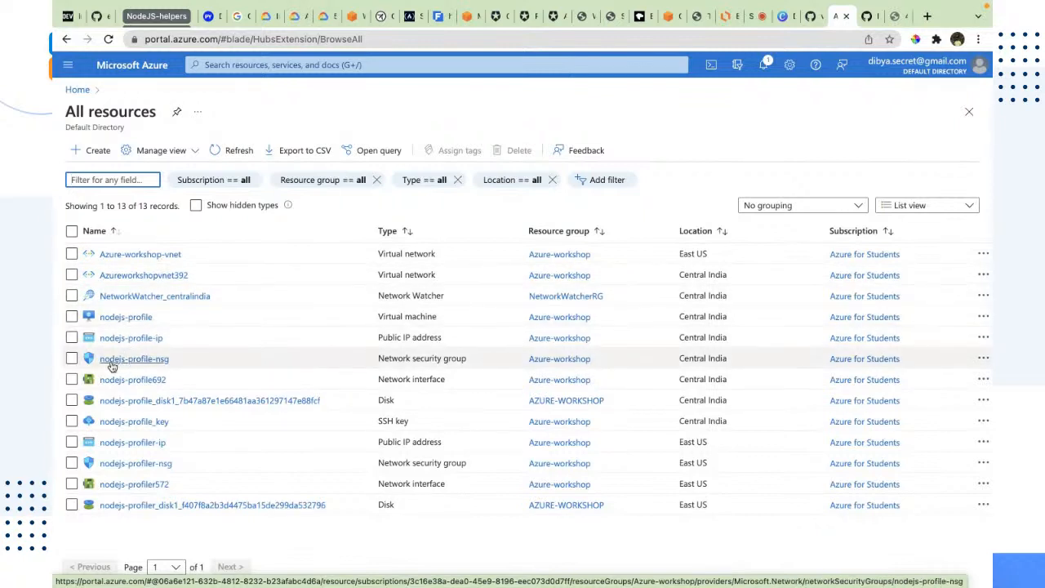
pyautogui.moveTo(153, 365)
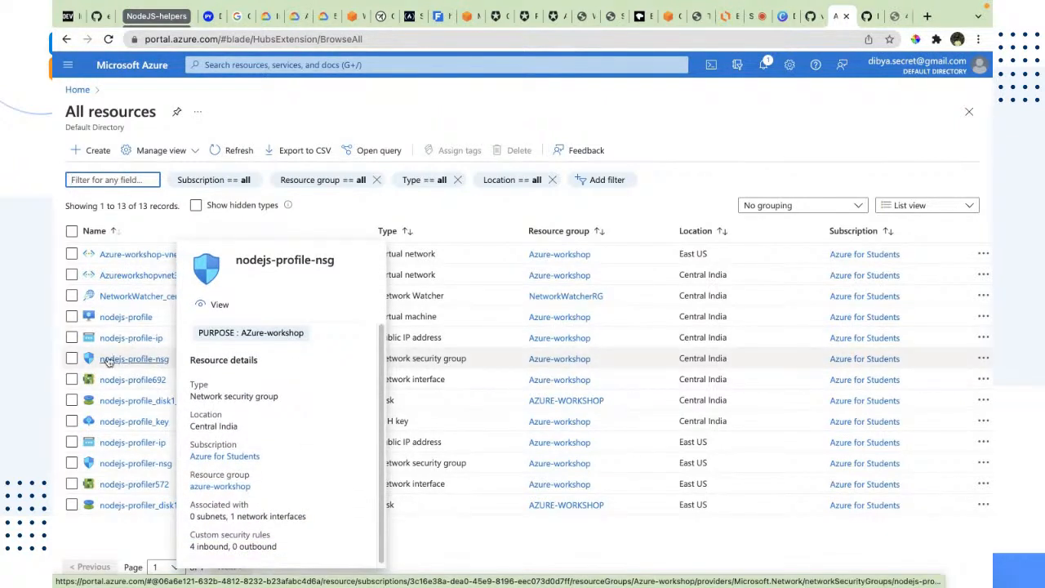
pyautogui.click(155, 364)
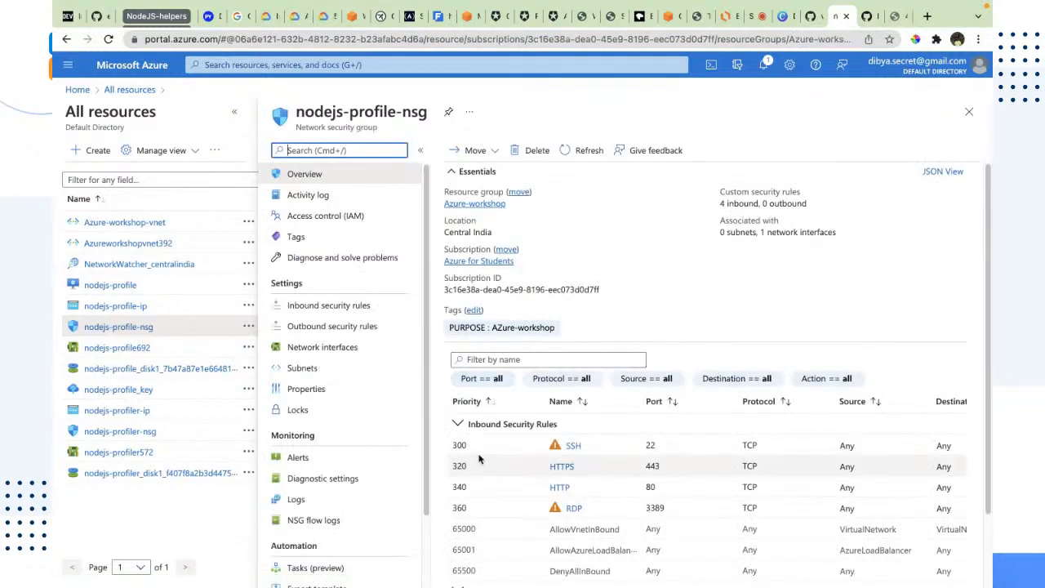
# Stop the running Node app in the VM terminal
pyautogui.hotkey('ctrl', 'Left')
pyautogui.hotkey('ctrl', 'Right')
pyautogui.hotkey('ctrl', 'Right')
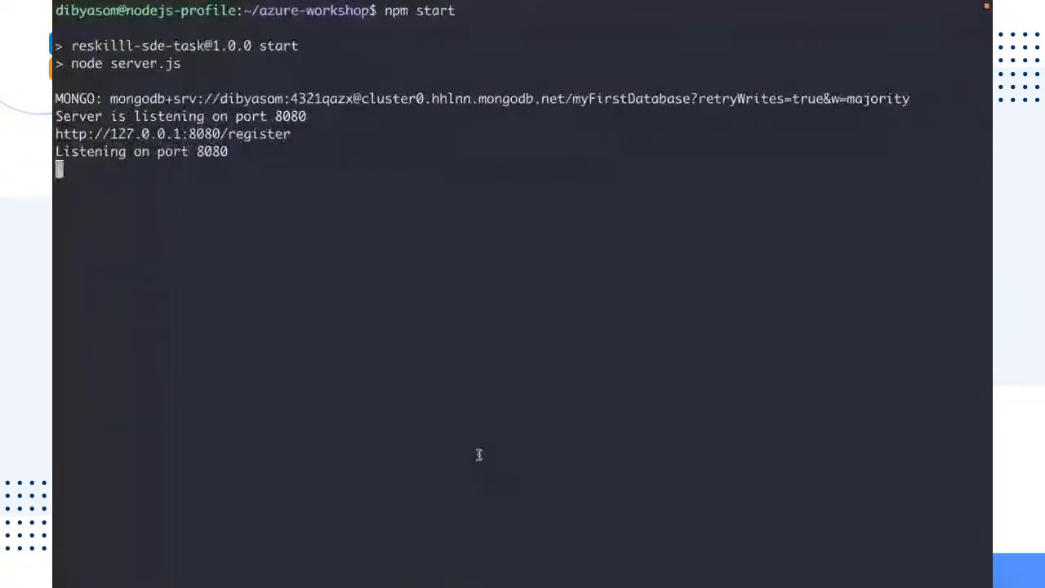
pyautogui.hotkey('ctrl', 'c')
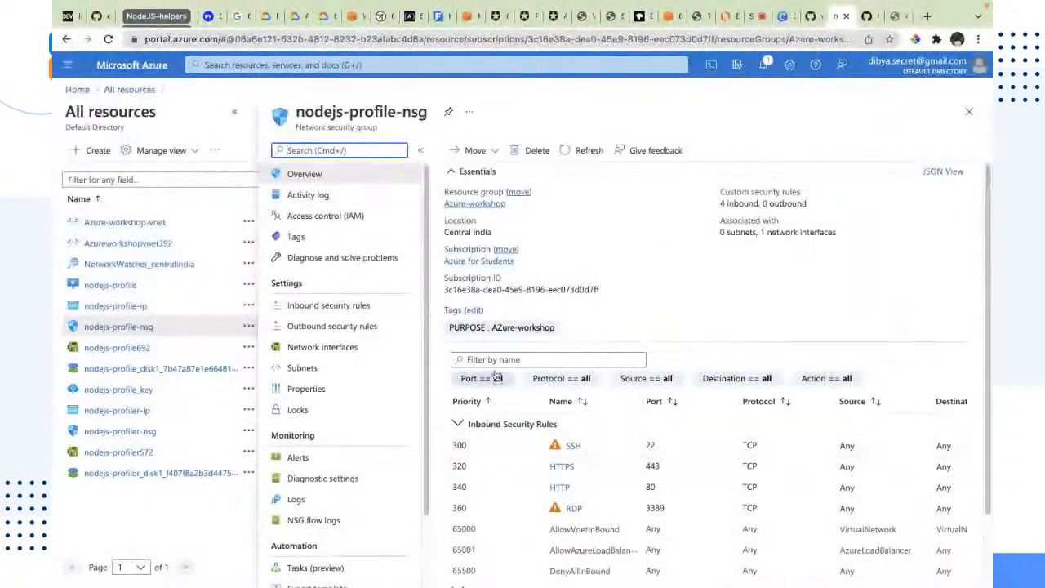
# Examine the security group's inbound and outbound security rules in its overview
pyautogui.scroll(-2, 493, 275)
pyautogui.scroll(2, 636, 384)
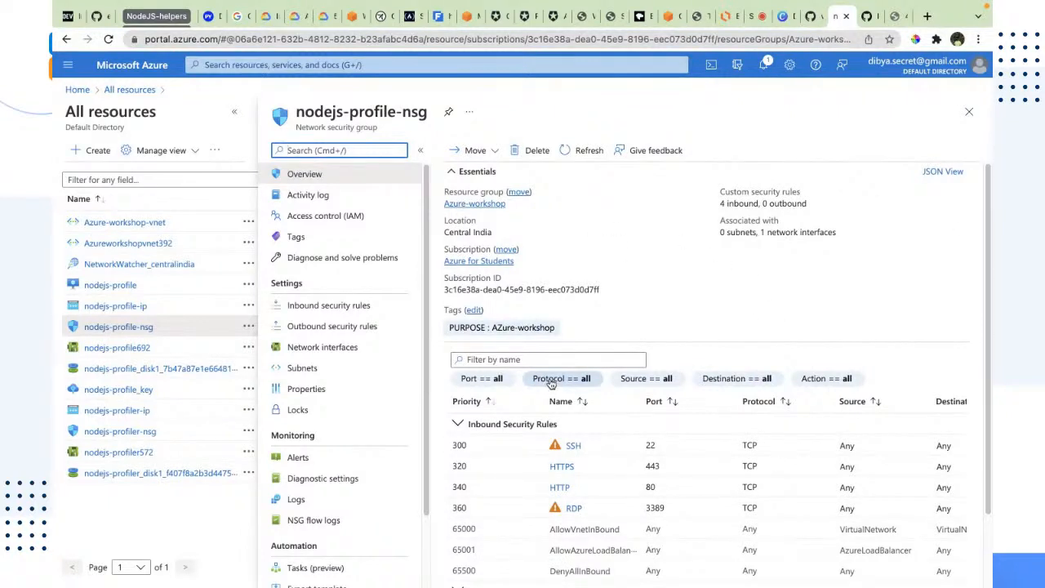
pyautogui.scroll(-1, 696, 290)
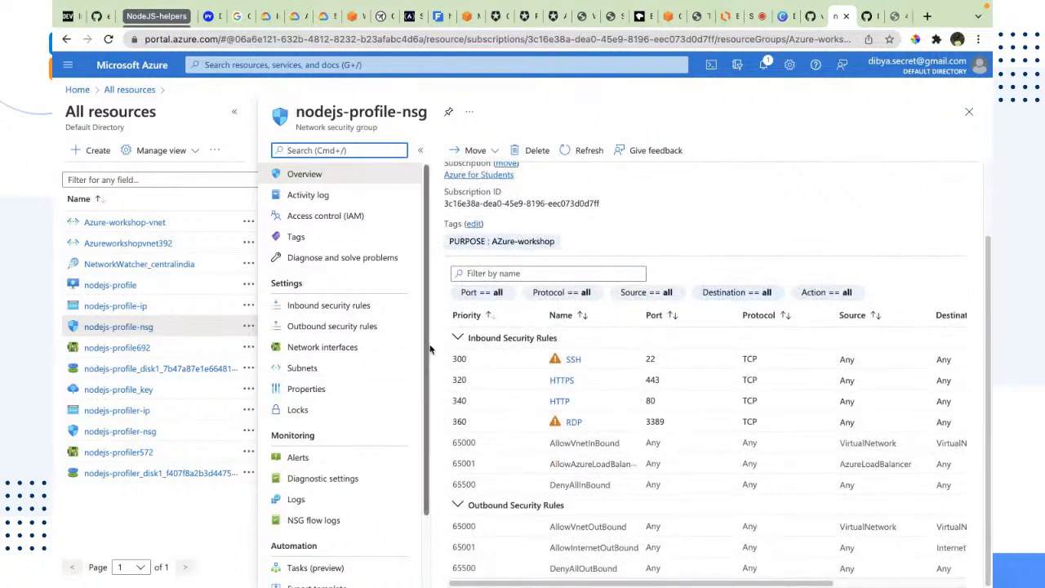
pyautogui.click(577, 346)
pyautogui.moveTo(576, 346); pyautogui.dragTo(476, 502)
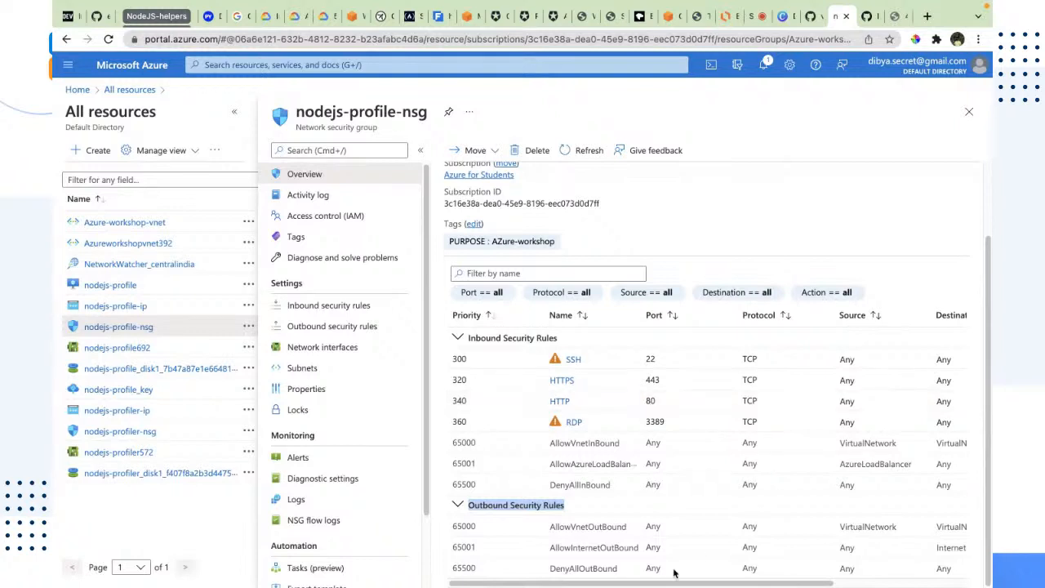
pyautogui.moveTo(615, 517); pyautogui.dragTo(424, 502)
pyautogui.tripleClick(470, 505)
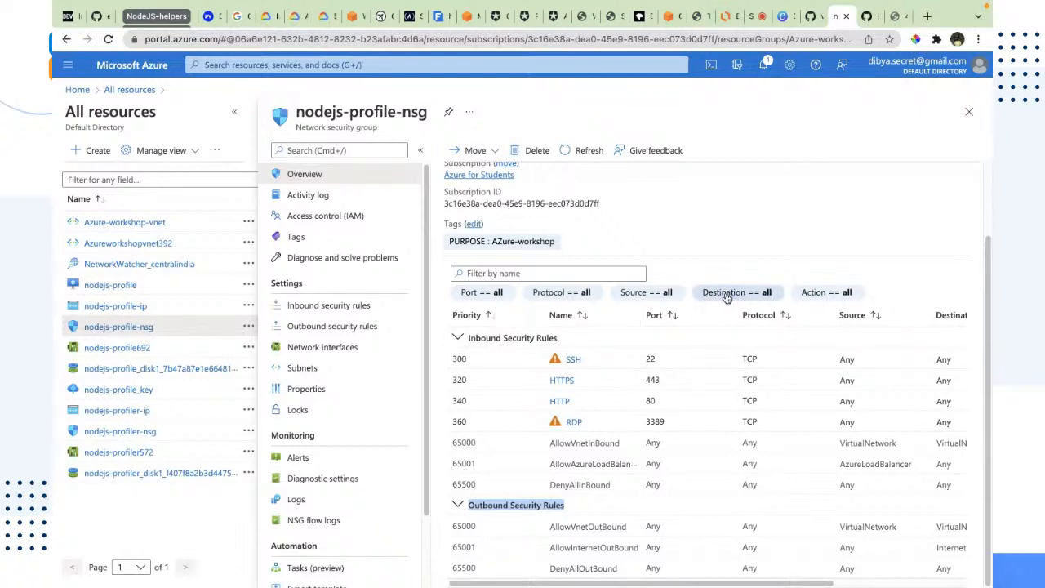
pyautogui.moveTo(565, 506); pyautogui.dragTo(466, 508)
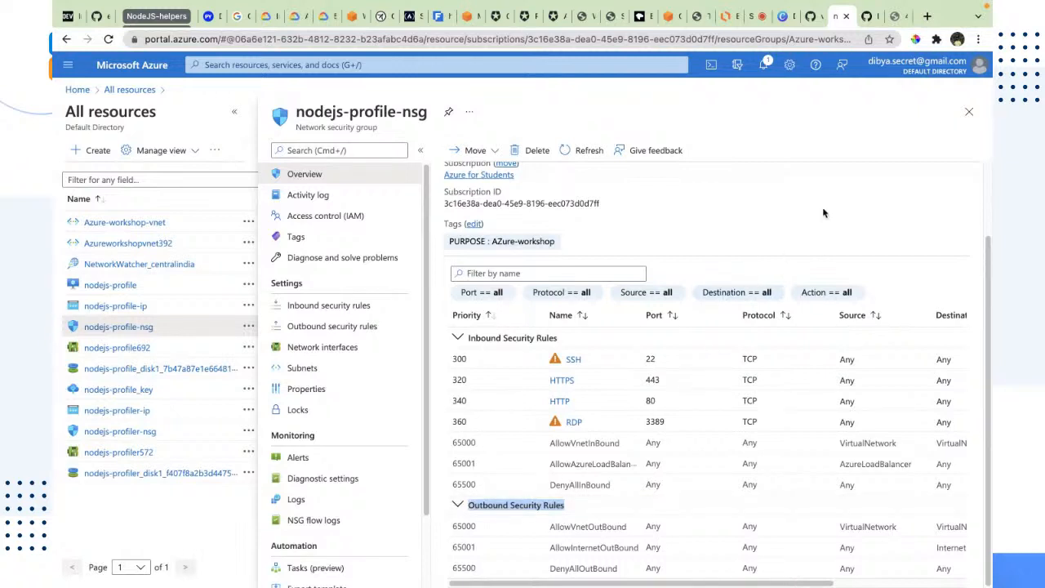
pyautogui.click(747, 17)
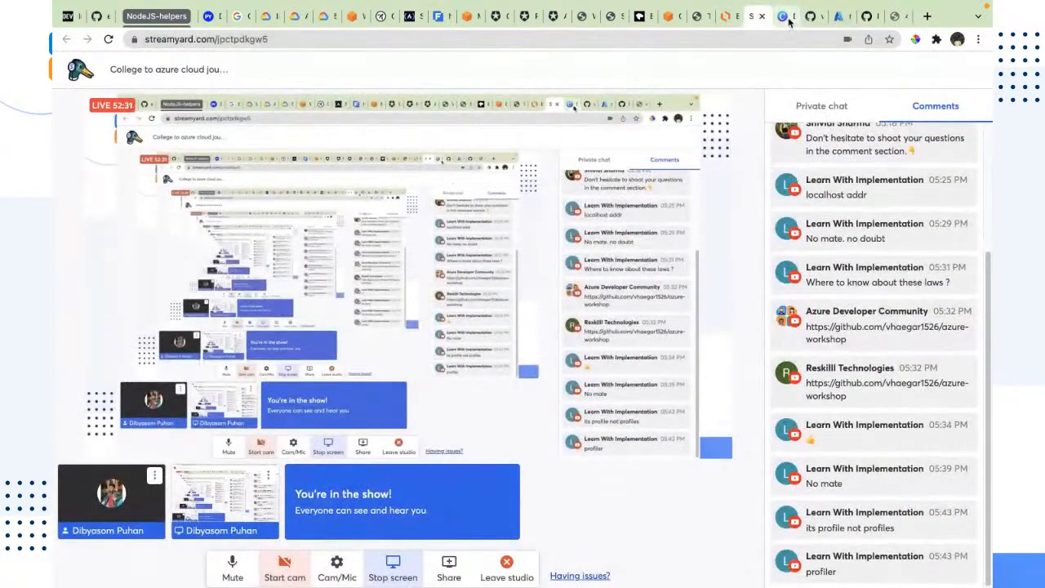
pyautogui.click(786, 18)
pyautogui.click(813, 18)
pyautogui.click(841, 21)
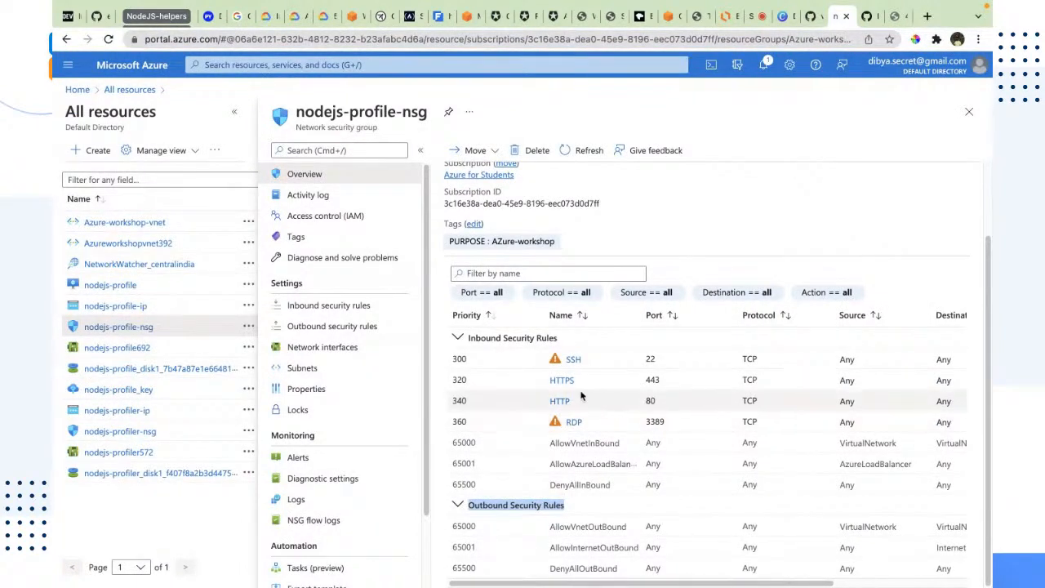
# Compare the ports opened by the inbound rules with the app's port 8080 in the terminal
pyautogui.moveTo(559, 338); pyautogui.dragTo(469, 343)
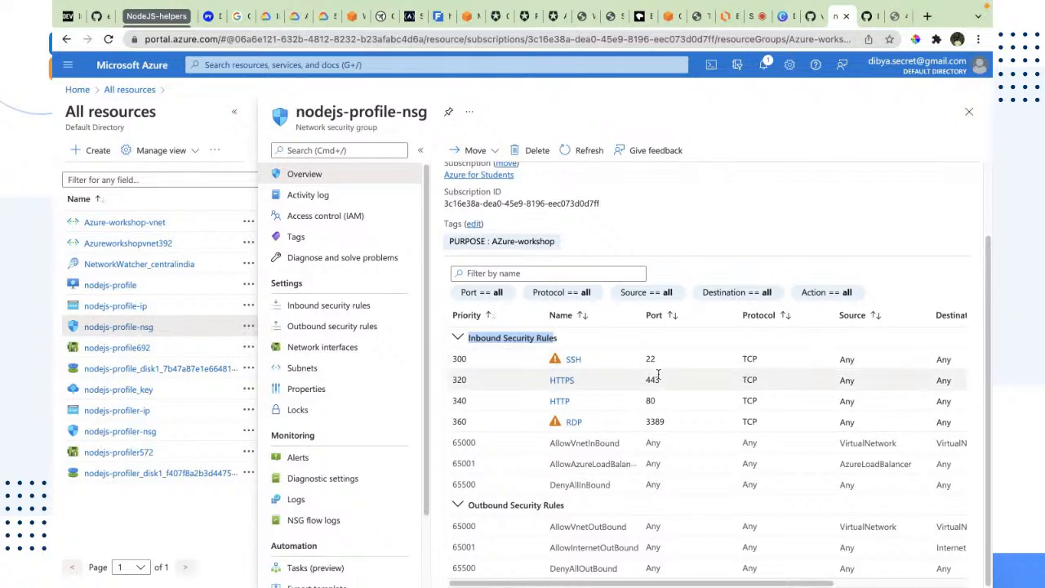
pyautogui.moveTo(657, 360); pyautogui.dragTo(640, 352)
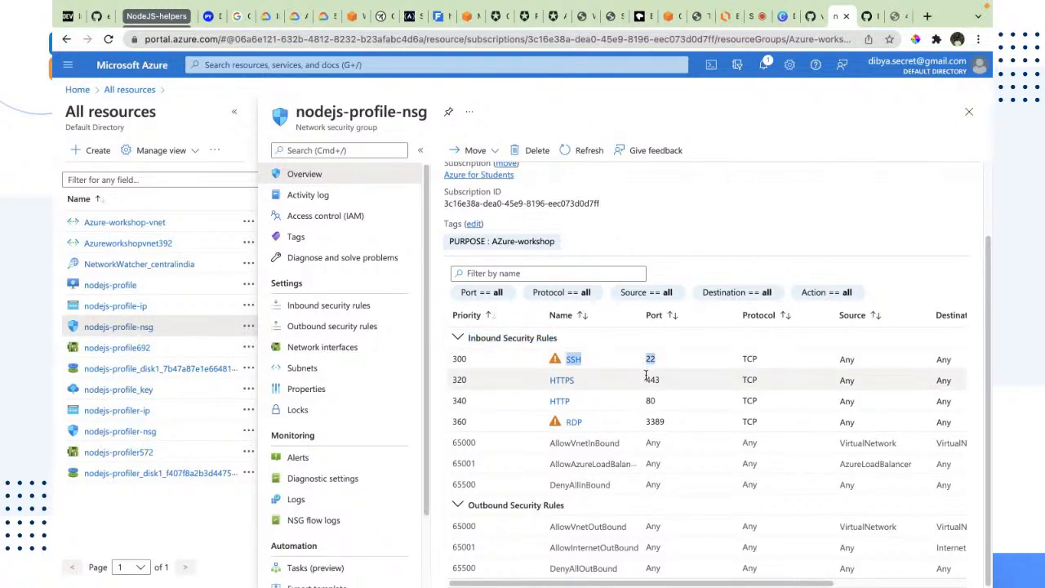
pyautogui.doubleClick(651, 380)
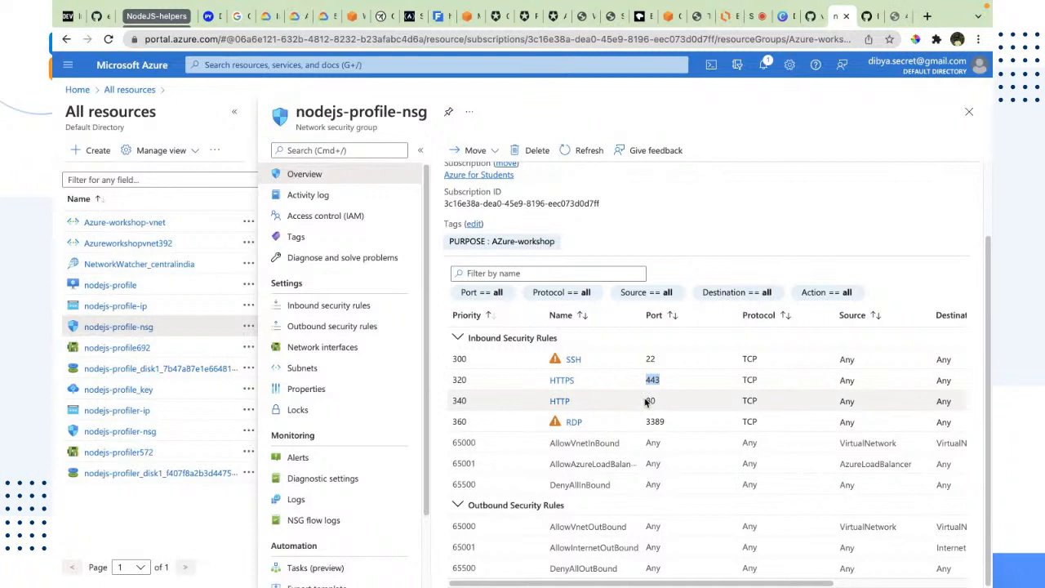
pyautogui.click(648, 401)
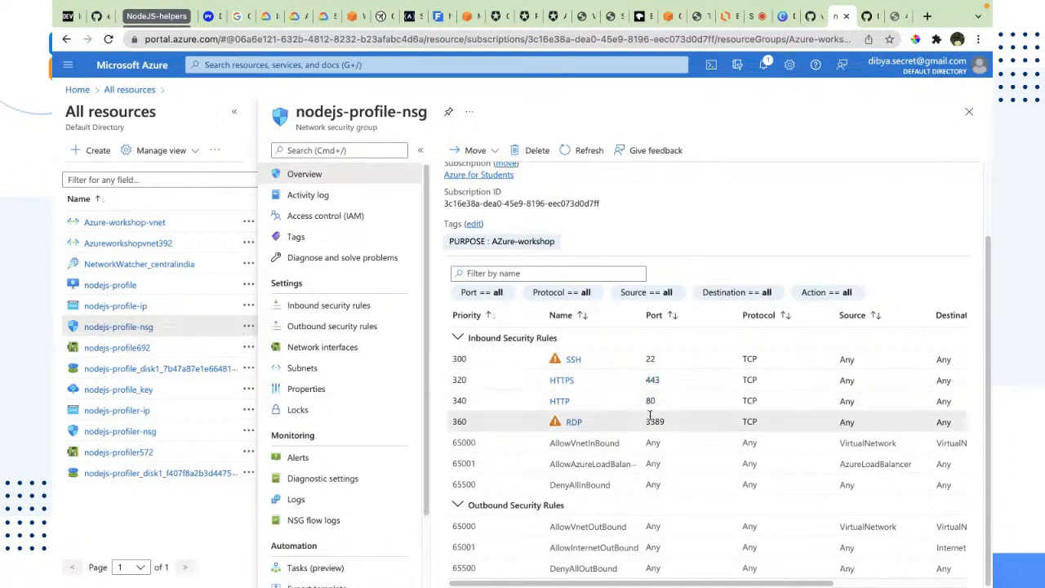
pyautogui.doubleClick(653, 420)
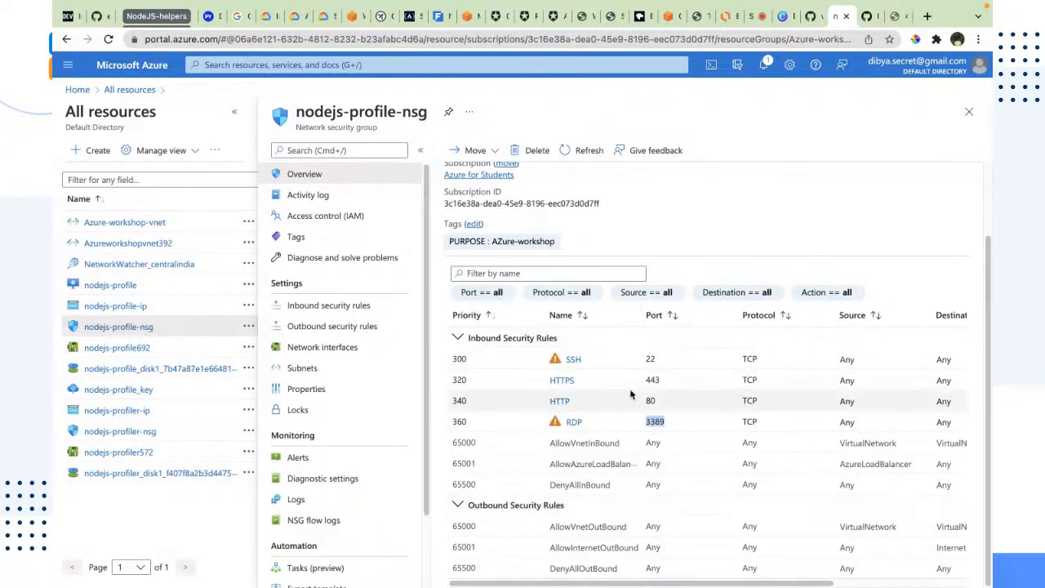
pyautogui.click(659, 420)
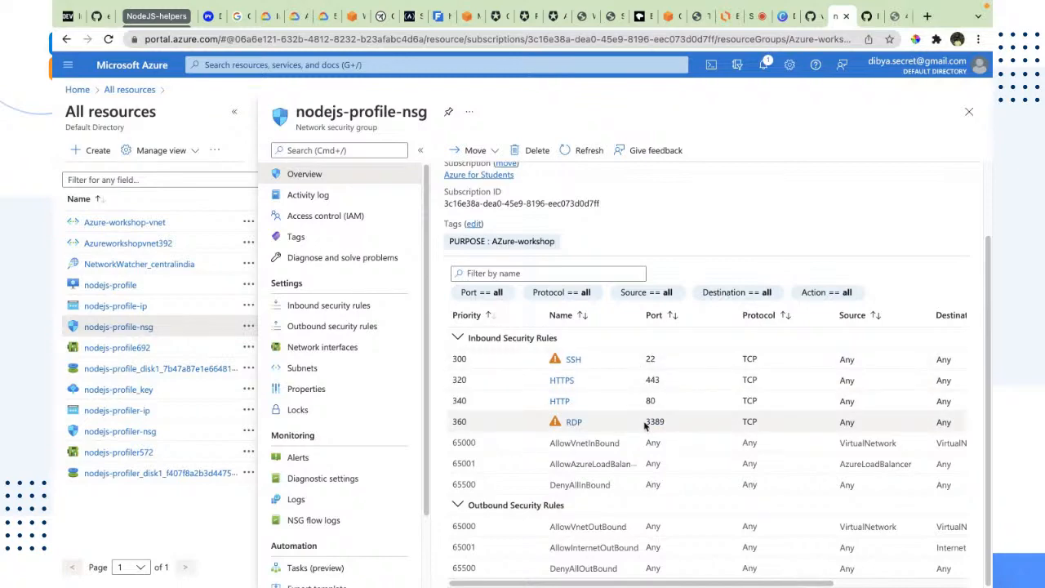
pyautogui.moveTo(645, 425); pyautogui.dragTo(643, 365)
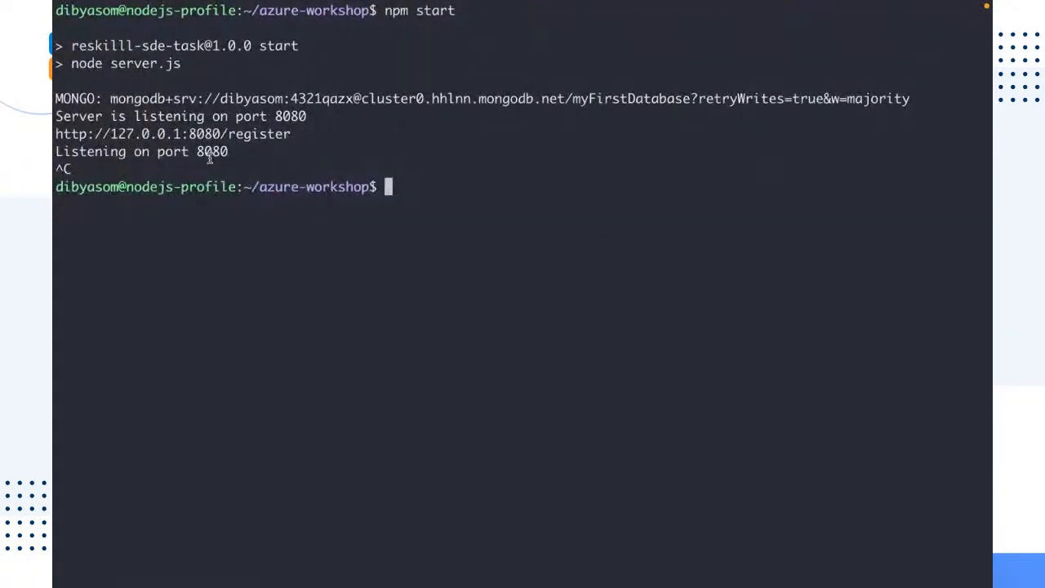
pyautogui.doubleClick(209, 158)
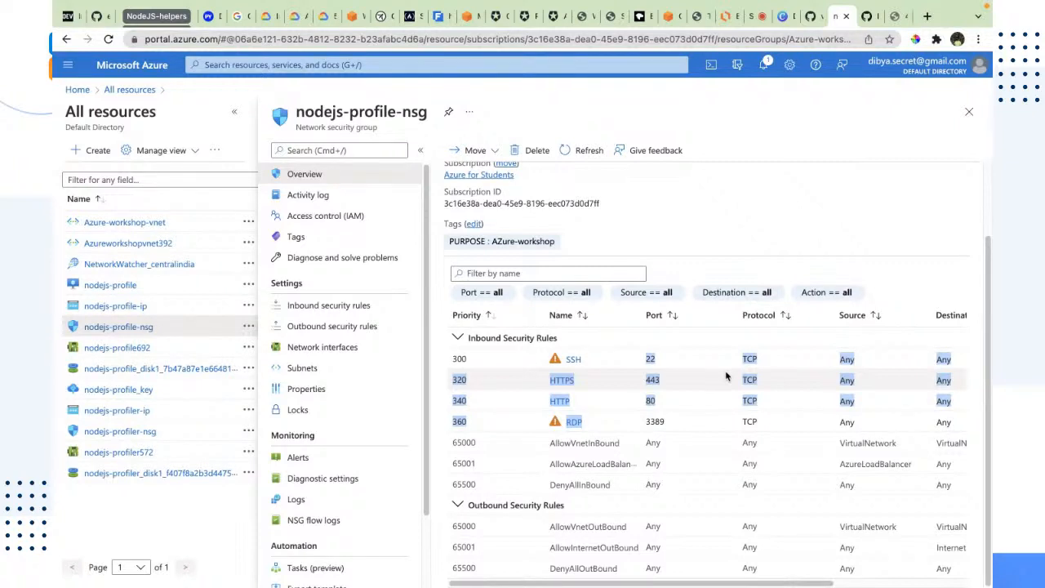
pyautogui.click(869, 196)
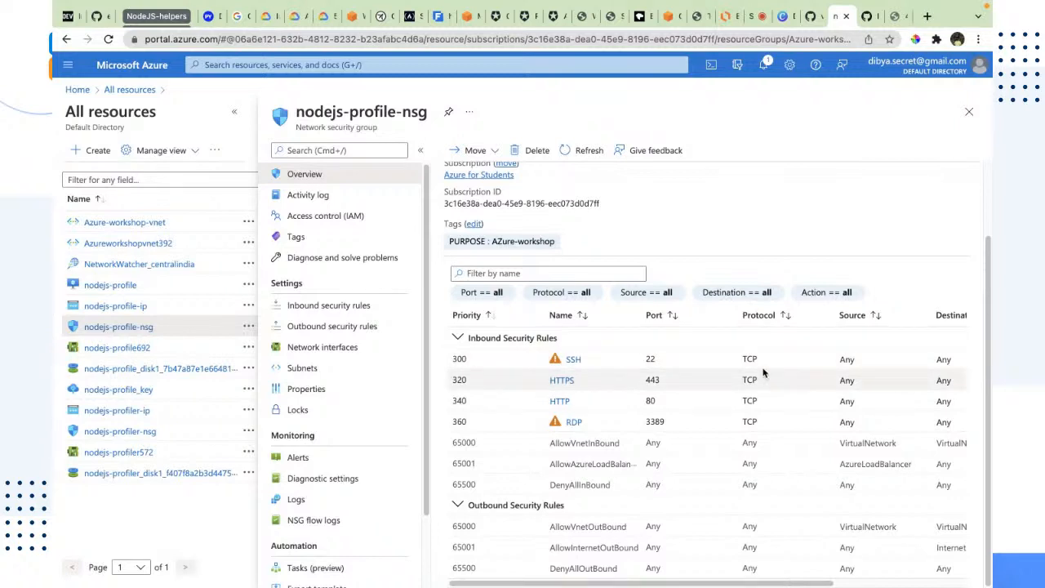
# Start adding an inbound security rule and set its source to IP Addresses
pyautogui.click(313, 305)
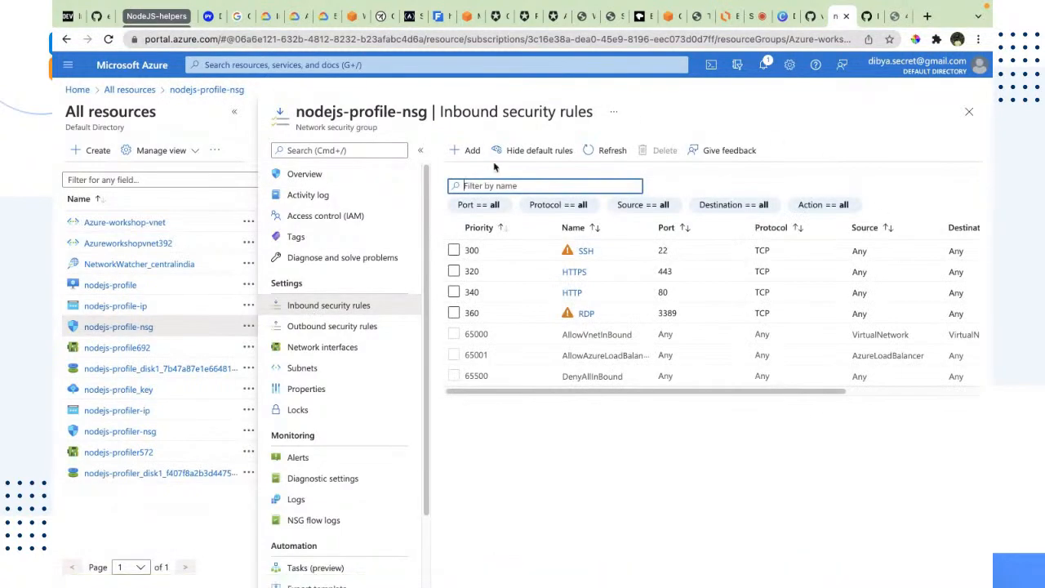
pyautogui.click(473, 151)
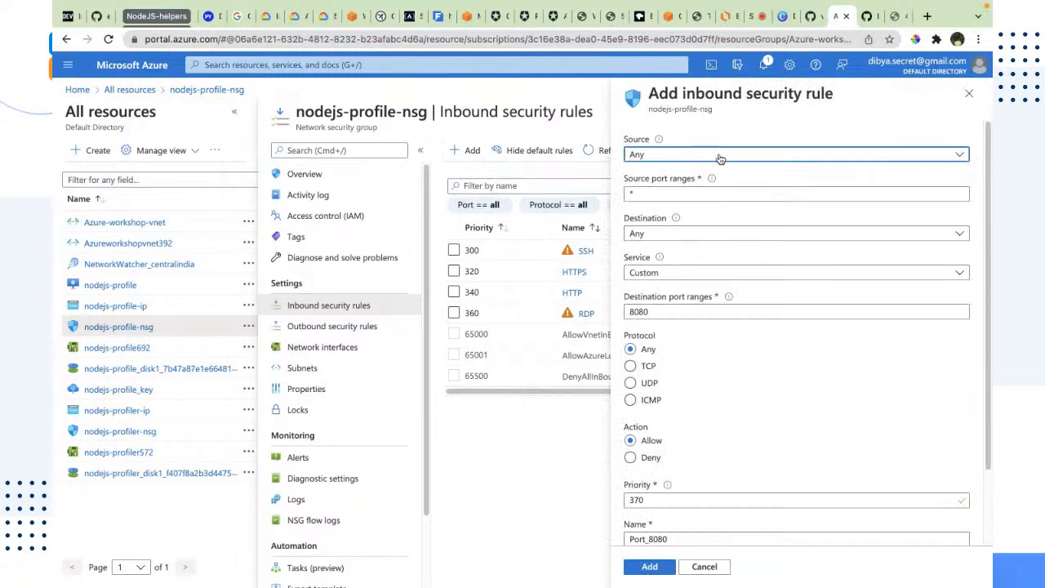
pyautogui.click(645, 157)
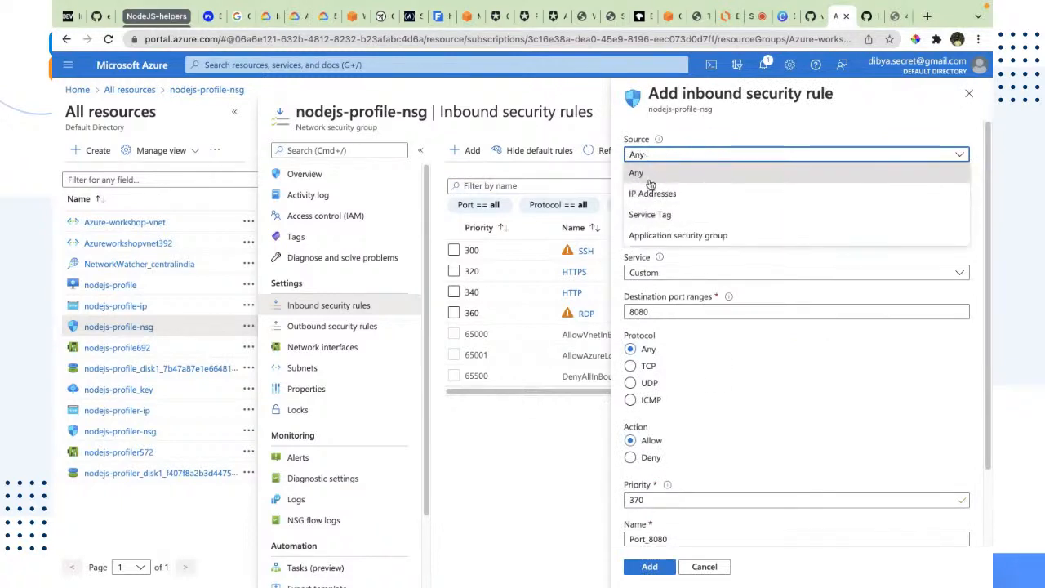
pyautogui.click(678, 155)
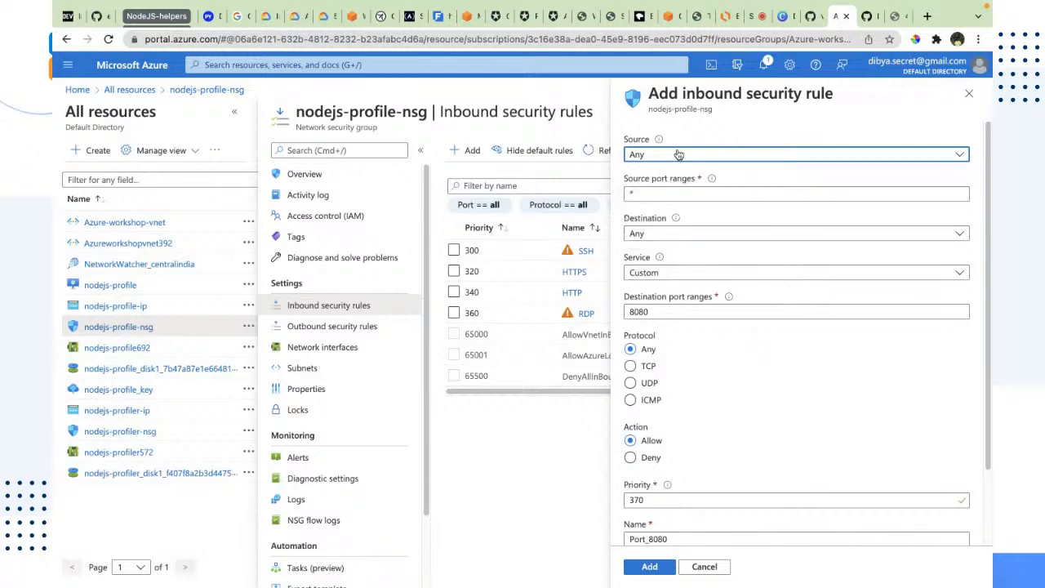
pyautogui.click(678, 154)
pyautogui.click(678, 154)
pyautogui.click(678, 154)
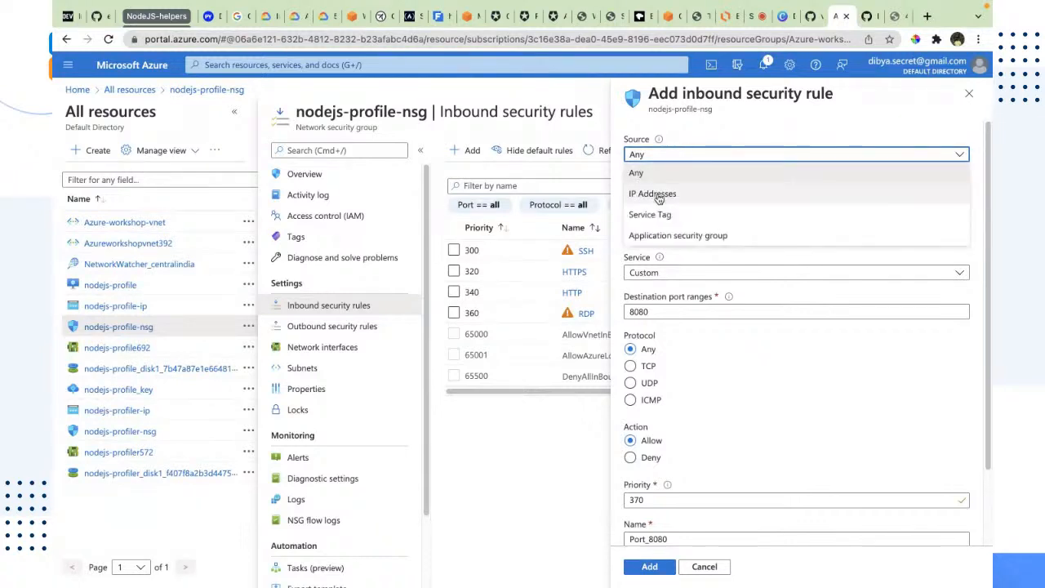
pyautogui.click(658, 196)
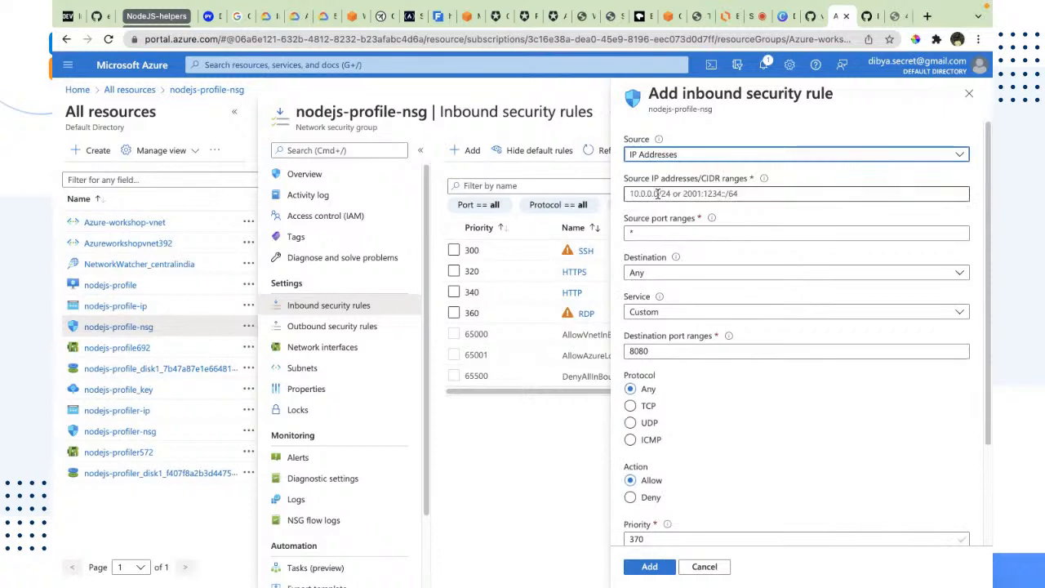
# Review the new rule's fields and name the inbound rule nodejs-app
pyautogui.click(760, 200)
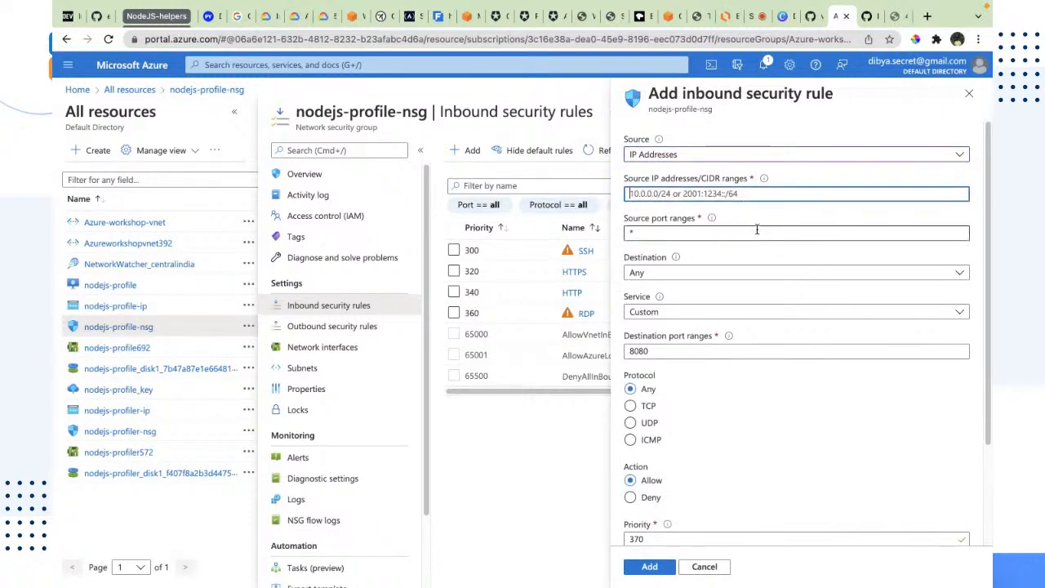
pyautogui.click(626, 233)
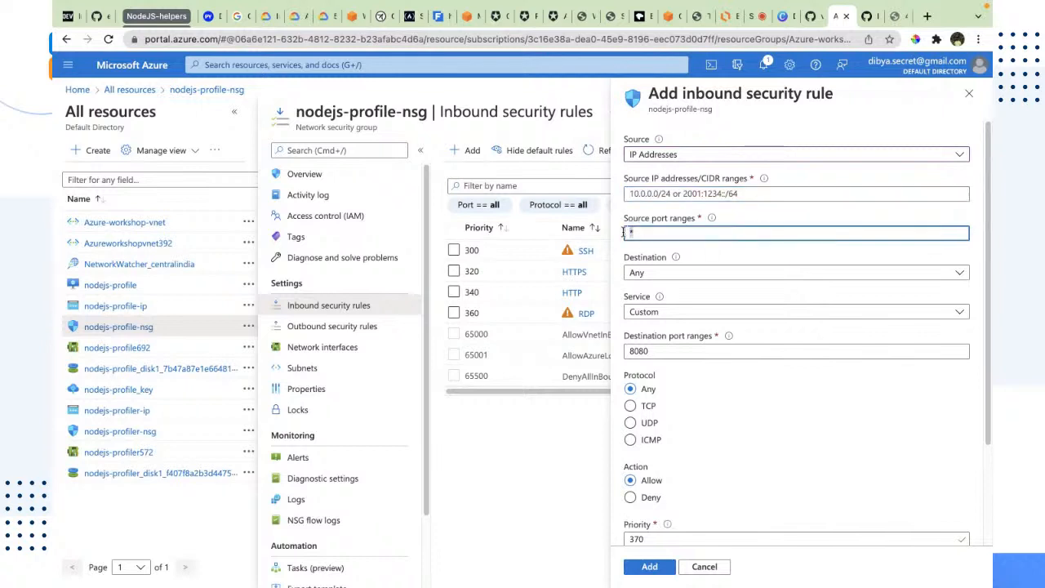
pyautogui.scroll(-2, 730, 221)
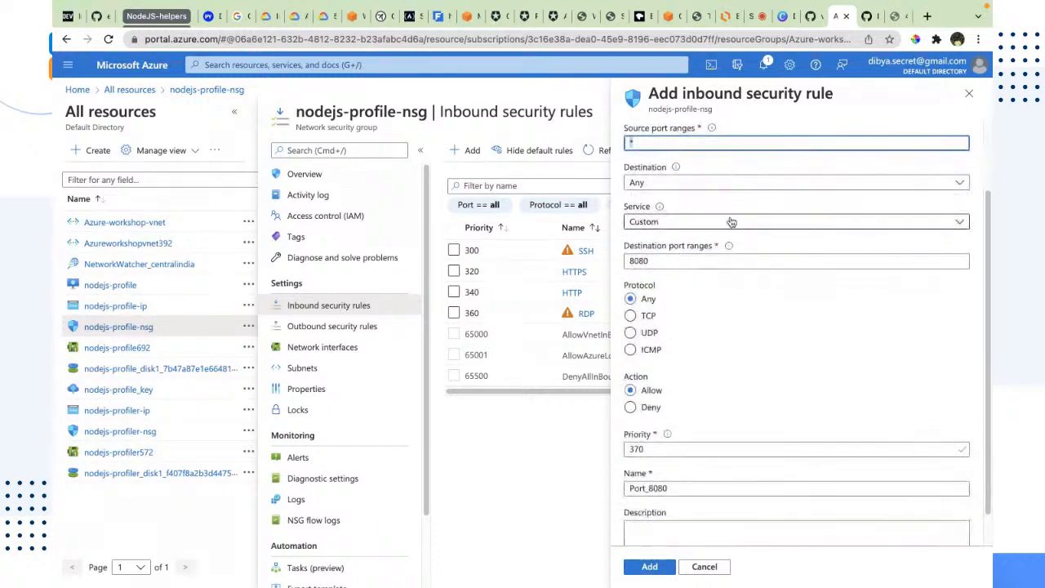
pyautogui.click(649, 197)
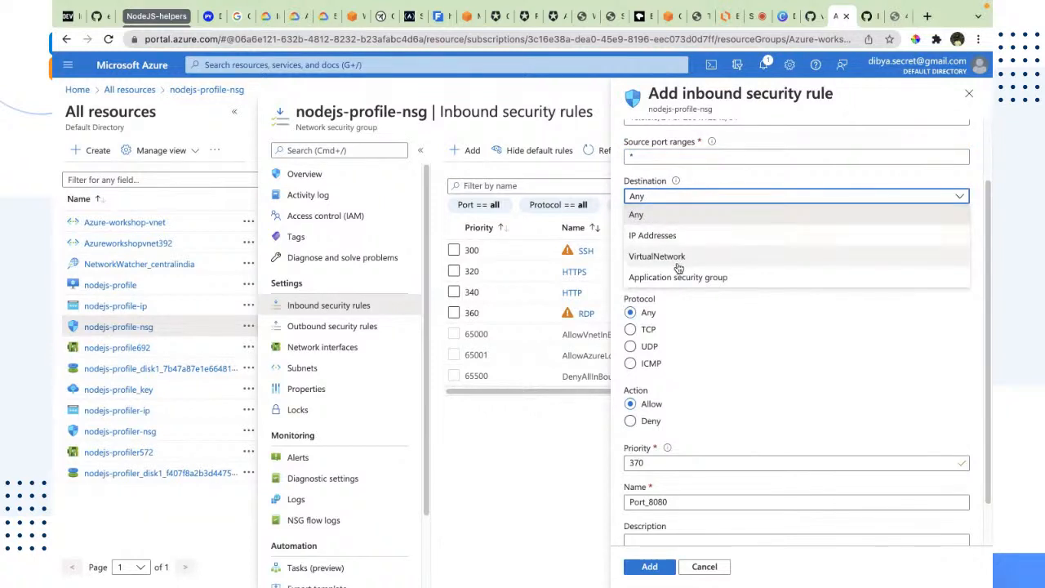
pyautogui.press('Escape')
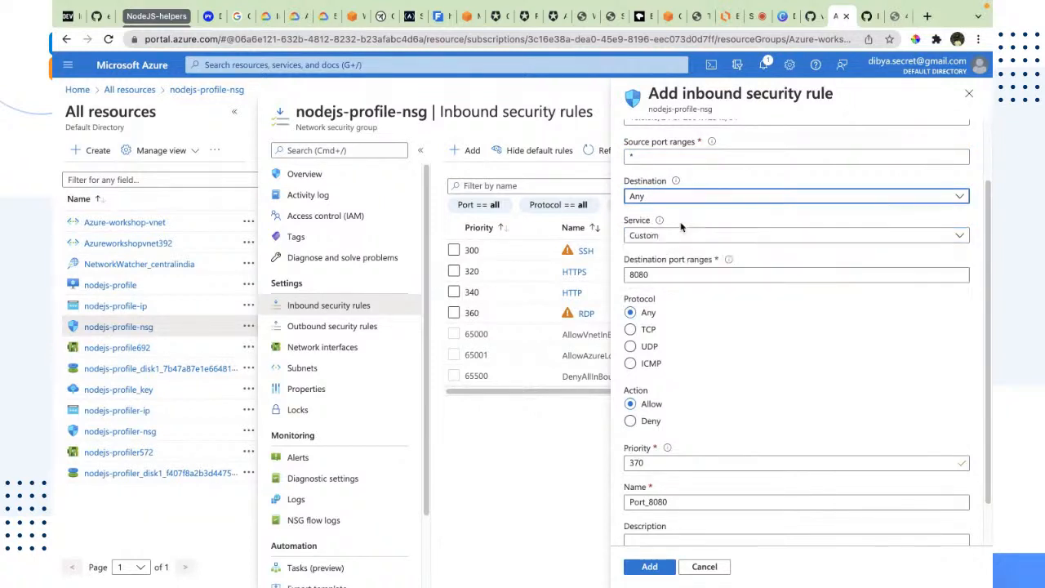
pyautogui.click(690, 237)
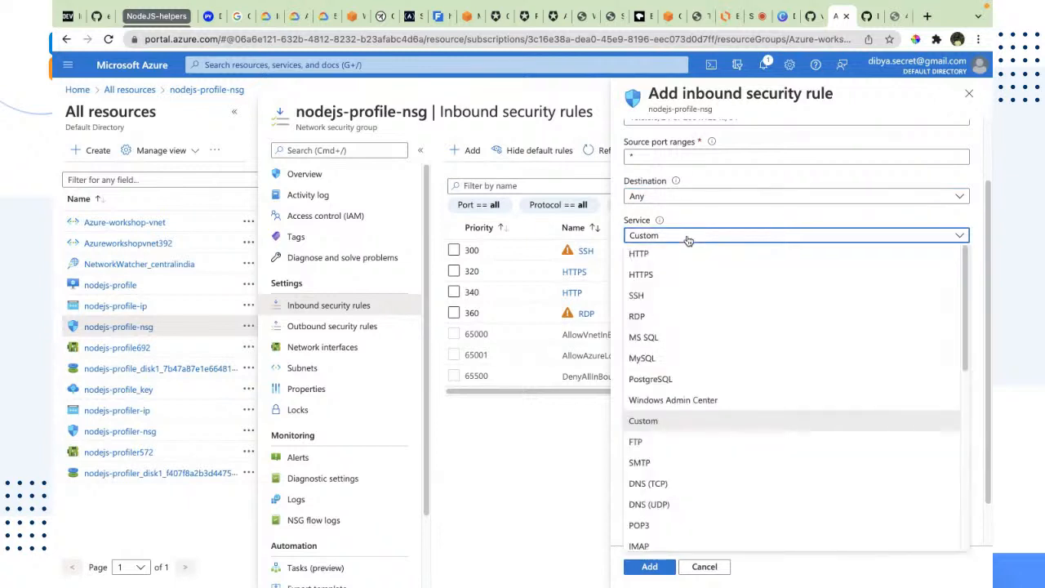
pyautogui.click(688, 237)
pyautogui.moveTo(667, 274); pyautogui.dragTo(625, 274)
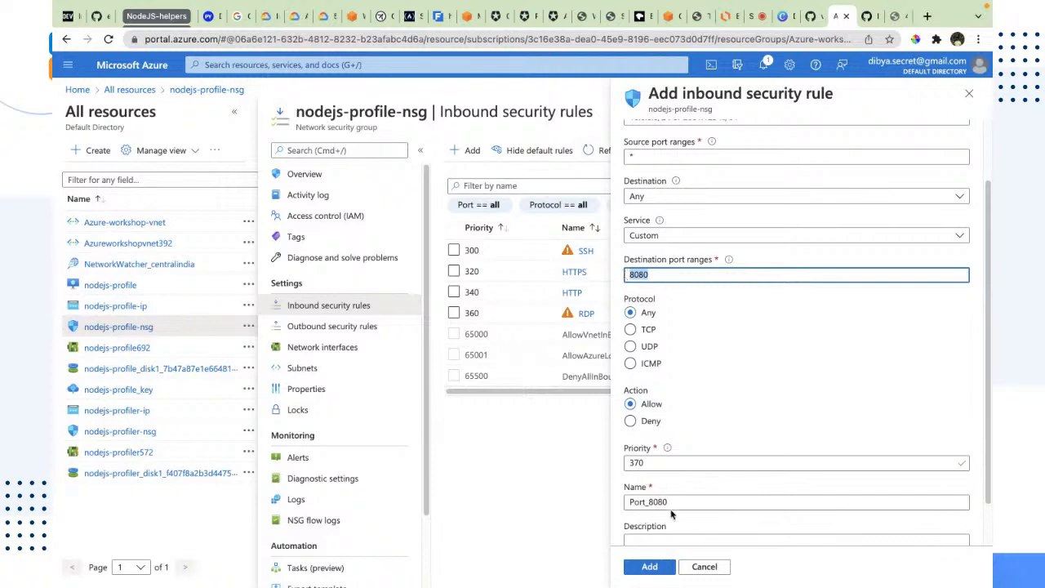
pyautogui.moveTo(674, 501); pyautogui.dragTo(595, 501)
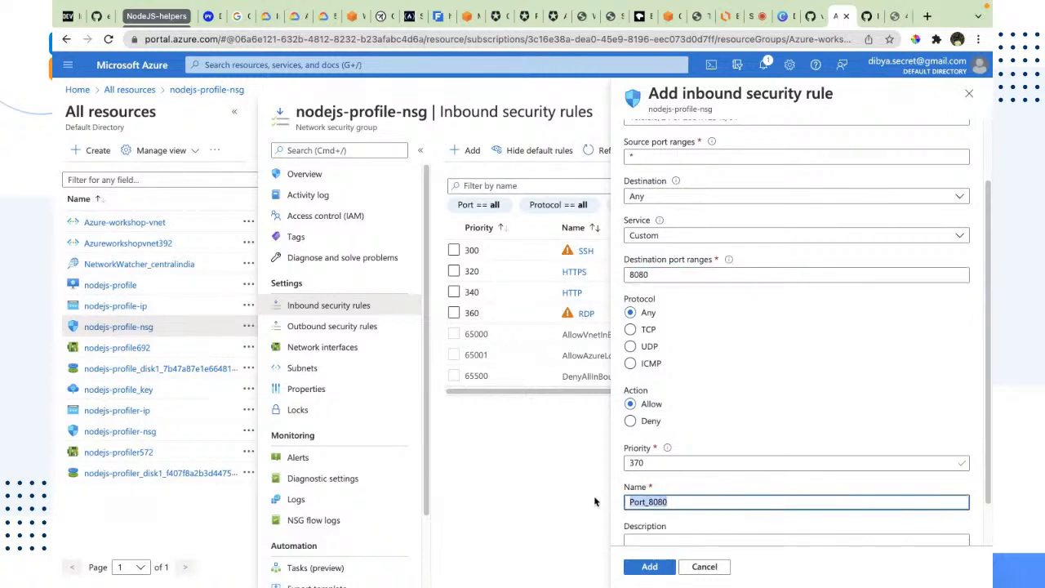
pyautogui.write('nodejs-app')
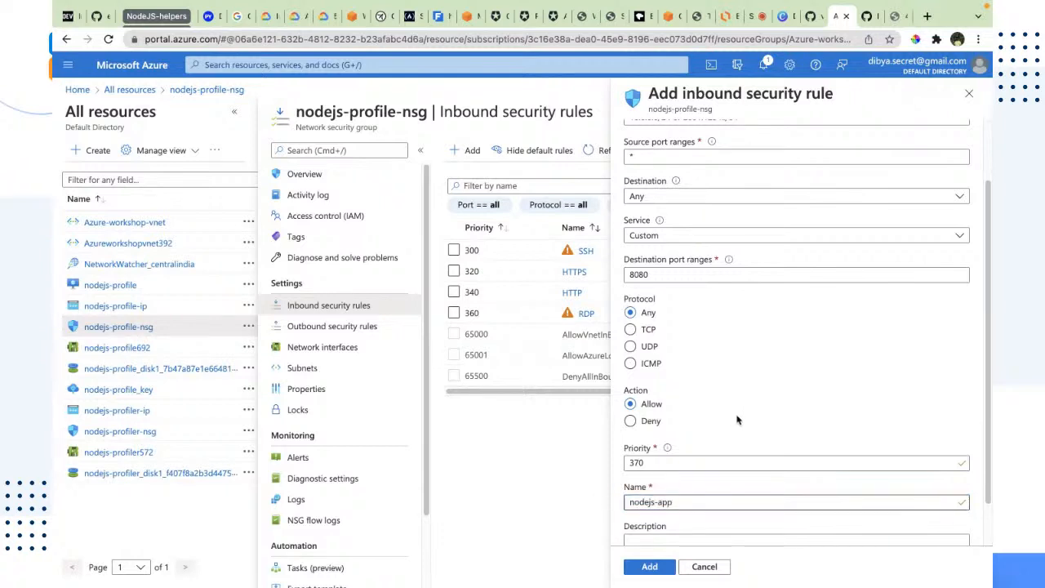
# Set the rule's source port ranges to 8080
pyautogui.scroll(2, 735, 418)
pyautogui.click(655, 232)
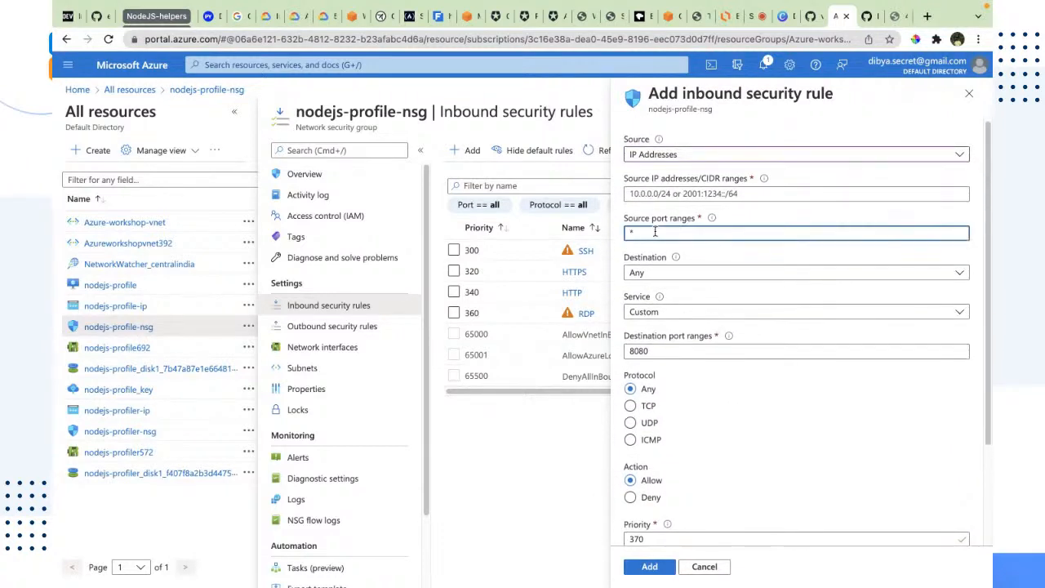
pyautogui.write('8080')
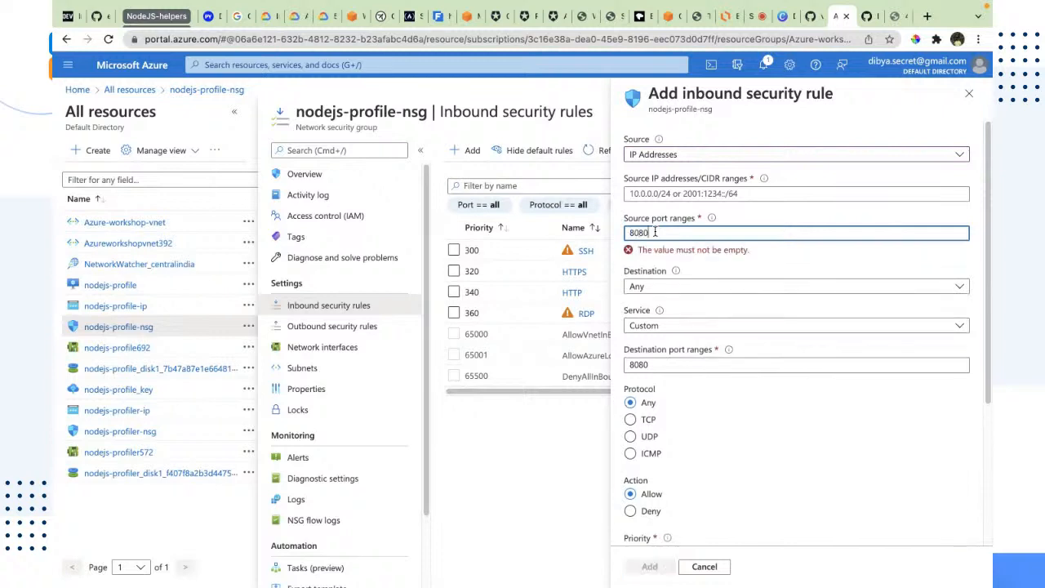
pyautogui.scroll(-2, 764, 359)
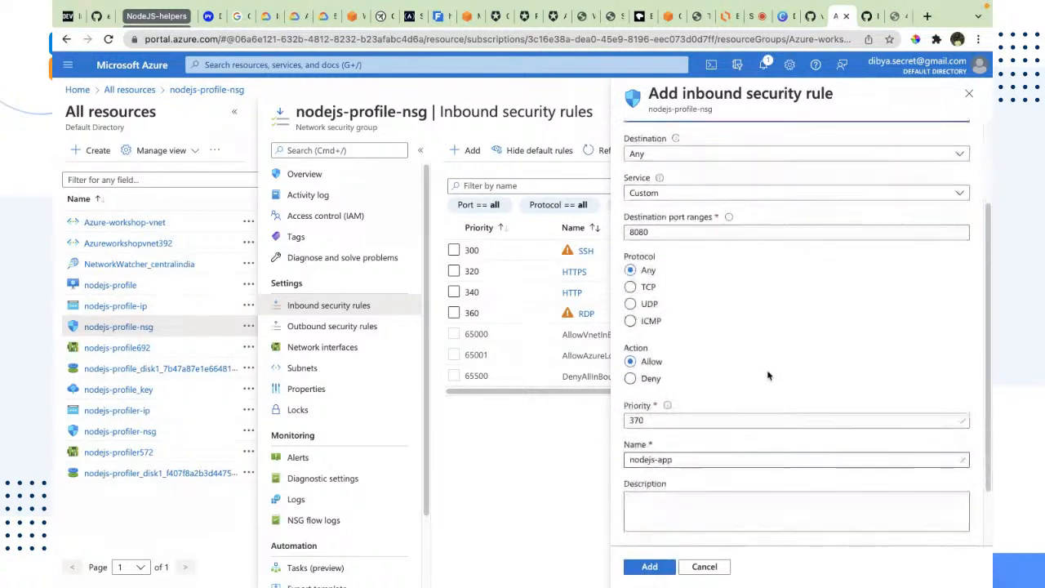
pyautogui.scroll(2, 767, 359)
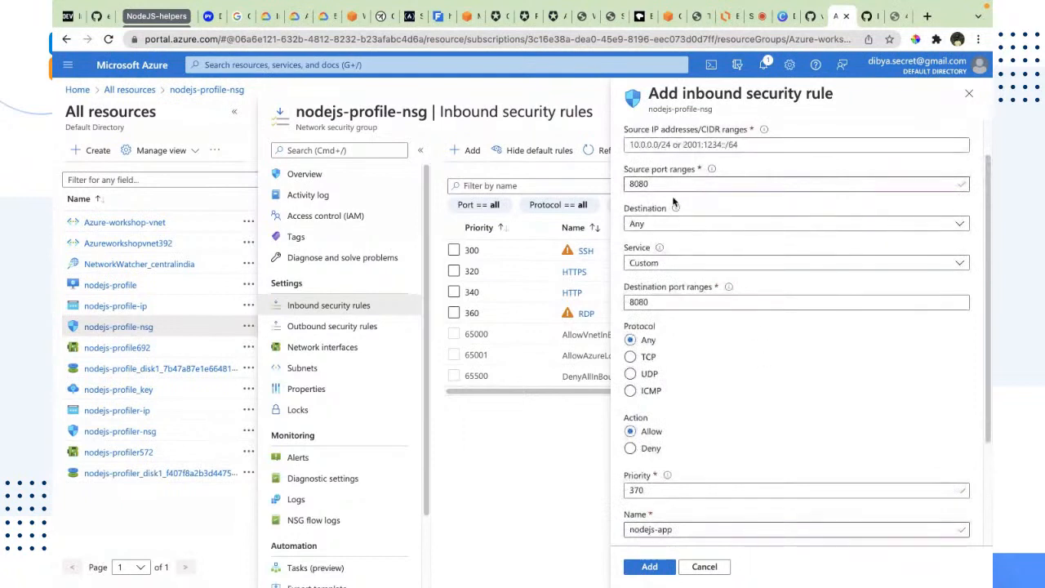
pyautogui.moveTo(647, 184); pyautogui.dragTo(614, 187)
pyautogui.moveTo(658, 302); pyautogui.dragTo(621, 303)
pyautogui.click(720, 369)
pyautogui.scroll(-1, 720, 369)
pyautogui.scroll(-3, 710, 502)
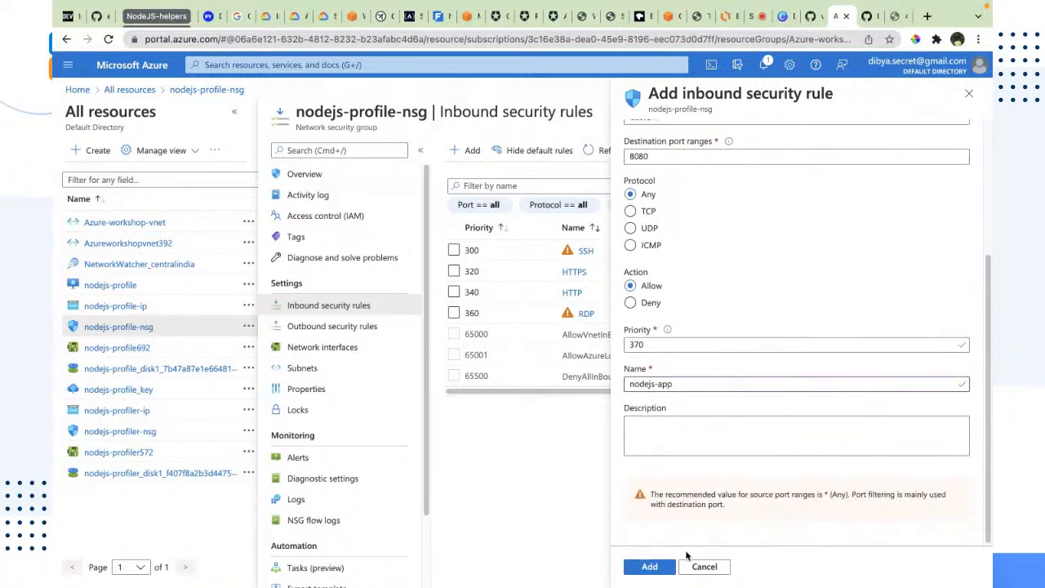
# Set the source IP addresses to 0.0.0.0 and add the inbound security rule
pyautogui.click(661, 567)
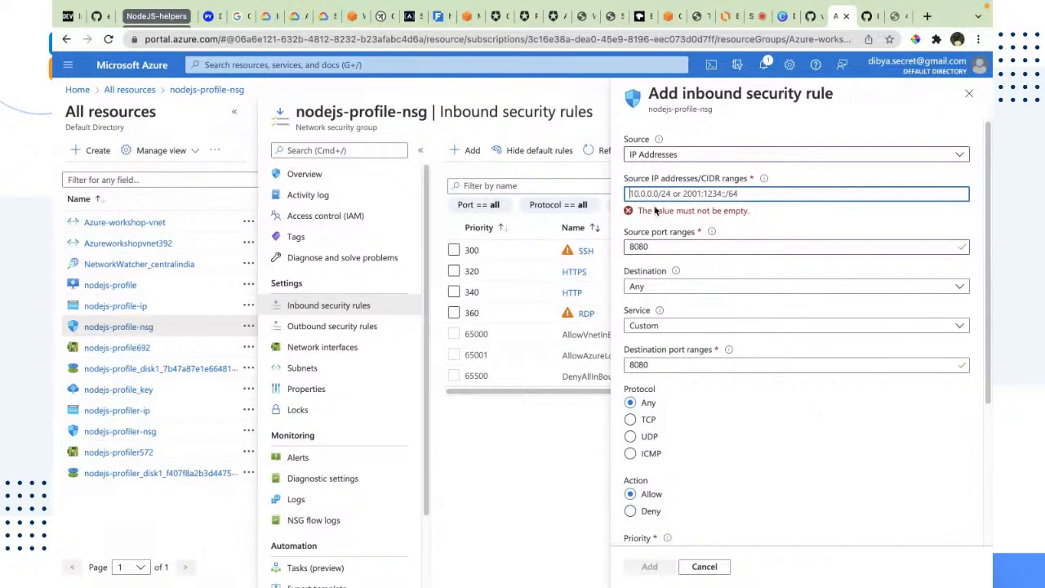
pyautogui.write('*')
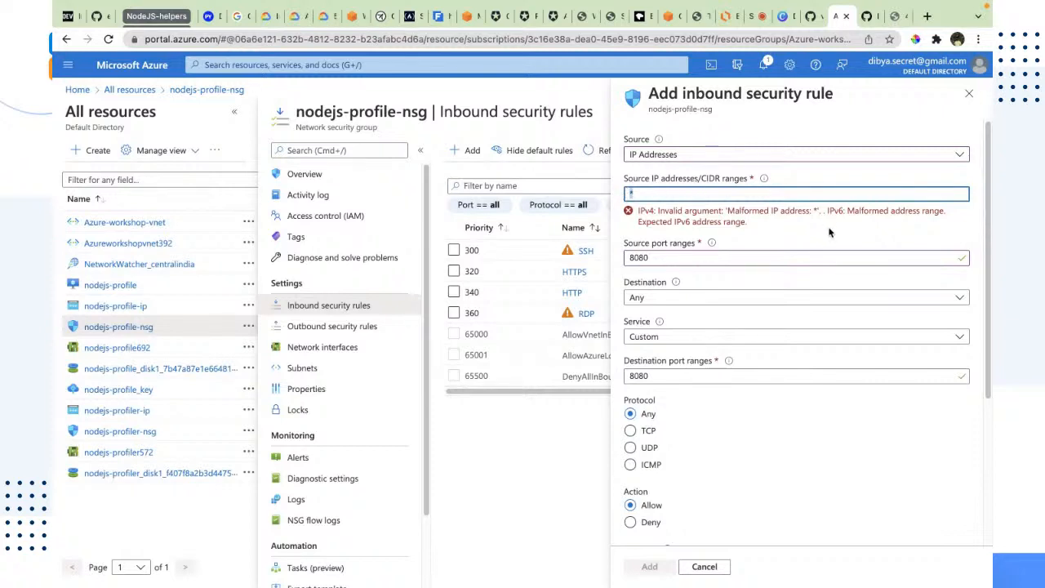
pyautogui.write('0.0.0.0')
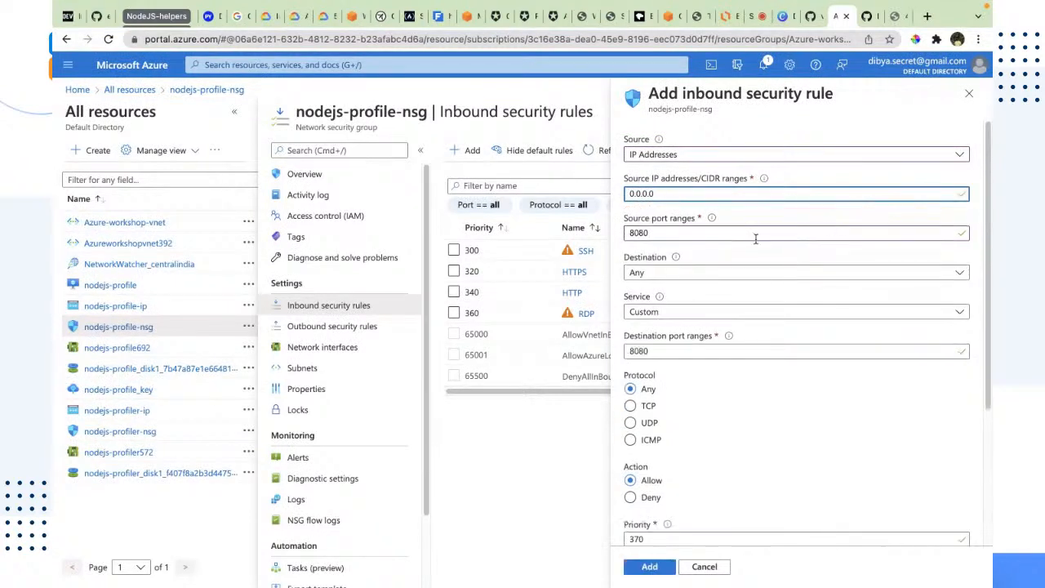
pyautogui.moveTo(653, 195); pyautogui.dragTo(624, 196)
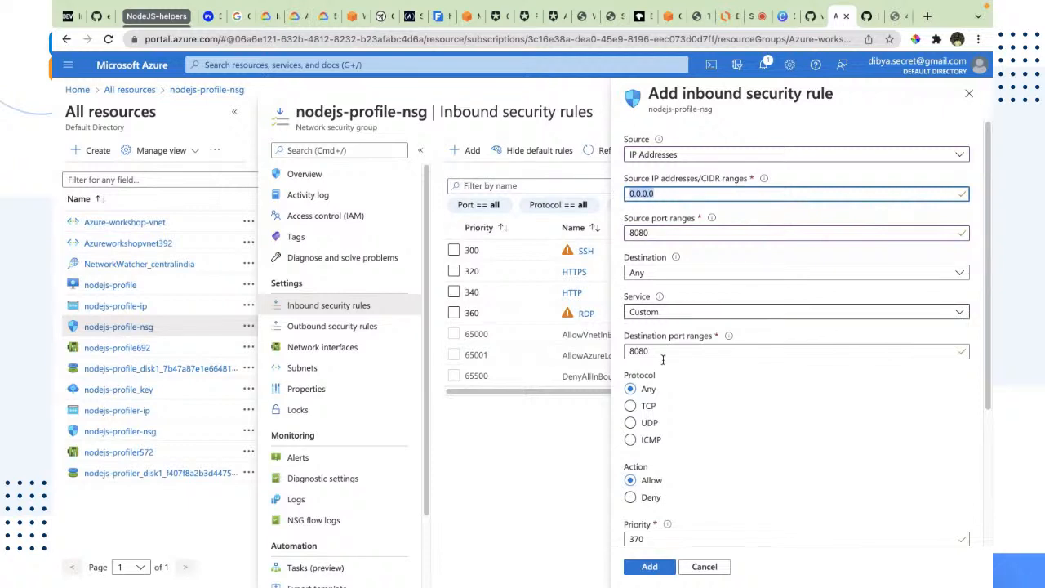
pyautogui.scroll(-2, 745, 494)
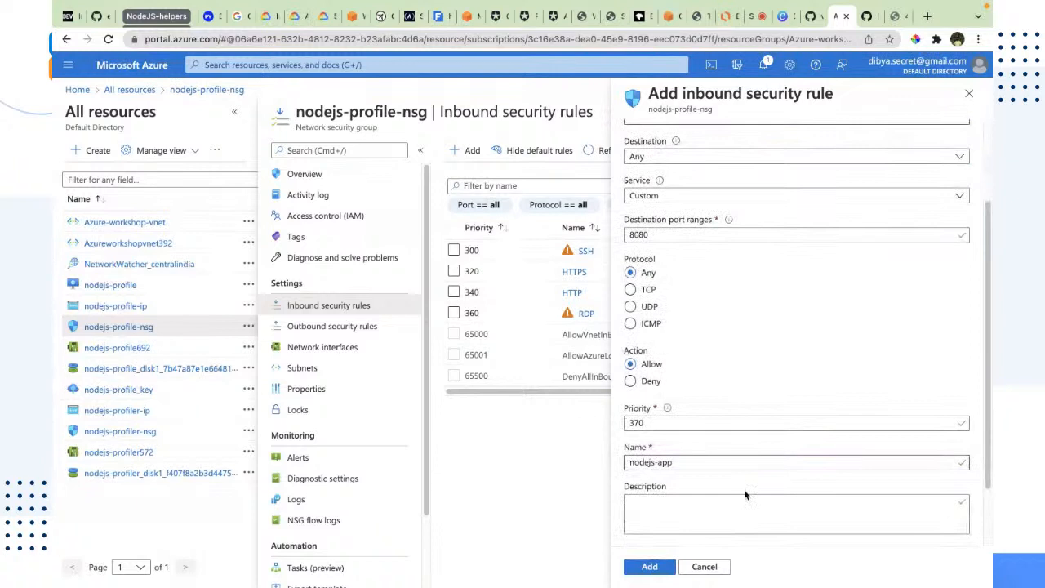
pyautogui.click(649, 566)
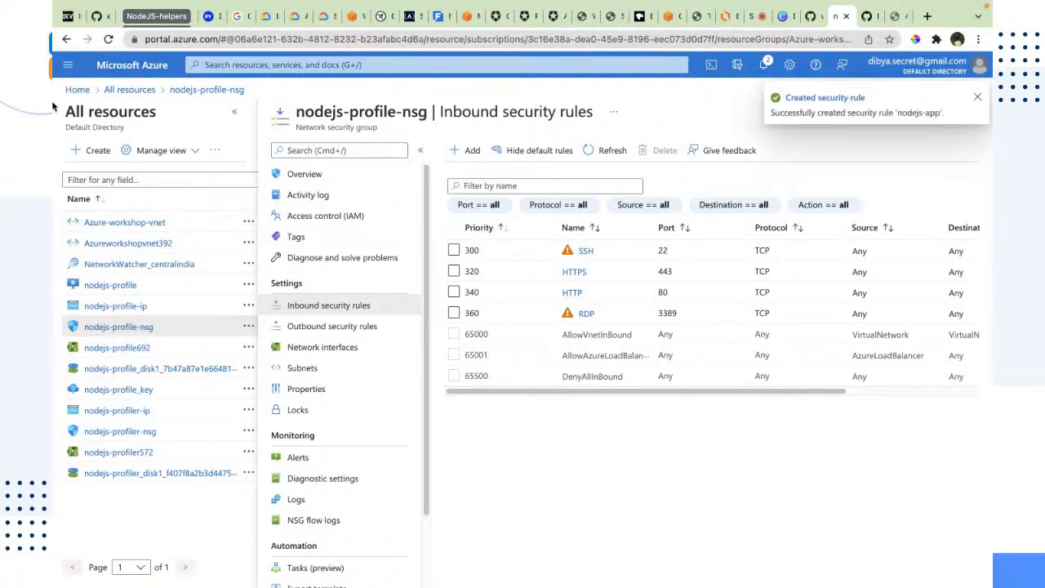
# Examine the nodejs-app rule's port and source in the expanded inbound security rules list
pyautogui.click(107, 39)
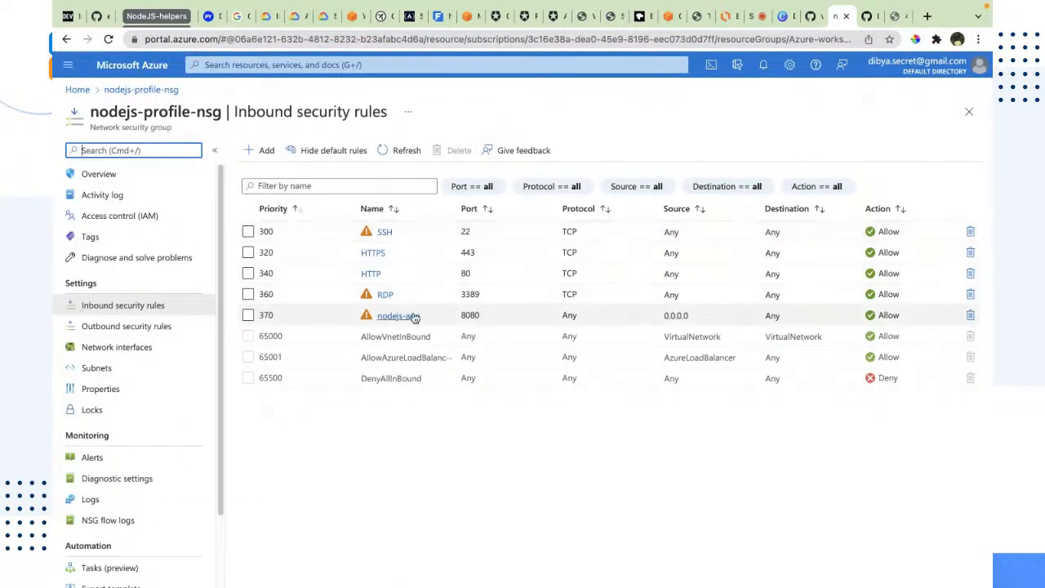
pyautogui.moveTo(459, 317); pyautogui.dragTo(481, 321)
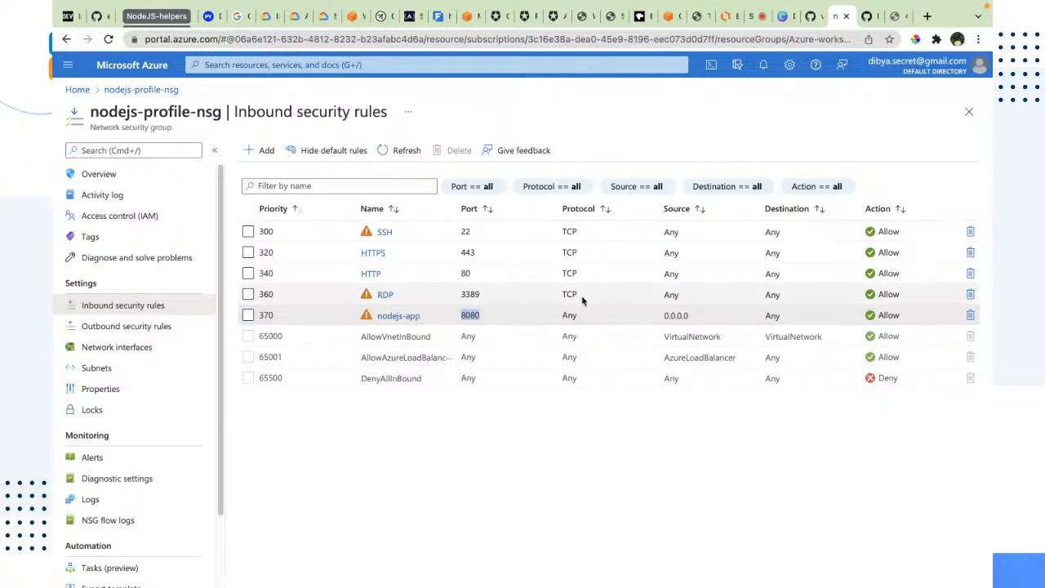
pyautogui.moveTo(689, 316); pyautogui.dragTo(662, 309)
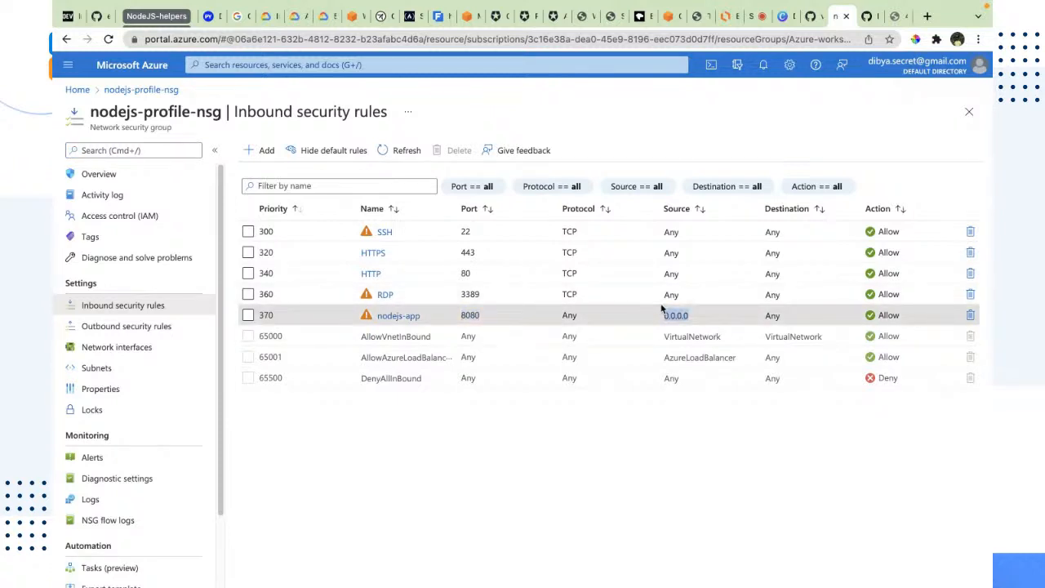
pyautogui.moveTo(456, 314); pyautogui.dragTo(484, 316)
pyautogui.click(529, 494)
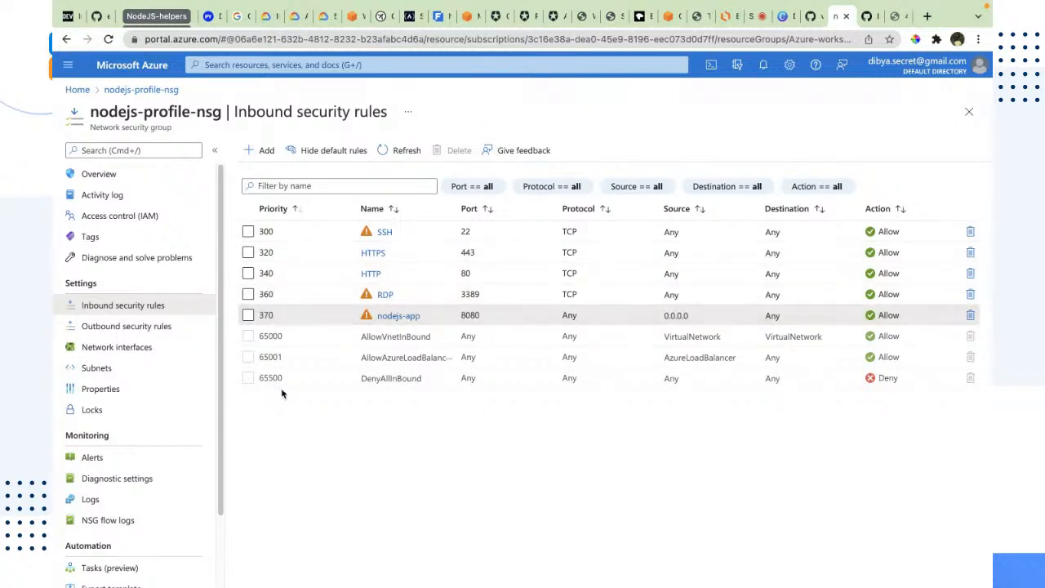
pyautogui.moveTo(283, 384); pyautogui.dragTo(267, 221)
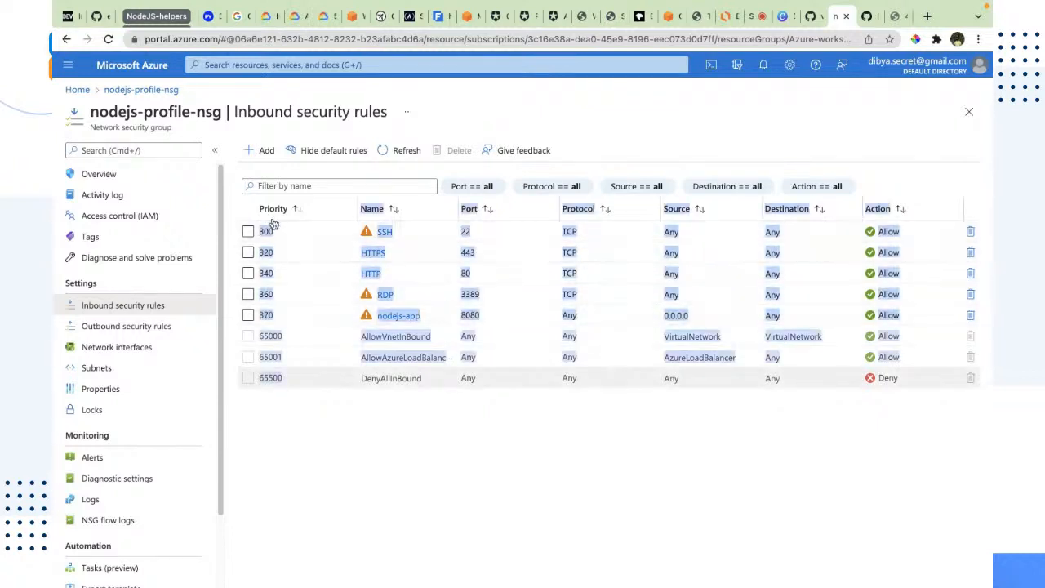
pyautogui.click(543, 501)
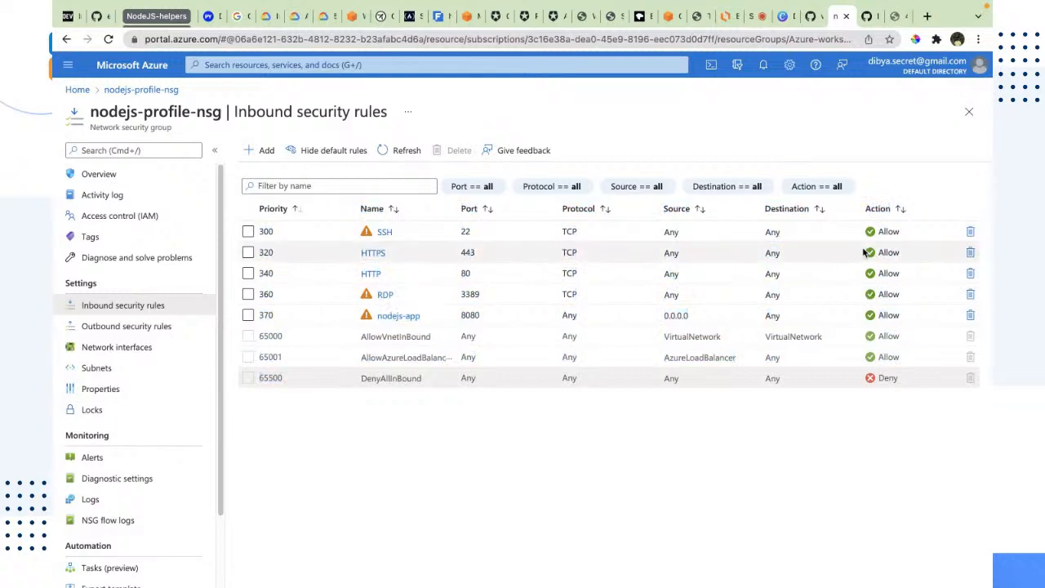
pyautogui.moveTo(896, 296); pyautogui.dragTo(590, 249)
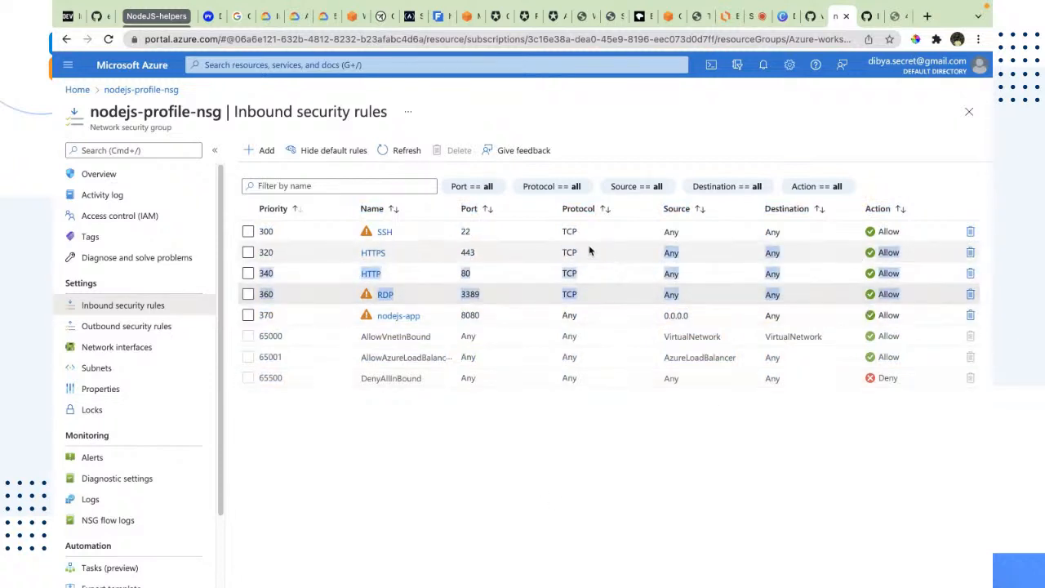
pyautogui.click(708, 464)
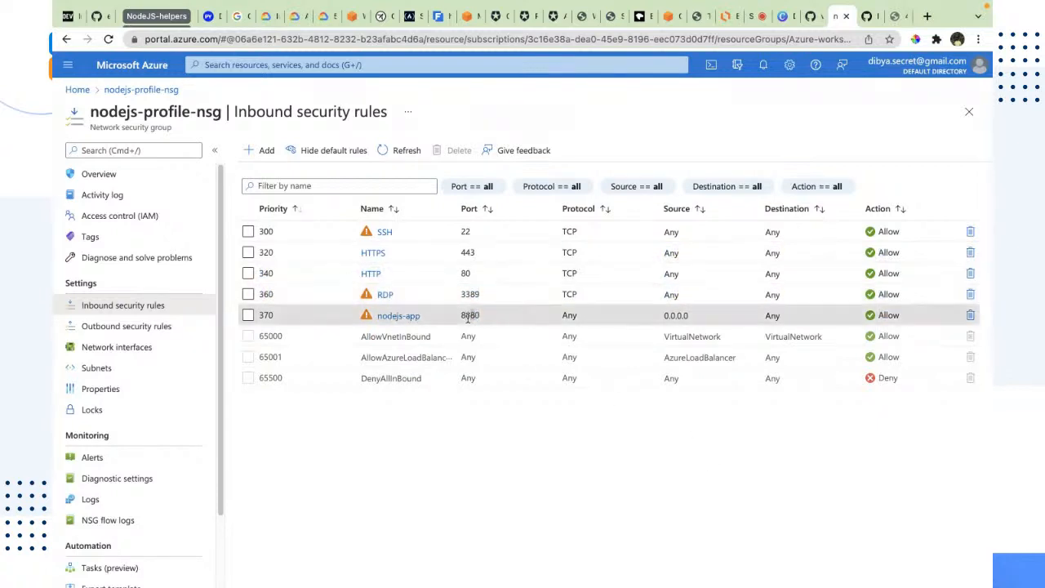
# Switch to the VM terminal and restart the Node app with npm start
pyautogui.click(896, 16)
pyautogui.click(151, 46)
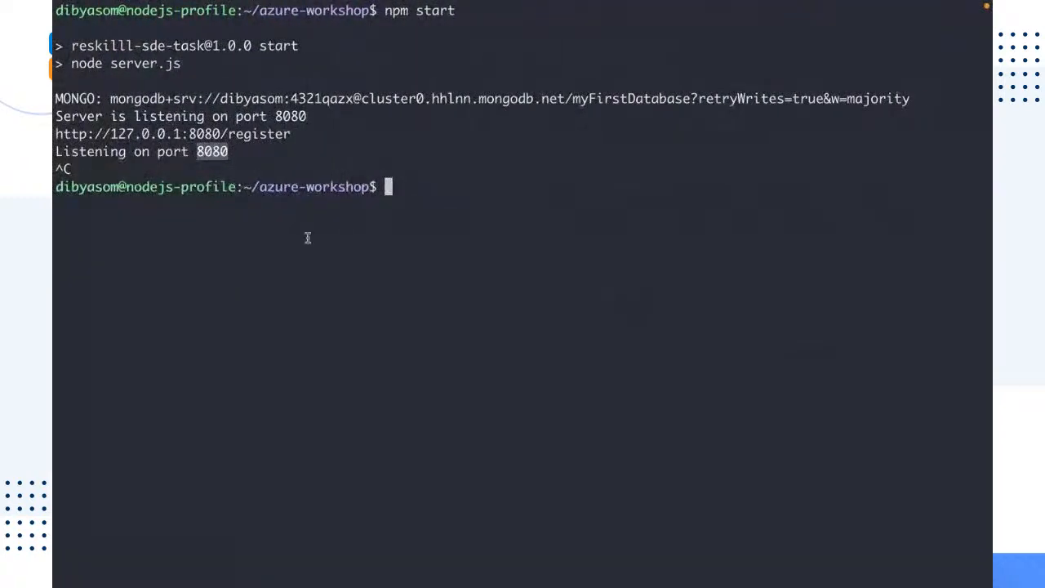
pyautogui.press('Up')
pyautogui.press('Return')
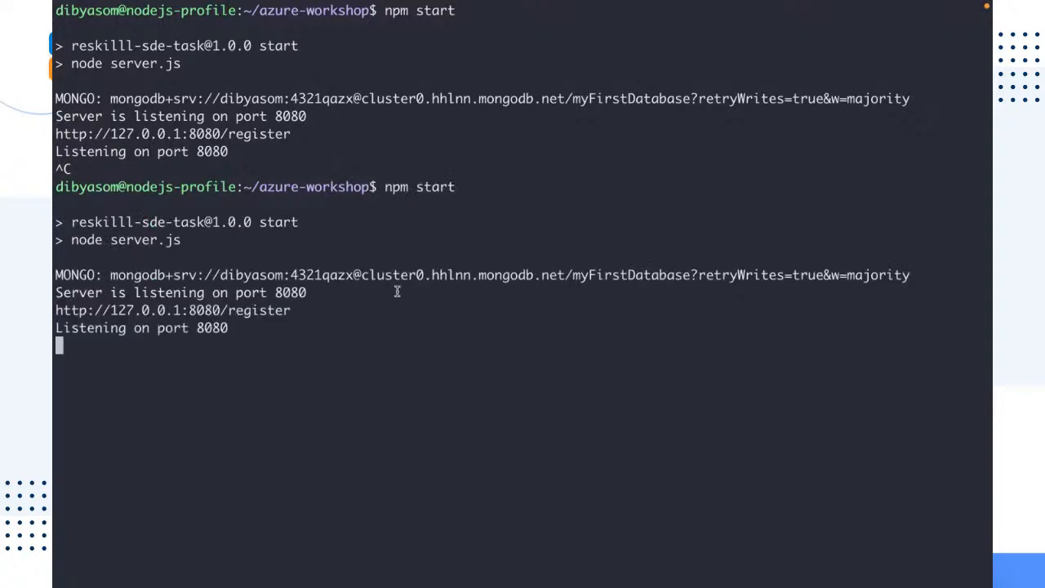
# Switch to the browser and reload the app's 40.80.89.141:8080/register page
pyautogui.moveTo(268, 333); pyautogui.dragTo(54, 309)
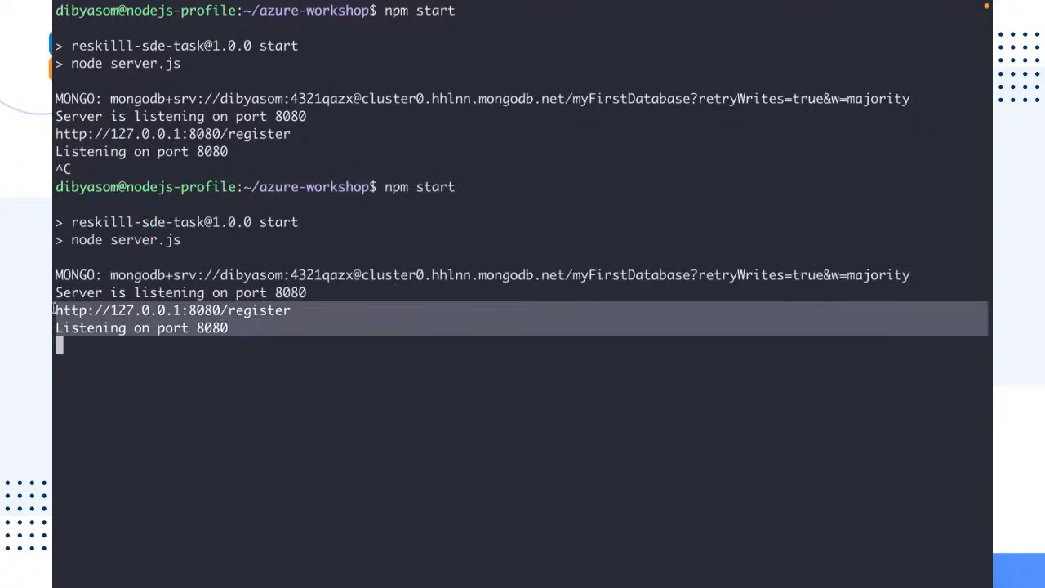
pyautogui.click(712, 510)
pyautogui.hotkey('ctrl', 'Left')
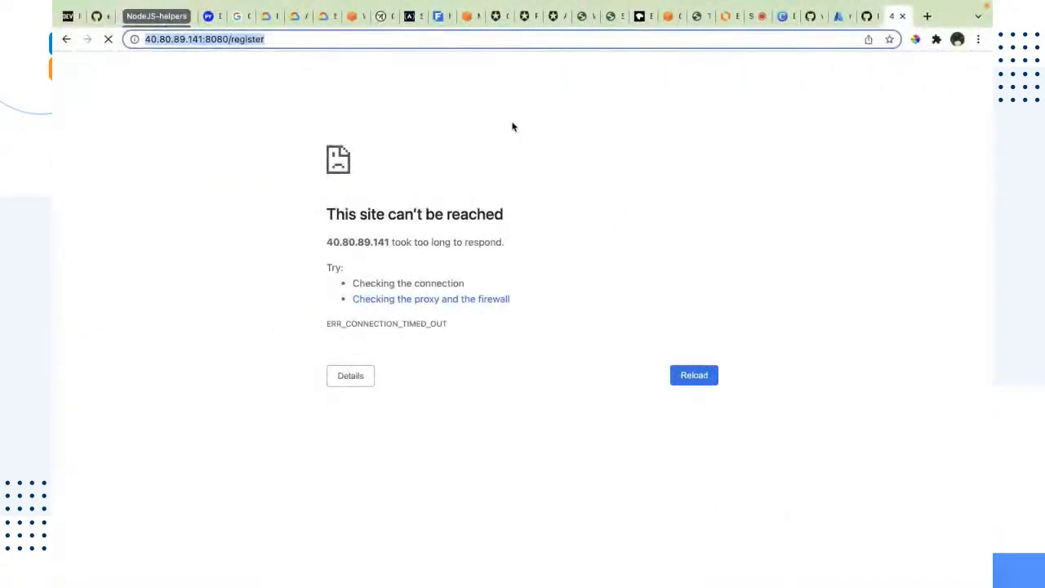
pyautogui.click(475, 37)
pyautogui.press('Return')
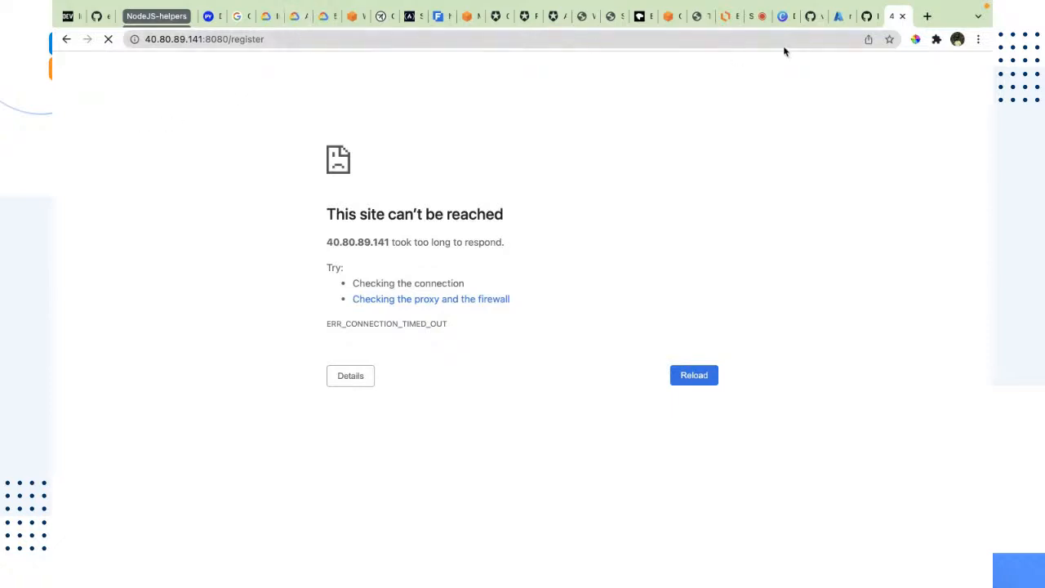
# Open the copied address 40.80.89.141:8080/register in a new browser tab, then close that tab
pyautogui.click(717, 41)
pyautogui.hotkey('ctrl', 'c')
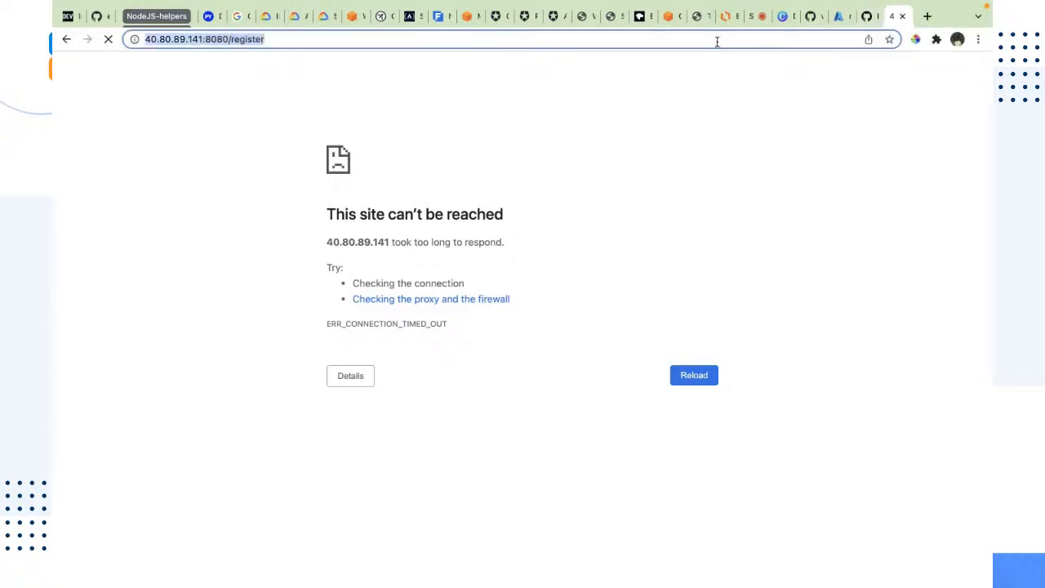
pyautogui.hotkey('ctrl', 't')
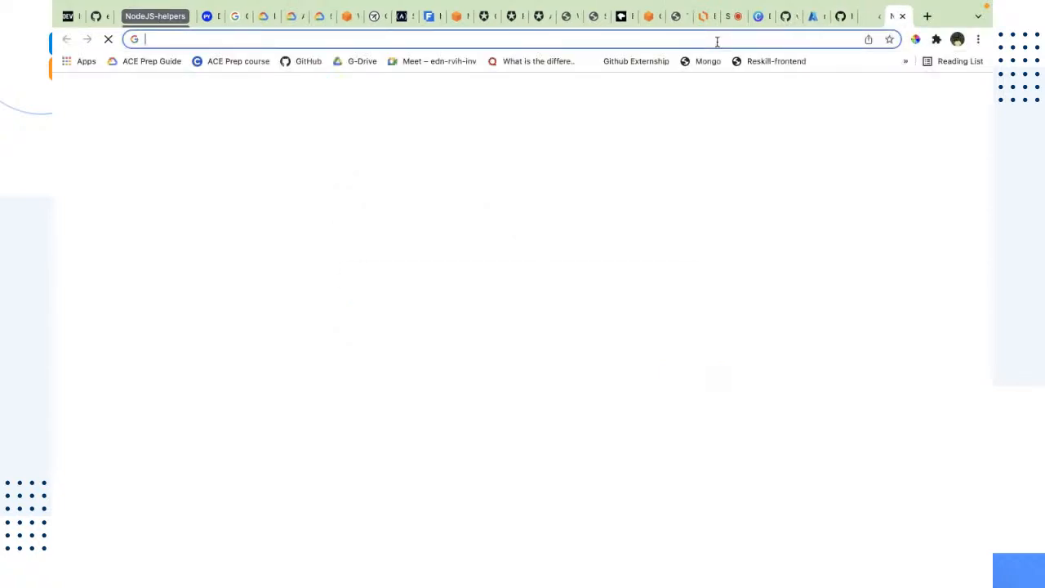
pyautogui.hotkey('ctrl', 'v')
pyautogui.press('Return')
pyautogui.click(870, 13)
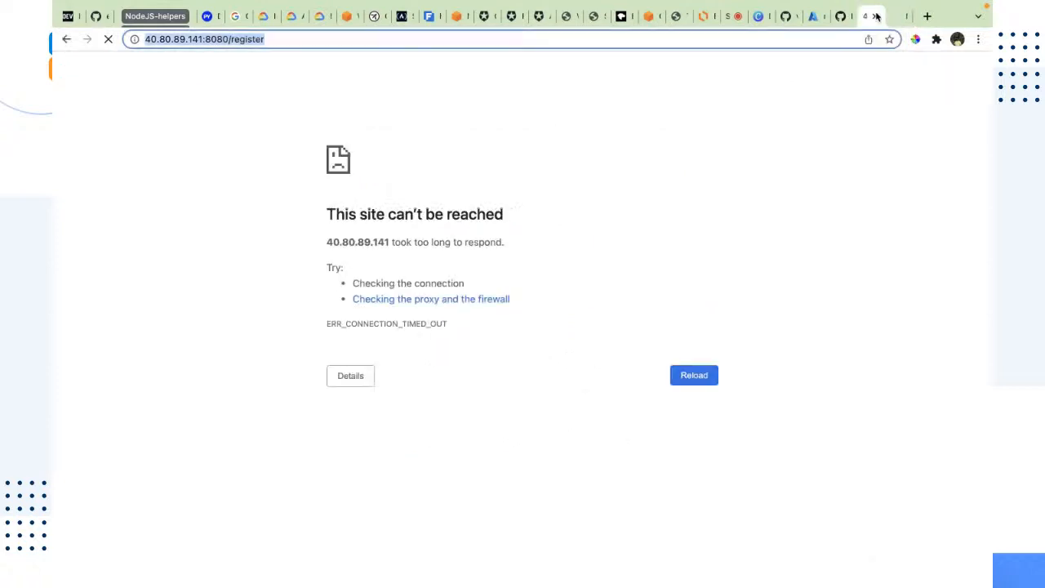
pyautogui.click(878, 16)
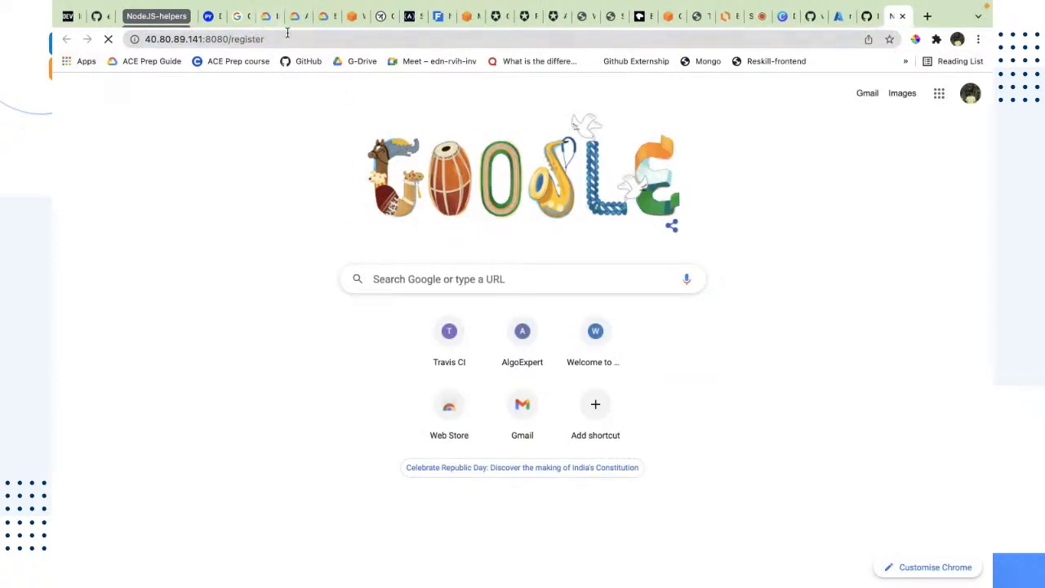
pyautogui.click(197, 38)
# Open the nodejs-app inbound rule in the Azure portal, set its source to Any and save it
pyautogui.click(836, 16)
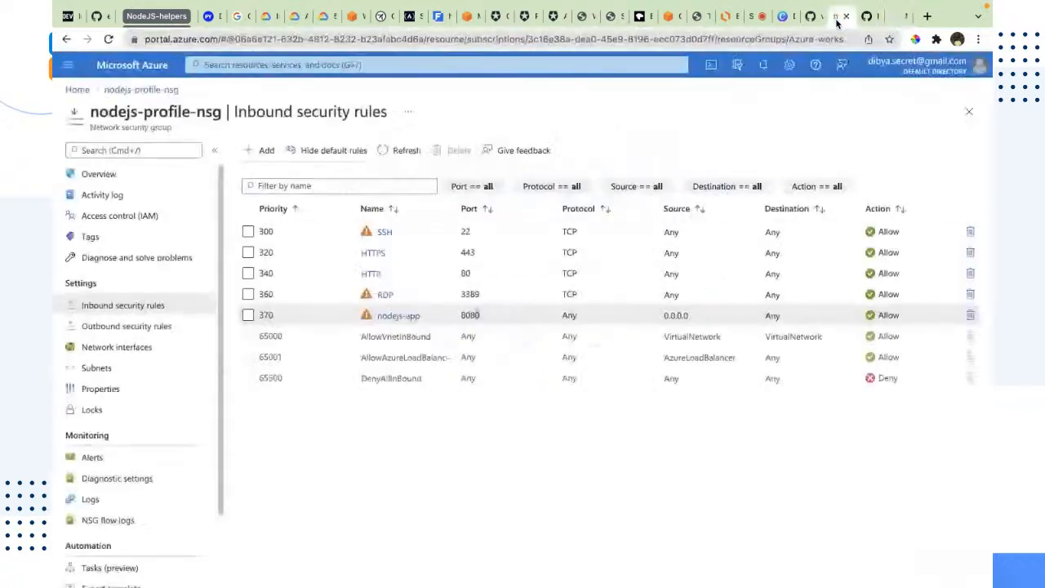
pyautogui.click(410, 317)
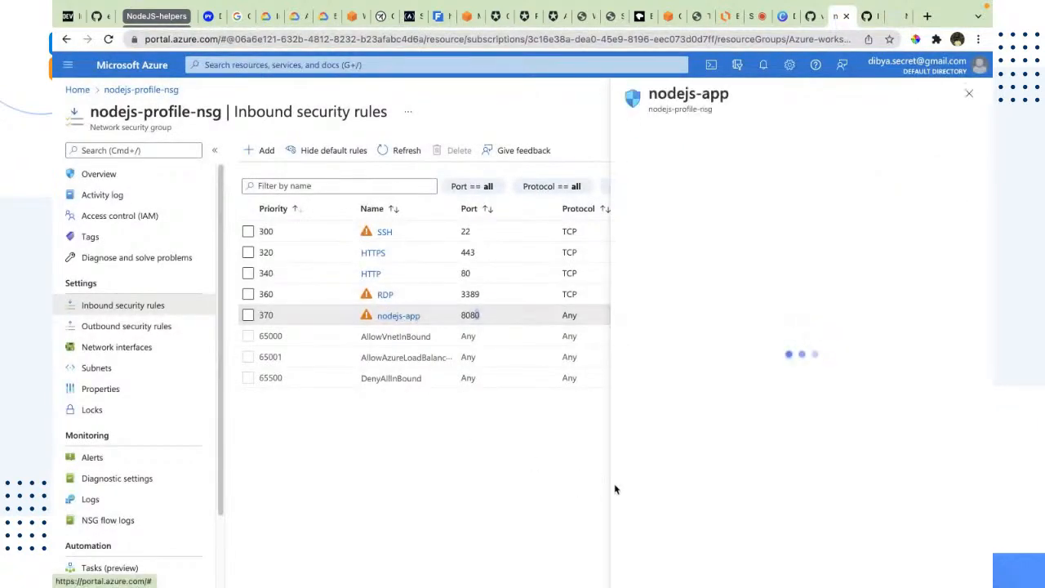
pyautogui.press('Tab')
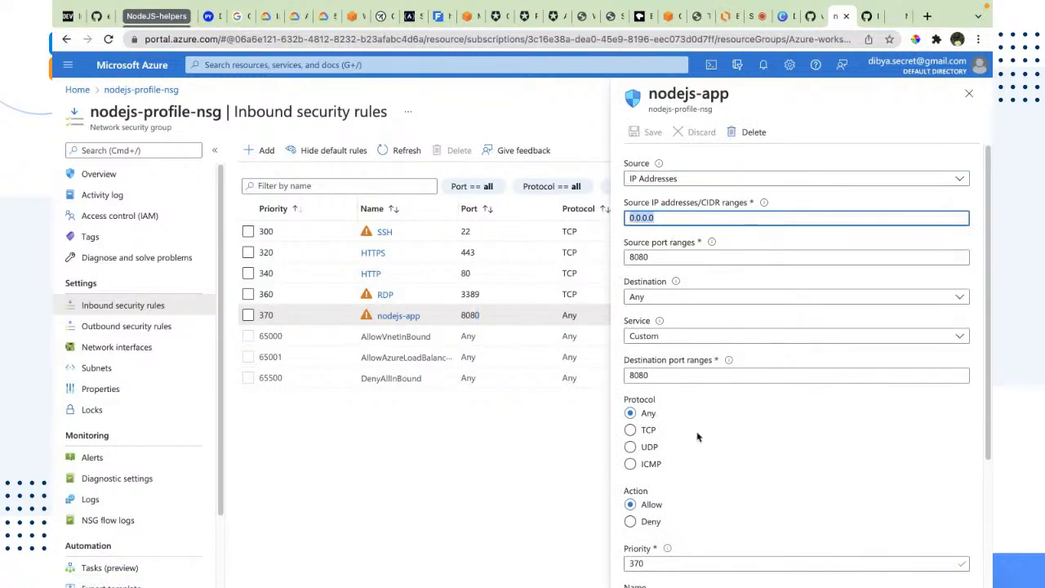
pyautogui.click(676, 178)
pyautogui.click(676, 197)
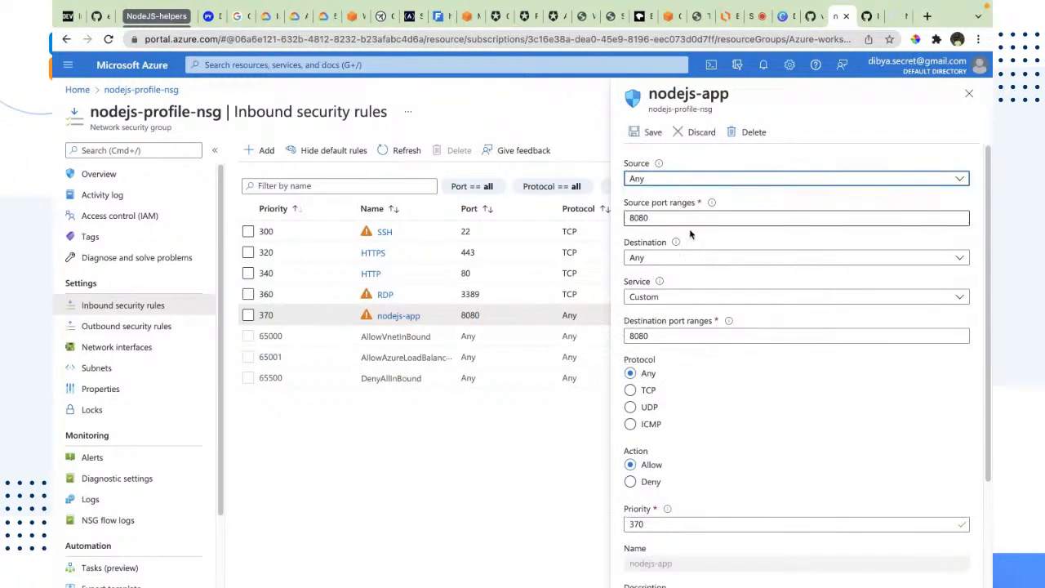
pyautogui.click(680, 217)
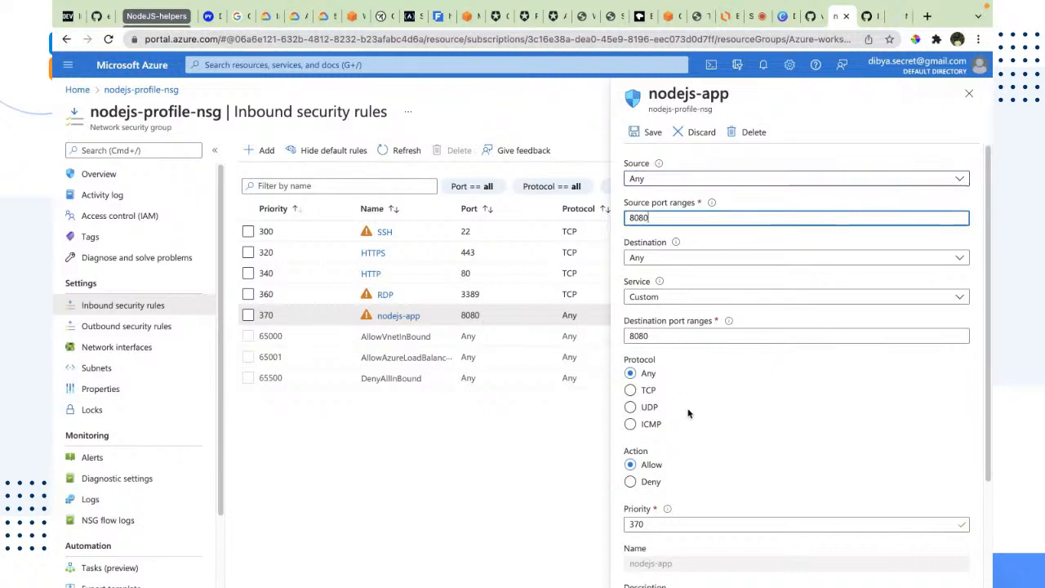
pyautogui.scroll(-3, 686, 412)
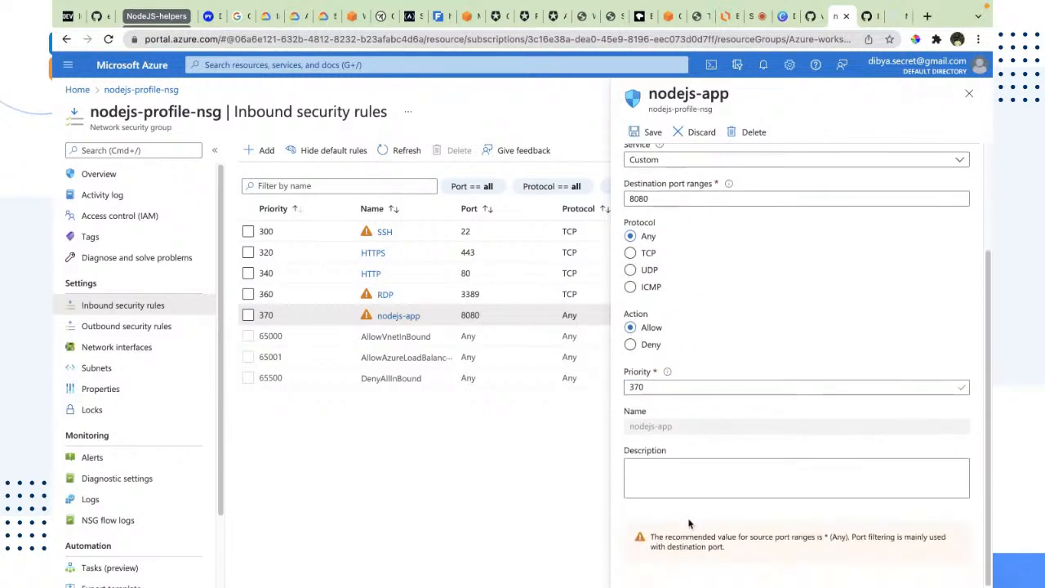
pyautogui.scroll(3, 730, 187)
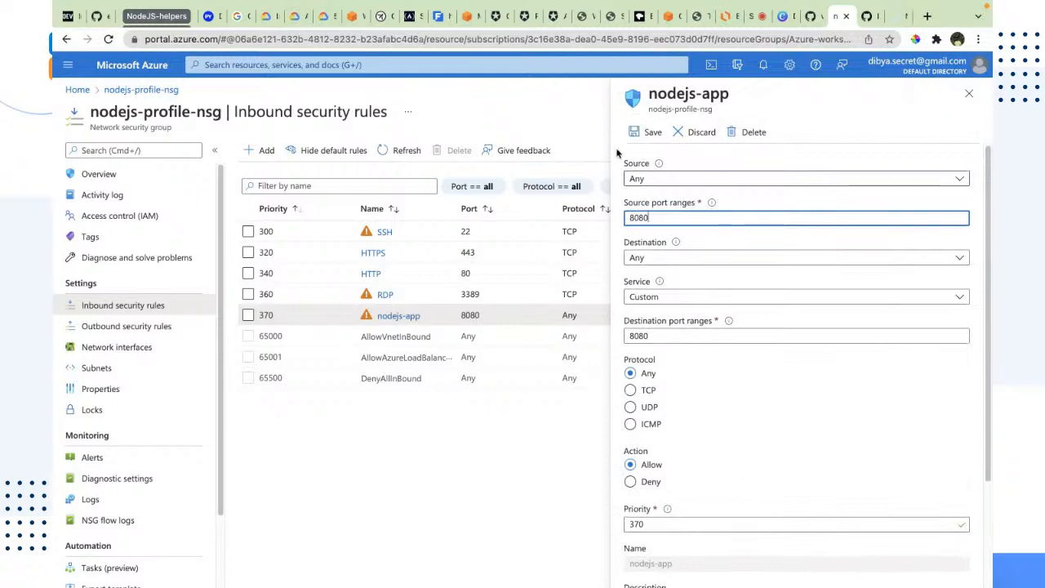
pyautogui.click(647, 132)
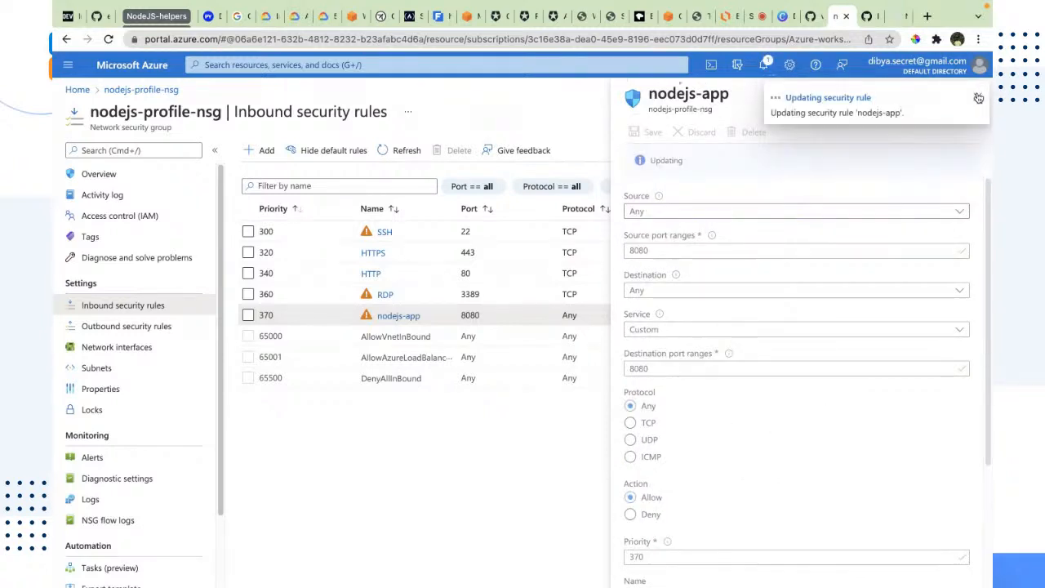
# Read the latest viewer comment about destination port ranges in the live stream's chat
pyautogui.click(752, 17)
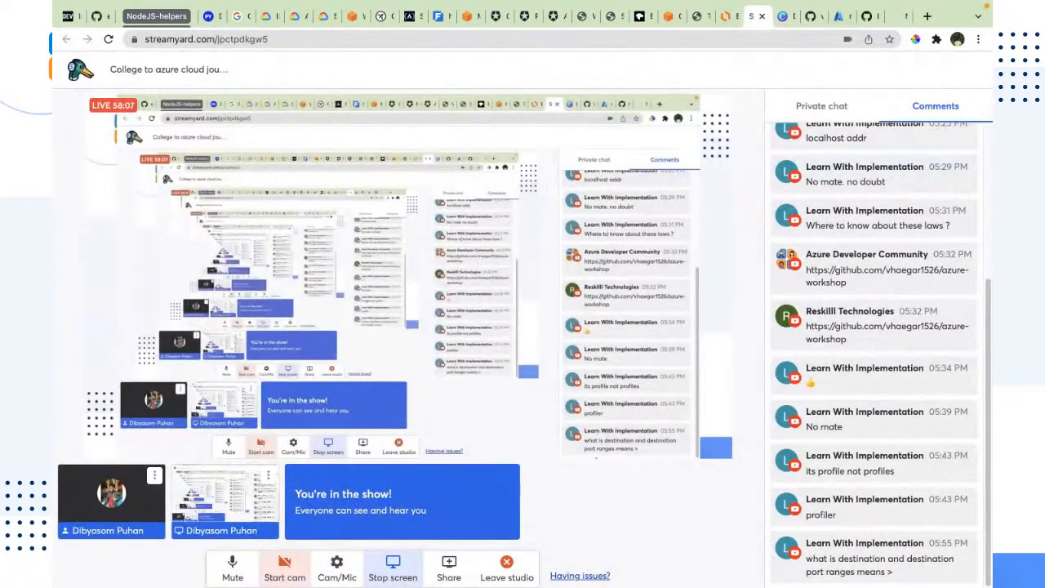
pyautogui.moveTo(806, 559); pyautogui.dragTo(894, 573)
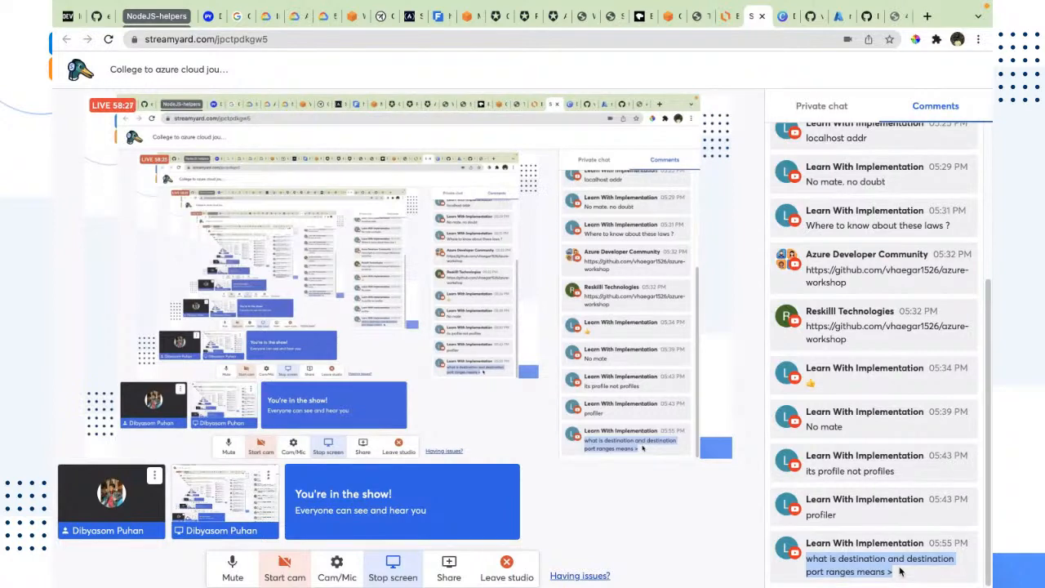
pyautogui.doubleClick(860, 559)
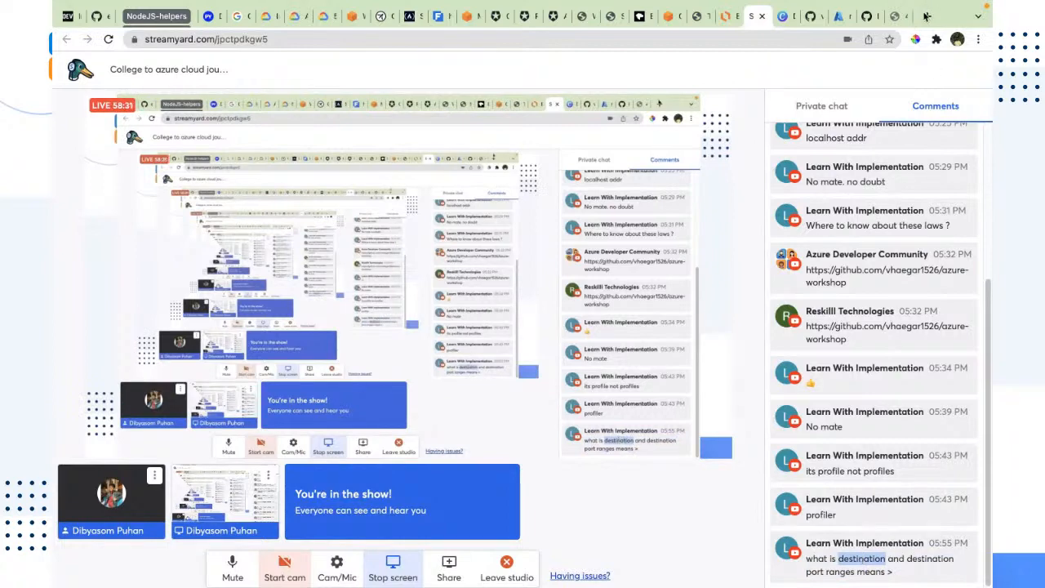
# Reopen the nodejs-app rule to examine its destination and port range settings, then close the panel
pyautogui.click(895, 17)
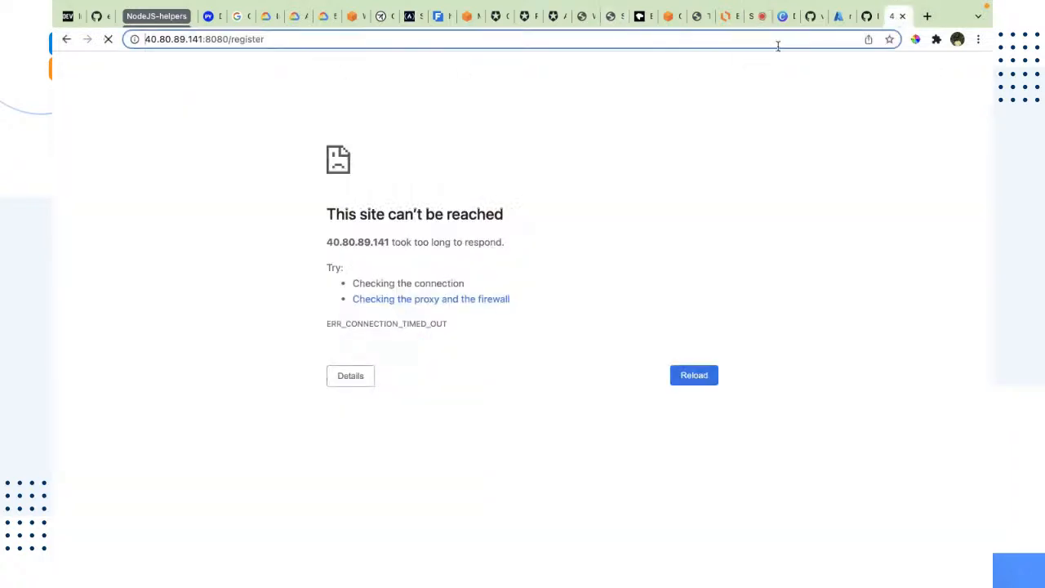
pyautogui.click(869, 16)
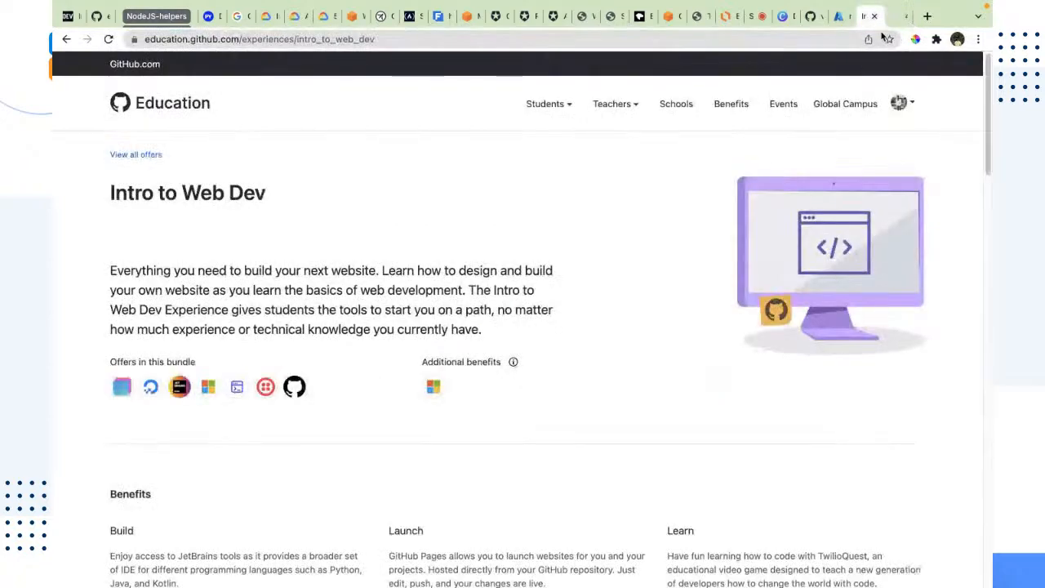
pyautogui.click(834, 16)
pyautogui.click(397, 315)
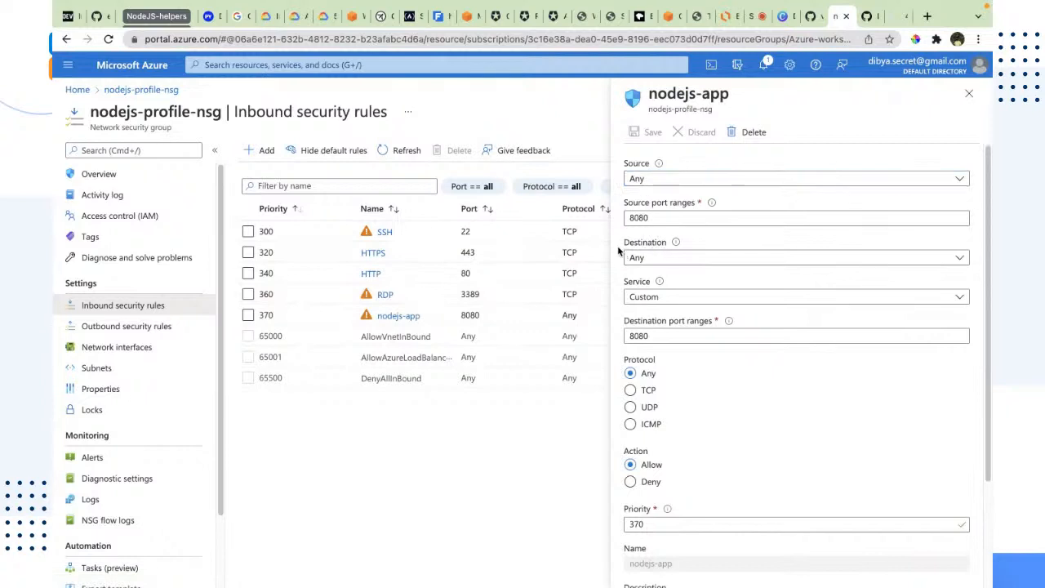
pyautogui.click(659, 259)
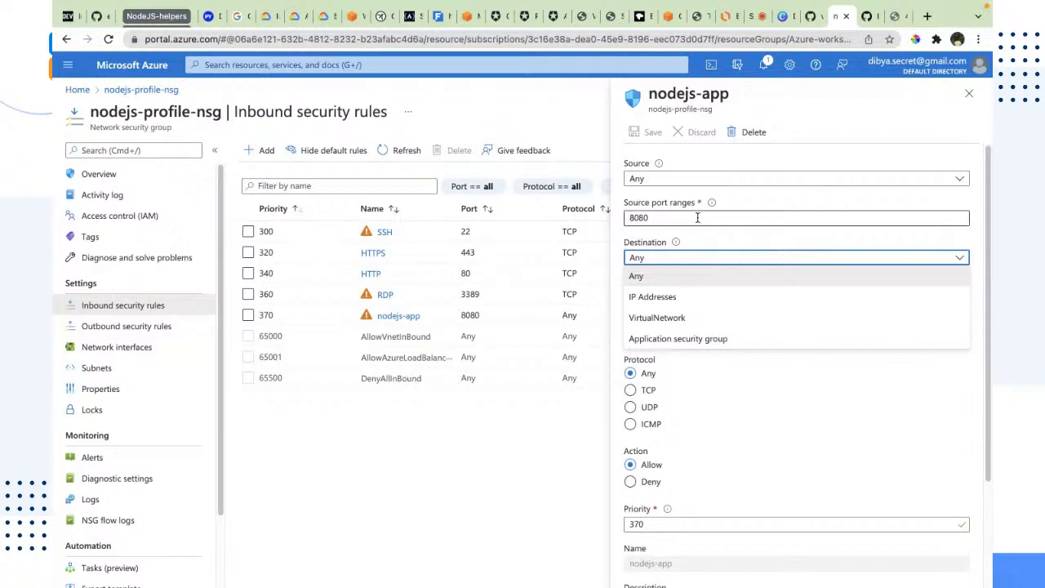
pyautogui.moveTo(665, 218); pyautogui.dragTo(627, 163)
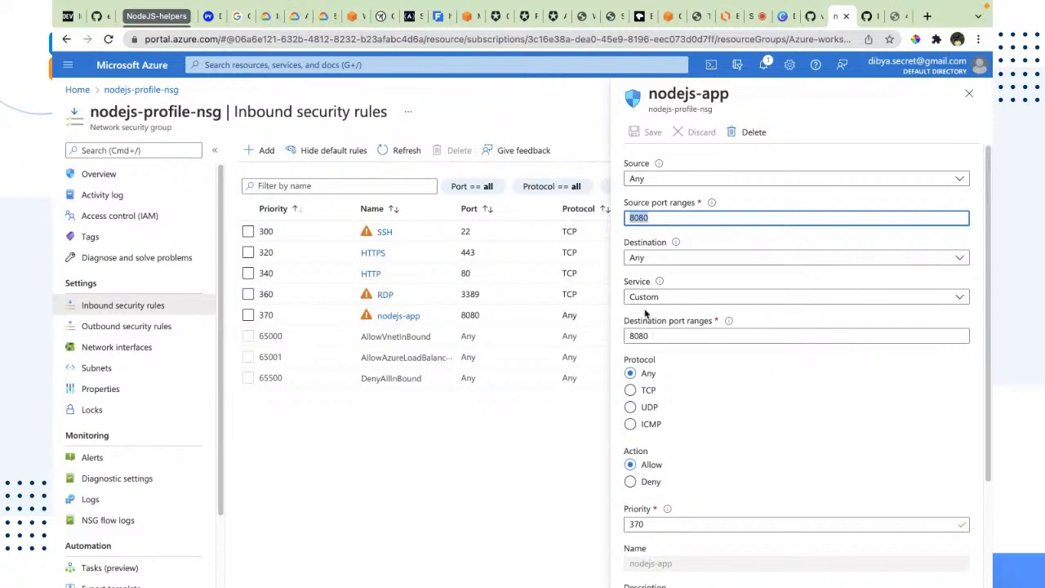
pyautogui.click(653, 263)
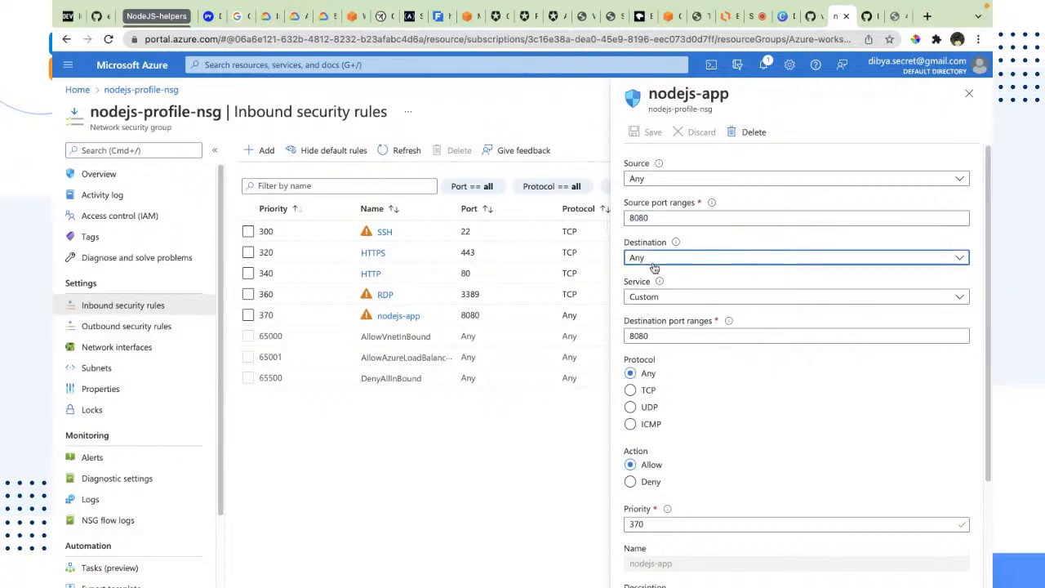
pyautogui.click(747, 258)
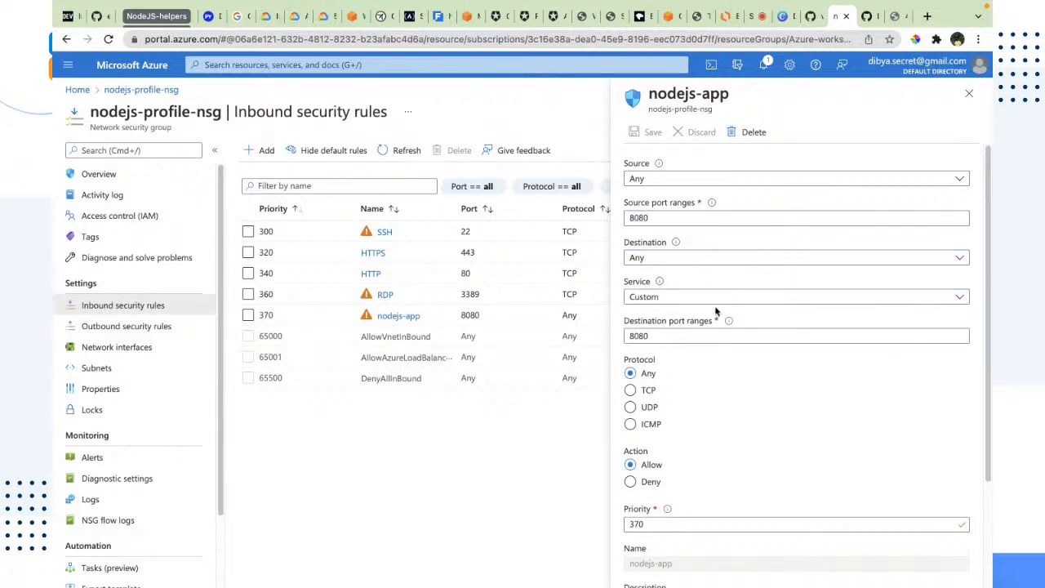
pyautogui.tripleClick(625, 325)
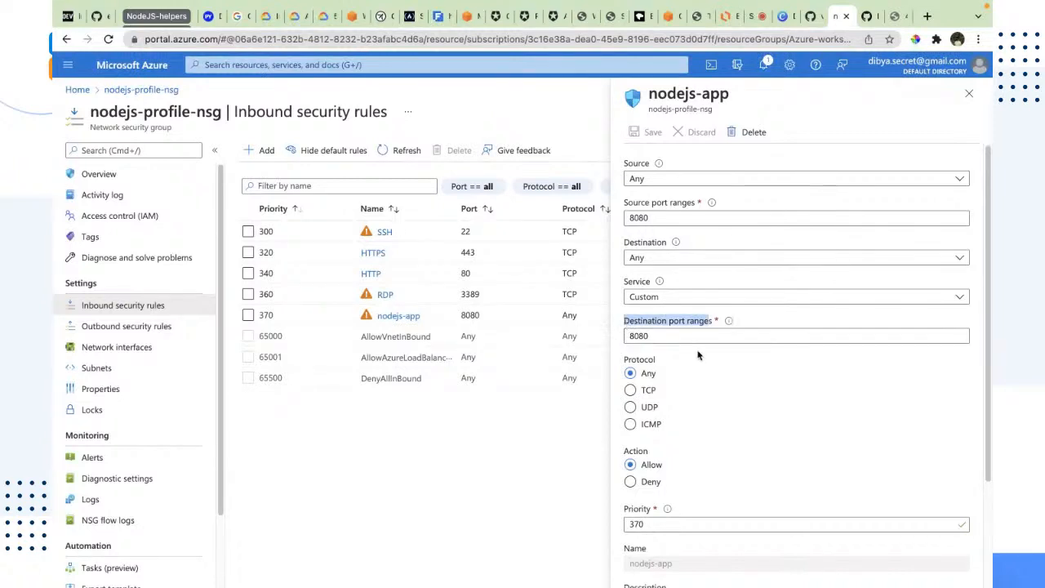
pyautogui.moveTo(660, 335); pyautogui.dragTo(622, 341)
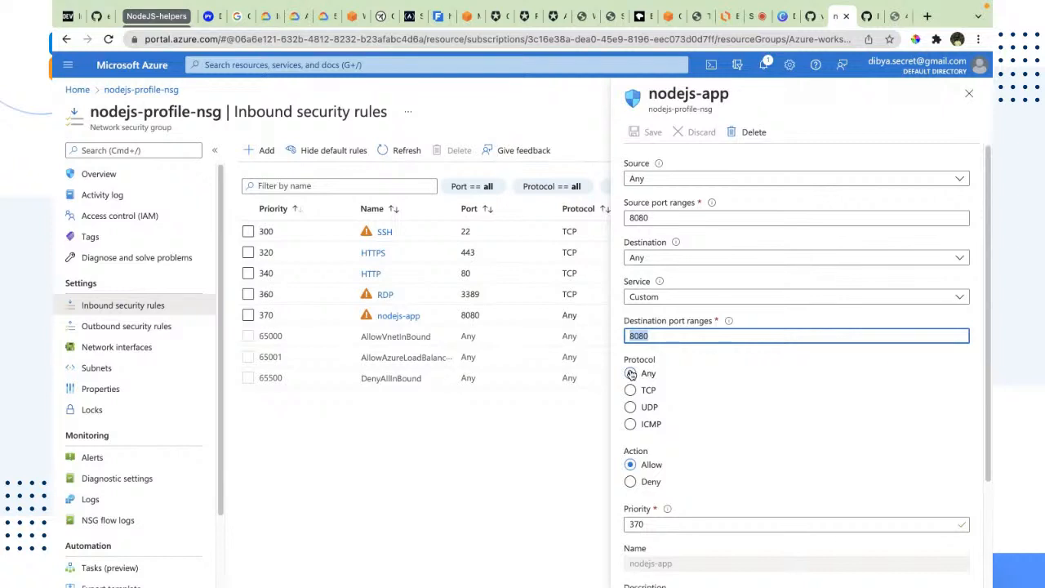
pyautogui.click(968, 94)
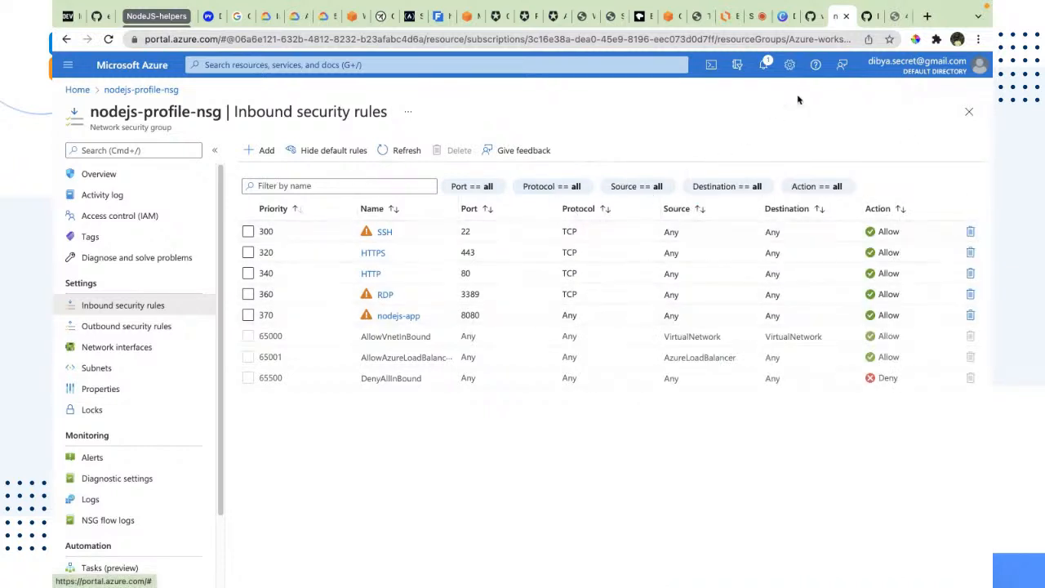
# Switch to the VM terminal, clear it and rerun npm start
pyautogui.click(894, 18)
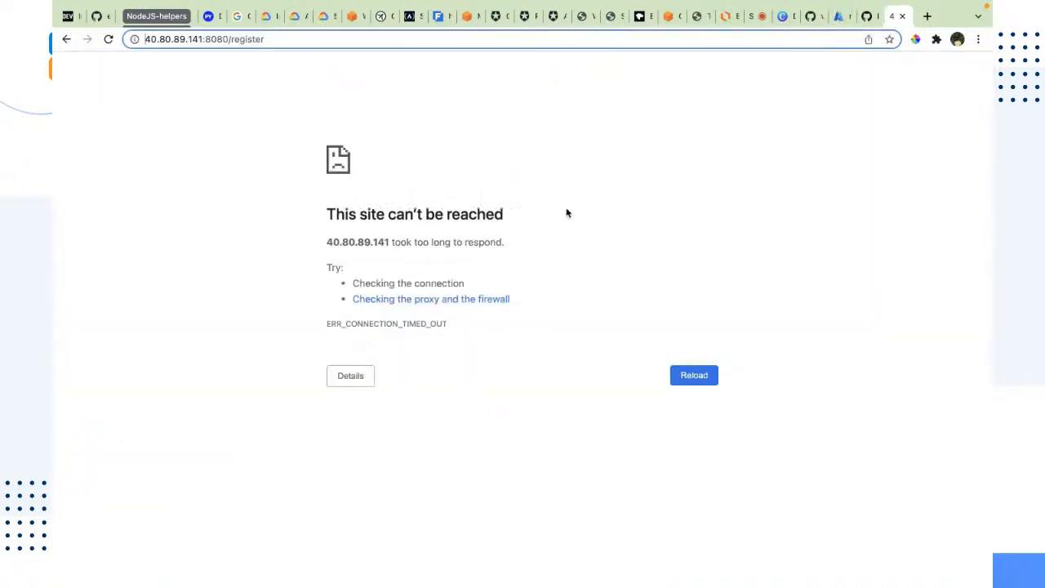
pyautogui.hotkey('ctrl', 'Right')
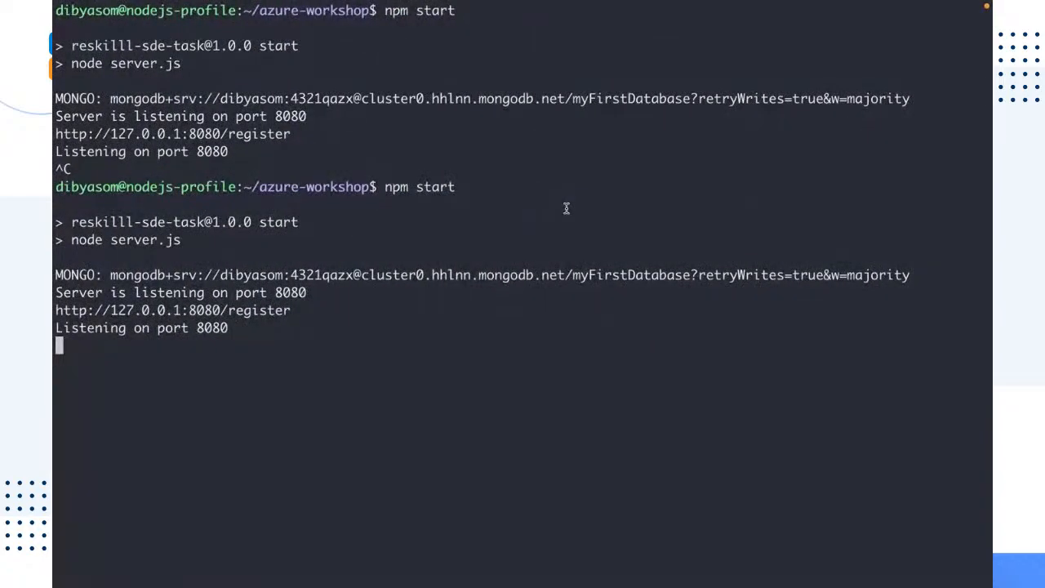
pyautogui.hotkey('ctrl', 'l')
pyautogui.press('Up')
pyautogui.press('Return')
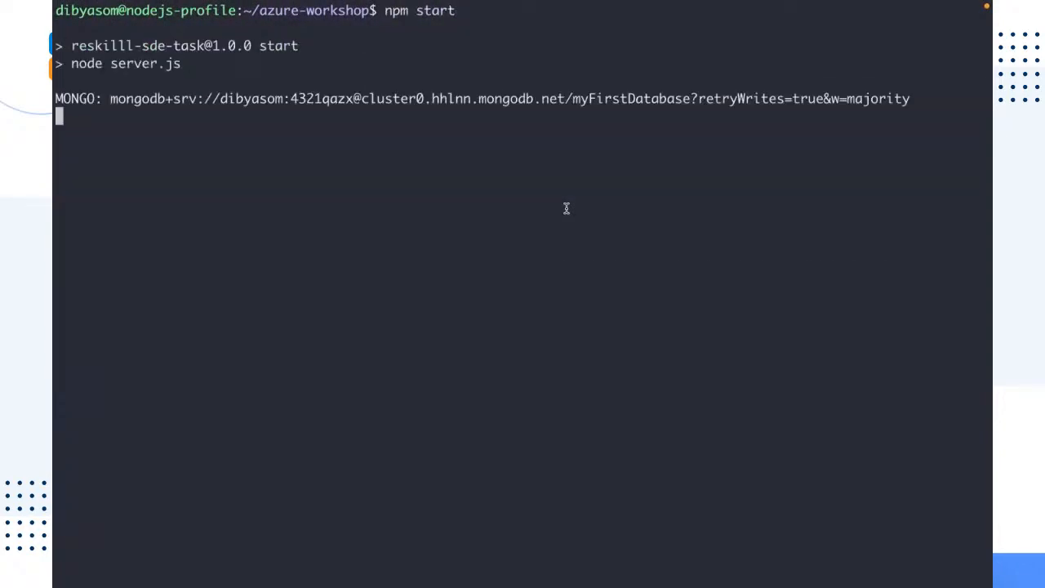
# Switch to the browser and reload the register page
pyautogui.hotkey('ctrl', 'Left')
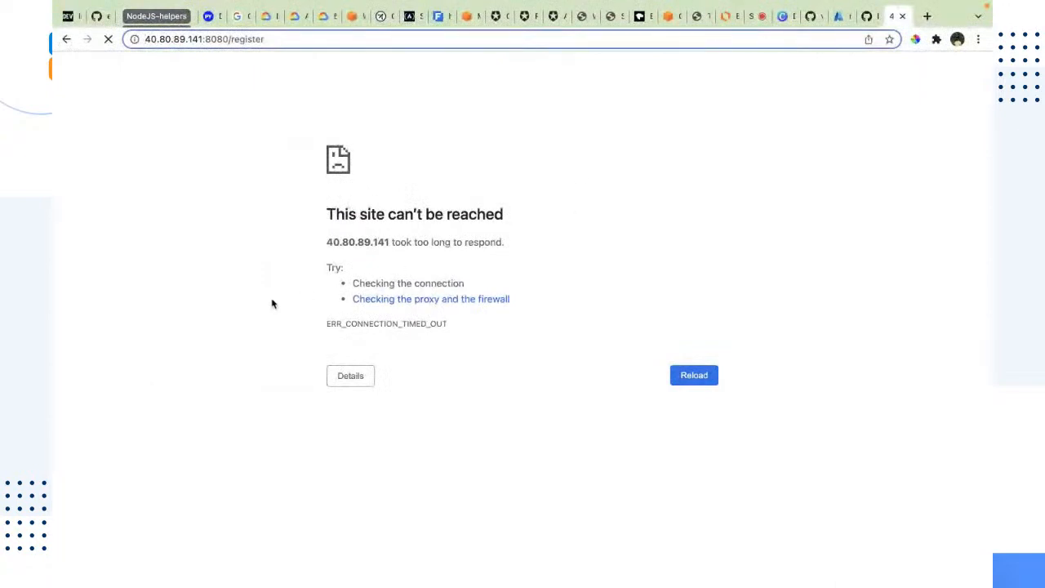
pyautogui.click(107, 43)
pyautogui.click(107, 43)
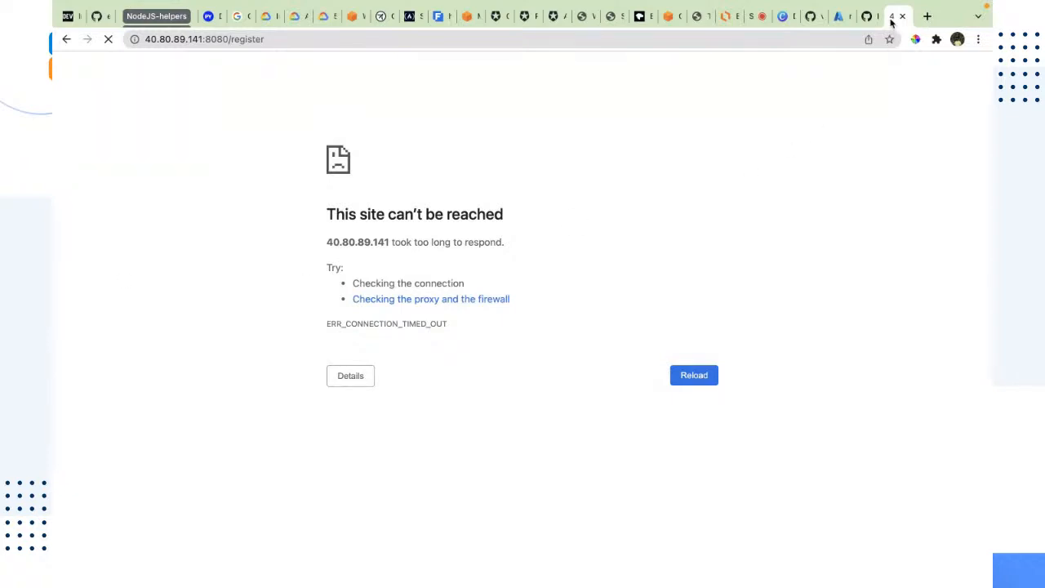
# Return to the Azure portal and delete the nodejs-app inbound security rule
pyautogui.click(834, 23)
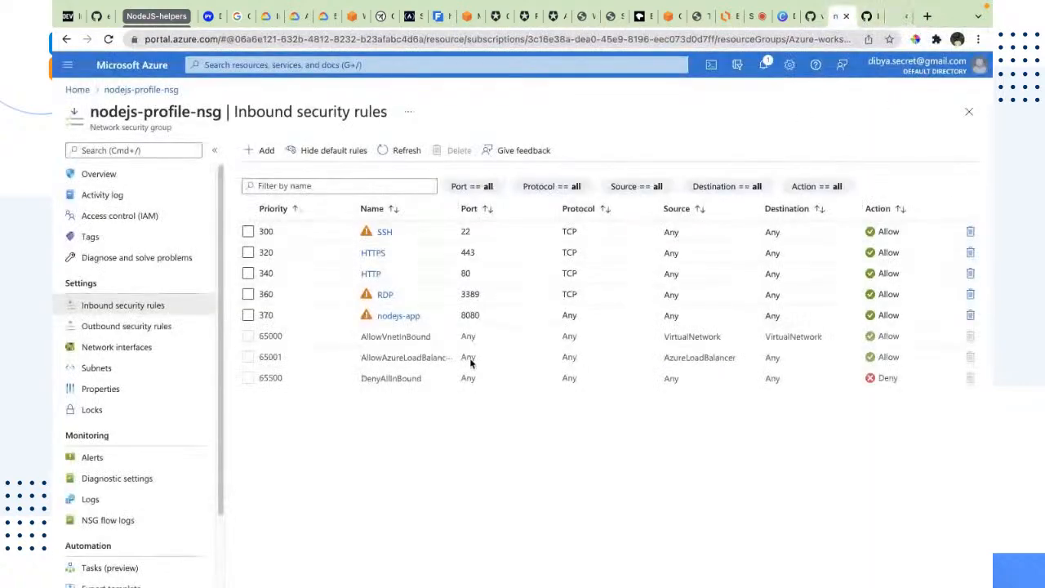
pyautogui.click(970, 315)
pyautogui.click(266, 221)
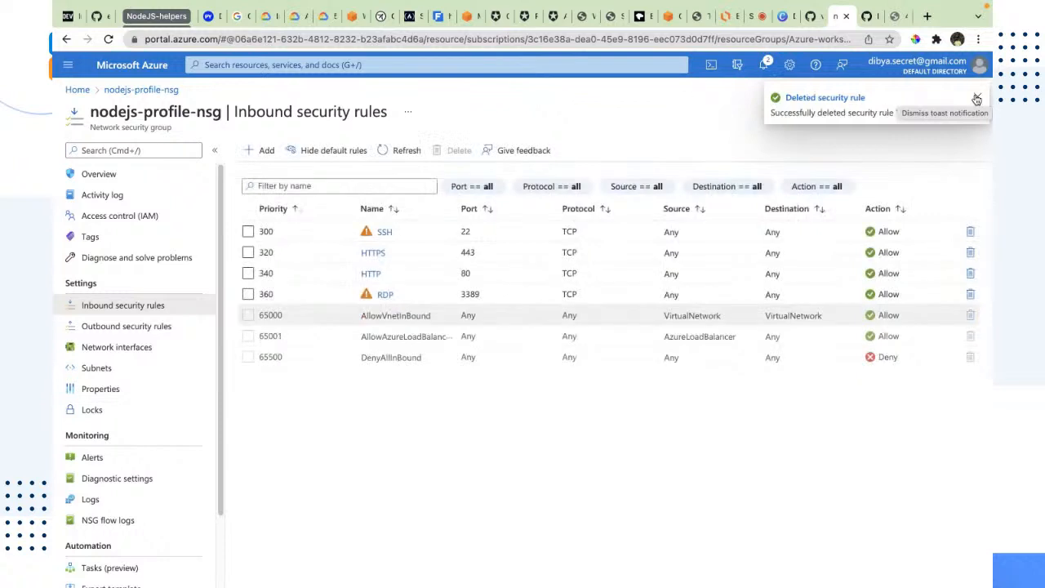
# Open a new inbound security rule form and review its source, destination, port and service fields
pyautogui.click(975, 98)
pyautogui.click(267, 151)
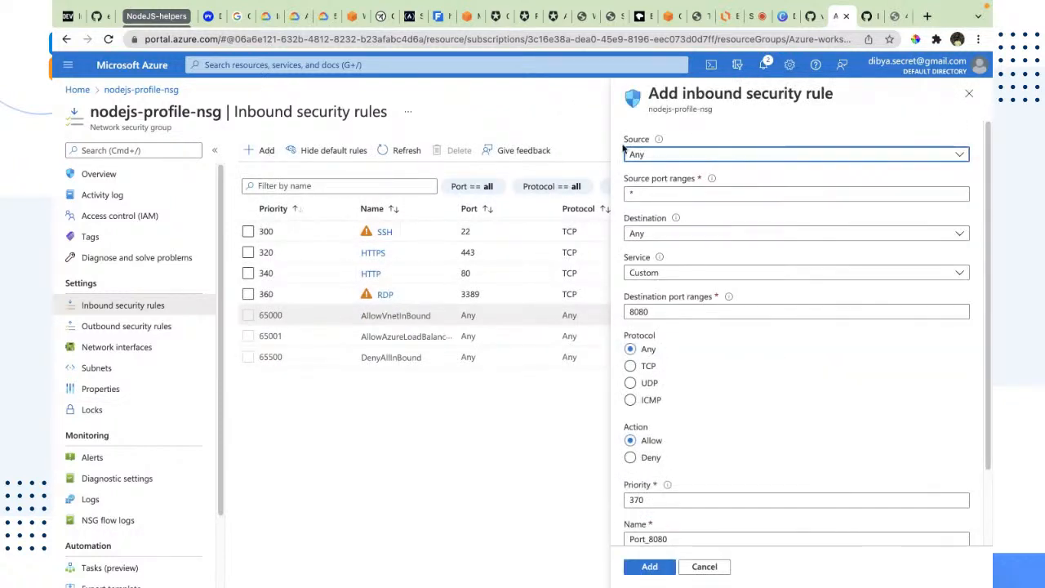
pyautogui.moveTo(633, 192); pyautogui.dragTo(624, 193)
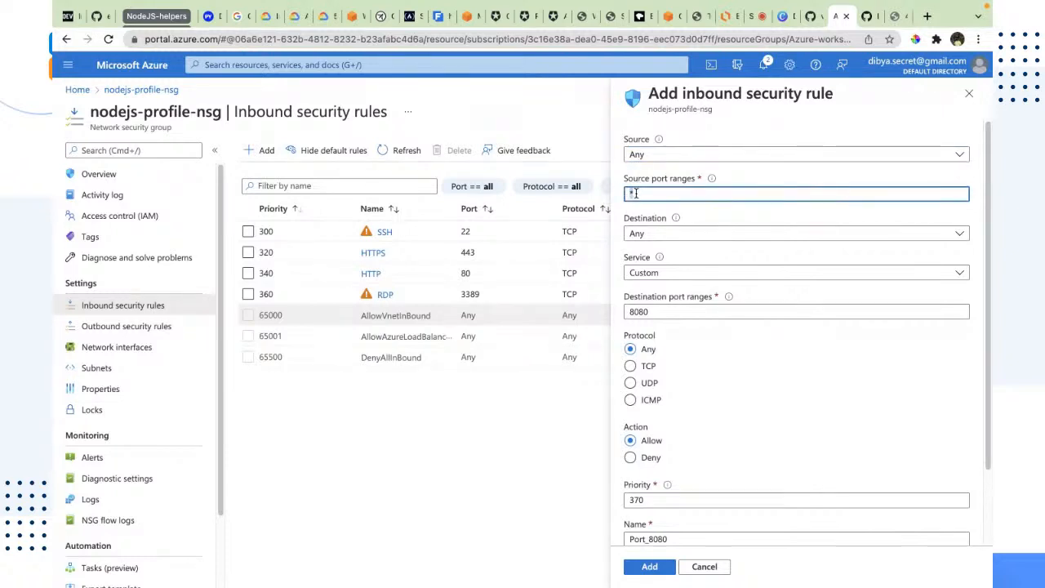
pyautogui.click(646, 232)
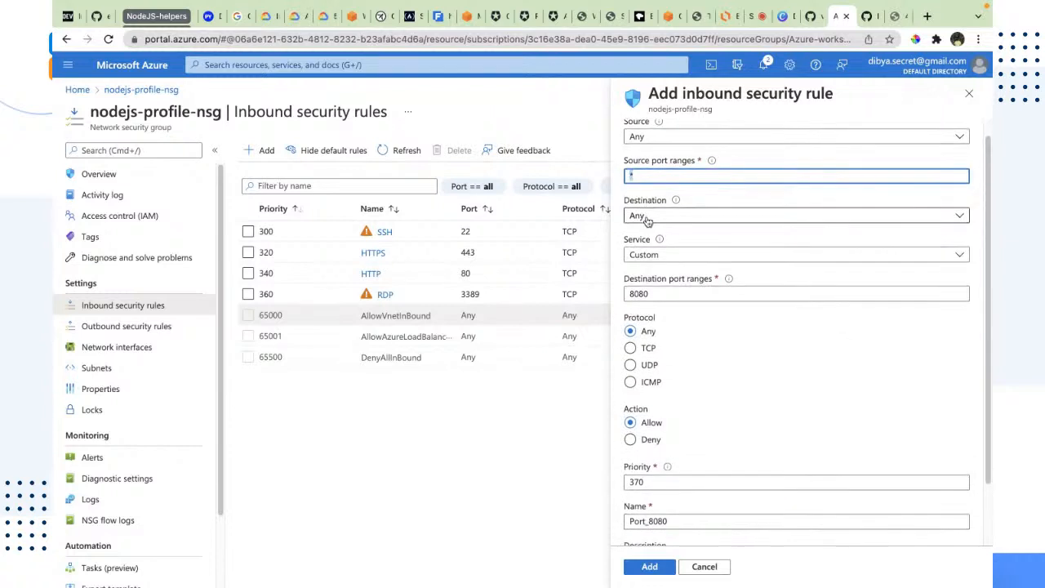
pyautogui.click(646, 235)
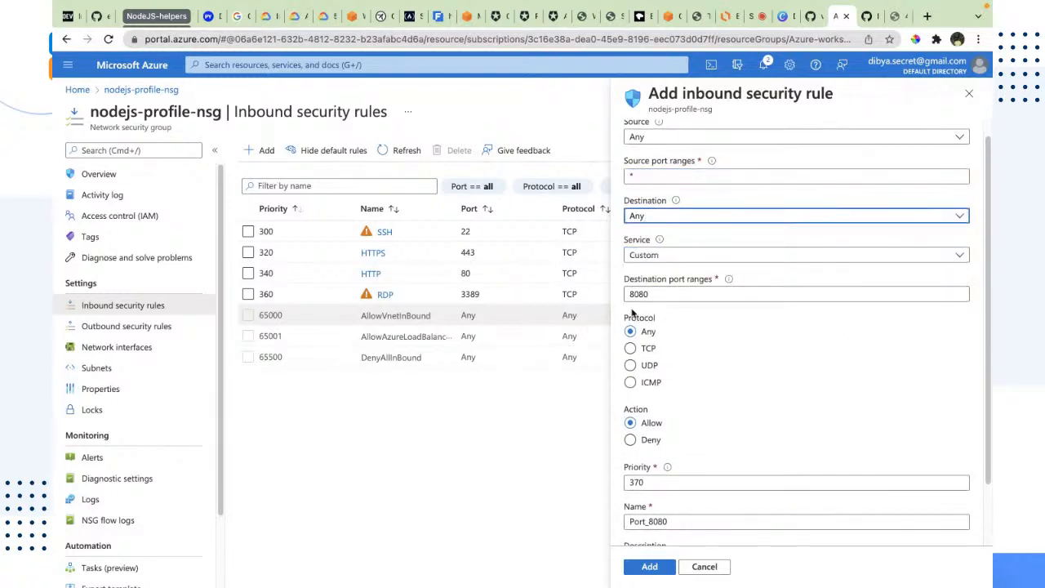
pyautogui.moveTo(651, 295); pyautogui.dragTo(613, 300)
pyautogui.scroll(-1, 641, 383)
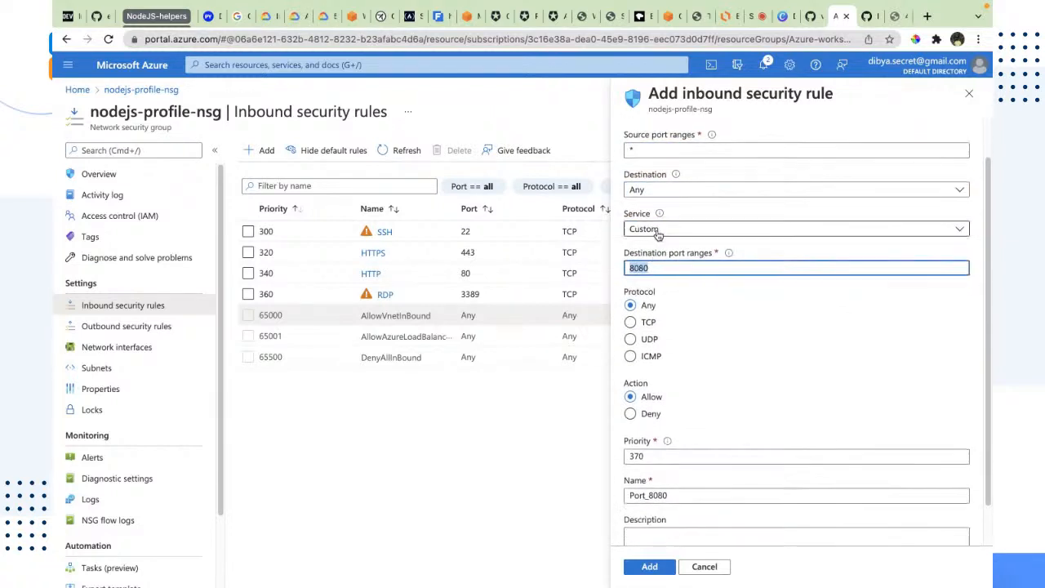
pyautogui.click(655, 231)
pyautogui.click(550, 426)
pyautogui.scroll(-1, 678, 278)
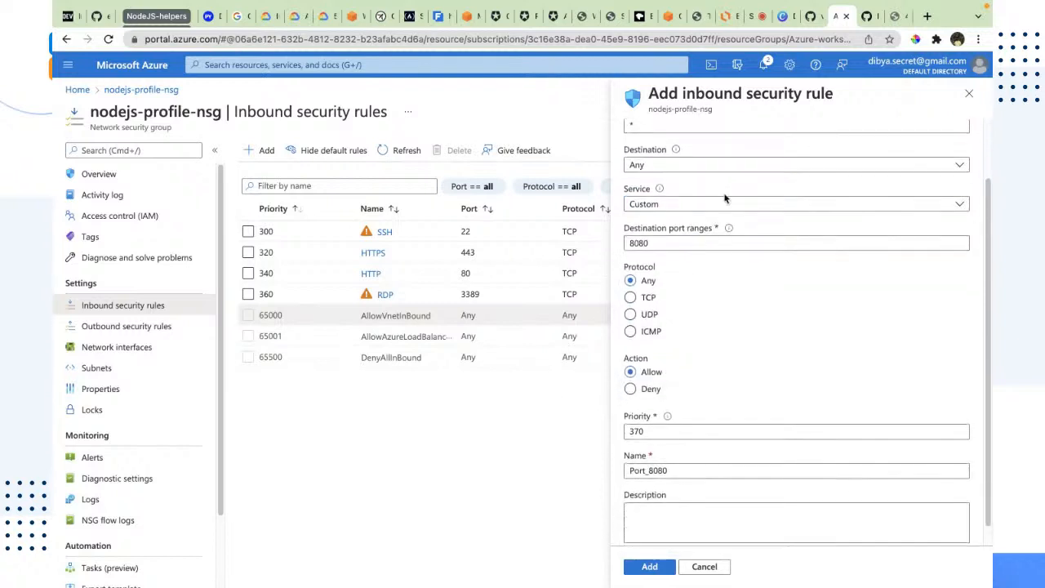
pyautogui.click(725, 204)
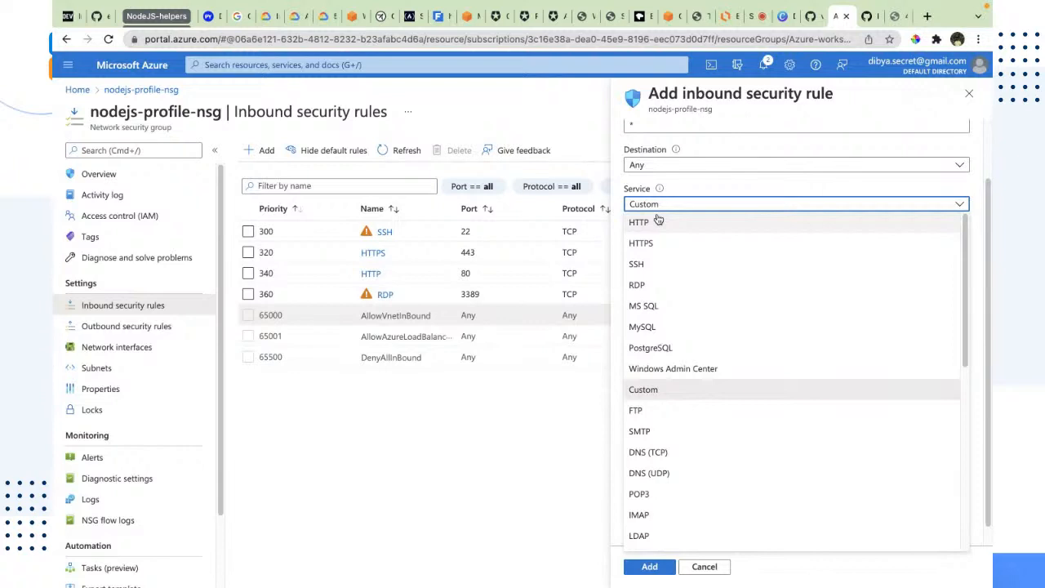
pyautogui.click(639, 222)
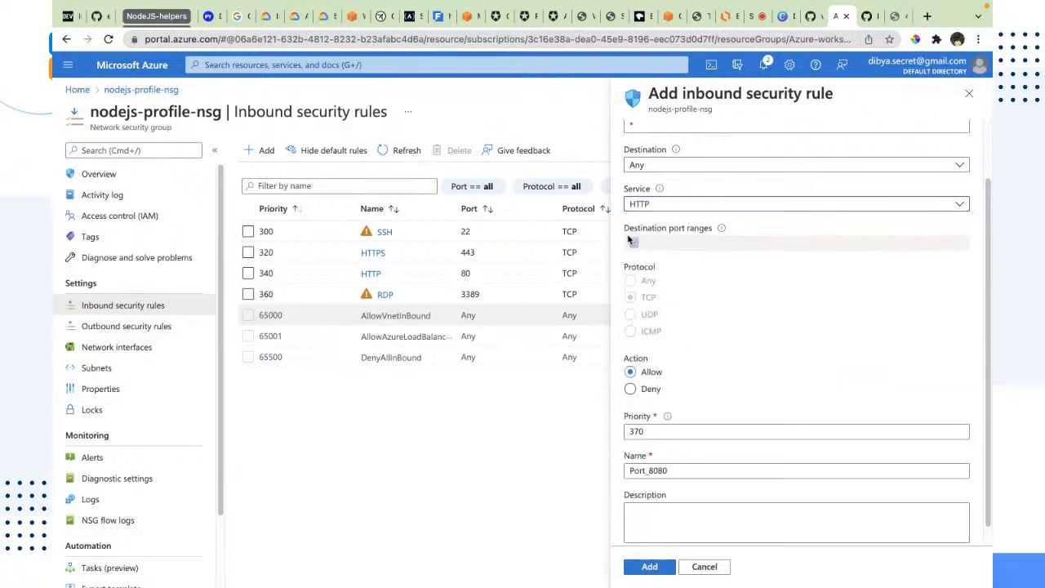
pyautogui.click(641, 206)
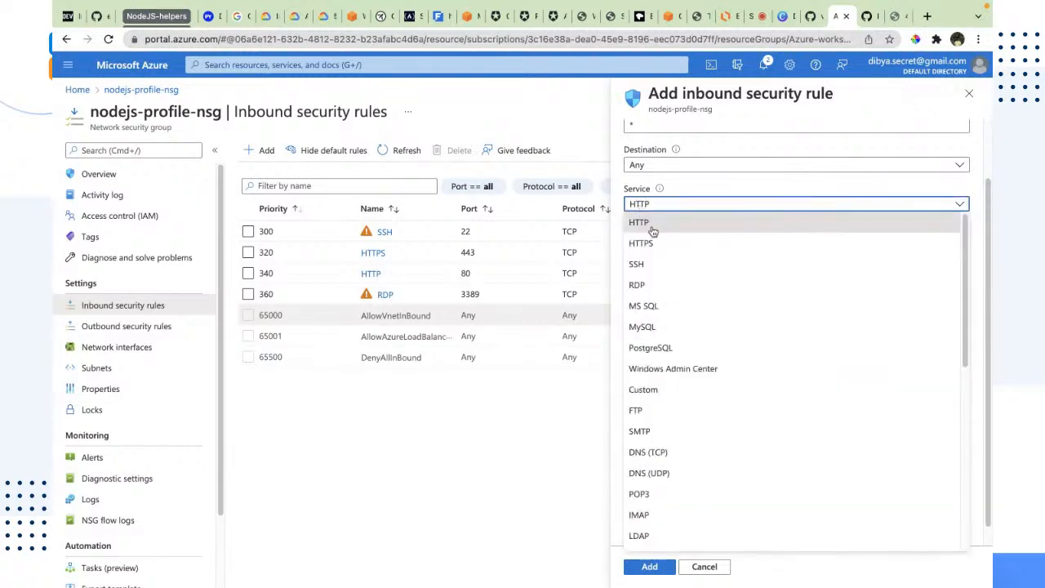
pyautogui.click(653, 226)
pyautogui.click(631, 206)
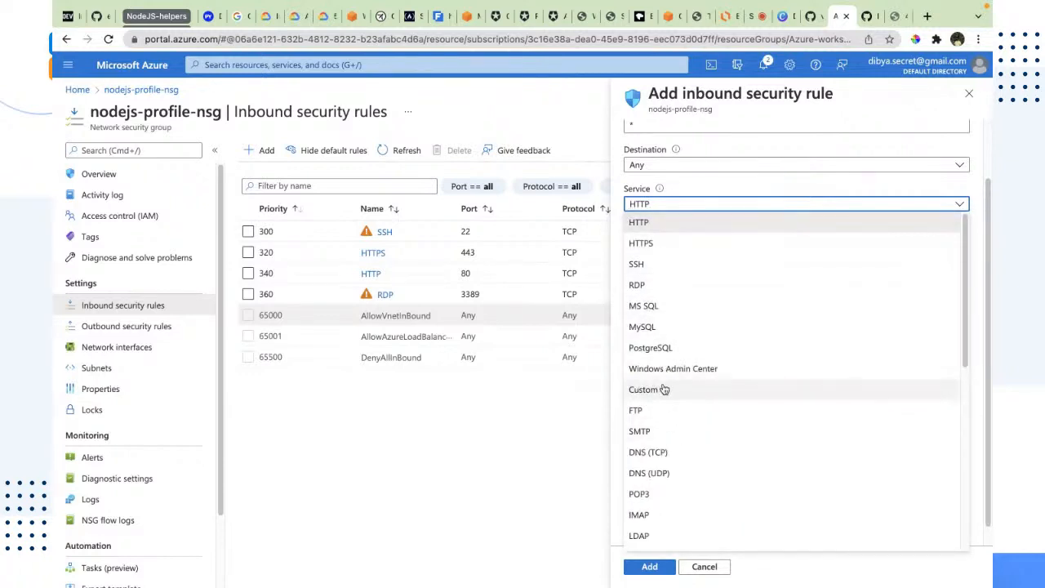
pyautogui.click(645, 389)
# Set the rule's destination port range to 8080 and its protocol to Any
pyautogui.doubleClick(628, 242)
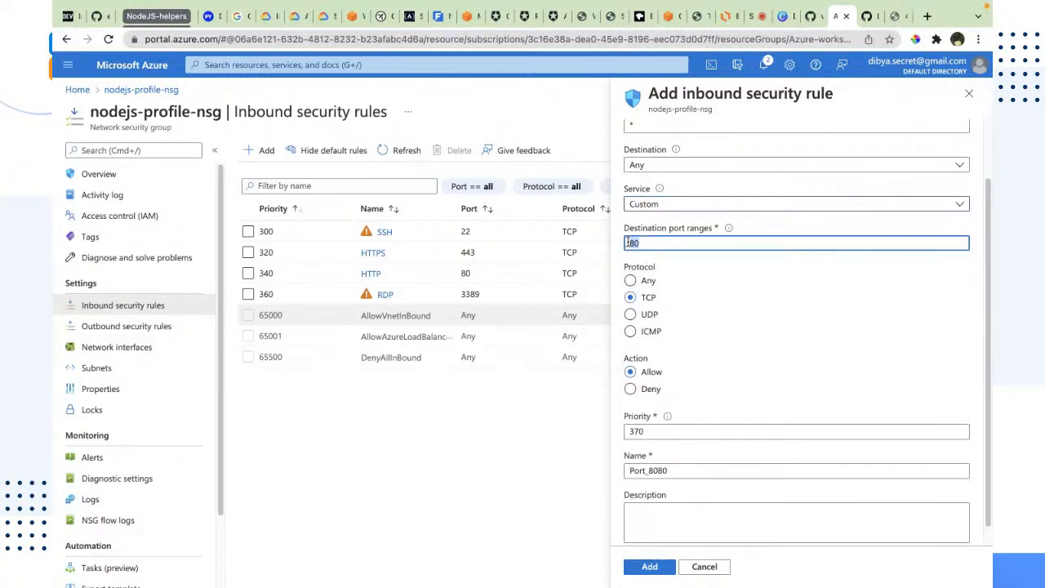
pyautogui.write('8080')
pyautogui.click(631, 280)
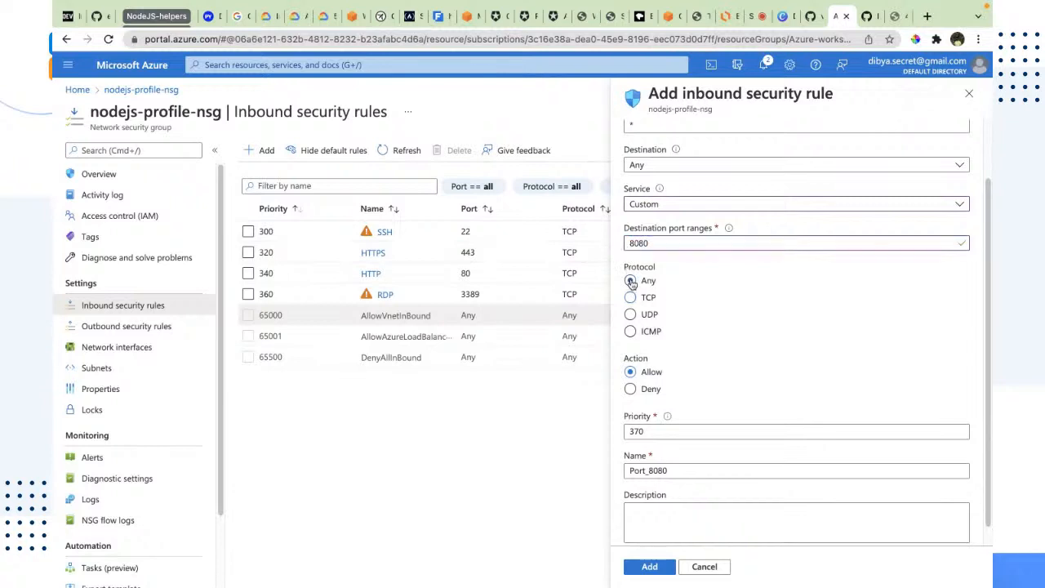
# Name the rule nodejs-port with priority 370 and add it
pyautogui.scroll(-1, 696, 373)
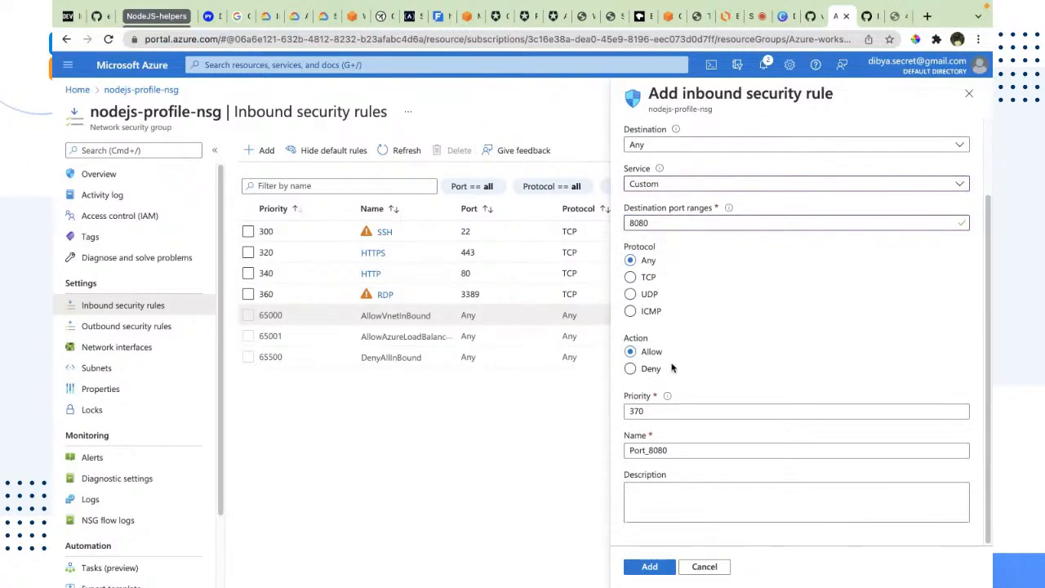
pyautogui.click(646, 412)
pyautogui.click(626, 455)
pyautogui.doubleClick(625, 455)
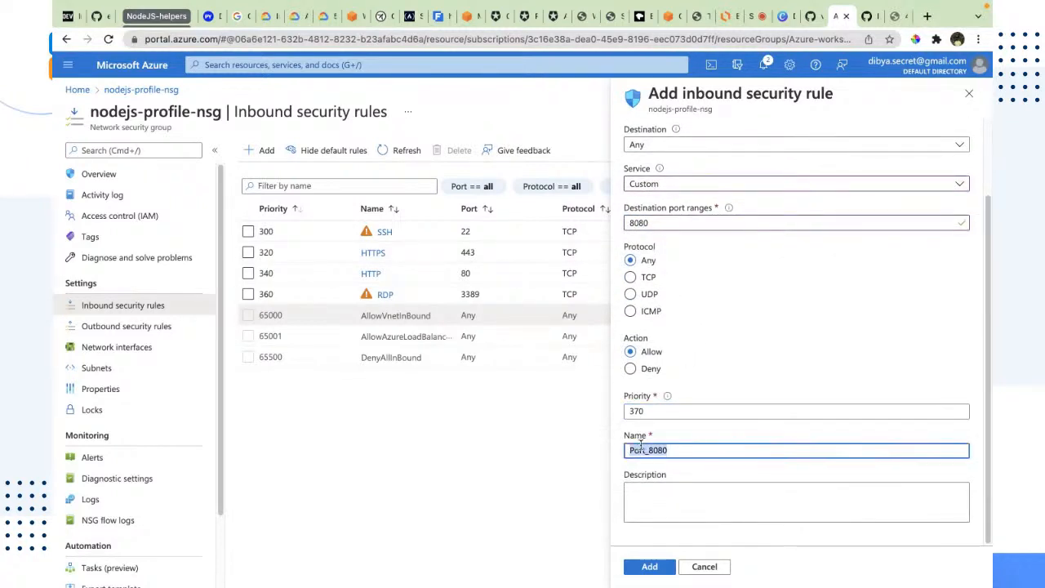
pyautogui.write('nodejs-port')
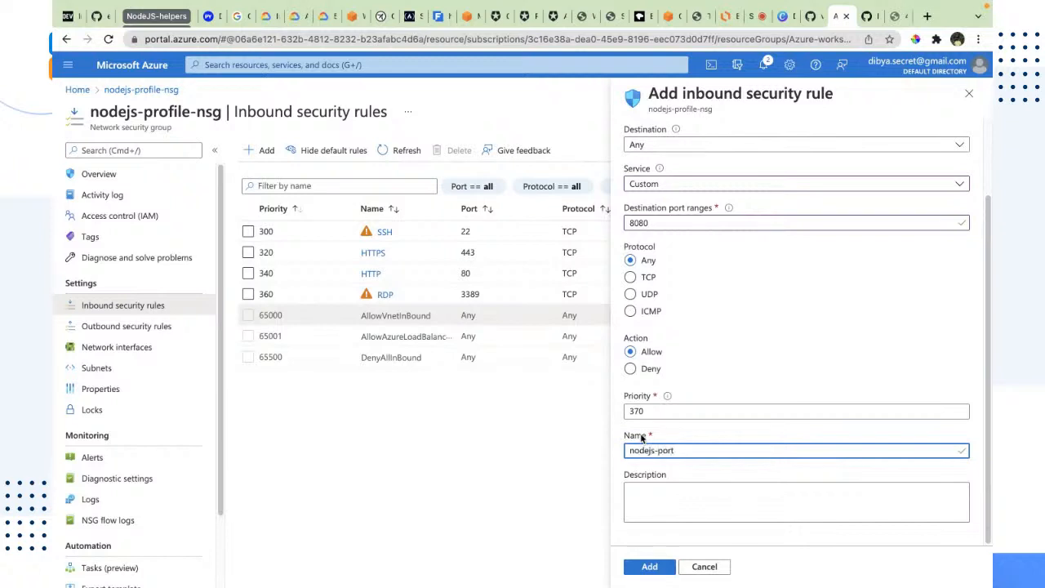
pyautogui.click(649, 566)
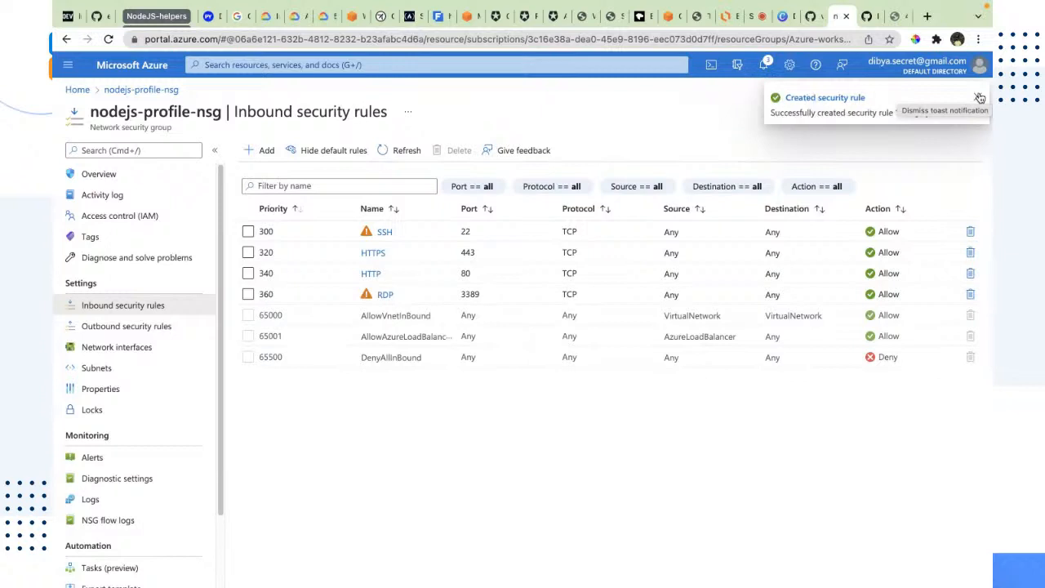
# Refresh the inbound rules list and examine the new nodejs-port rule's port and source
pyautogui.click(980, 97)
pyautogui.click(396, 155)
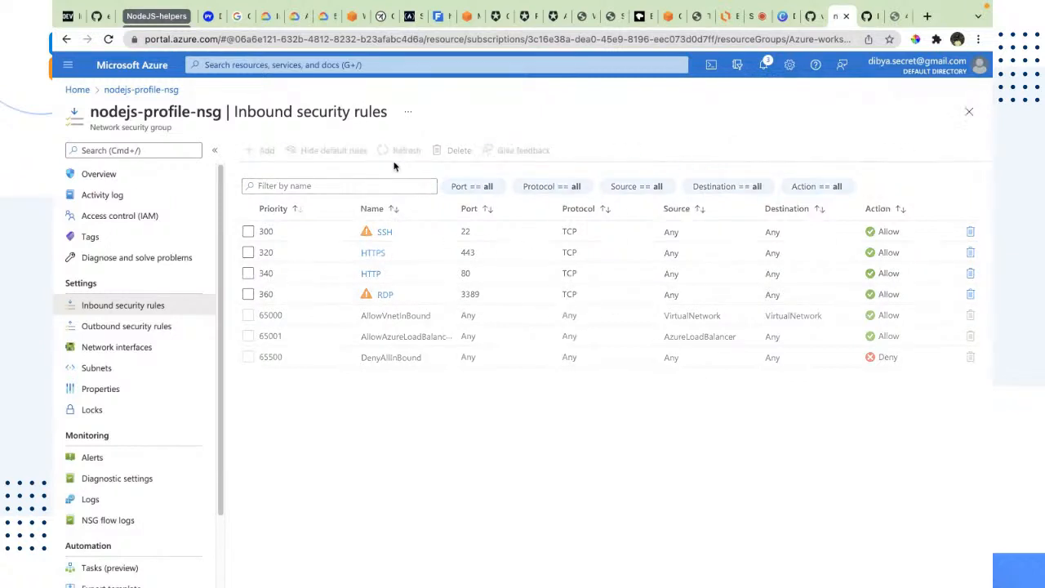
pyautogui.moveTo(357, 318); pyautogui.dragTo(499, 319)
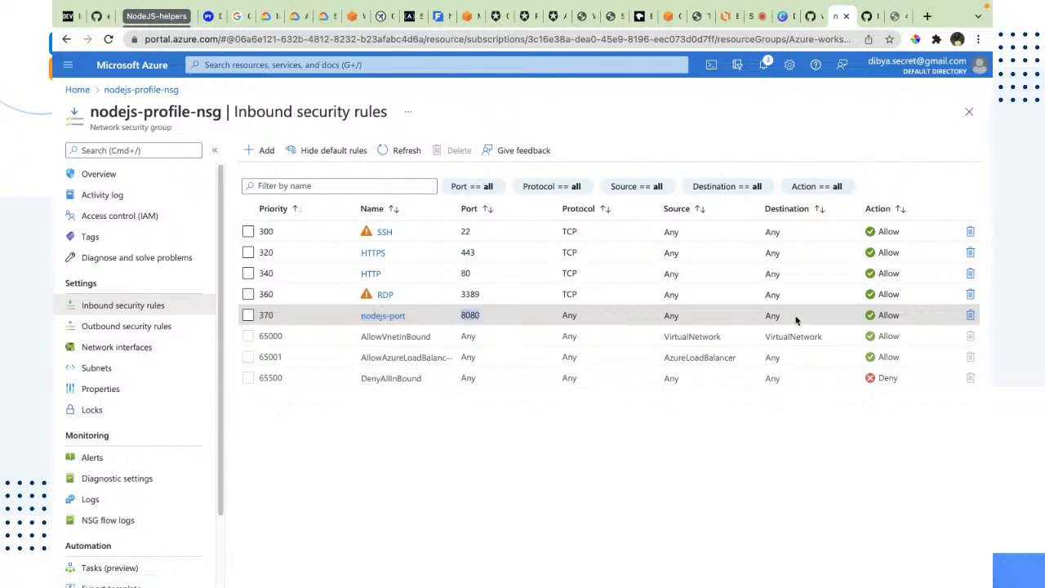
pyautogui.moveTo(796, 320); pyautogui.dragTo(663, 319)
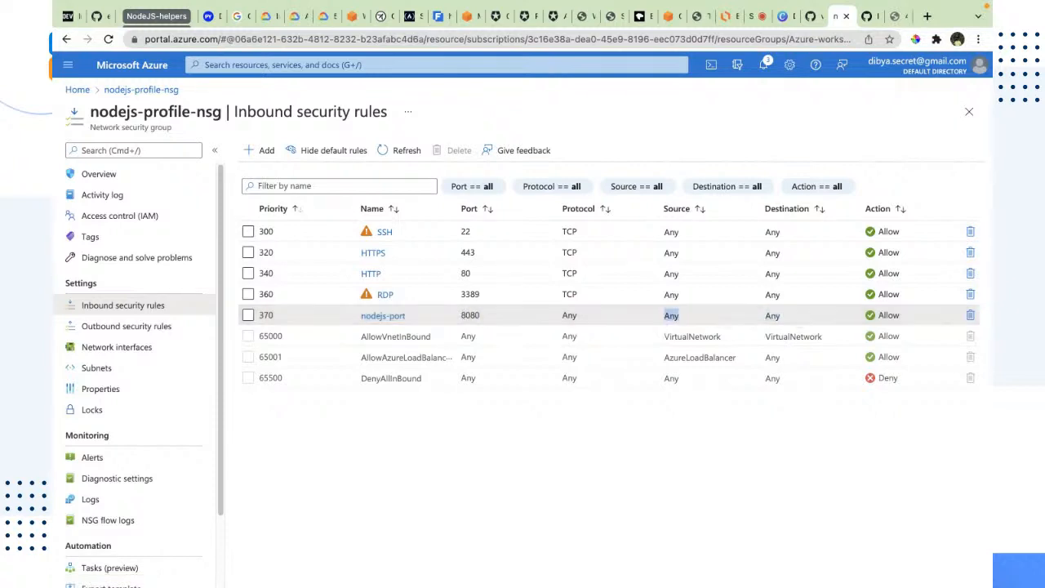
# Switch to the VM terminal, stop the running server, clear the screen and rerun npm start
pyautogui.click(768, 487)
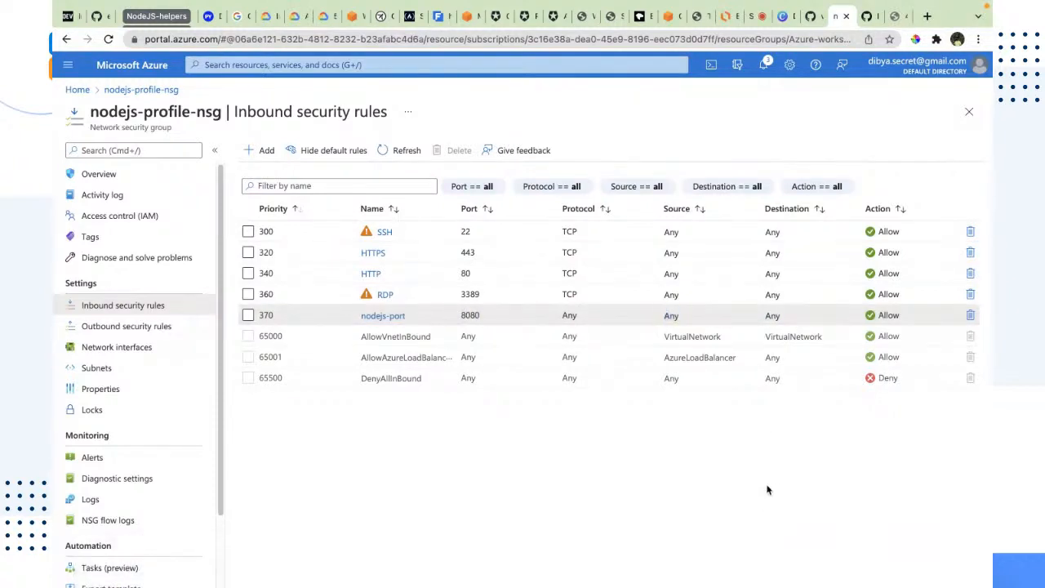
pyautogui.click(869, 18)
pyautogui.click(892, 18)
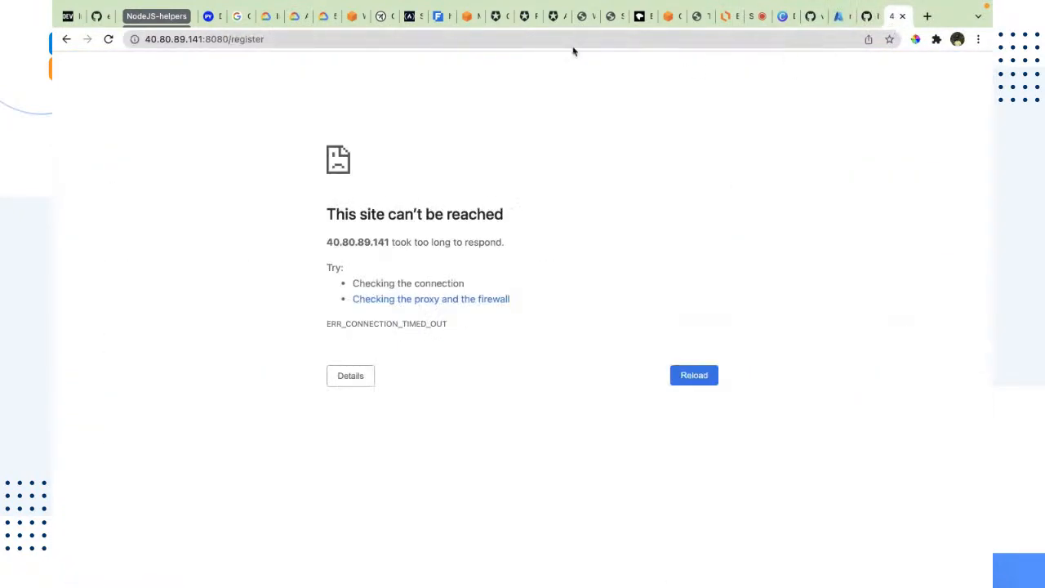
pyautogui.press('super+r')
pyautogui.hotkey('ctrl', 'Right')
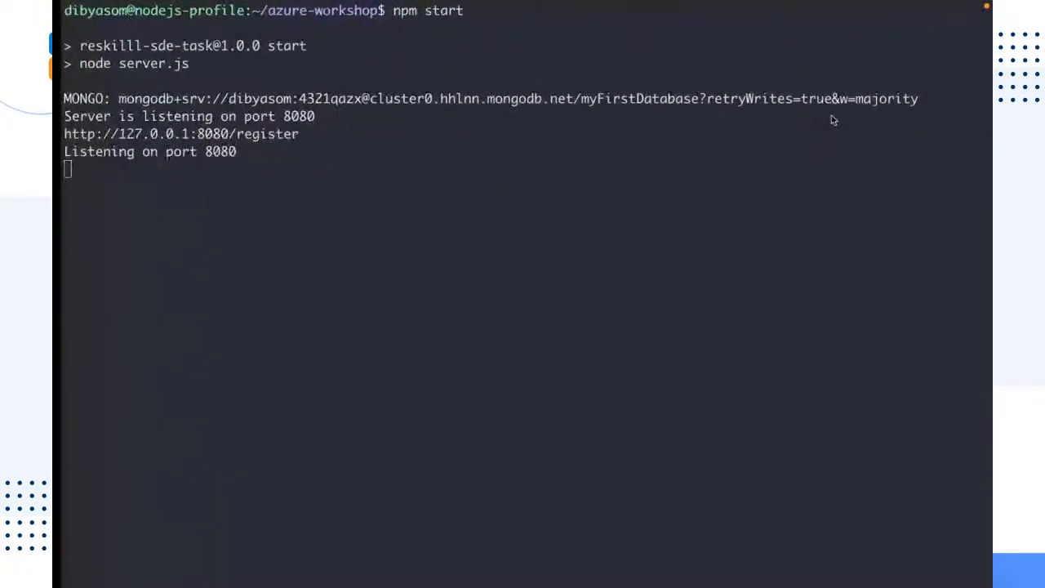
pyautogui.hotkey('ctrl', 'c')
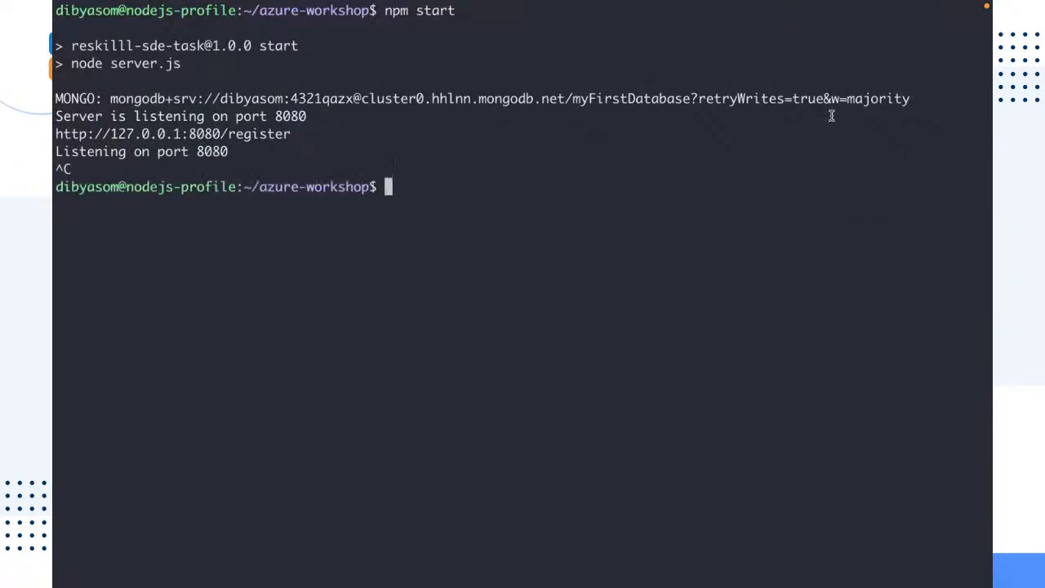
pyautogui.write('l')
pyautogui.press('BackSpace')
pyautogui.hotkey('ctrl', 'l')
pyautogui.press('Up')
pyautogui.press('Return')
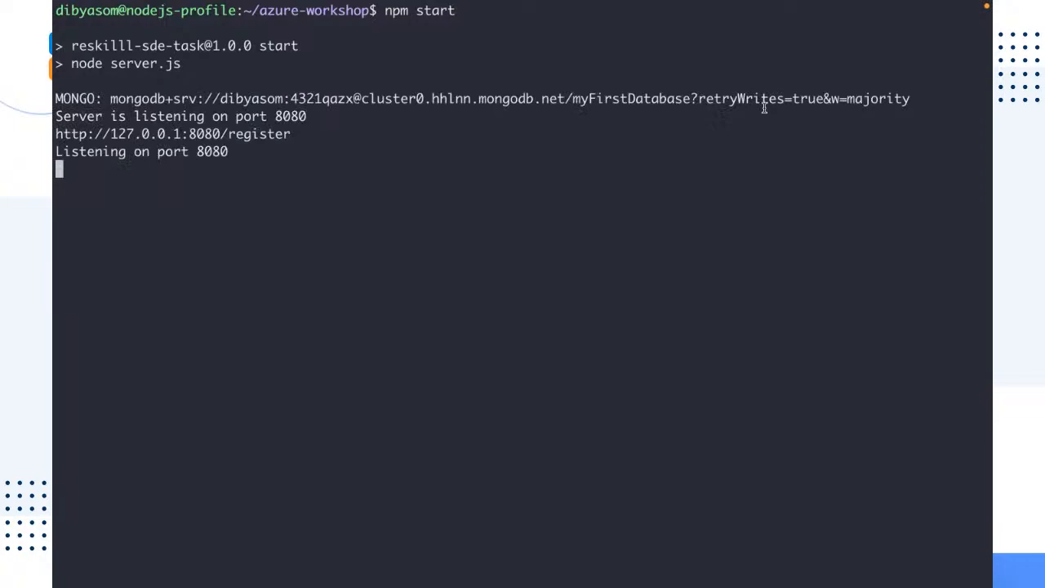
# Return to the browser and check the register page tab
pyautogui.hotkey('ctrl', 'Left')
pyautogui.click(870, 23)
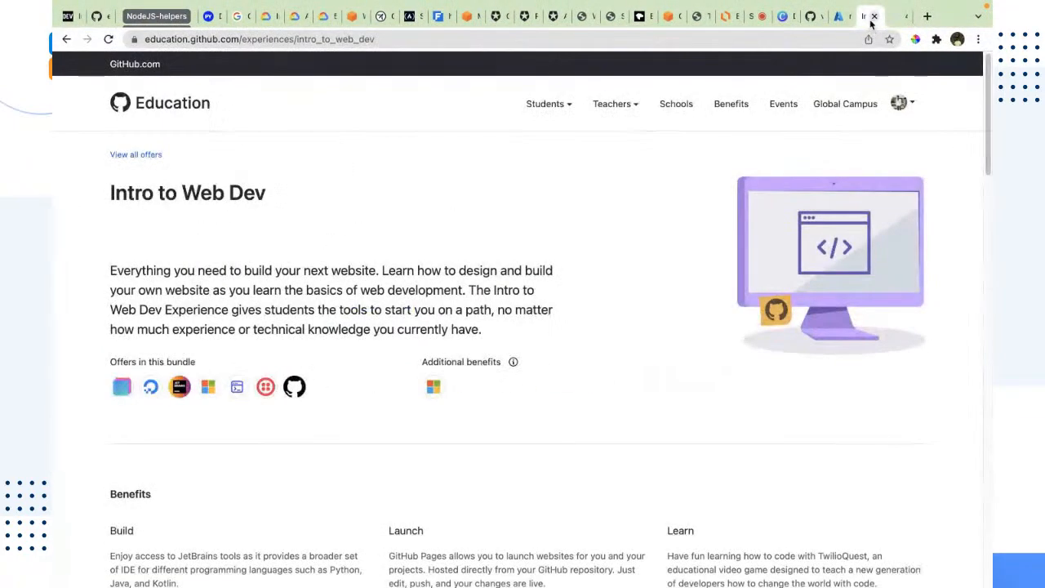
pyautogui.click(873, 18)
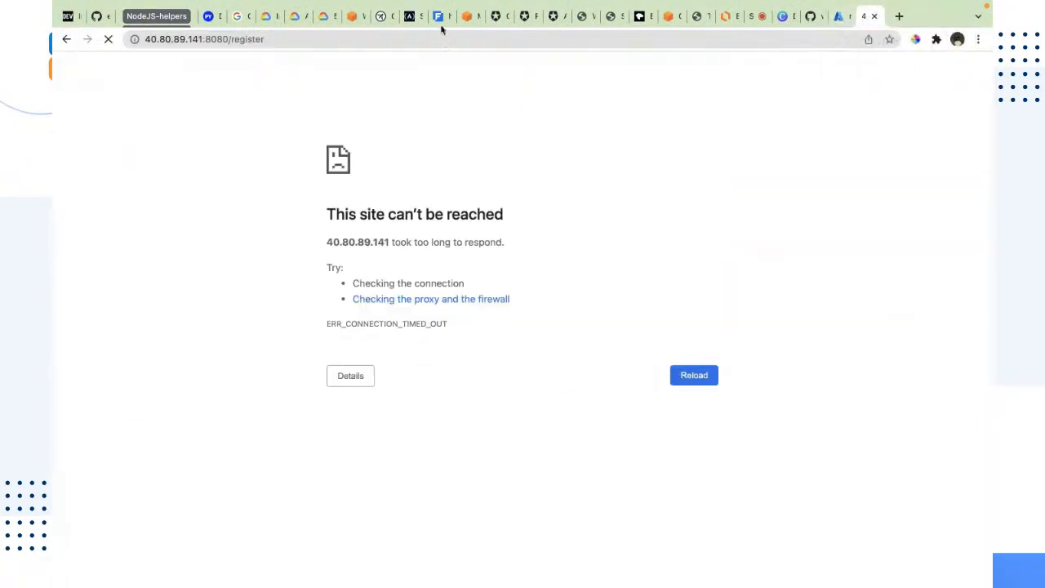
# Open the nodejs-profile virtual machine from the portal home and copy its public IP address
pyautogui.click(869, 17)
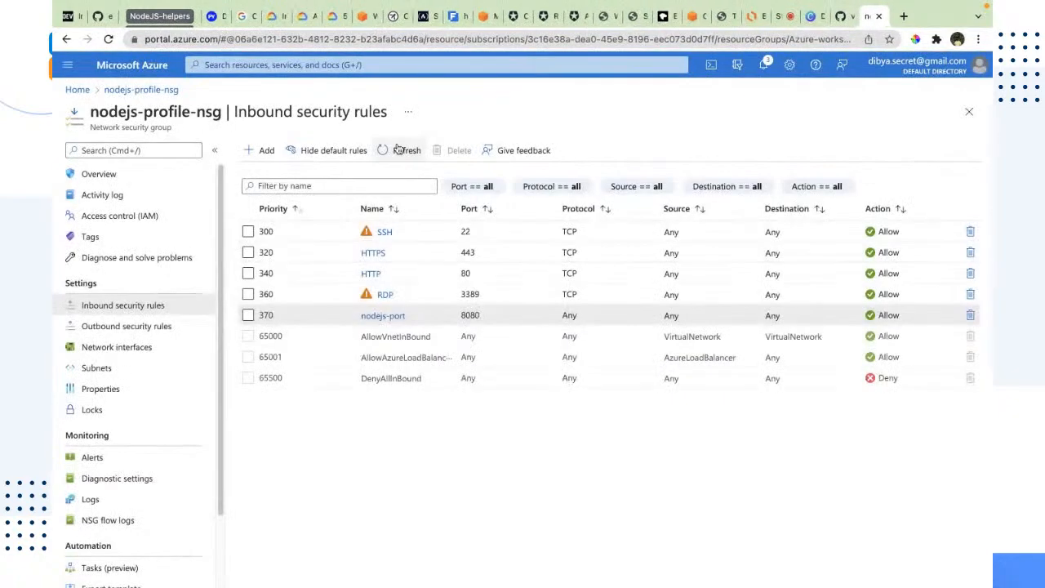
pyautogui.click(78, 90)
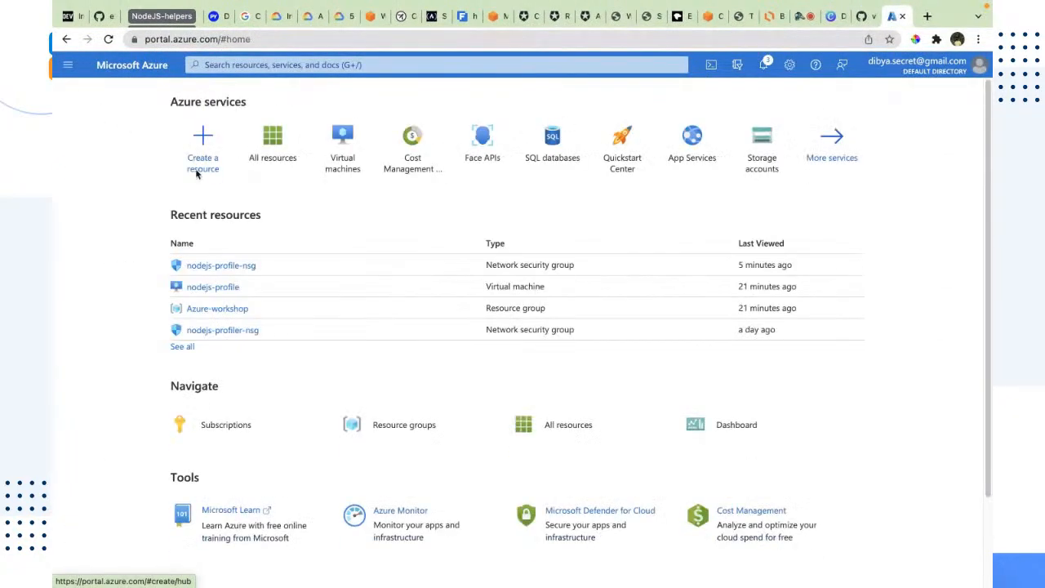
pyautogui.click(346, 146)
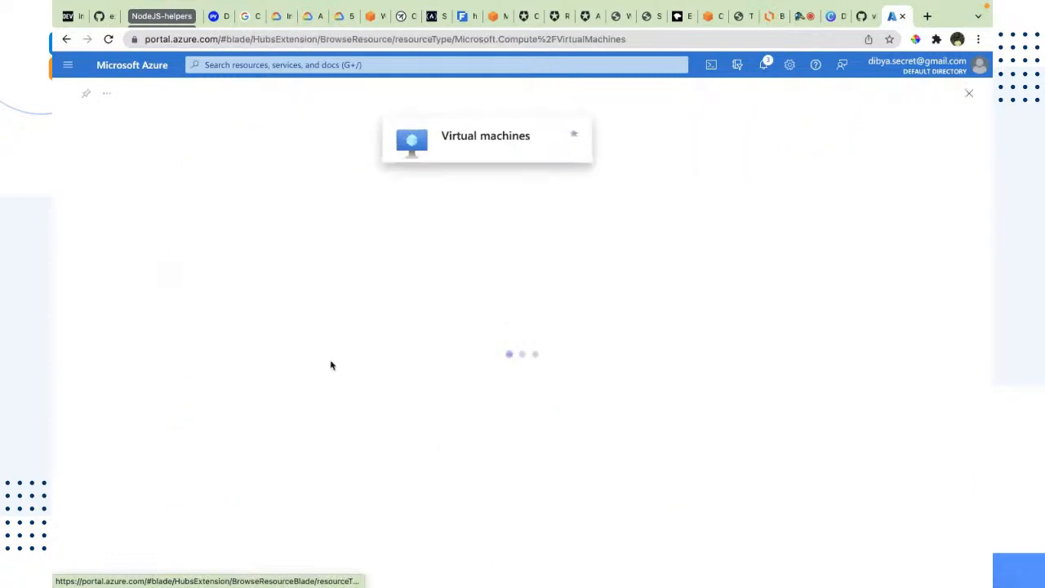
pyautogui.click(114, 254)
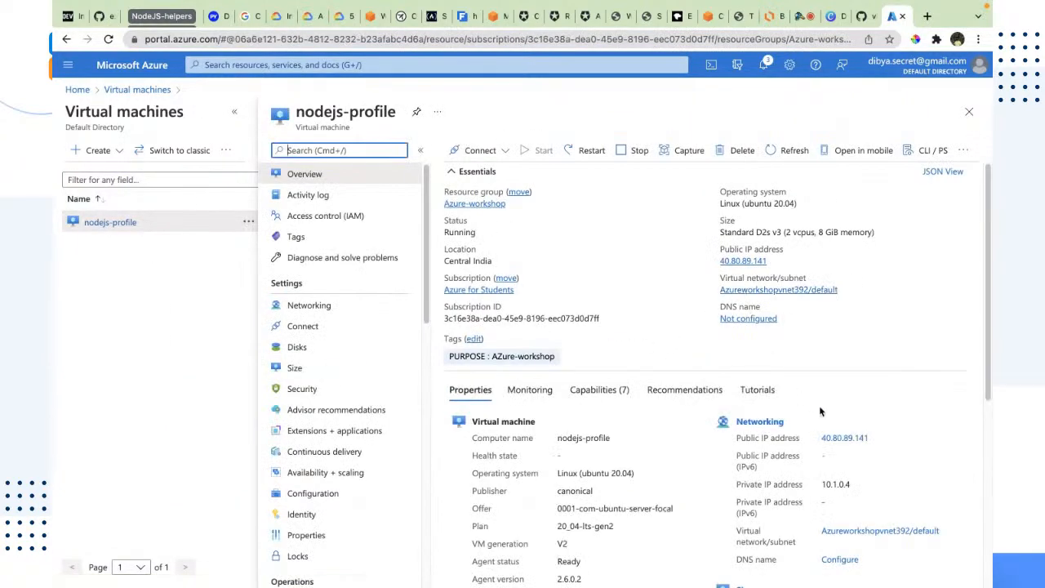
pyautogui.moveTo(876, 440); pyautogui.dragTo(822, 439)
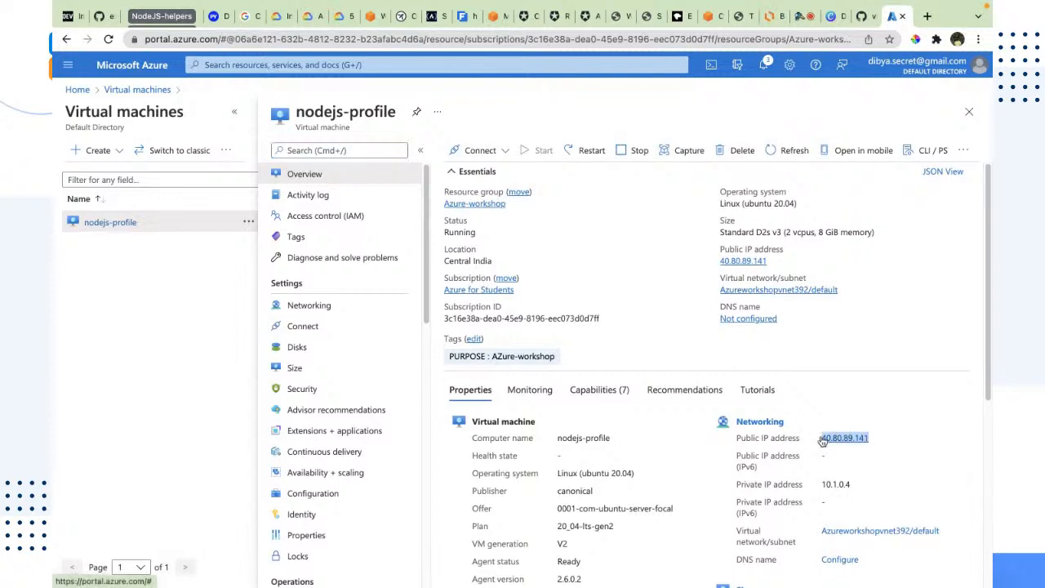
pyautogui.hotkey('ctrl', 'c')
# Open a new tab and browse to 40.80.89.141:8080/register to view the app's registration page
pyautogui.hotkey('ctrl', 't')
pyautogui.hotkey('ctrl', 'v')
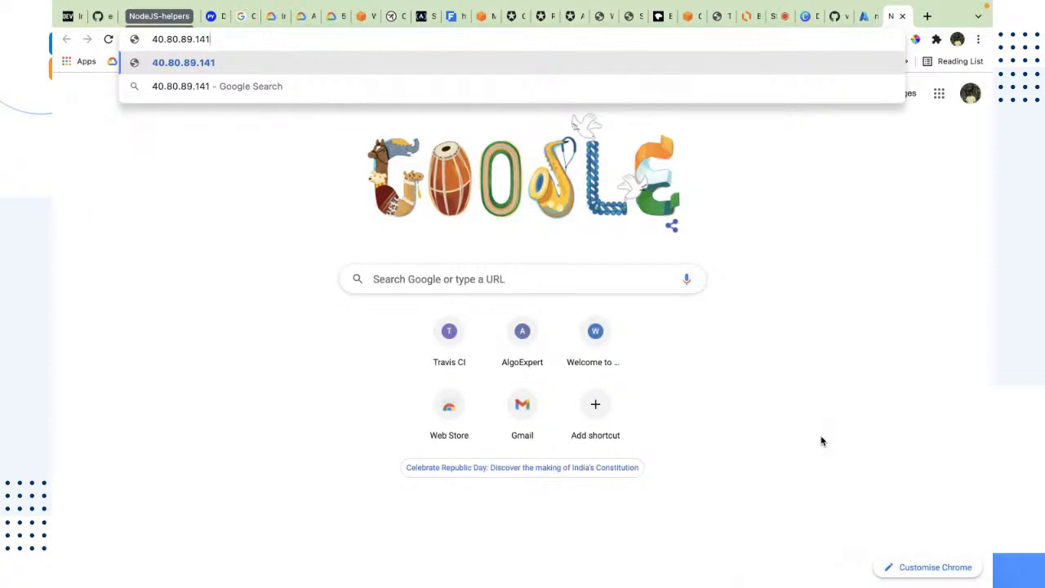
pyautogui.write(':8080/')
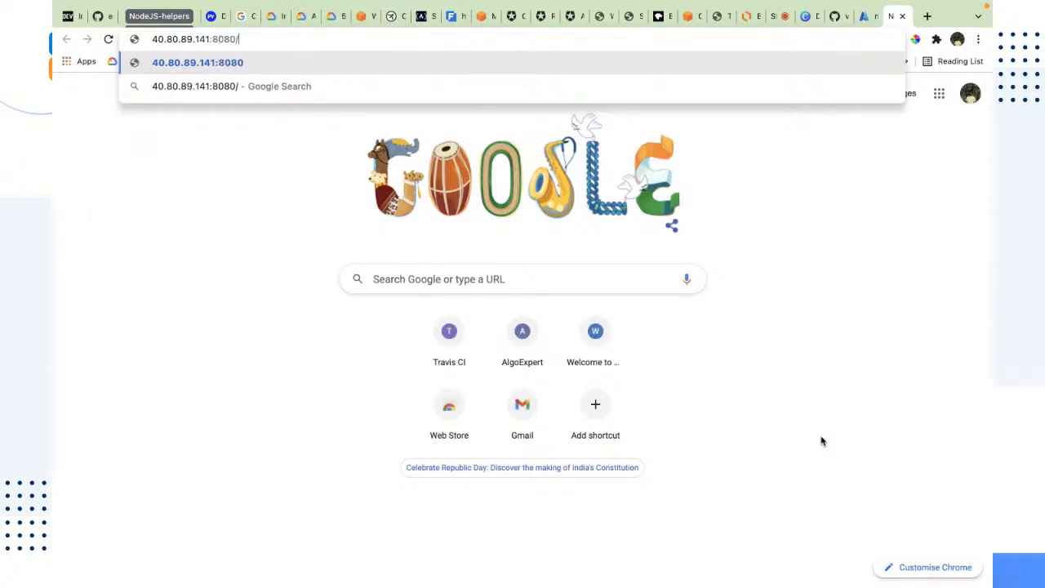
pyautogui.write('regist')
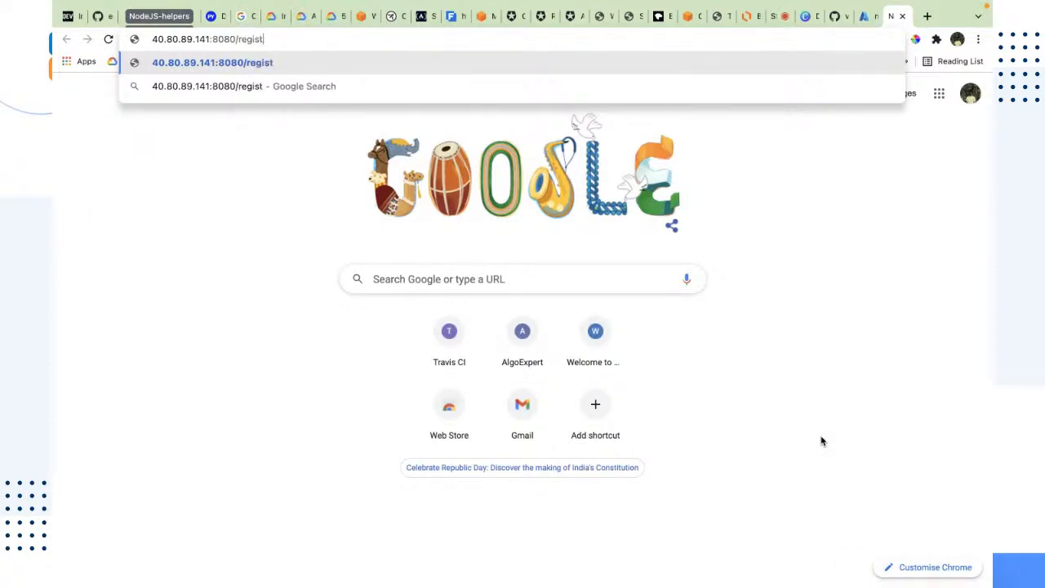
pyautogui.write('er')
pyautogui.press('Return')
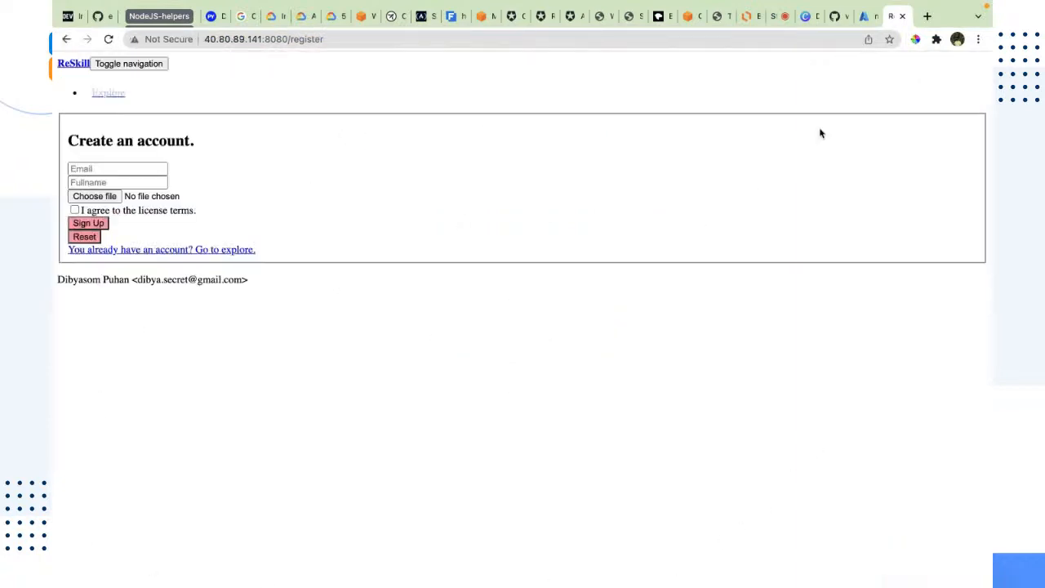
pyautogui.moveTo(184, 271); pyautogui.dragTo(53, 62)
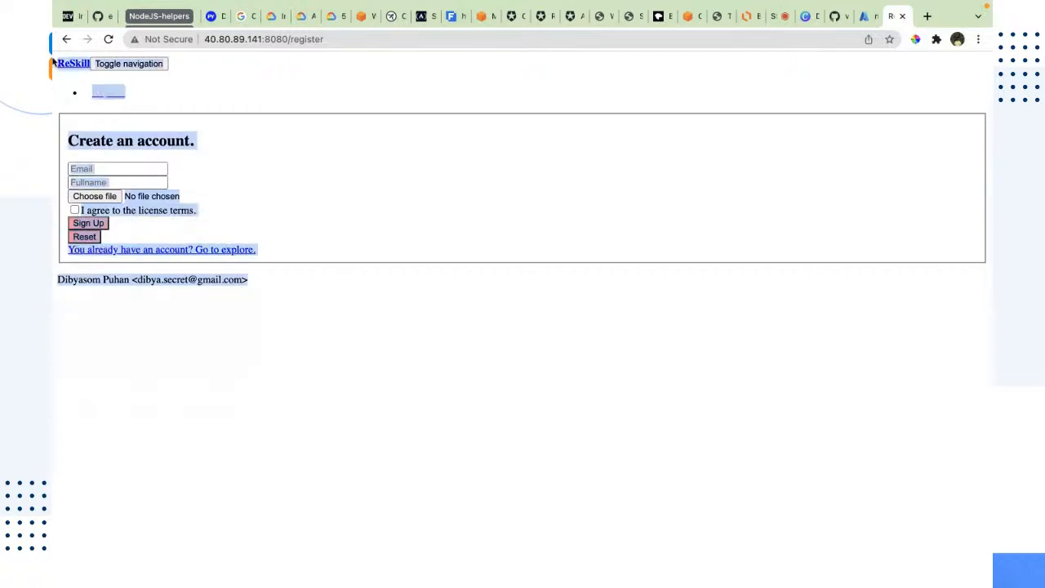
# Inspect the deployed registration page served from the VM, selecting its content and trying the Email and Fullname fields
pyautogui.click(235, 326)
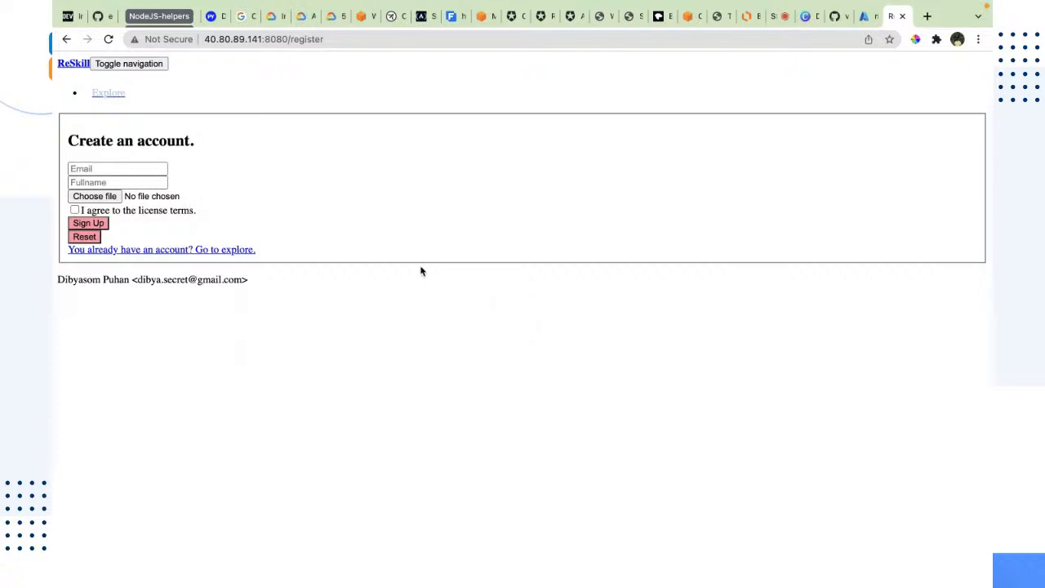
pyautogui.moveTo(261, 366); pyautogui.dragTo(56, 67)
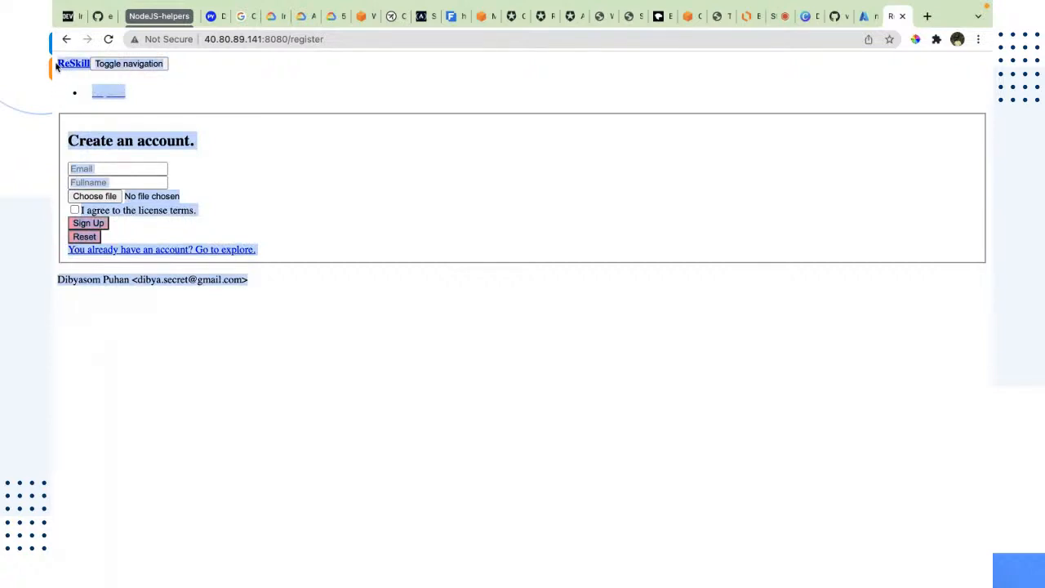
pyautogui.click(329, 338)
pyautogui.moveTo(263, 294); pyautogui.dragTo(52, 69)
pyautogui.click(184, 489)
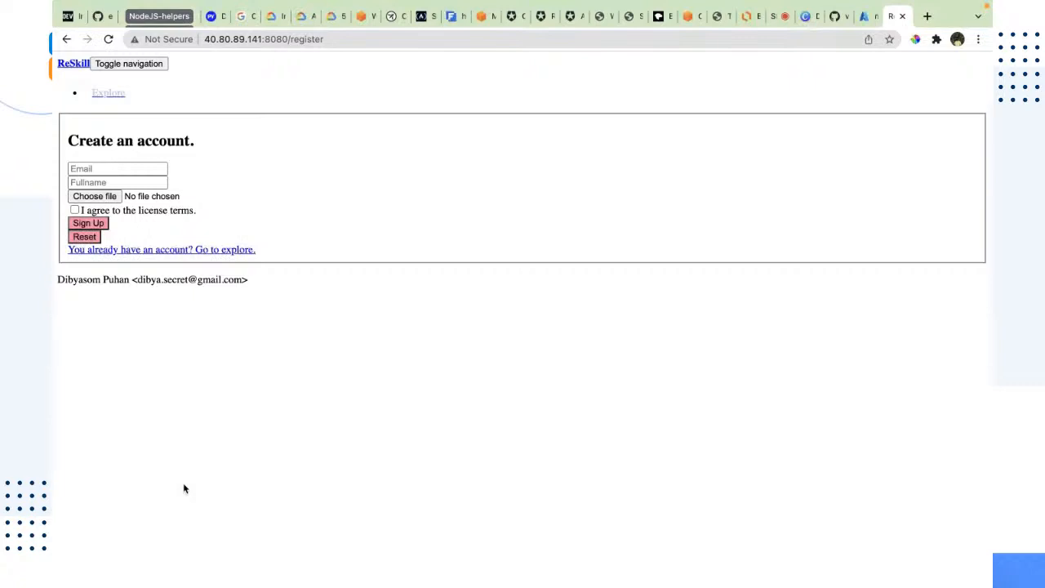
pyautogui.moveTo(282, 291); pyautogui.dragTo(54, 61)
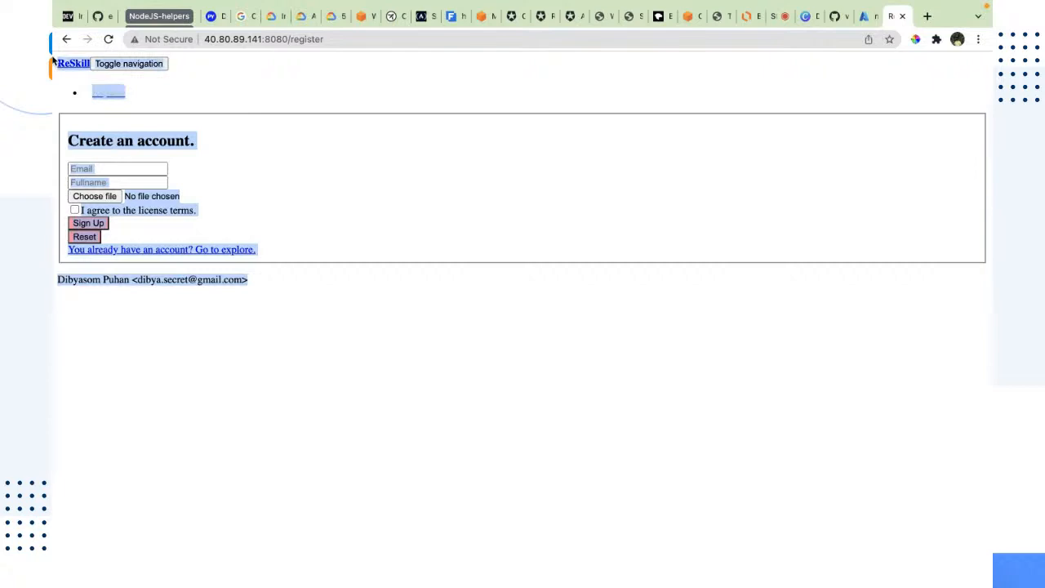
pyautogui.click(233, 229)
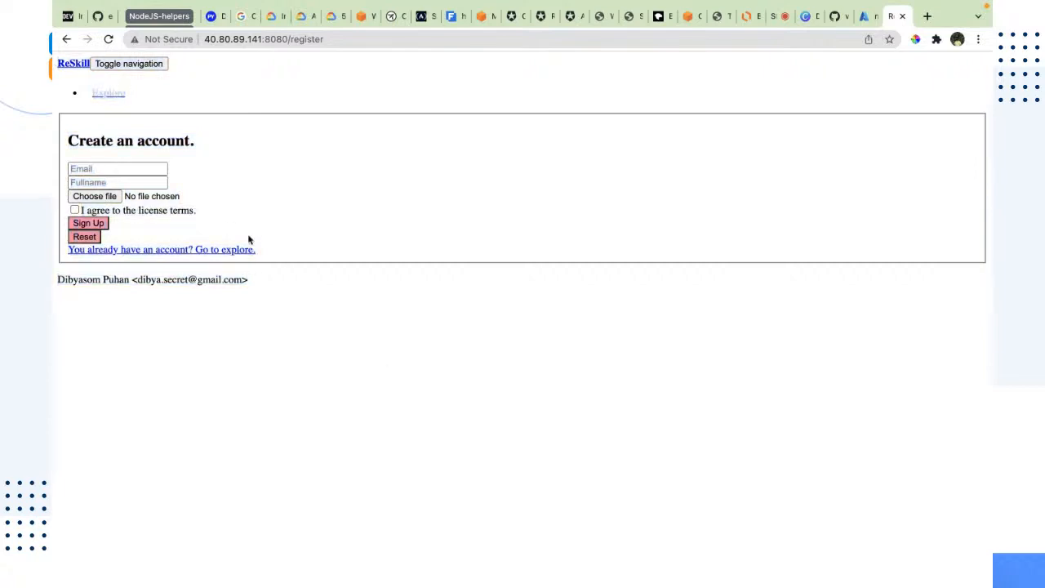
pyautogui.click(141, 169)
pyautogui.click(234, 160)
pyautogui.click(137, 183)
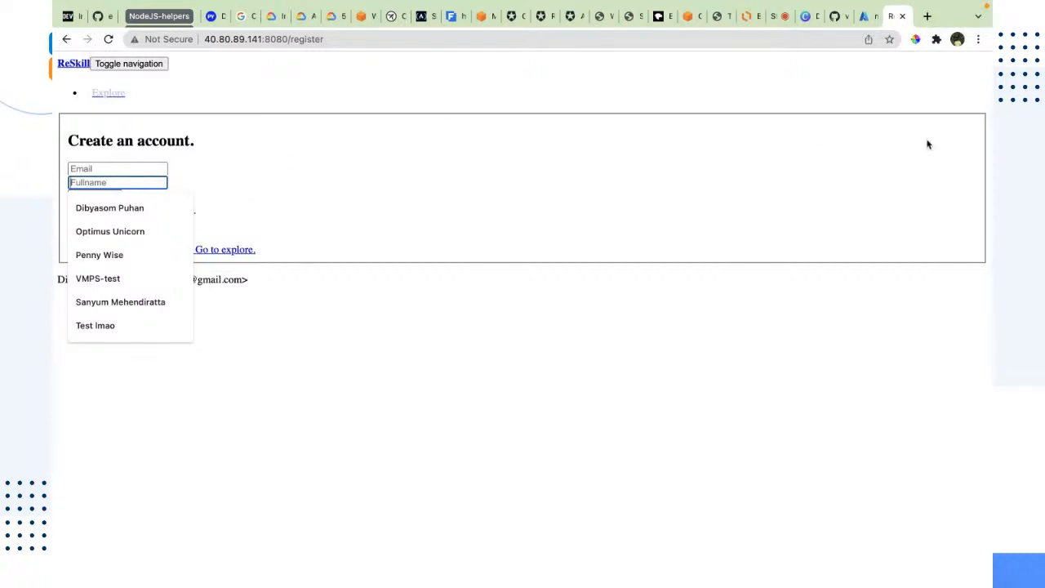
pyautogui.click(818, 171)
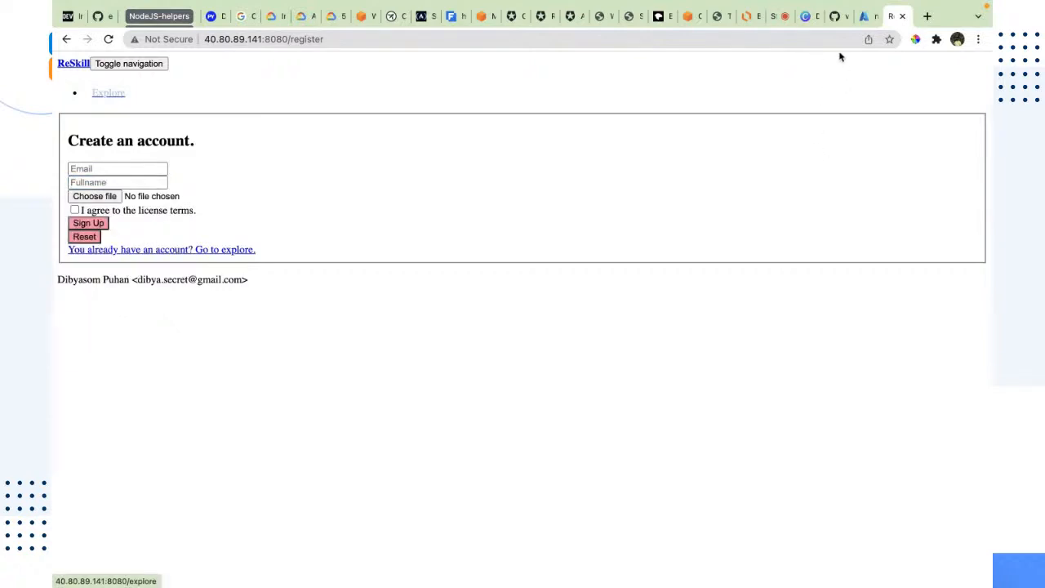
# Switch through the browser tabs and the VM terminal to the code editor holding the azure-workshop project
pyautogui.click(805, 16)
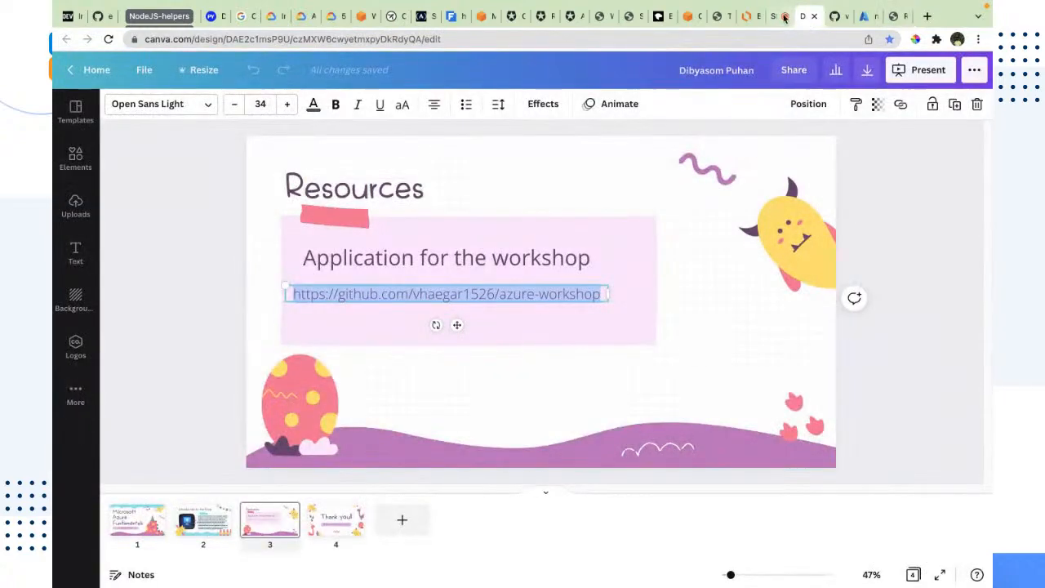
pyautogui.click(780, 16)
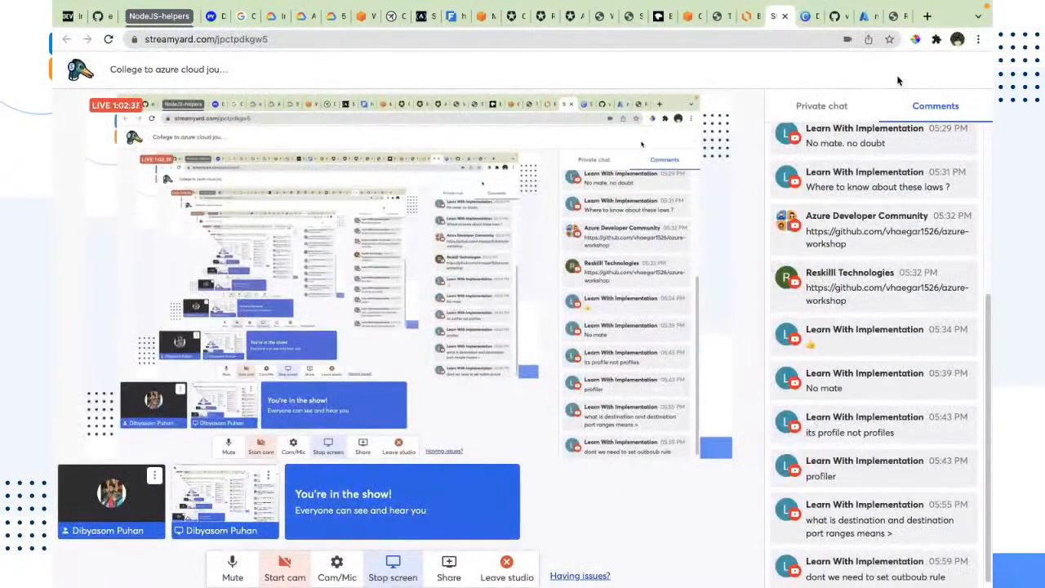
pyautogui.hotkey('ctrl', 'Right')
pyautogui.hotkey('ctrl', 'Left')
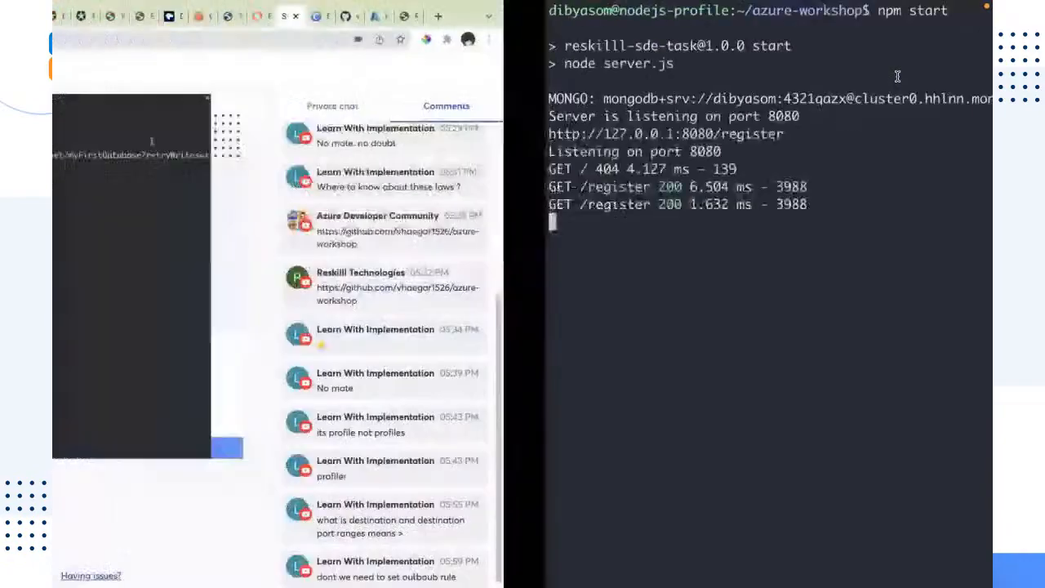
pyautogui.hotkey('ctrl', 'Left')
pyautogui.hotkey('ctrl', 'Right')
pyautogui.hotkey('ctrl', 'Right')
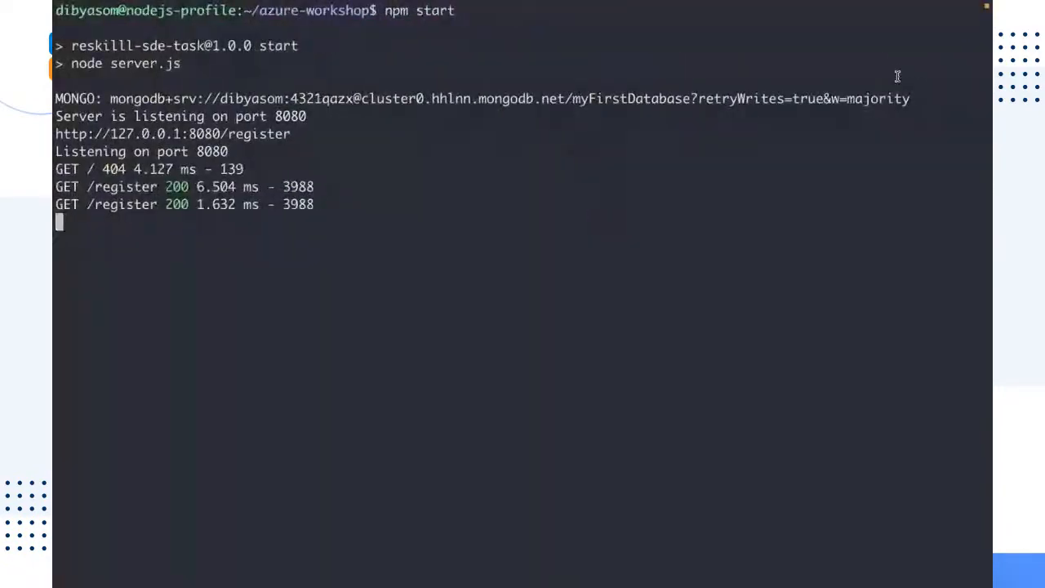
pyautogui.hotkey('ctrl', 'Right')
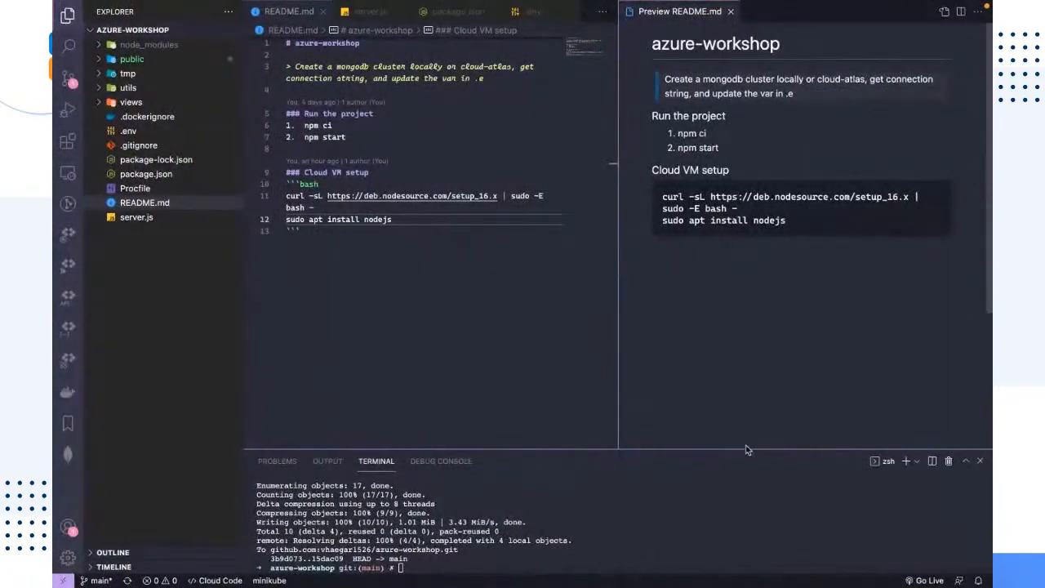
# Expand the public/assets folder and its css, img and fonts subfolders to browse the app's static files
pyautogui.click(135, 108)
pyautogui.click(133, 107)
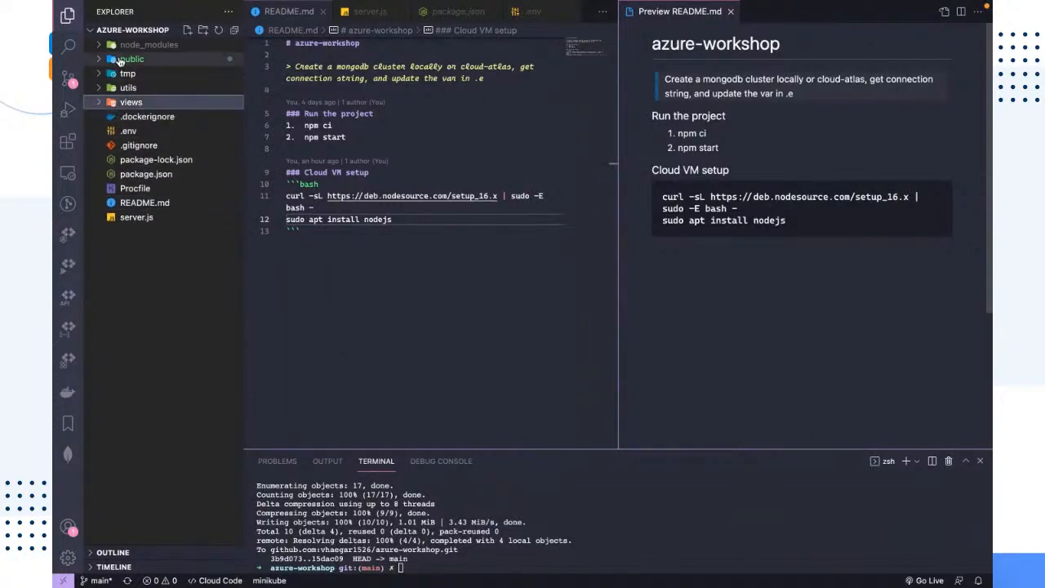
pyautogui.click(120, 62)
pyautogui.click(125, 88)
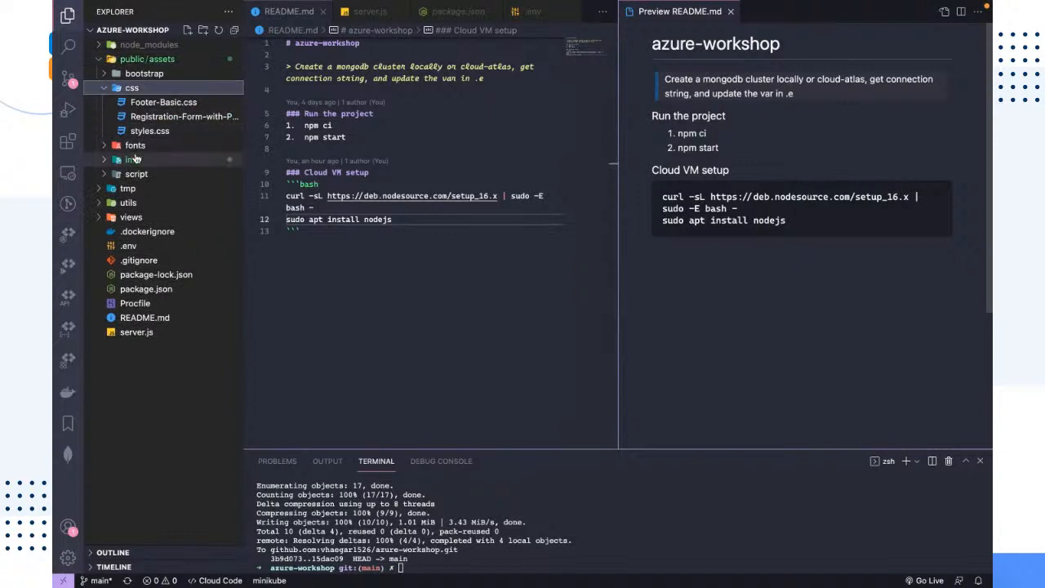
pyautogui.click(132, 160)
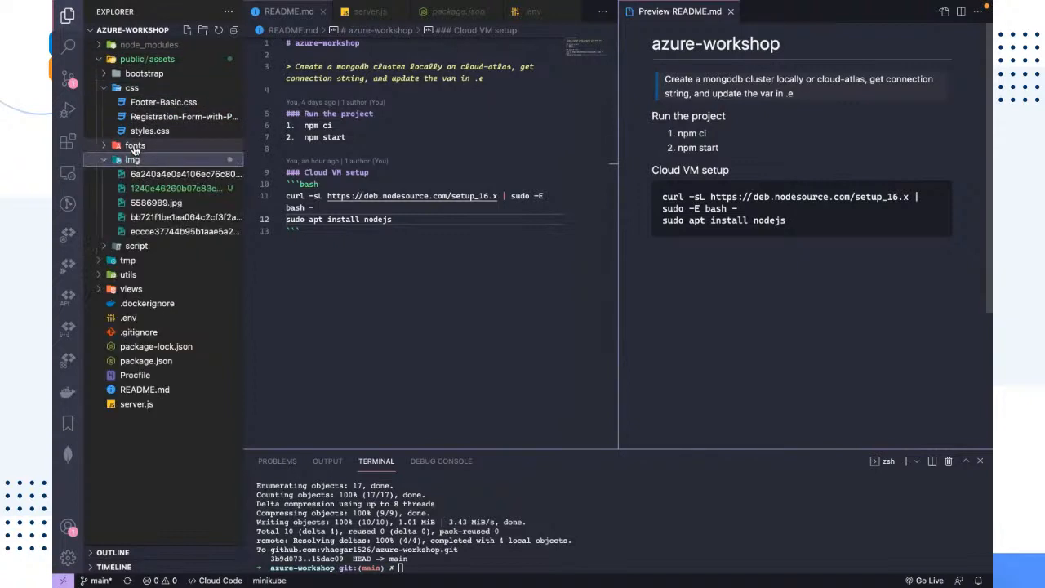
pyautogui.click(199, 151)
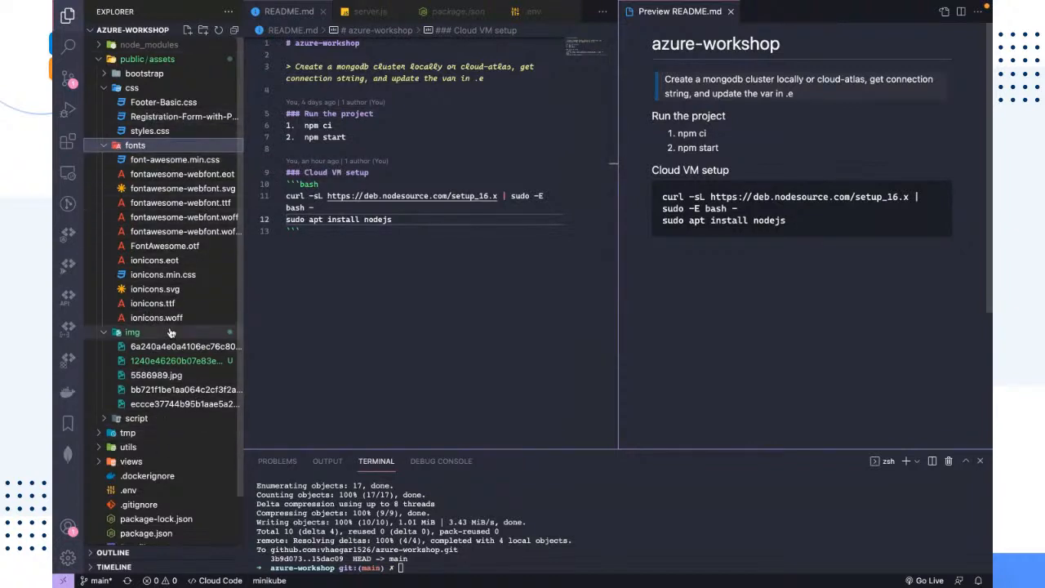
pyautogui.click(596, 493)
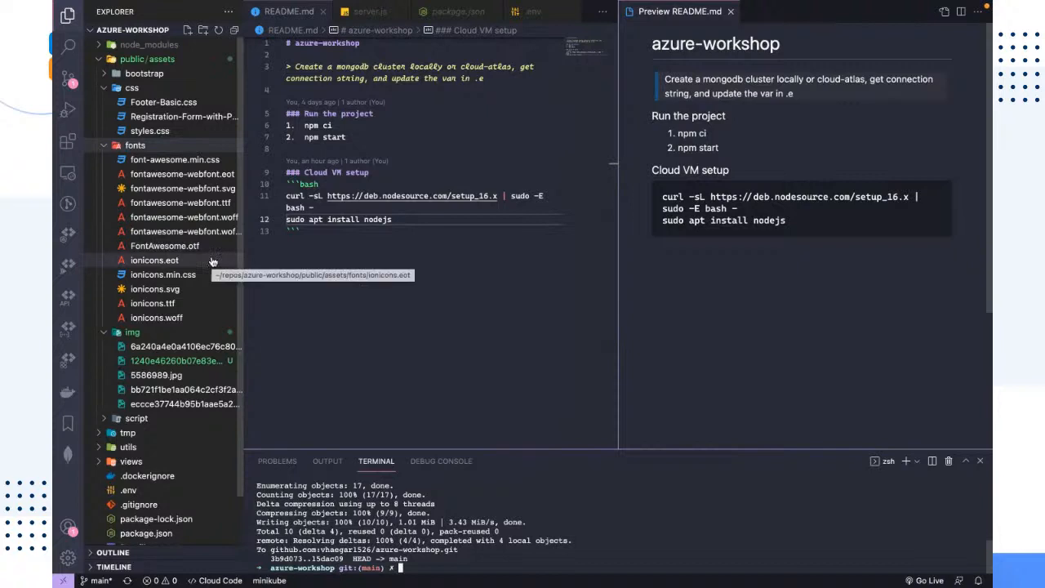
pyautogui.scroll(-2, 210, 263)
pyautogui.scroll(2, 210, 263)
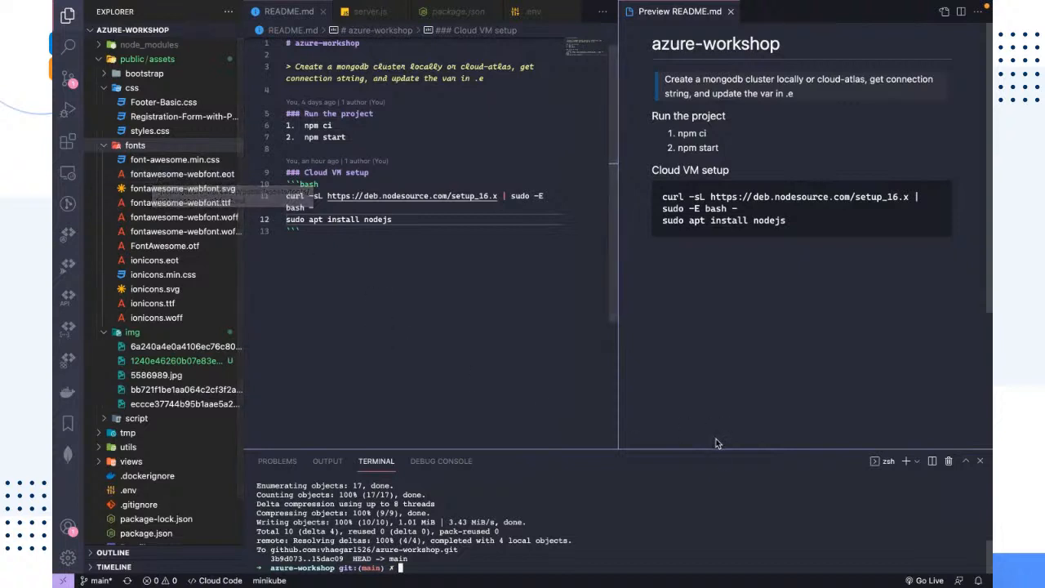
pyautogui.moveTo(732, 455); pyautogui.dragTo(731, 467)
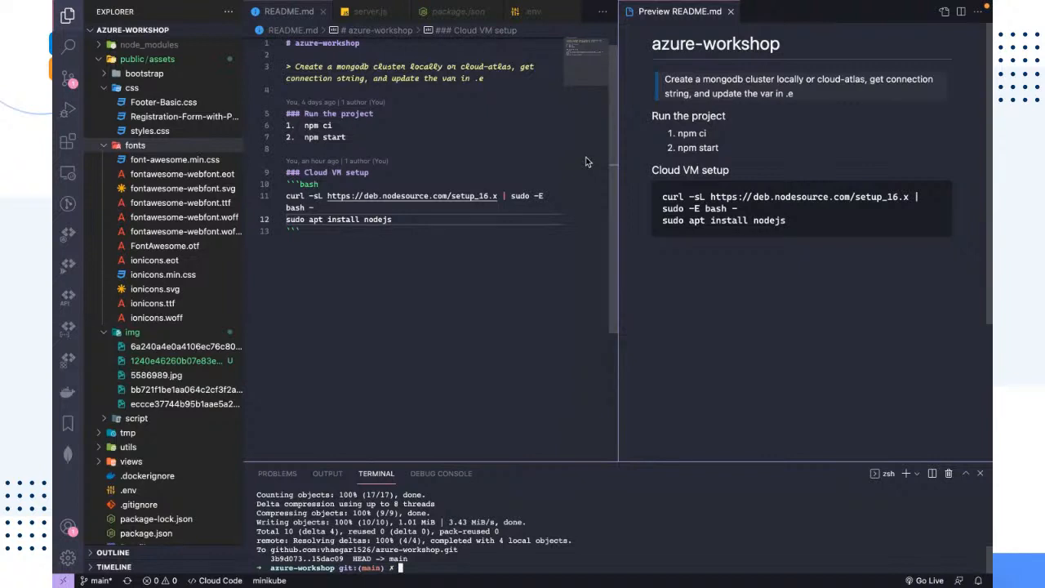
# Review the GET /register entries in the VM server log, then read the latest viewer comment in the stream chat
pyautogui.hotkey('ctrl', 'Left')
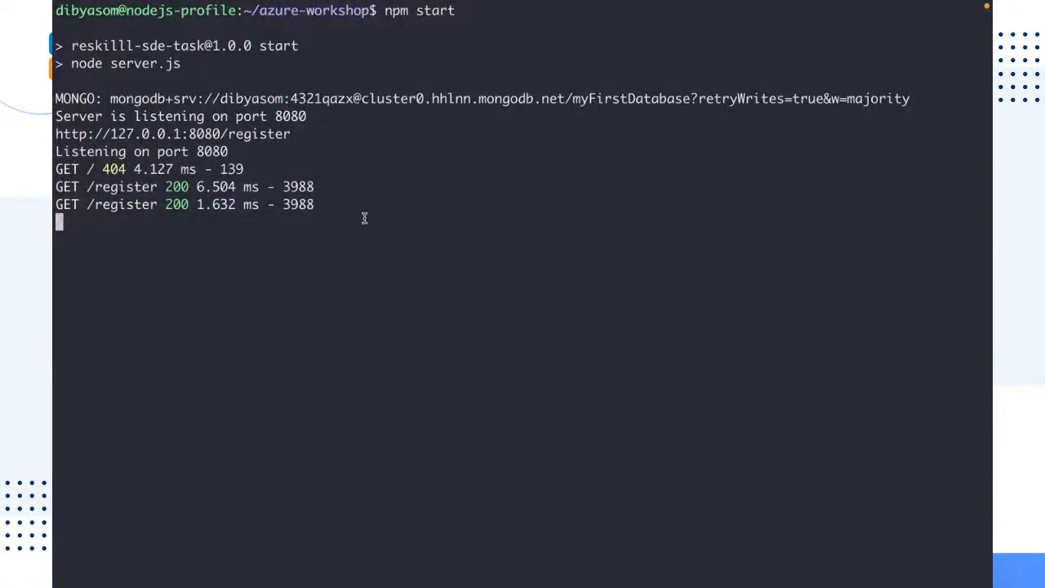
pyautogui.moveTo(364, 218); pyautogui.dragTo(53, 186)
pyautogui.click(190, 312)
pyautogui.moveTo(313, 204); pyautogui.dragTo(53, 186)
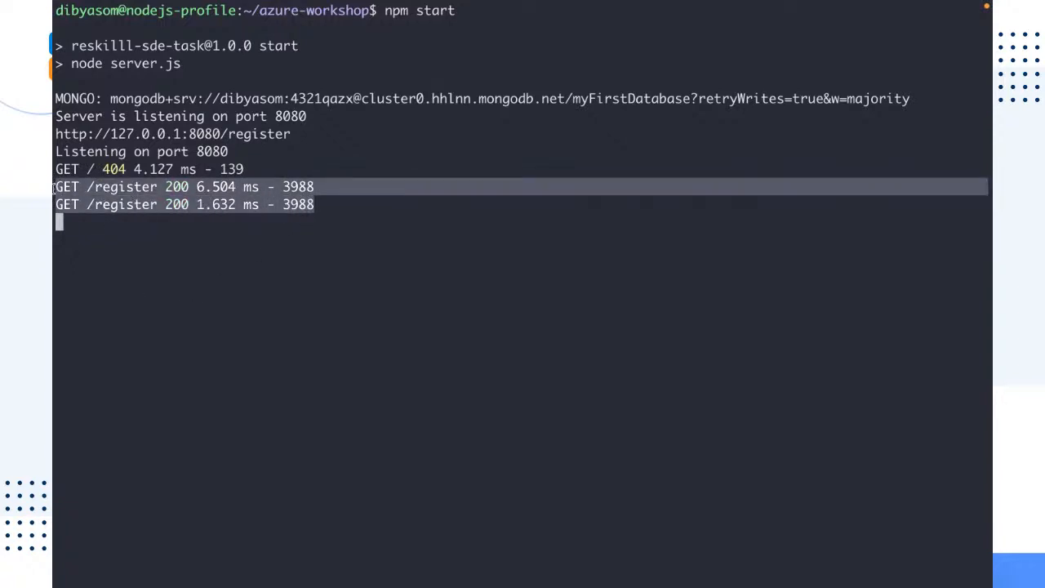
pyautogui.click(100, 271)
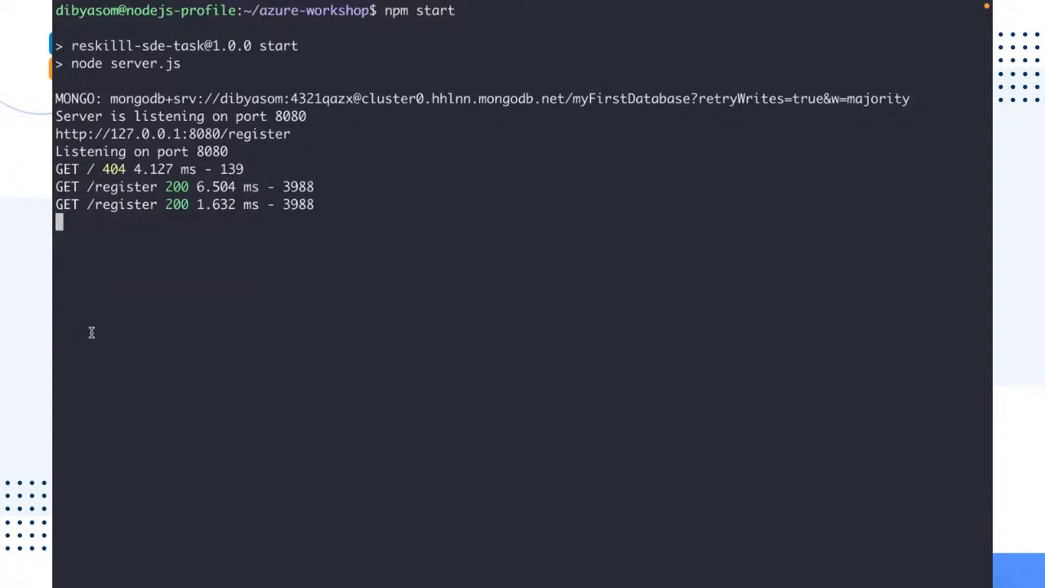
pyautogui.hotkey('ctrl', 'c')
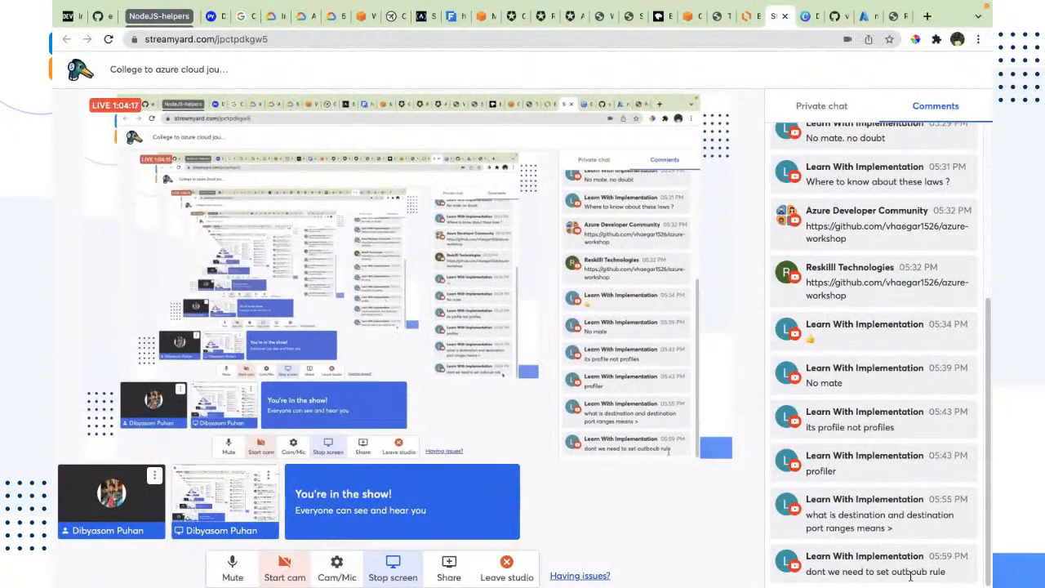
pyautogui.moveTo(947, 571); pyautogui.dragTo(806, 569)
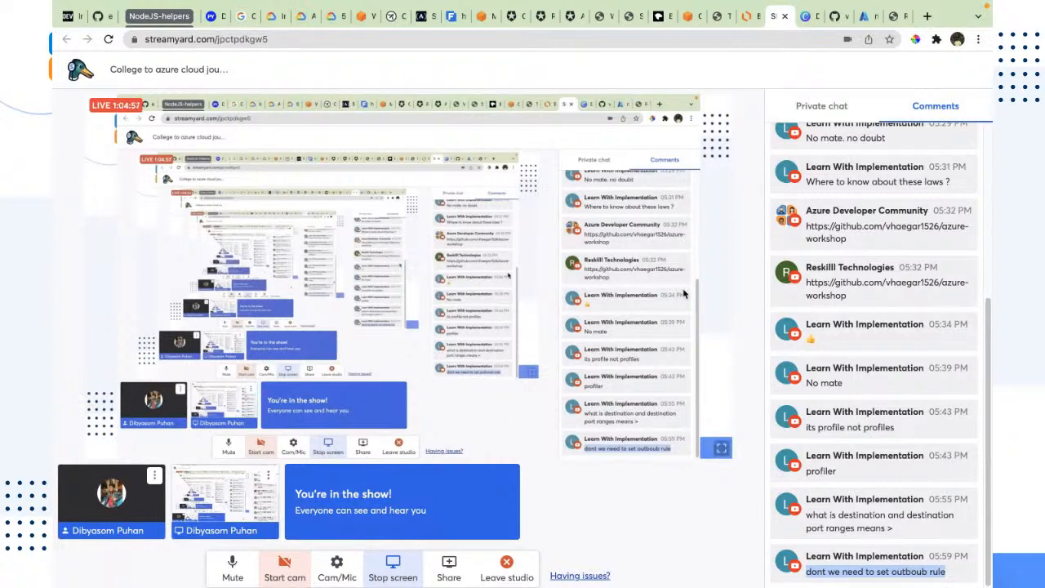
# Select the registration page's URL, then inspect the GET /register request line and its status code in the VM server log
pyautogui.click(896, 17)
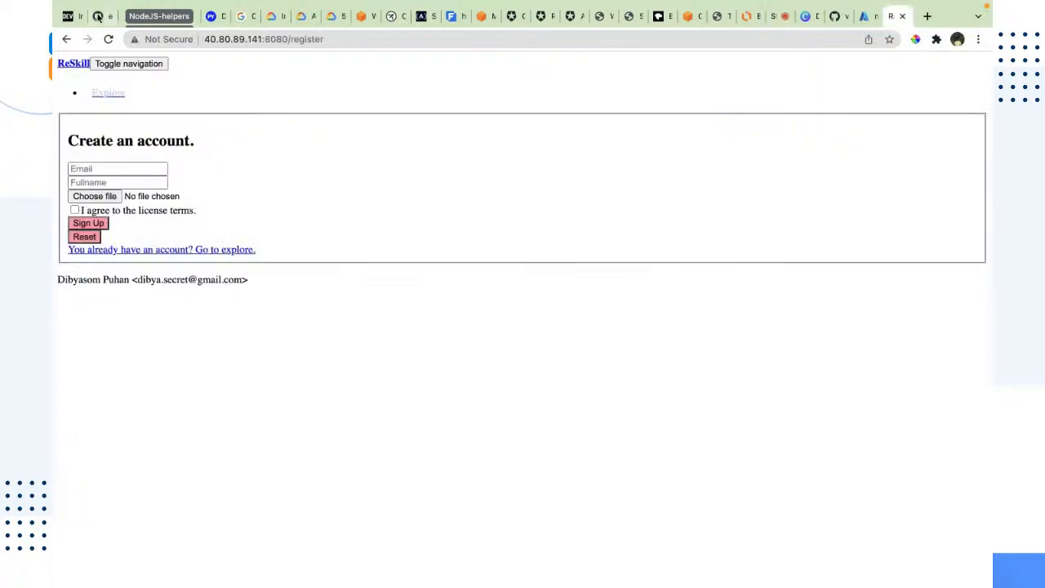
pyautogui.moveTo(325, 39); pyautogui.dragTo(203, 40)
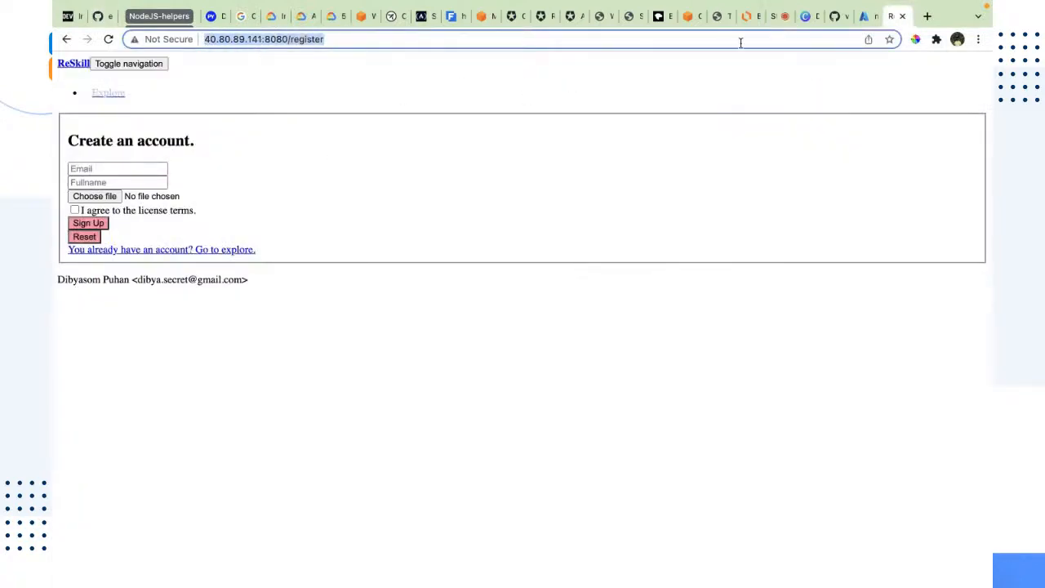
pyautogui.click(902, 17)
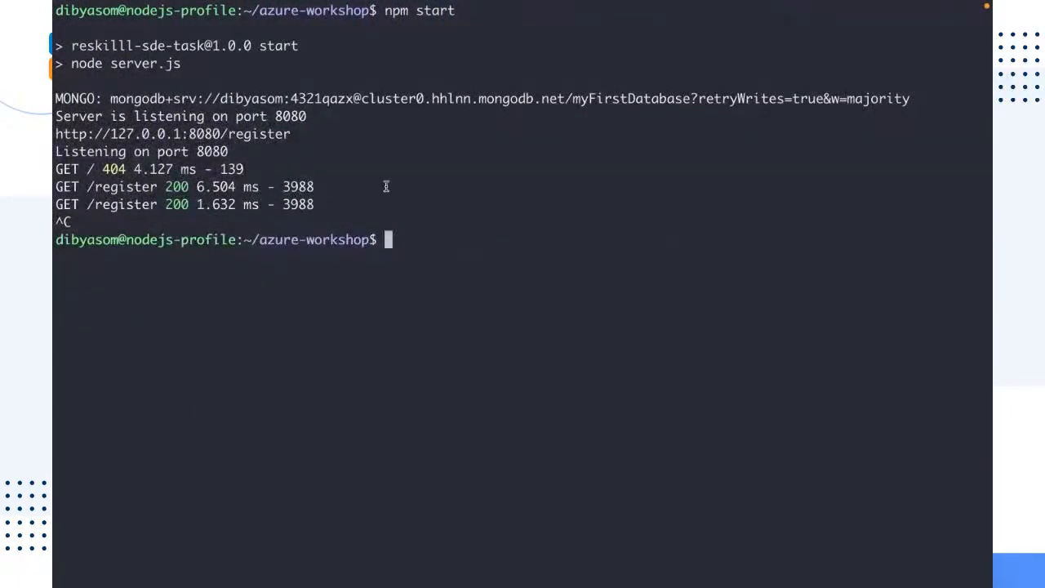
pyautogui.moveTo(314, 186); pyautogui.dragTo(57, 186)
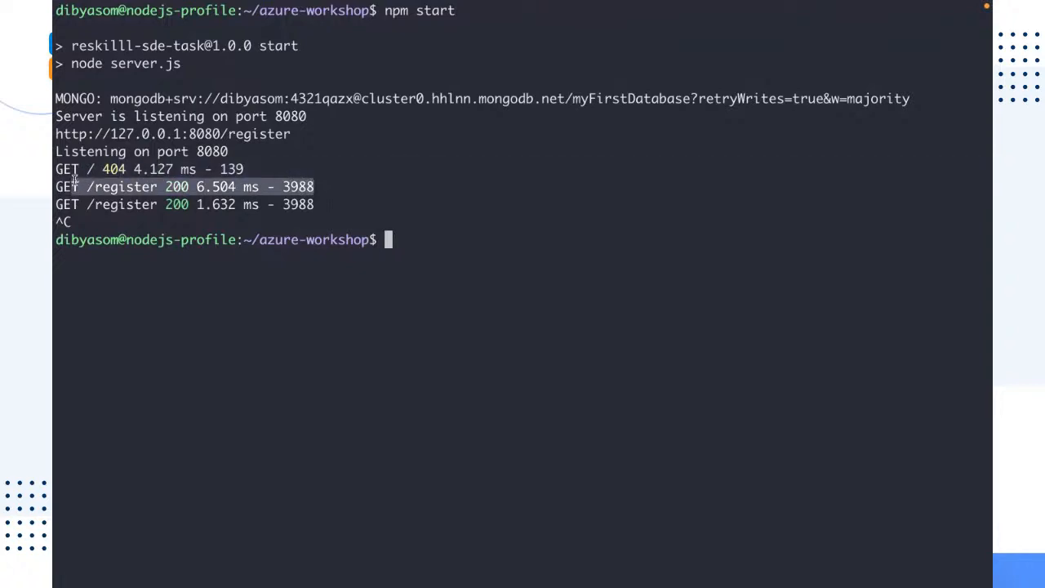
pyautogui.click(59, 186)
pyautogui.doubleClick(67, 187)
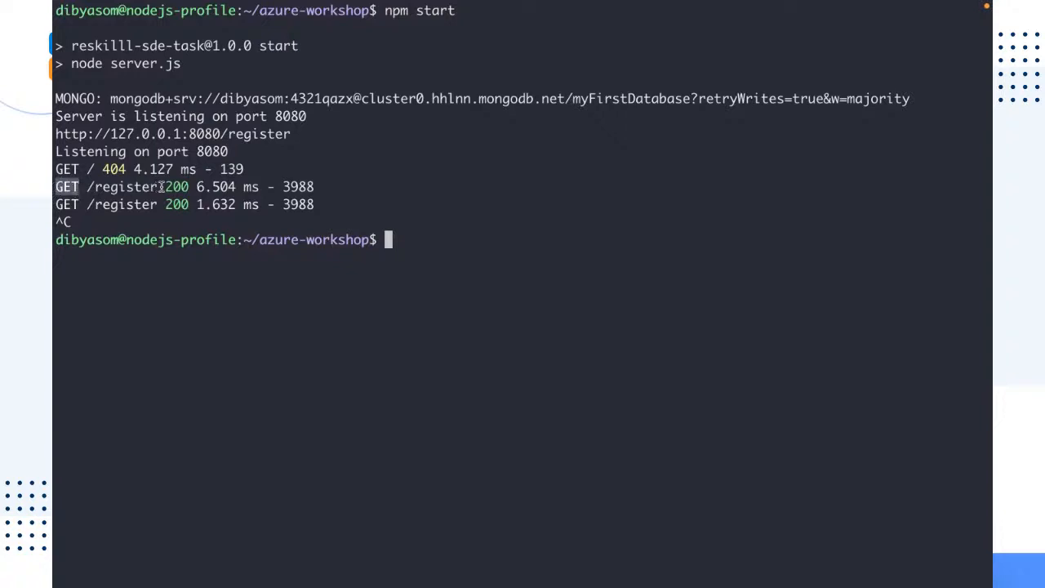
pyautogui.moveTo(187, 187); pyautogui.dragTo(164, 191)
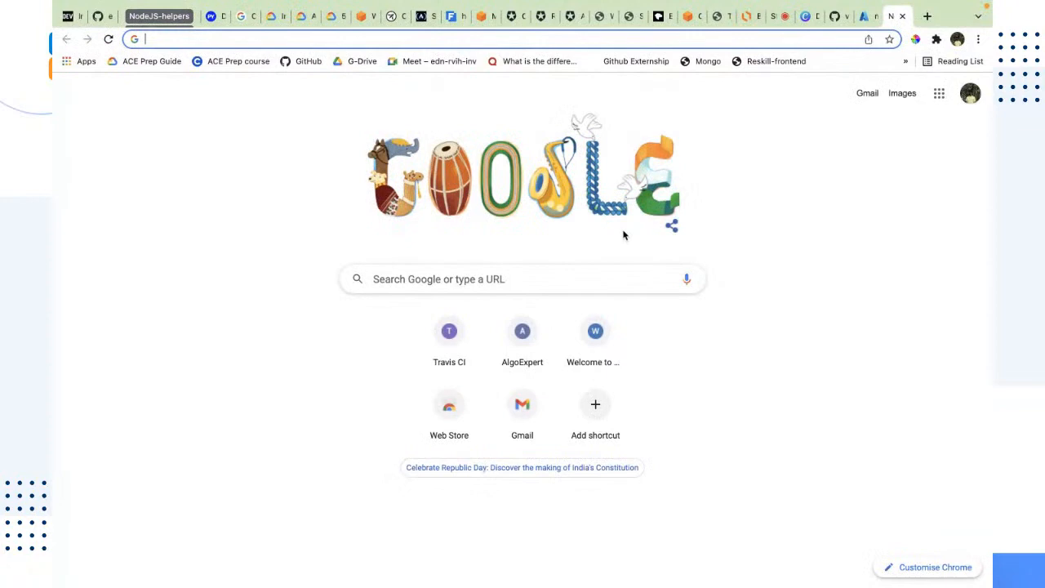
# Search Google for http 200 and highlight the MDN 200 OK result title
pyautogui.write('HRT')
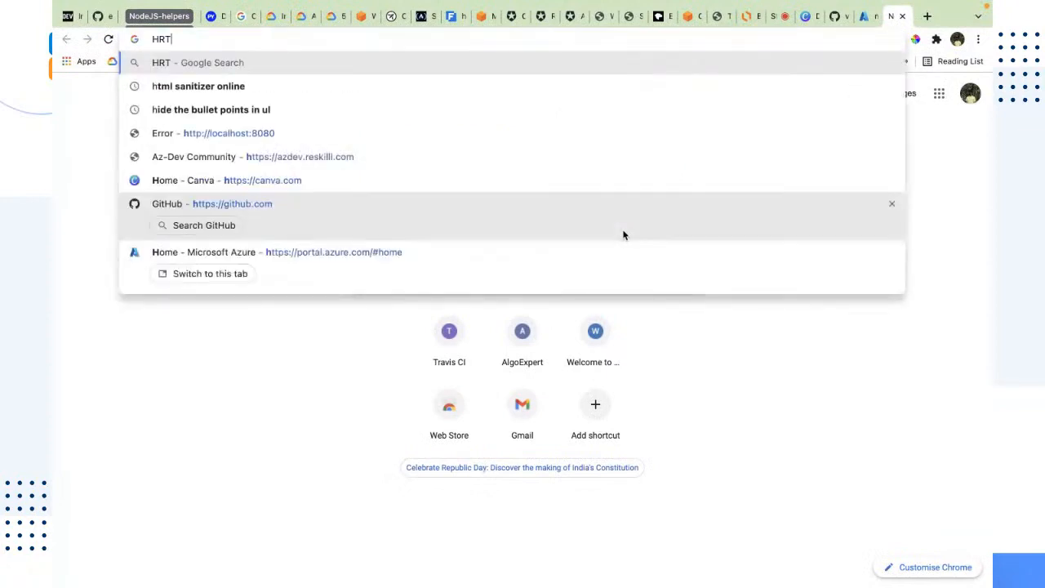
pyautogui.press('BackSpace')
pyautogui.press('BackSpace')
pyautogui.write('TY')
pyautogui.press('BackSpace')
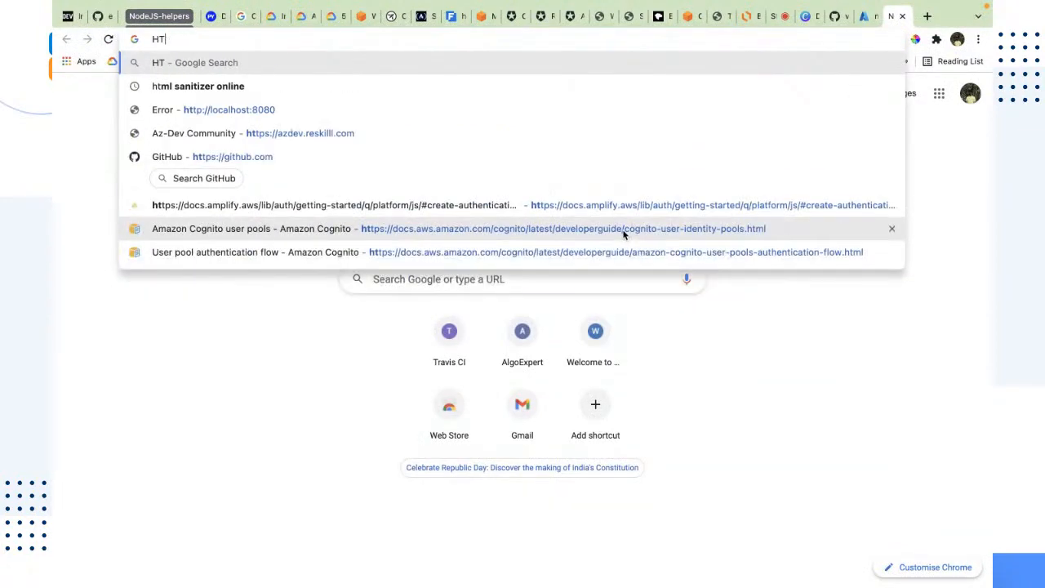
pyautogui.write('TP 200')
pyautogui.press('Return')
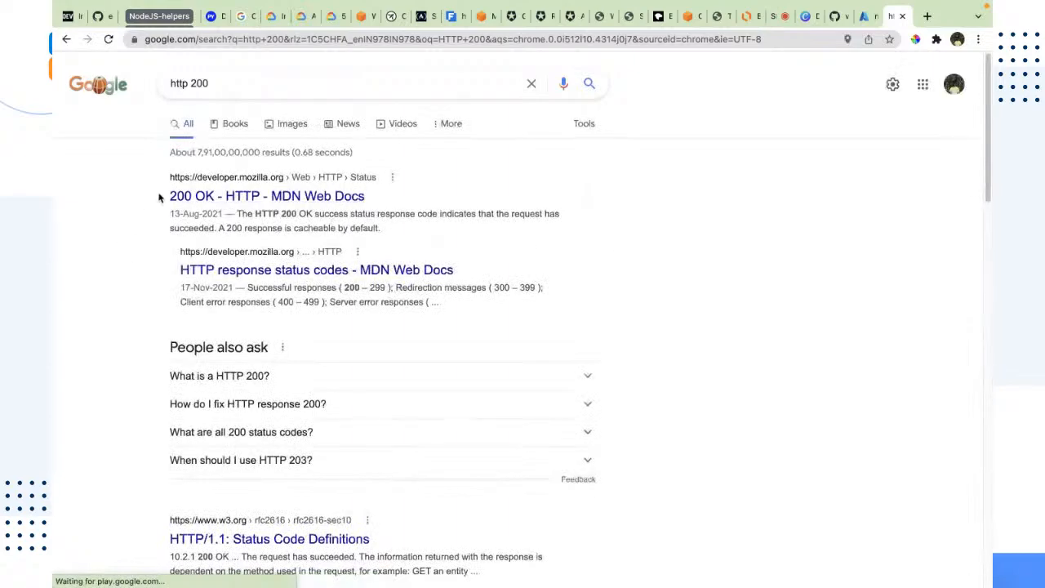
pyautogui.moveTo(159, 196); pyautogui.dragTo(449, 199)
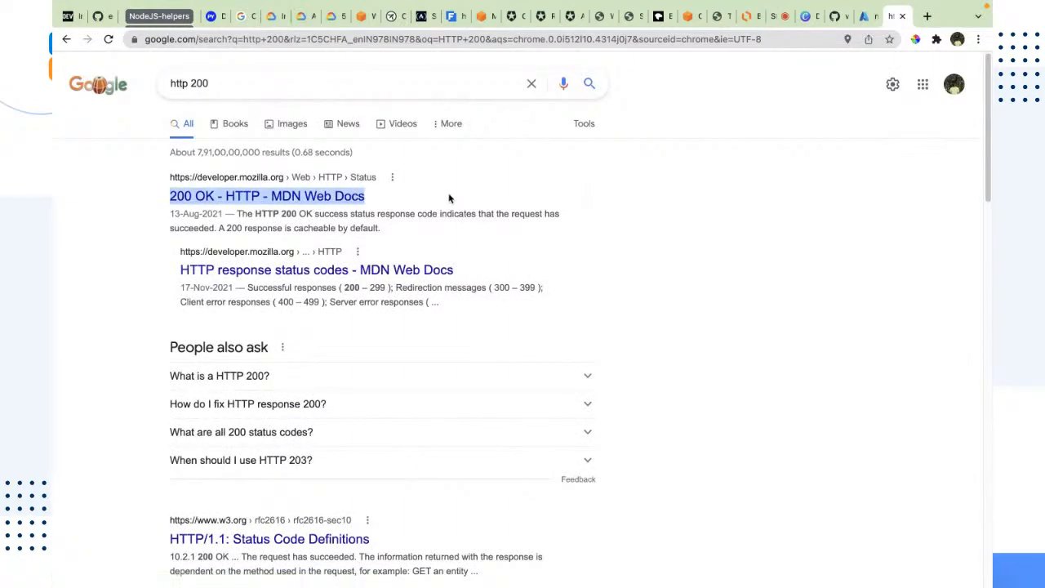
# Compare the GET / and GET /register request lines, paths and status codes in the VM server log
pyautogui.hotkey('ctrl', 'Left')
pyautogui.hotkey('ctrl', 'Right')
pyautogui.hotkey('ctrl', 'Right')
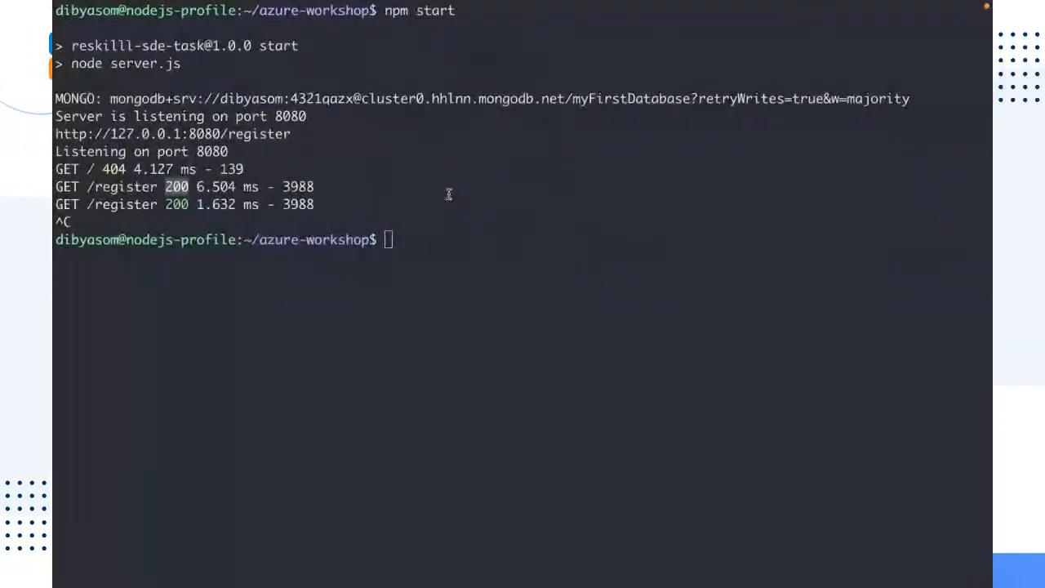
pyautogui.moveTo(324, 186); pyautogui.dragTo(54, 170)
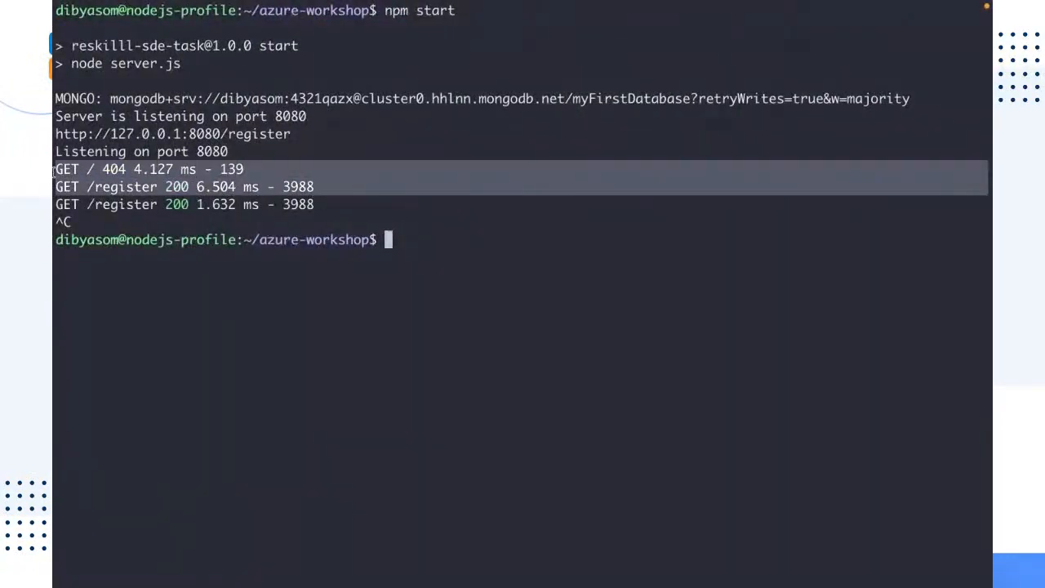
pyautogui.click(79, 234)
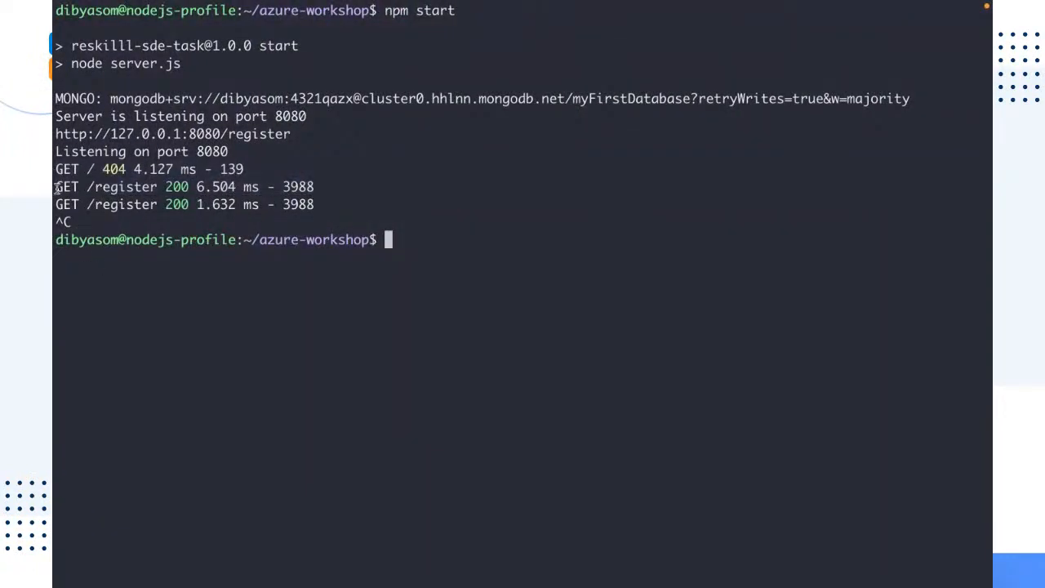
pyautogui.moveTo(79, 186); pyautogui.dragTo(54, 188)
pyautogui.moveTo(156, 192); pyautogui.dragTo(88, 189)
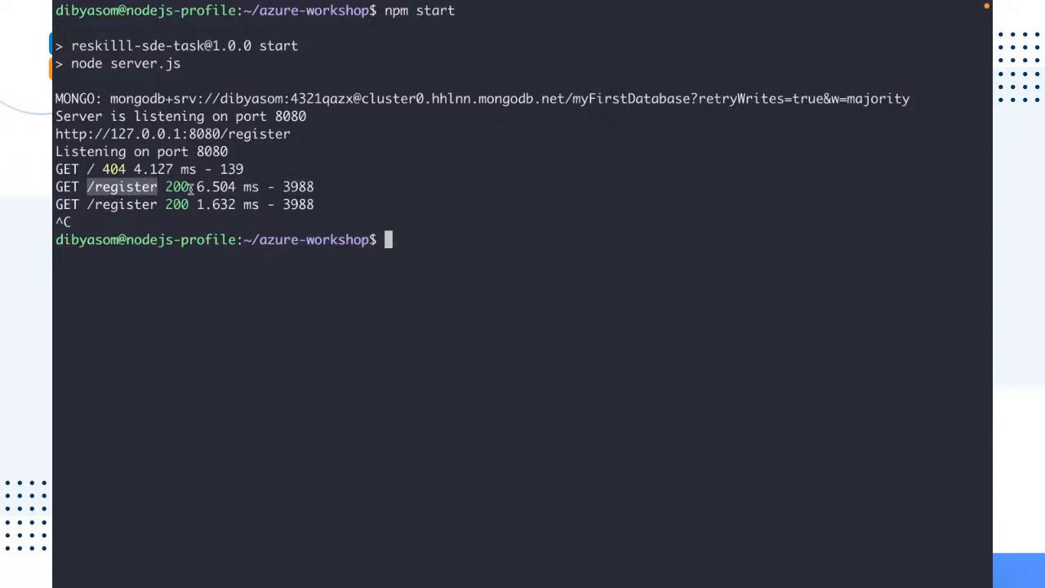
pyautogui.moveTo(190, 188); pyautogui.dragTo(164, 187)
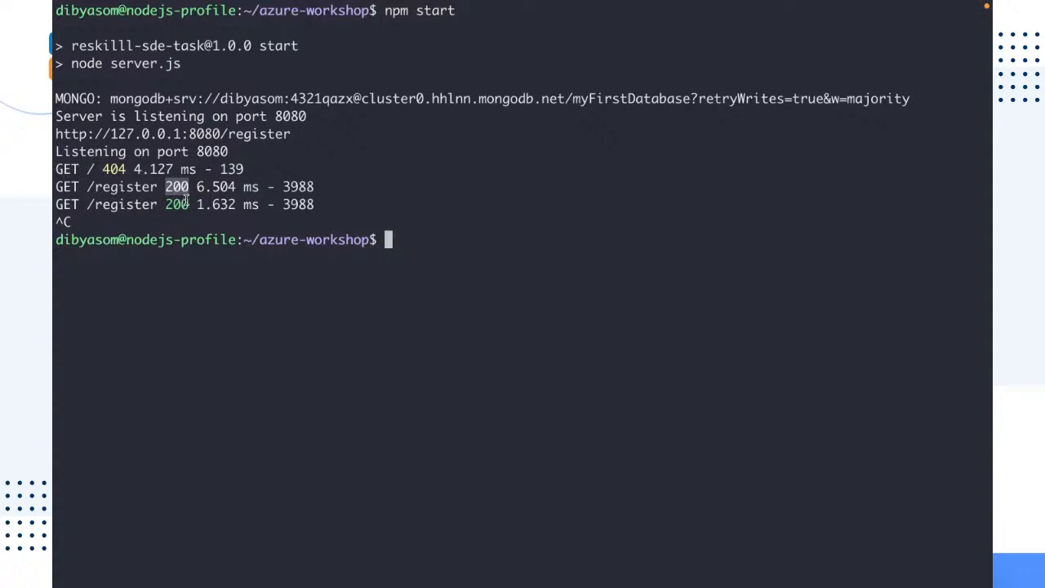
pyautogui.click(54, 201)
pyautogui.press('super+Tab')
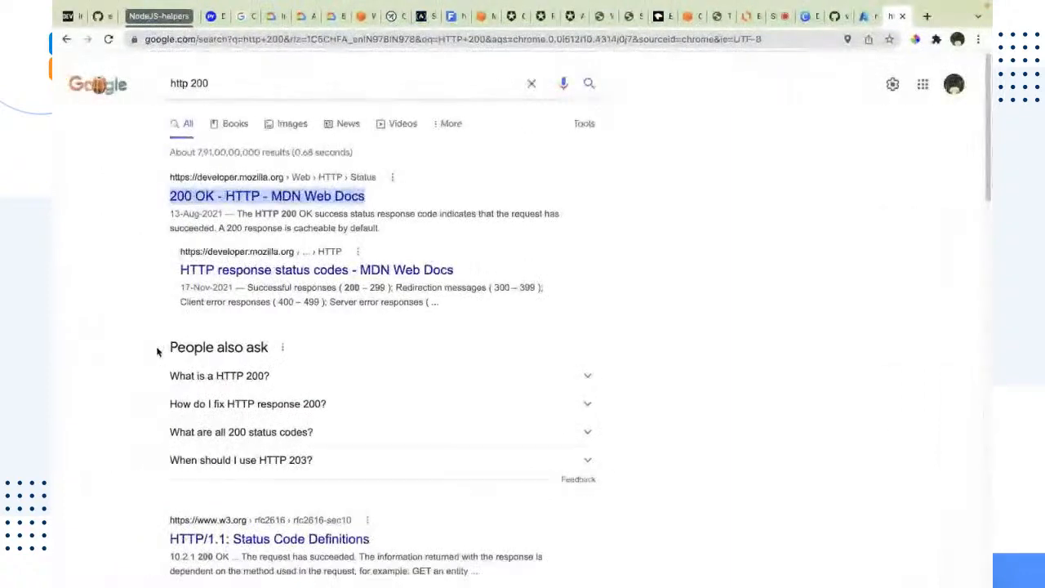
# Open a new browser tab and search Google for websocket
pyautogui.press('super+t')
pyautogui.write('websocke')
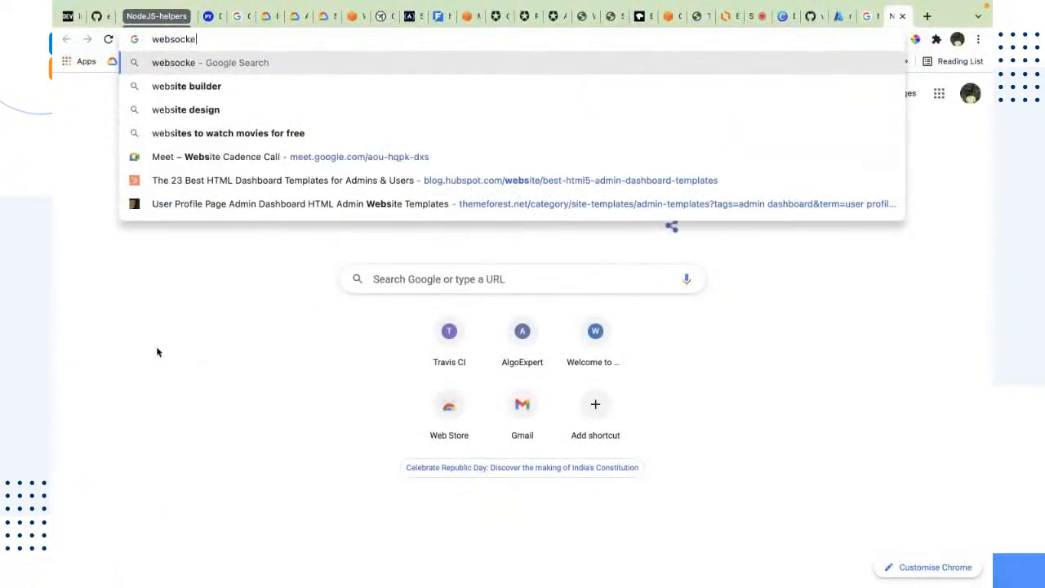
pyautogui.write('t')
pyautogui.press('Return')
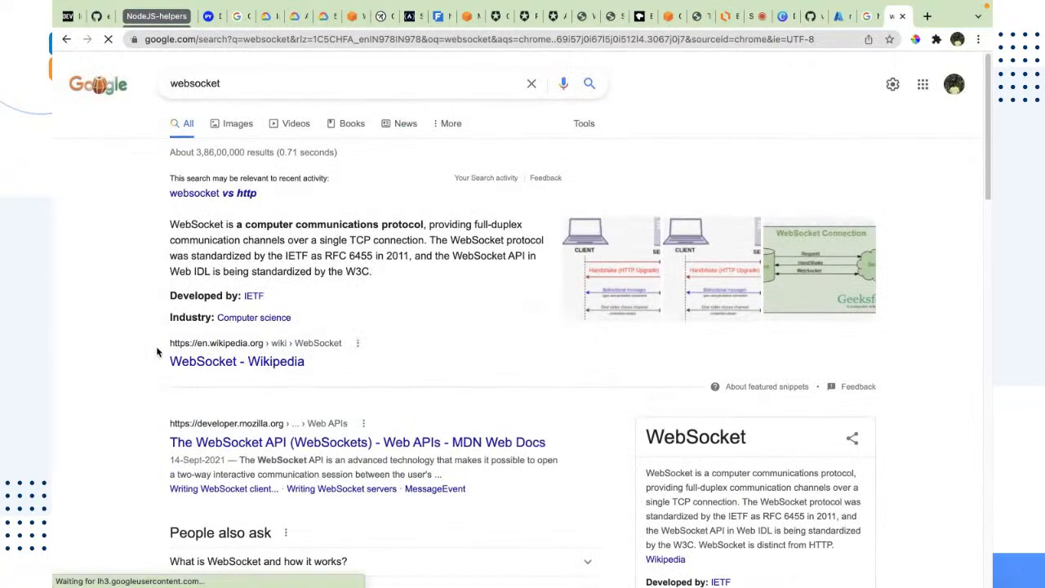
# Open another new tab and switch the browser to the personal Chrome profile
pyautogui.click(927, 20)
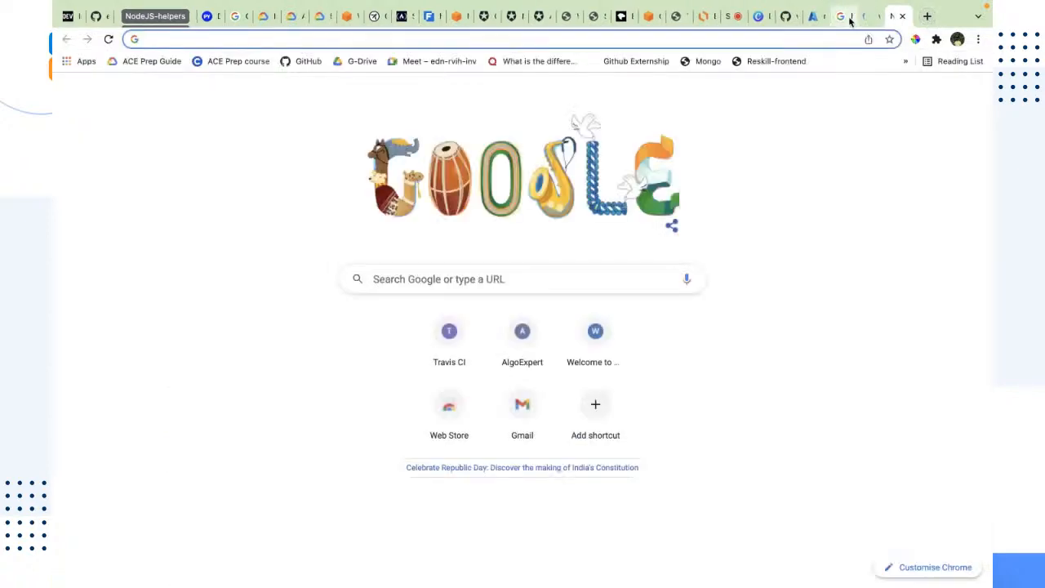
pyautogui.click(849, 19)
pyautogui.click(849, 18)
pyautogui.click(866, 18)
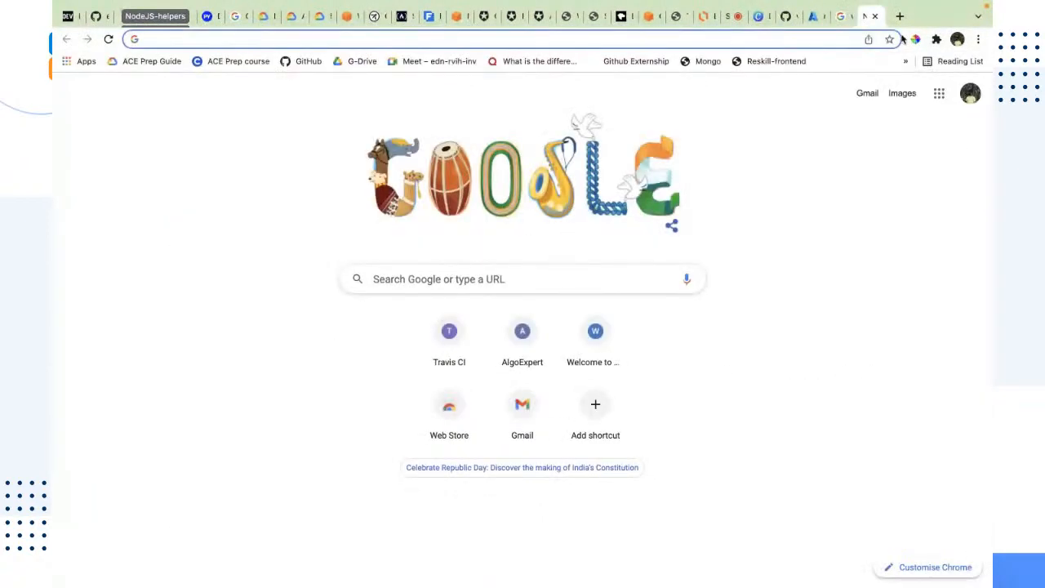
pyautogui.click(336, 7)
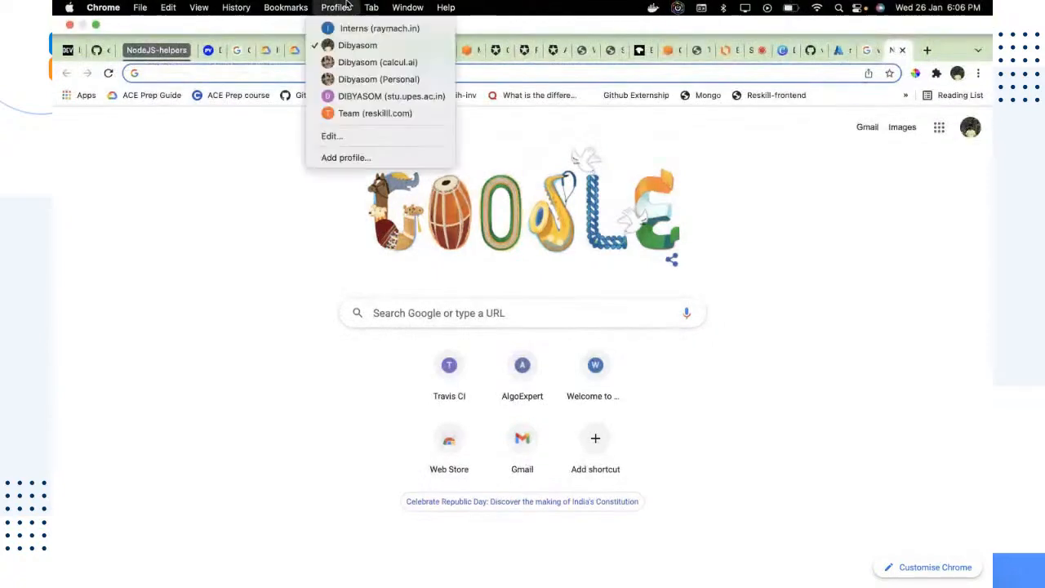
pyautogui.click(371, 79)
# Go to Google Drive and filter the Drive files to show only videos
pyautogui.click(395, 37)
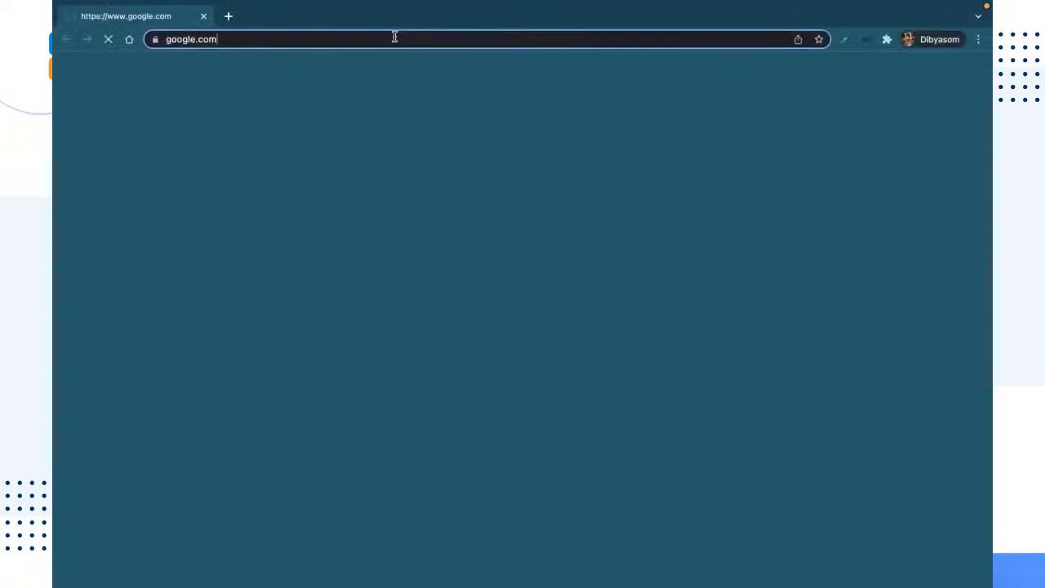
pyautogui.write('driv')
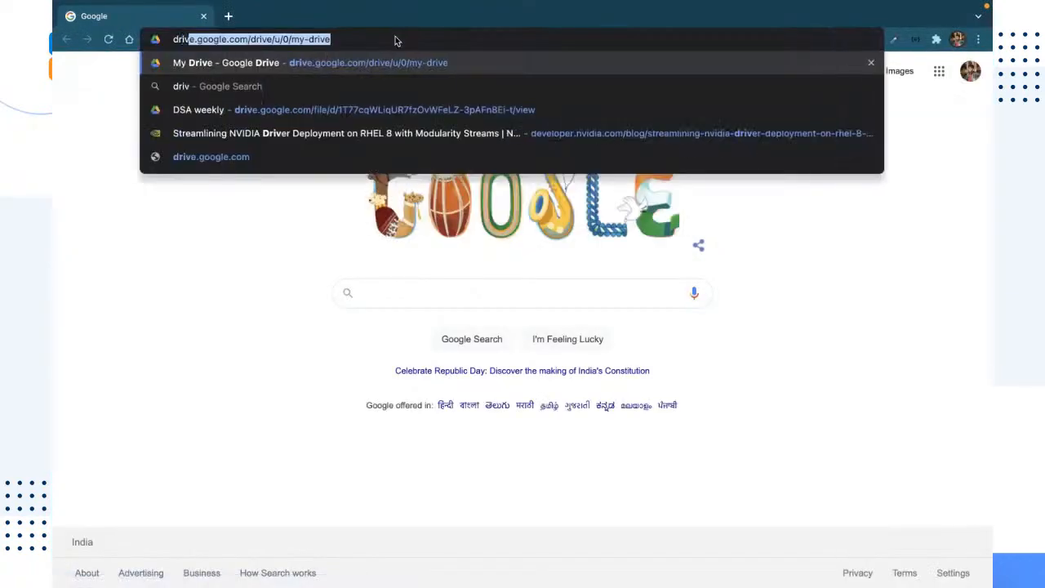
pyautogui.press('Return')
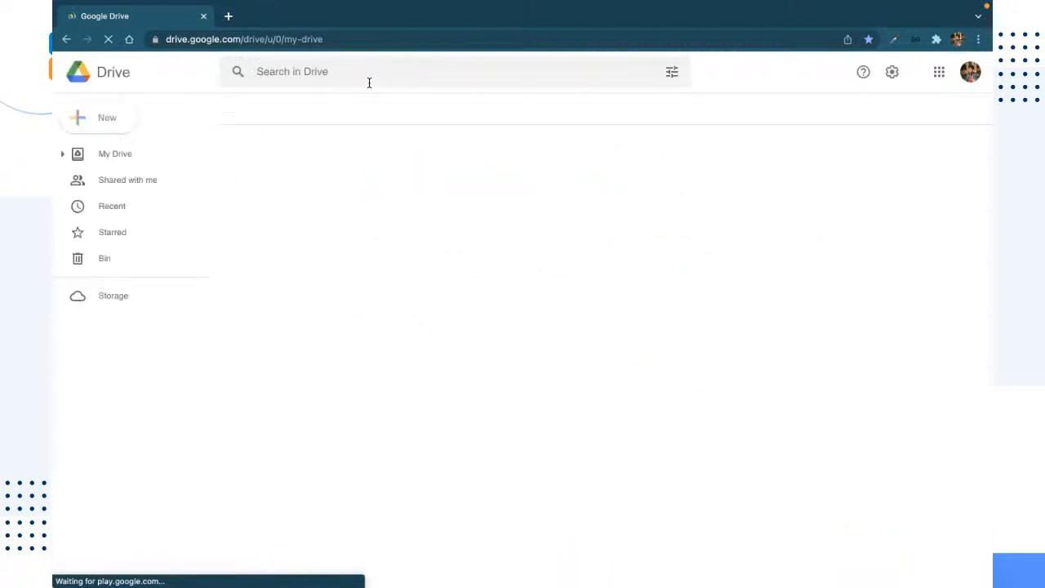
pyautogui.click(378, 79)
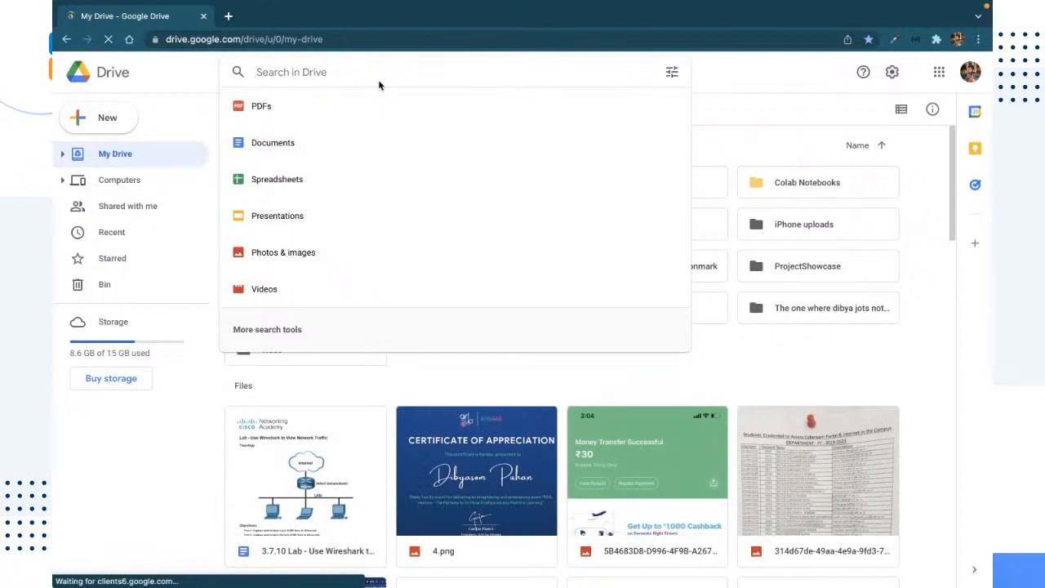
pyautogui.click(304, 289)
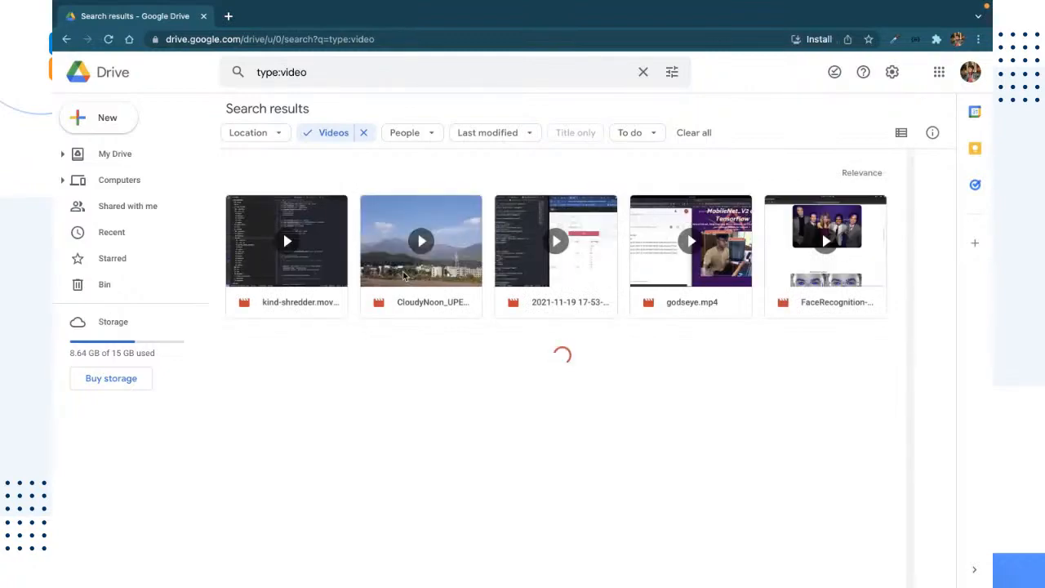
# Open the Jedi Temple - Made with Clipchamp.mp4 video, play it full screen, then pause it
pyautogui.scroll(-2, 667, 328)
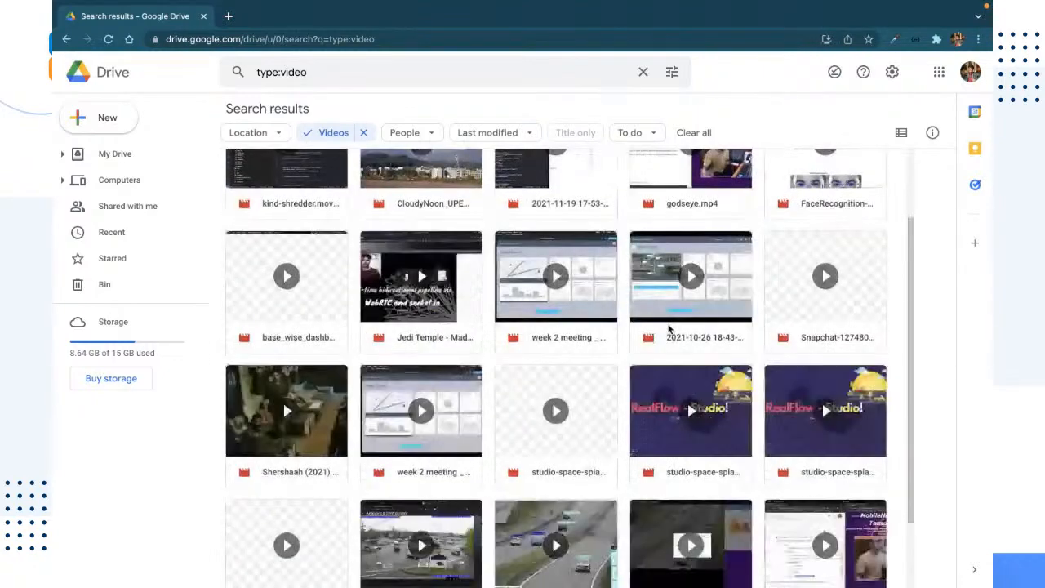
pyautogui.scroll(-1, 670, 329)
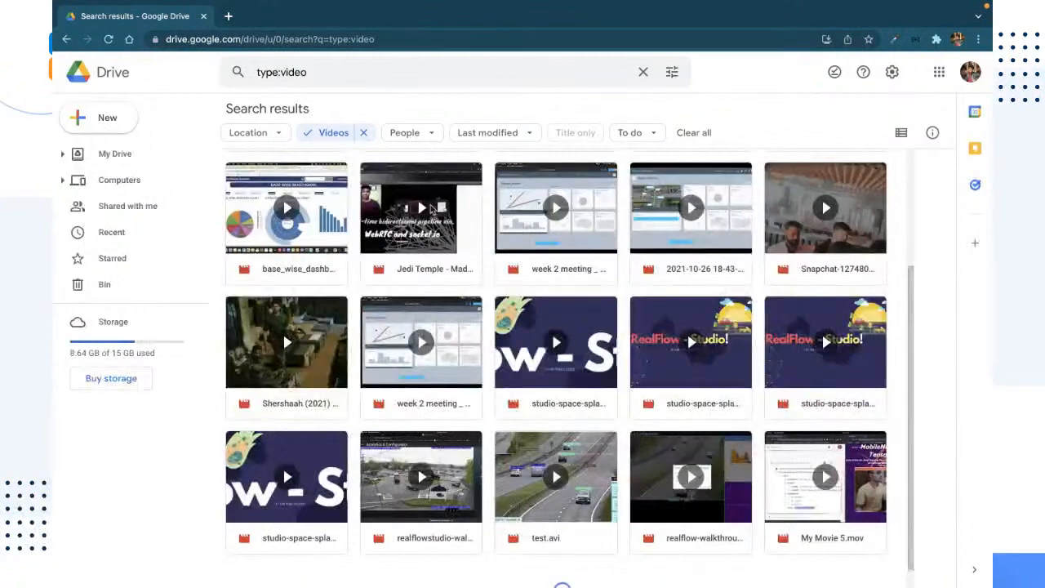
pyautogui.doubleClick(431, 209)
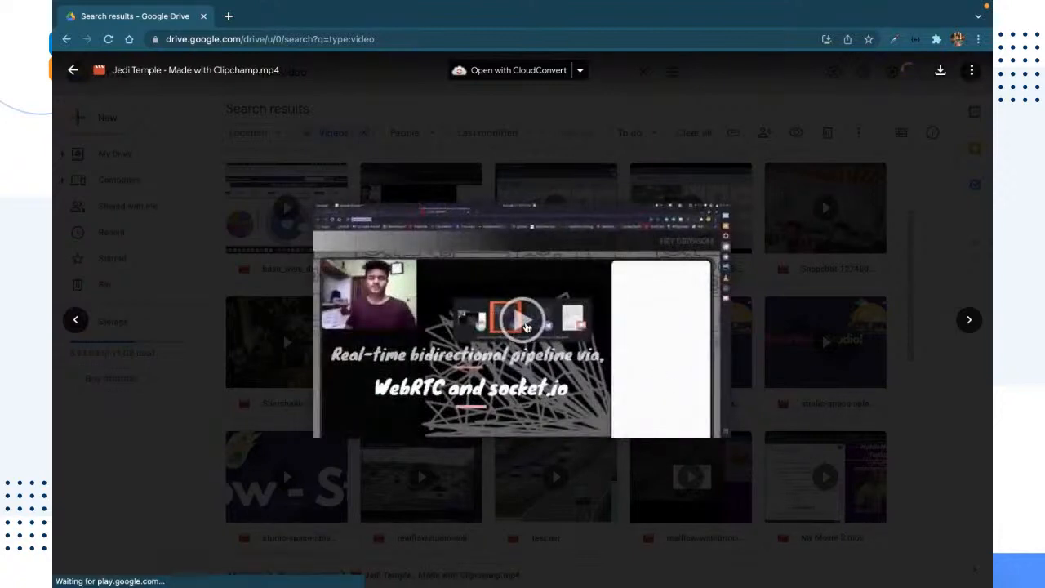
pyautogui.click(527, 327)
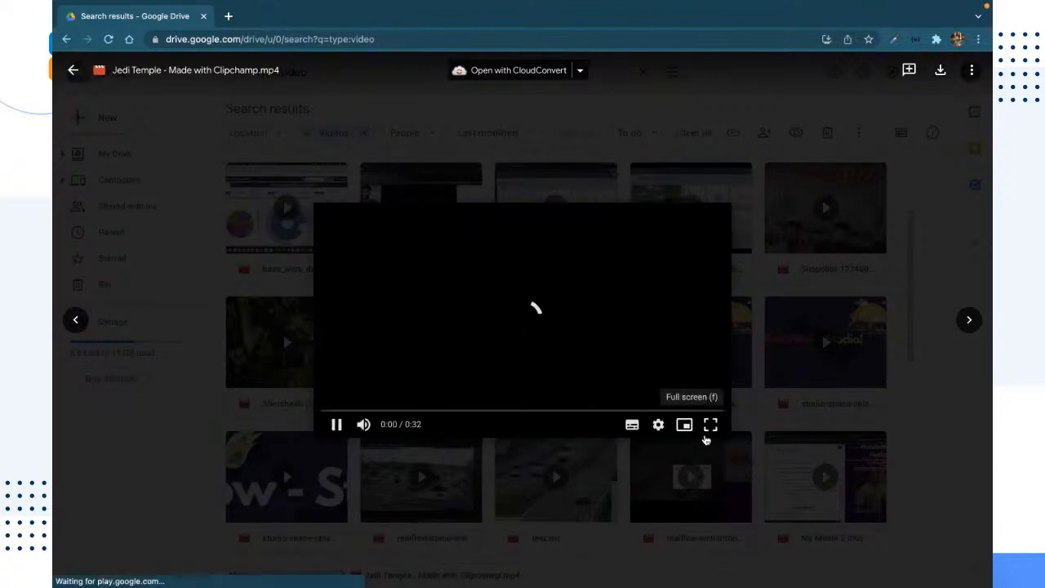
pyautogui.click(707, 434)
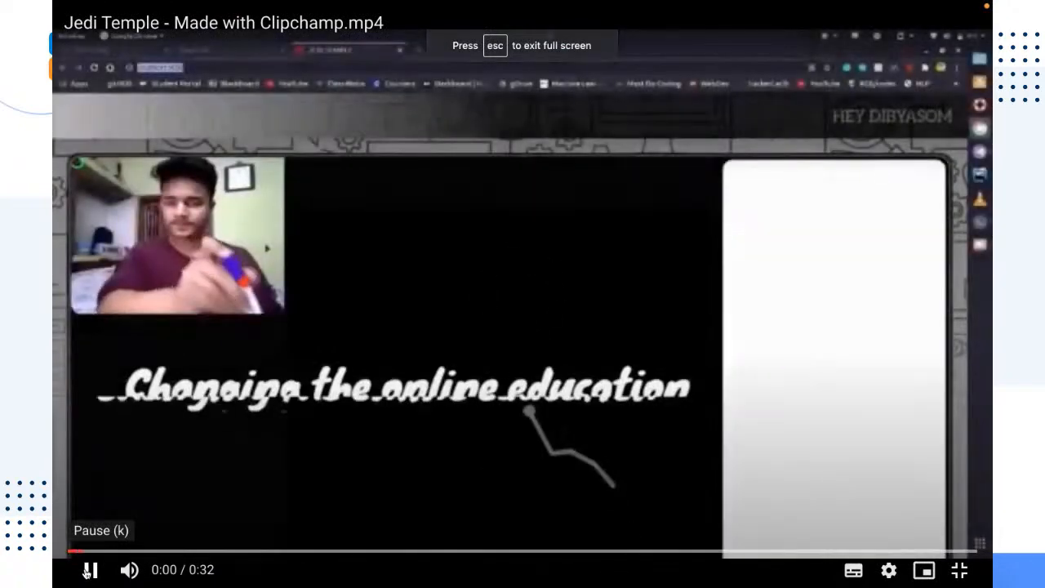
pyautogui.click(89, 570)
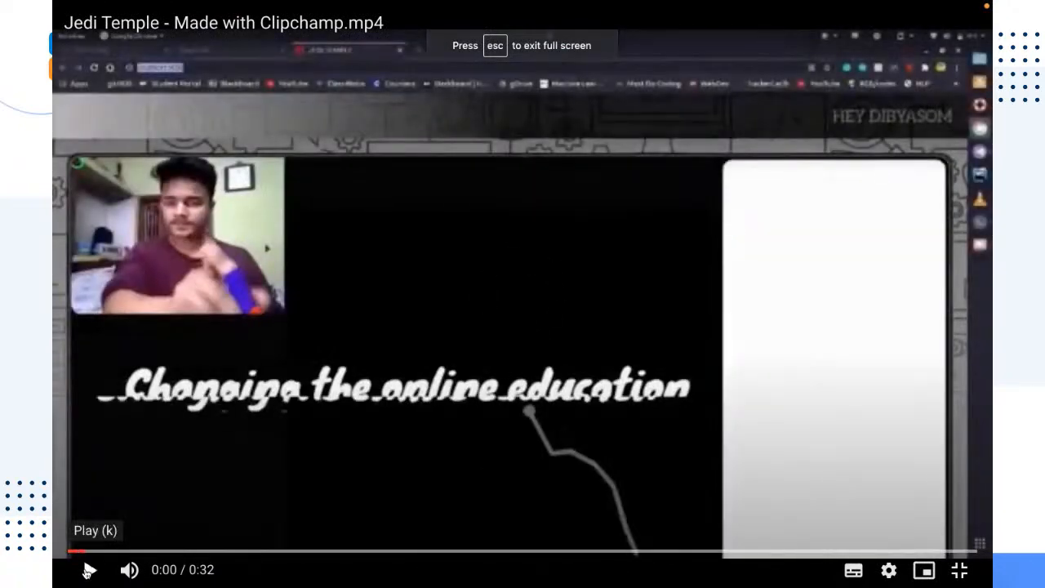